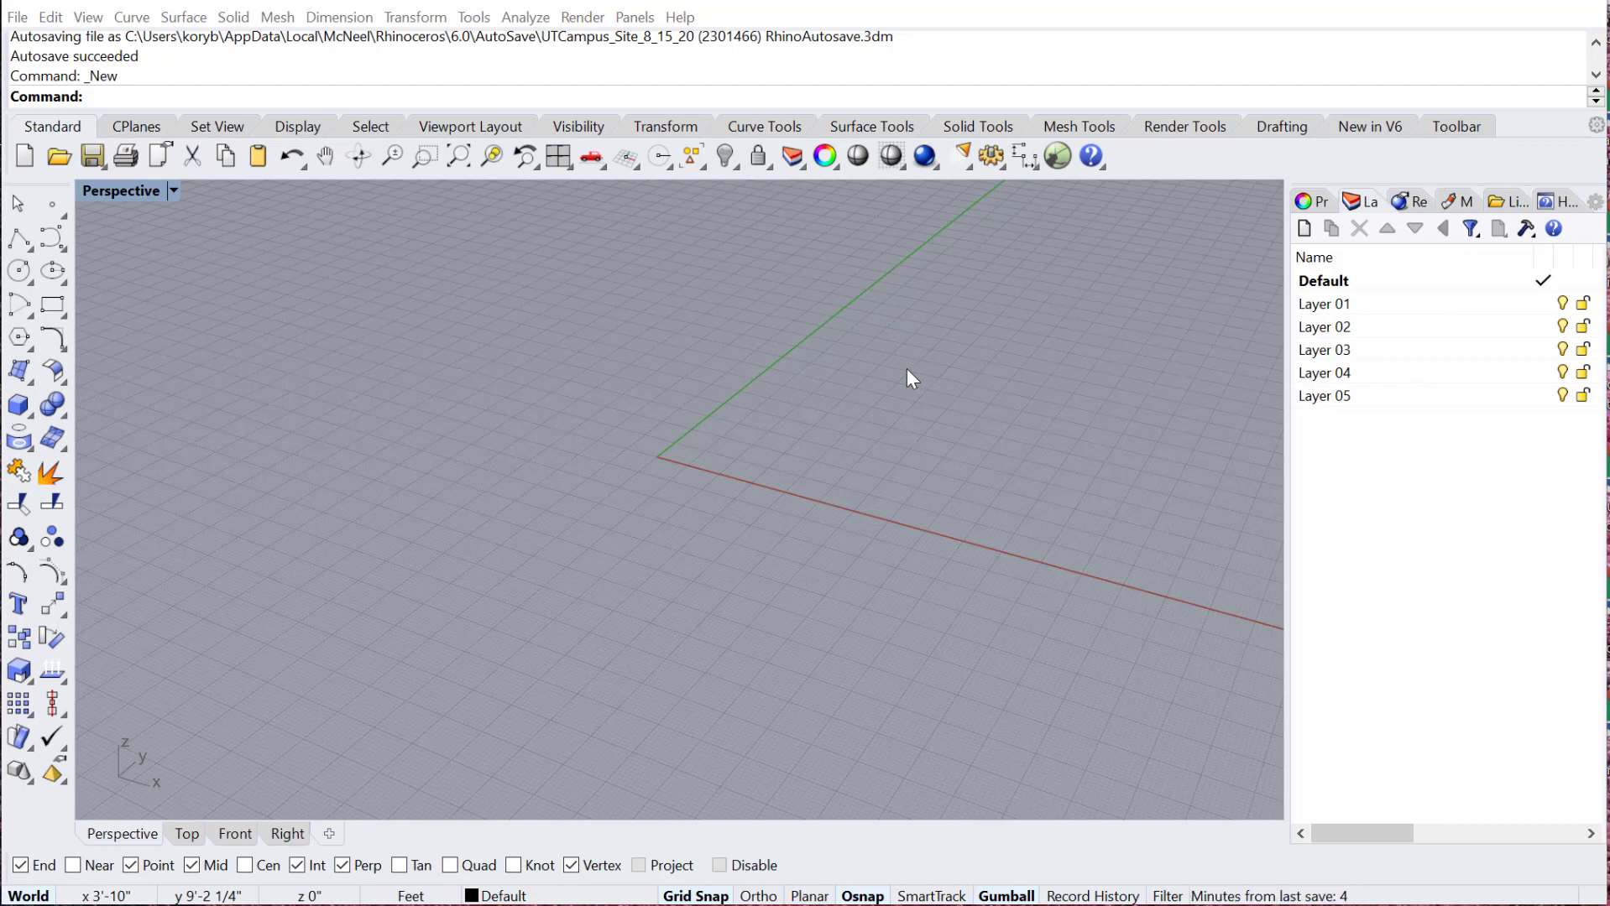
- Launch Grasshopper from the Rhino command line
click(106, 97)
text(Grasshopper)
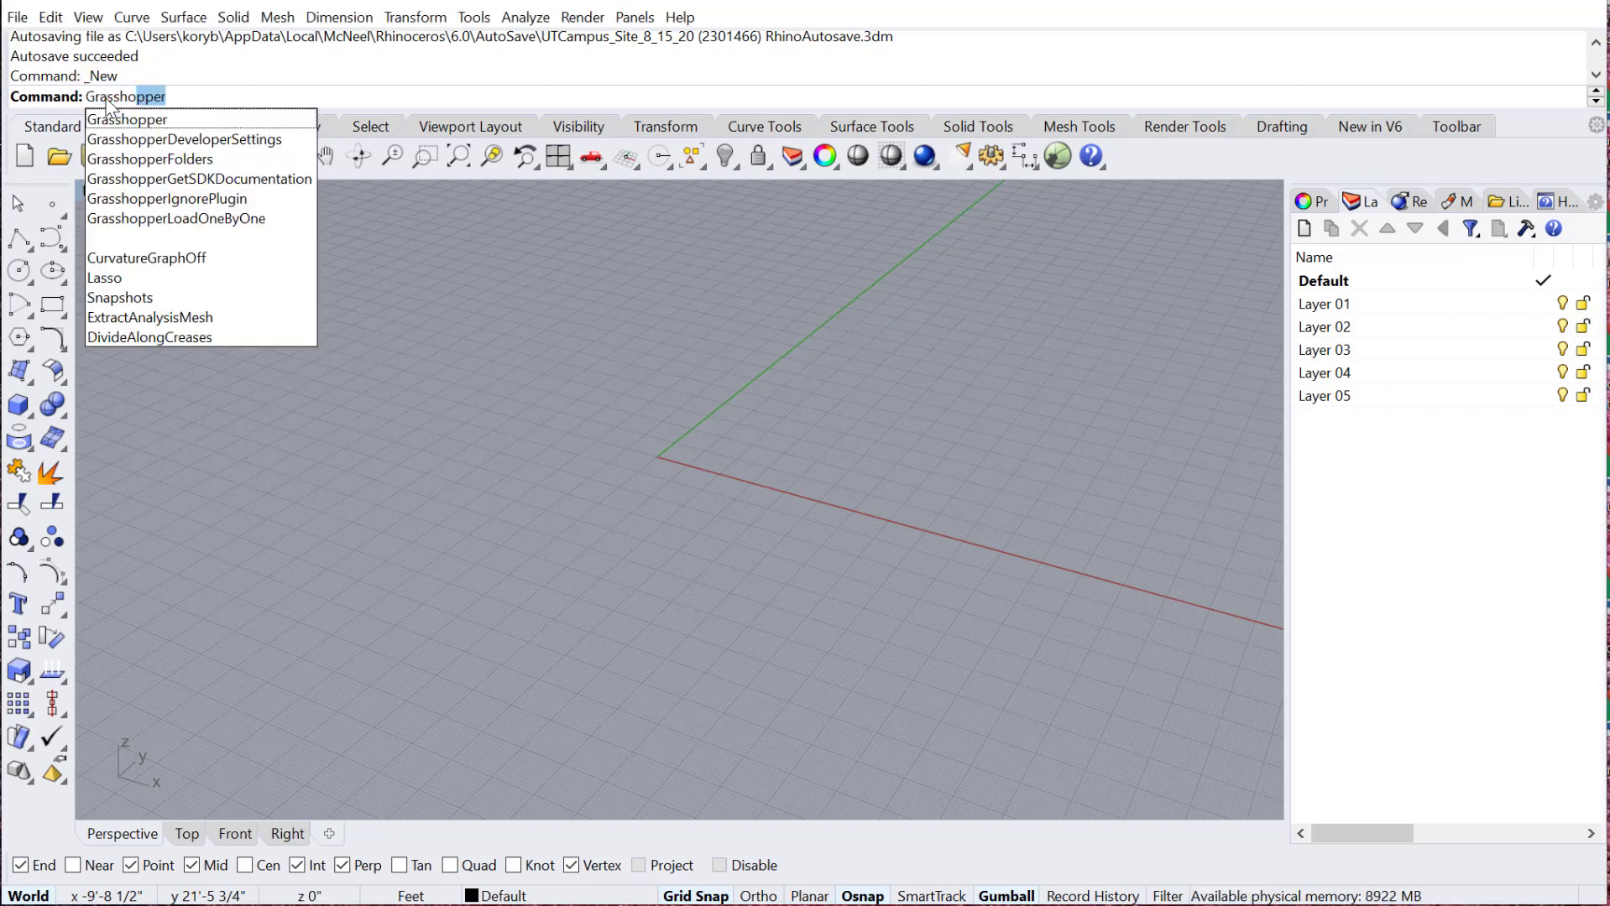
key(Return)
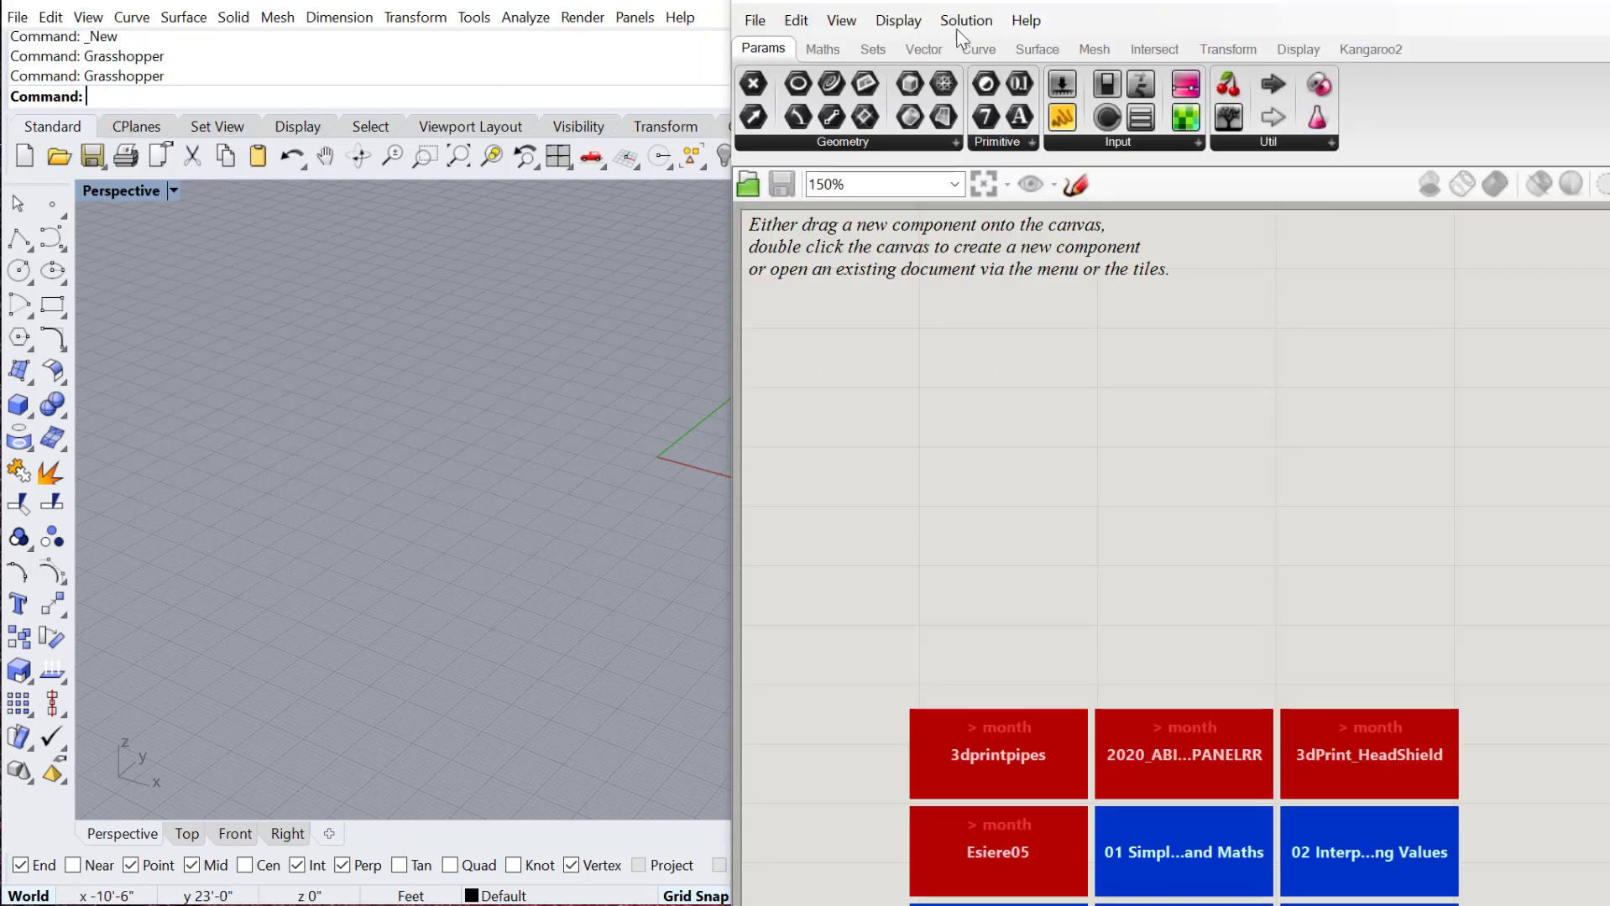
- Arrange the Rhino and Grasshopper windows side by side, with Grasshopper covering Rhino's layer list and reaching the viewport edge
mouse_move(974, 5)
mouse_down()
mouse_move(940, 17)
mouse_move(982, 18)
mouse_up()
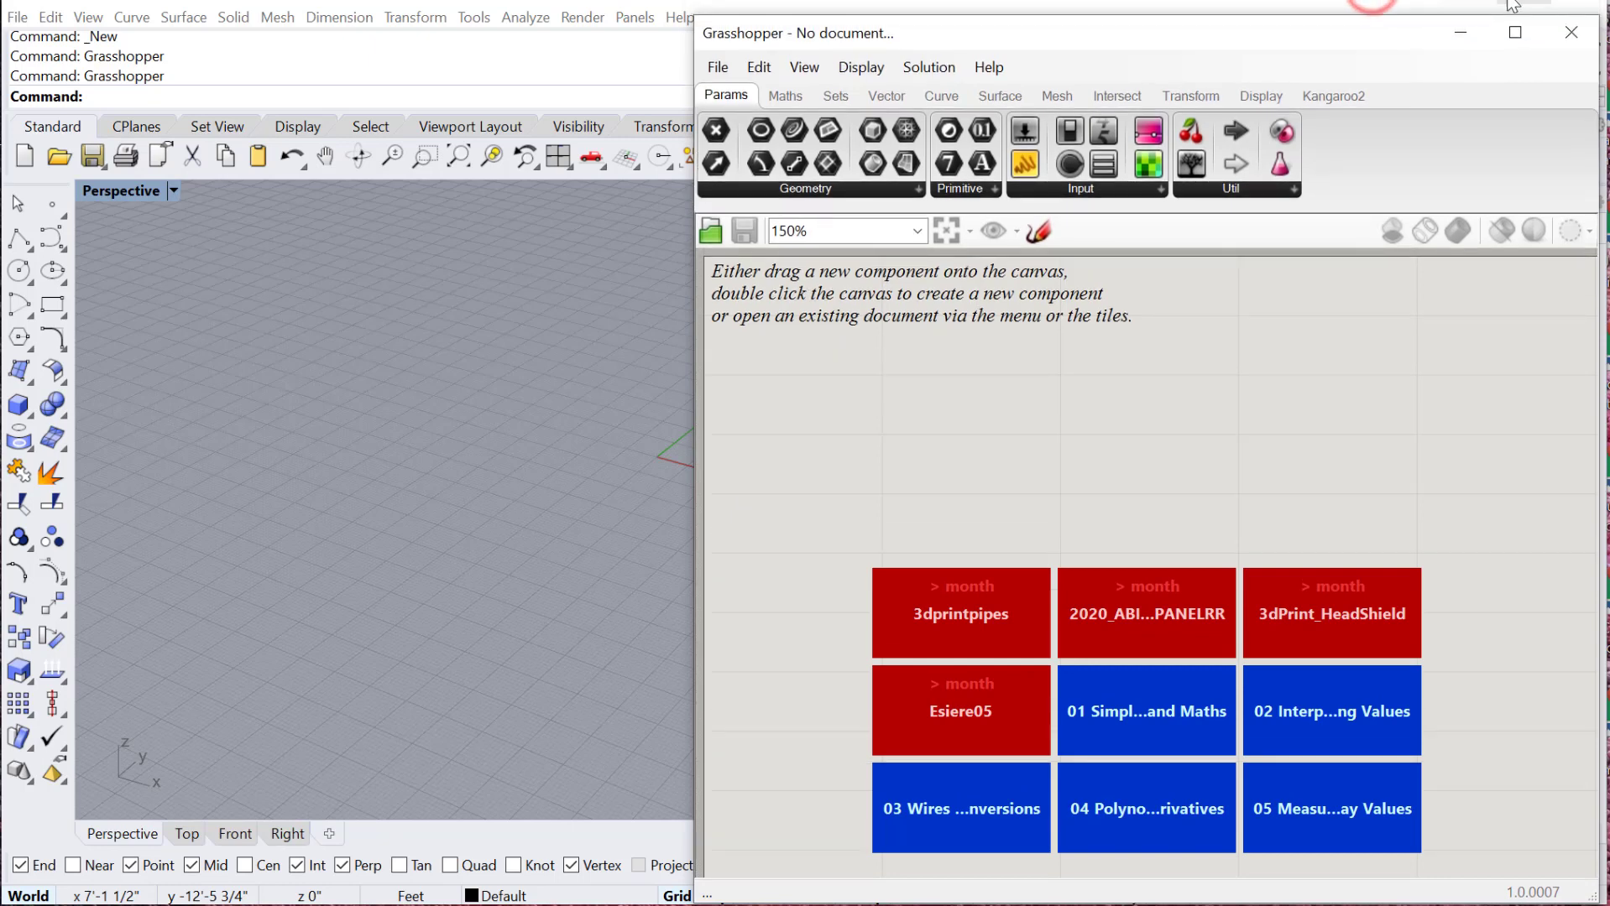
click(1502, 4)
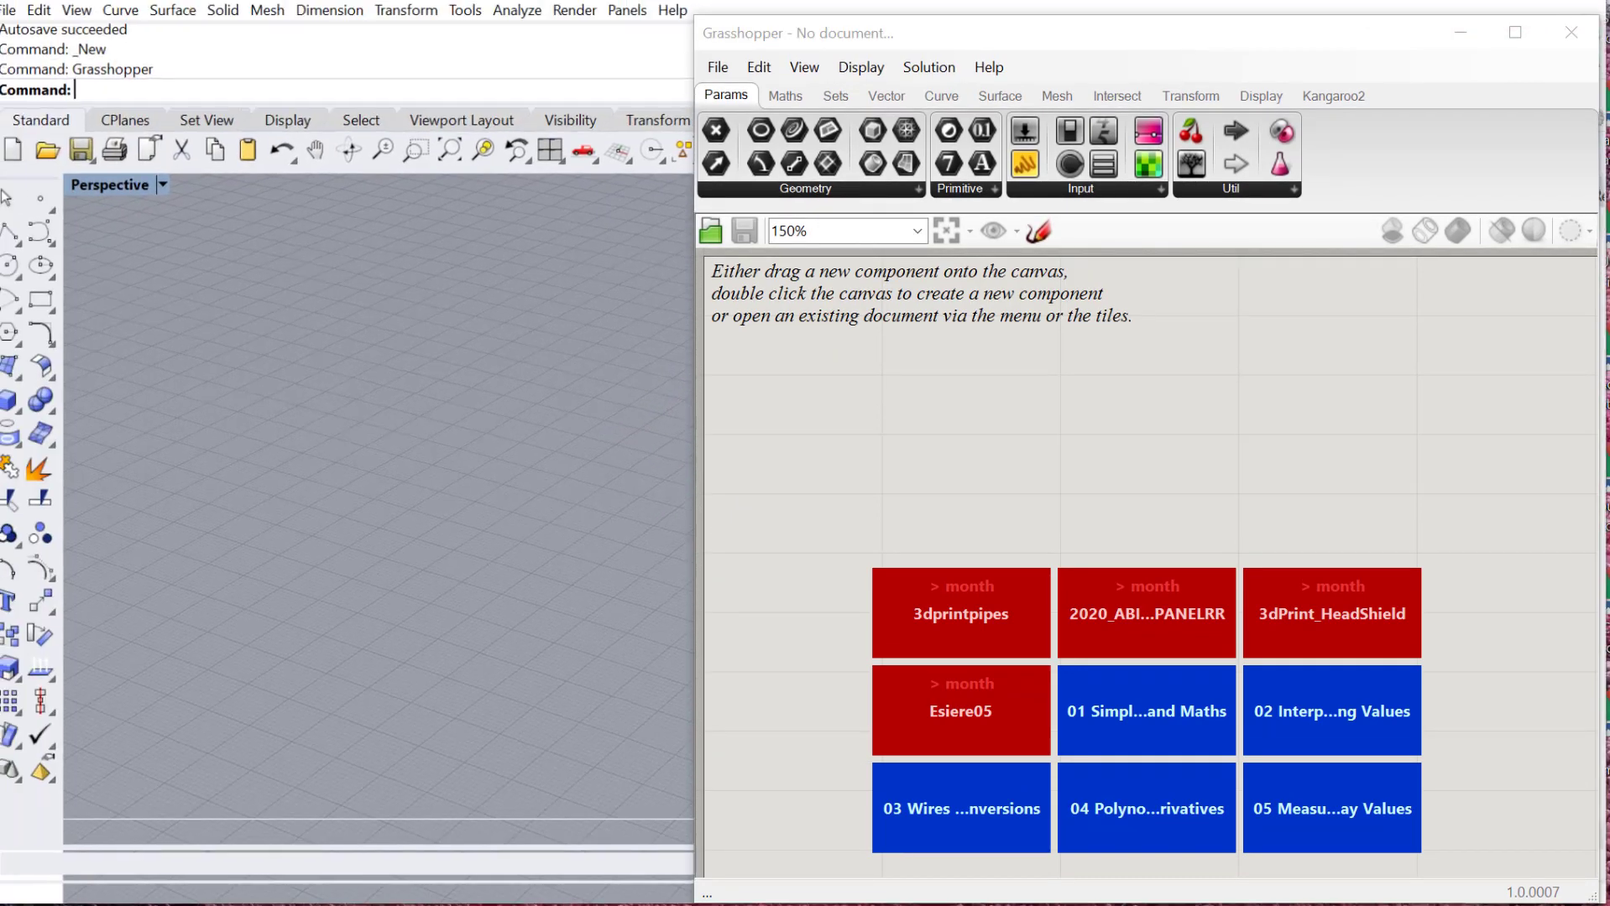
drag(1601, 49, 970, 105)
drag(1192, 27, 1200, 24)
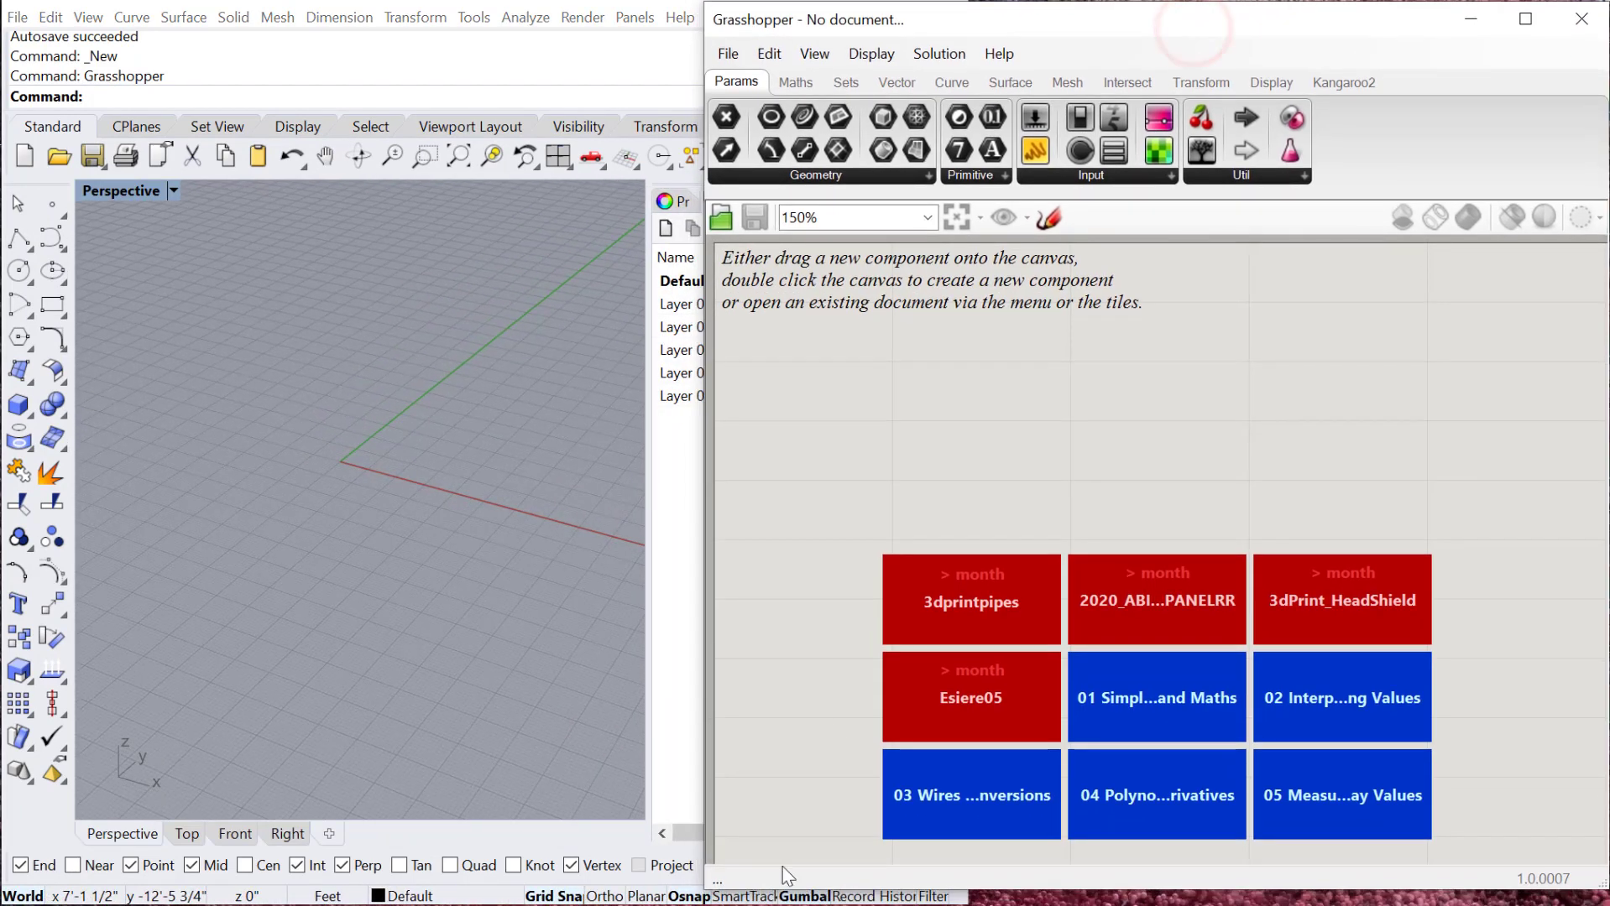
drag(1116, 891, 1108, 905)
click(707, 583)
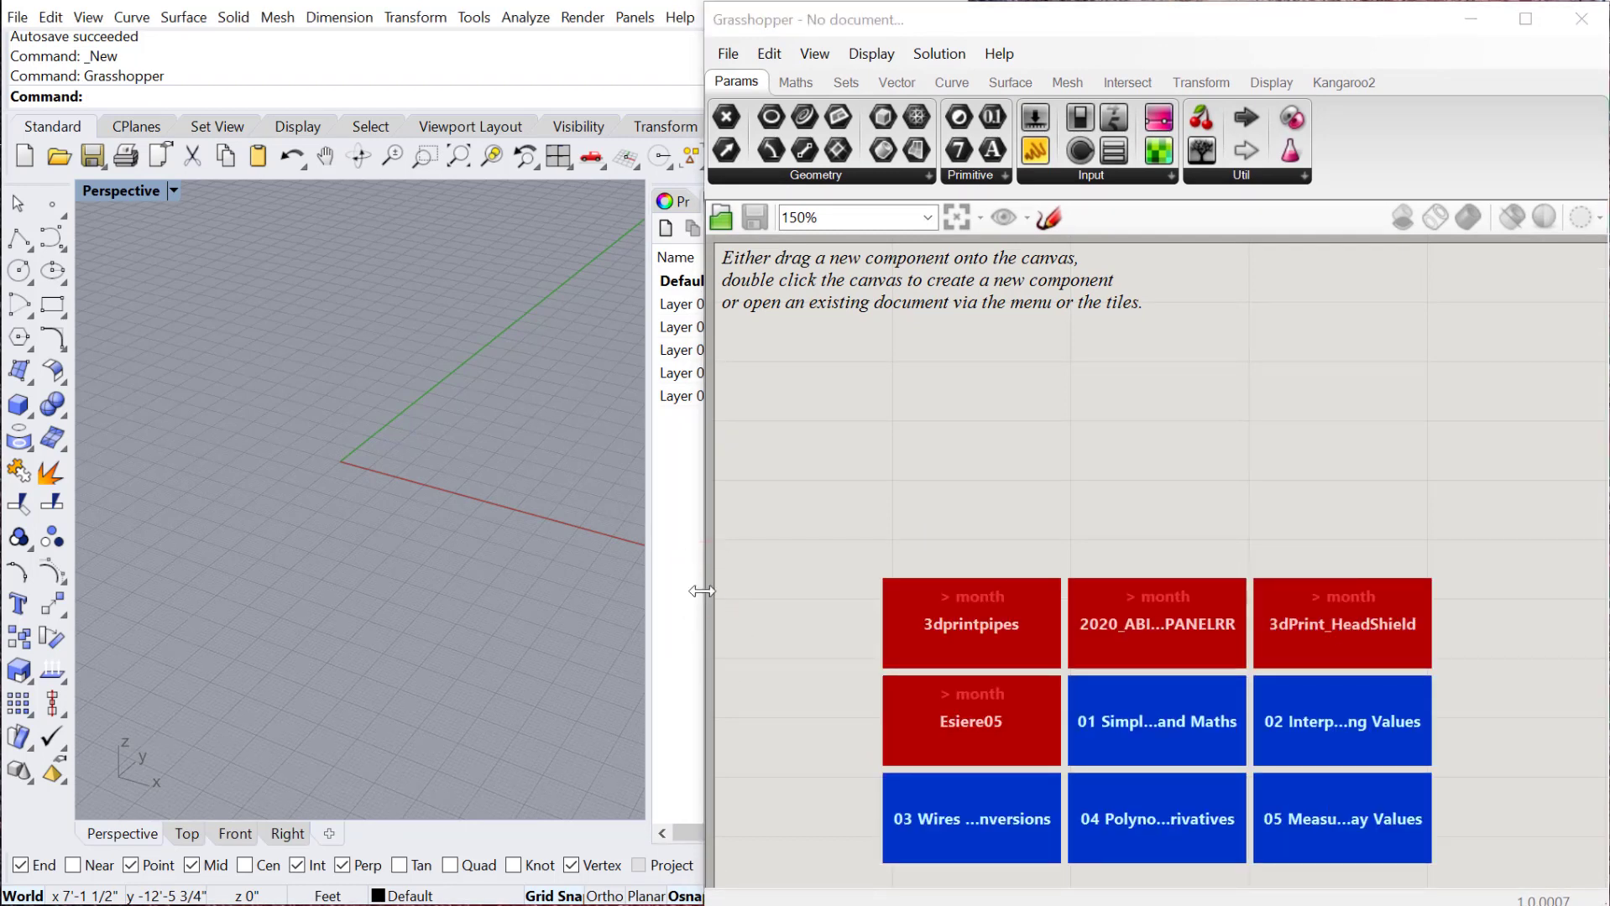
drag(705, 590, 647, 590)
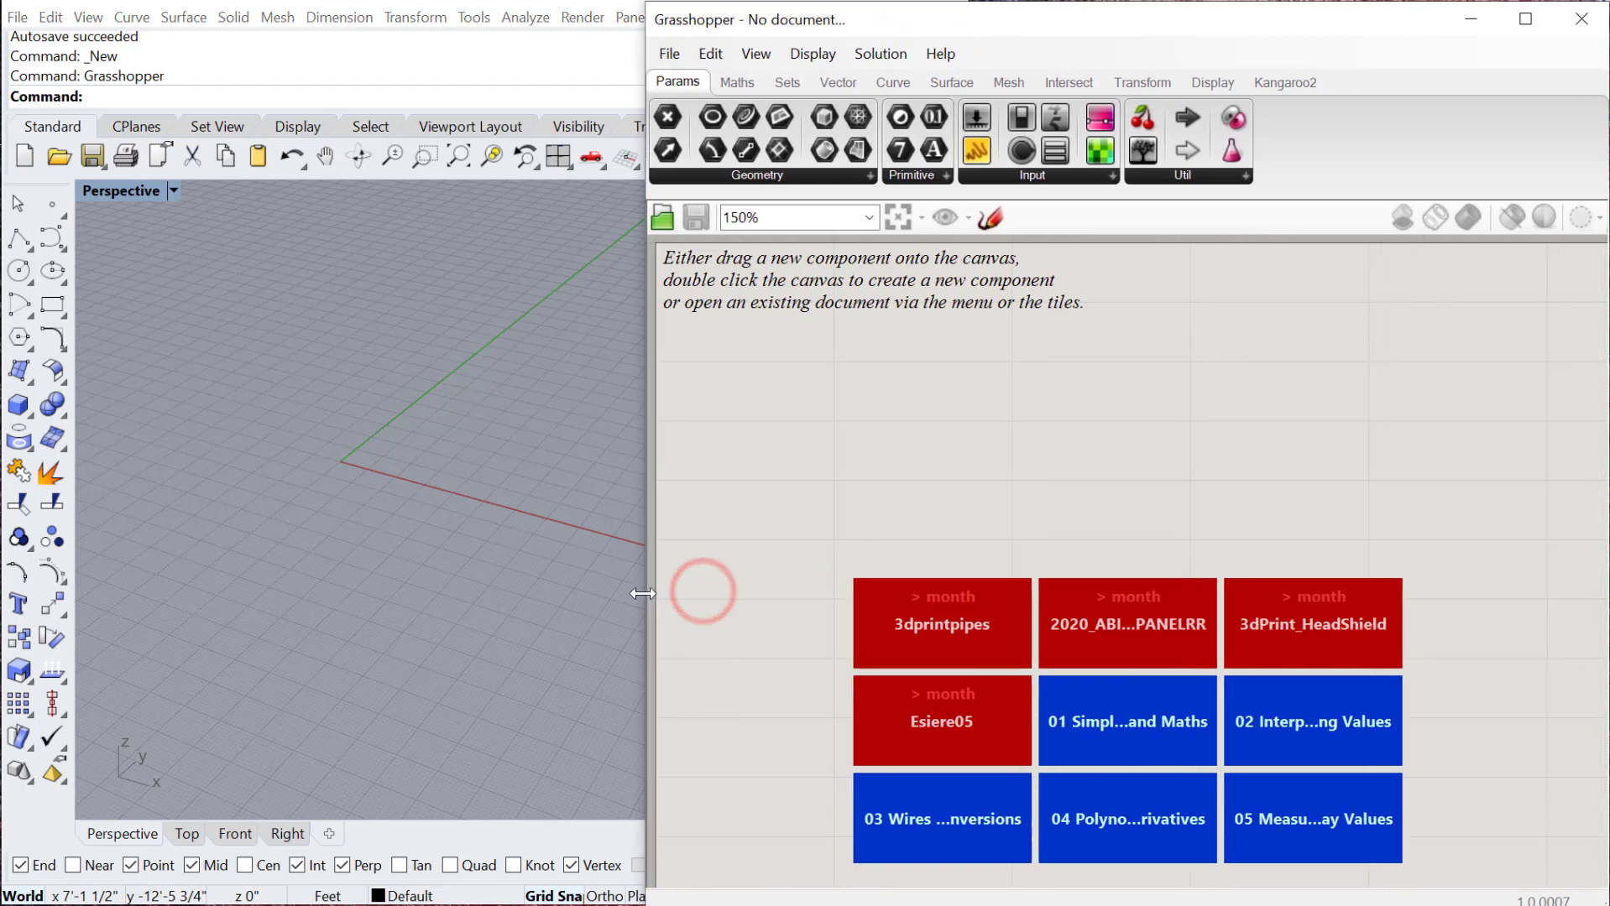
click(759, 457)
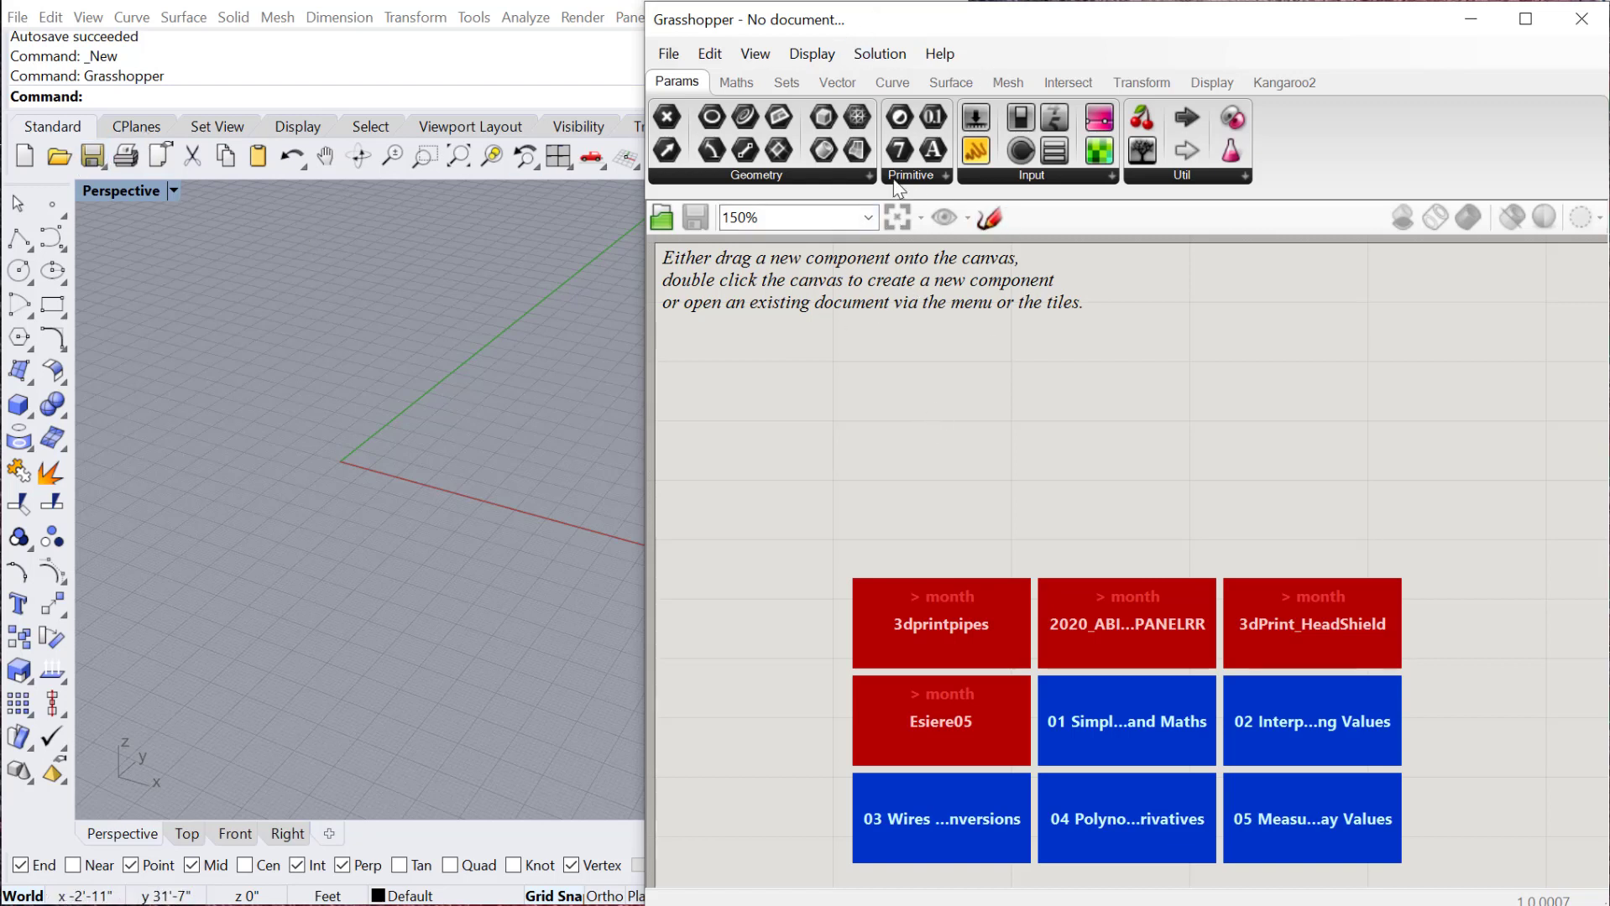
- Draw a box in Rhino's Perspective viewport by setting two opposite base corners and a height
click(362, 527)
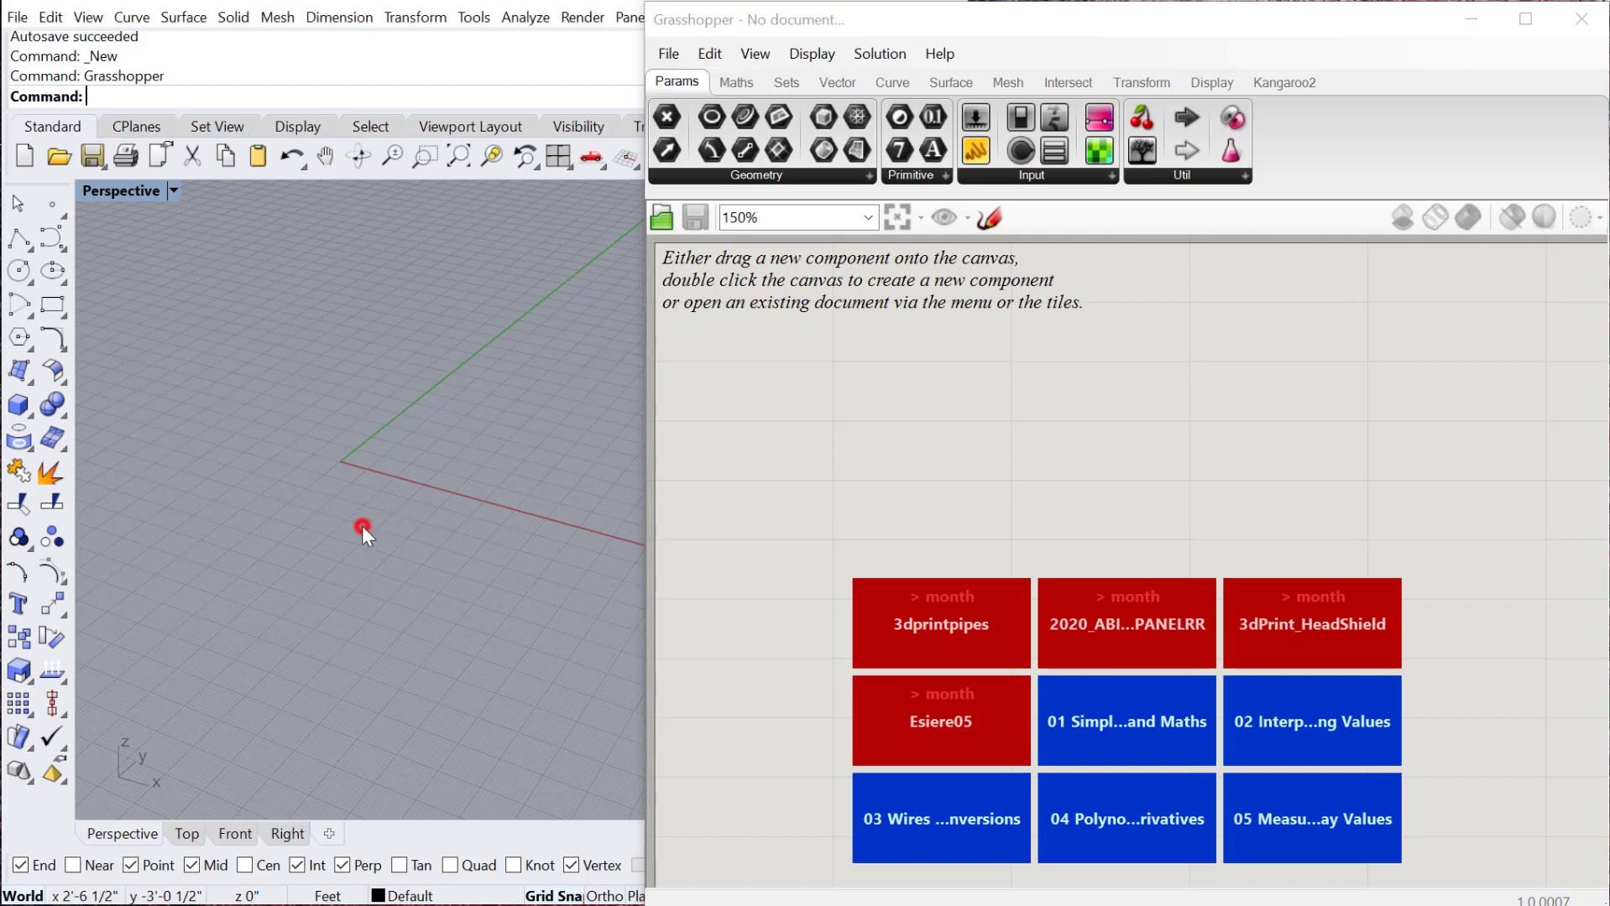
right_drag(363, 526, 284, 467)
text(box)
key(Return)
click(304, 430)
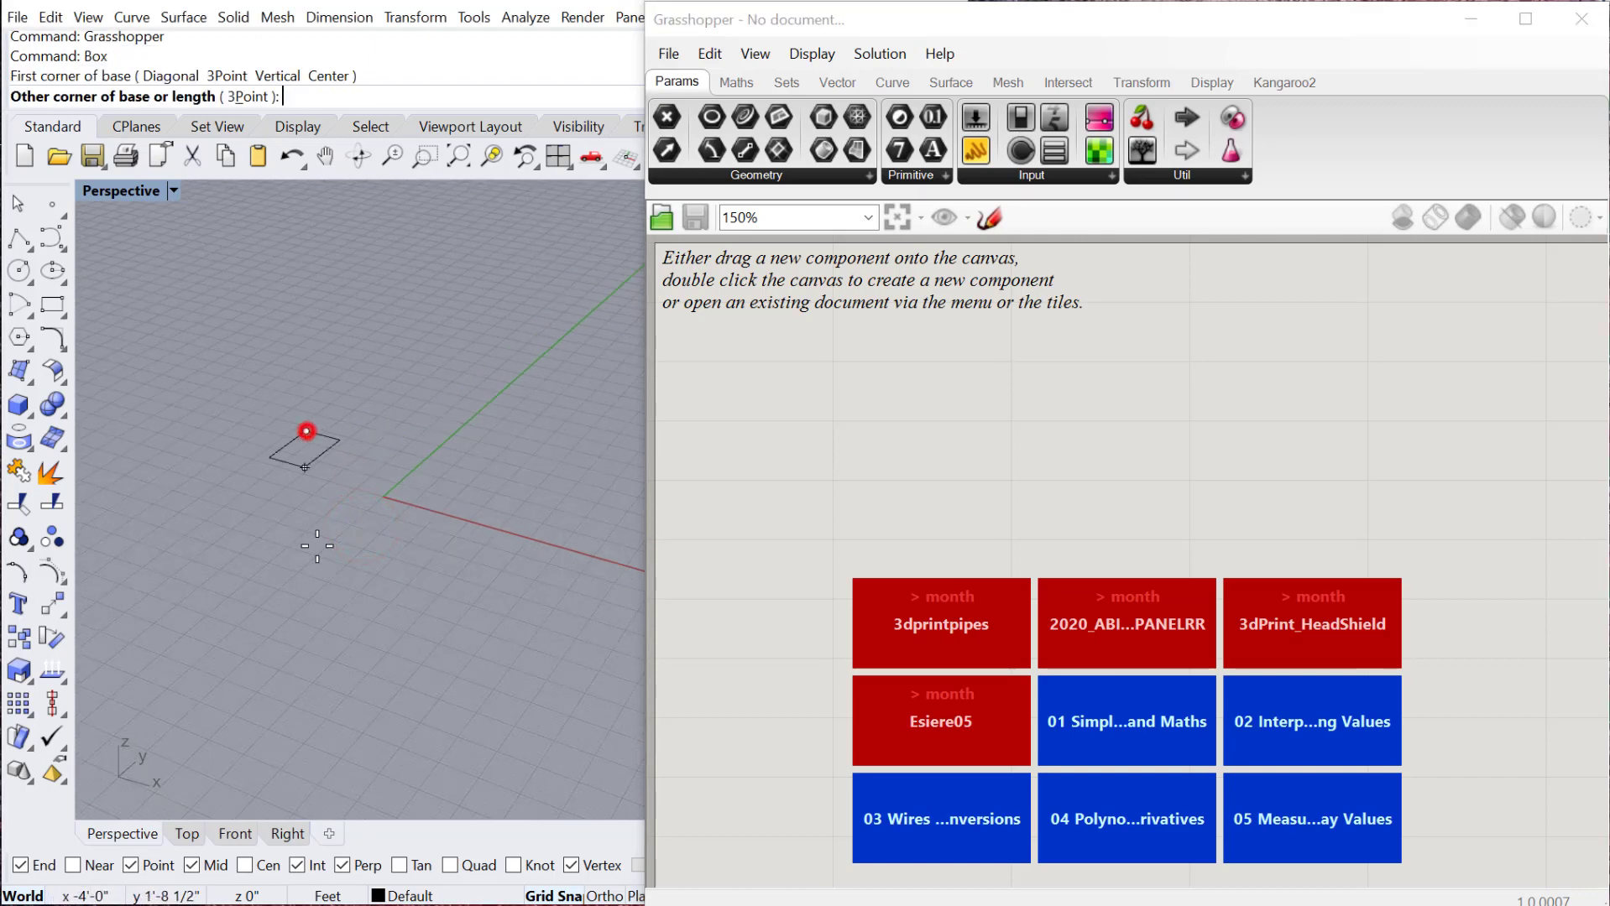
click(370, 682)
click(341, 426)
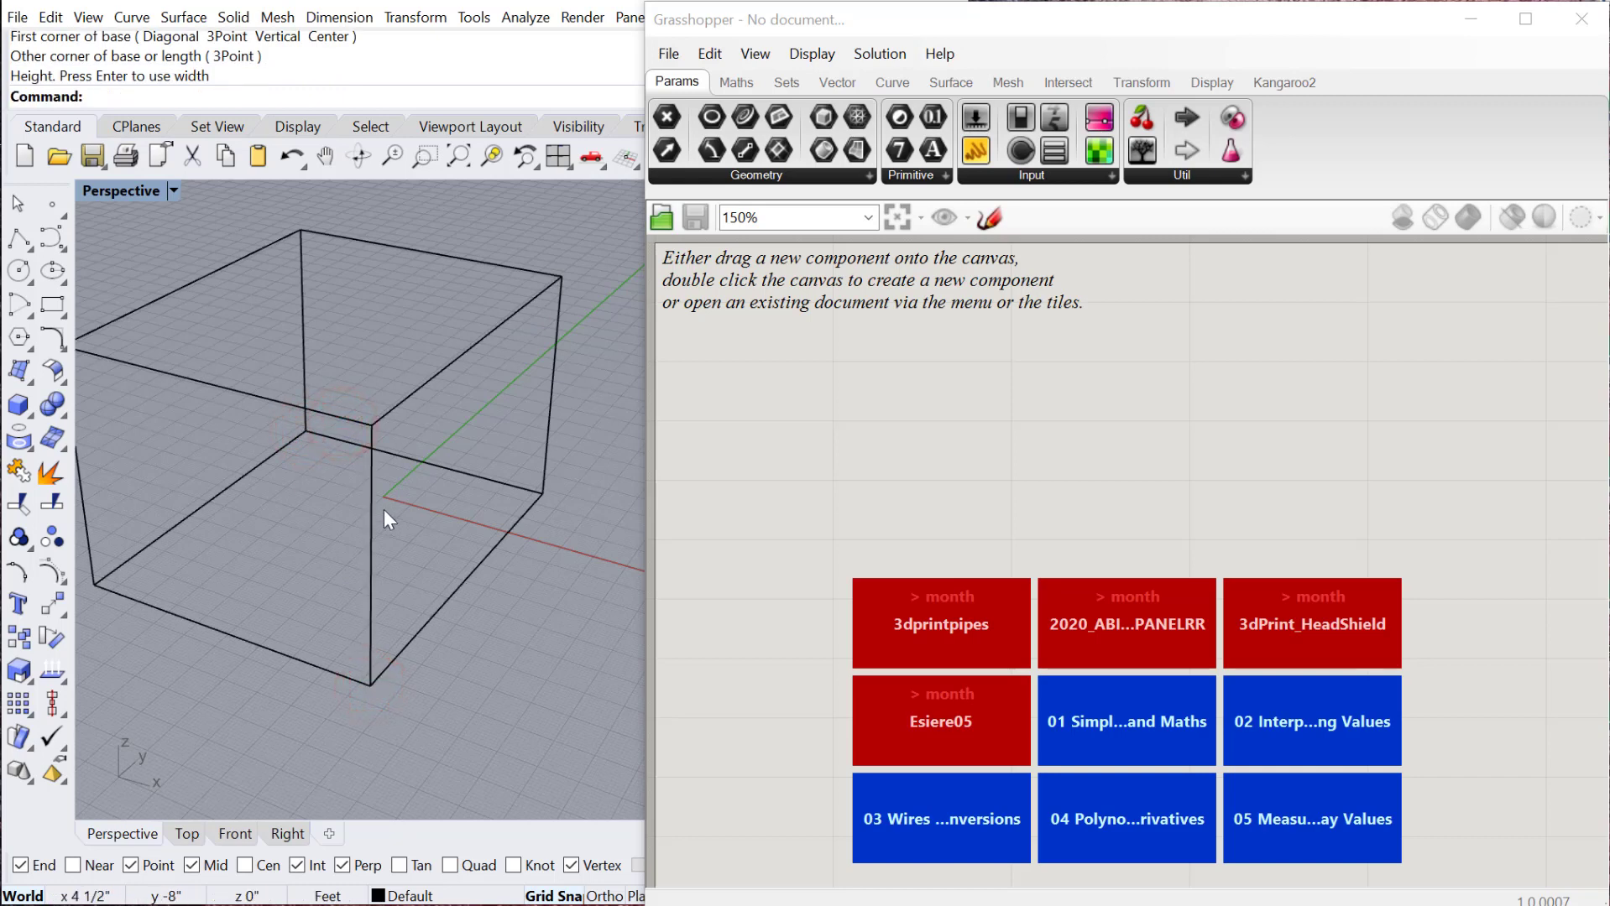
- Select the box in the Perspective viewport and delete it
click(376, 517)
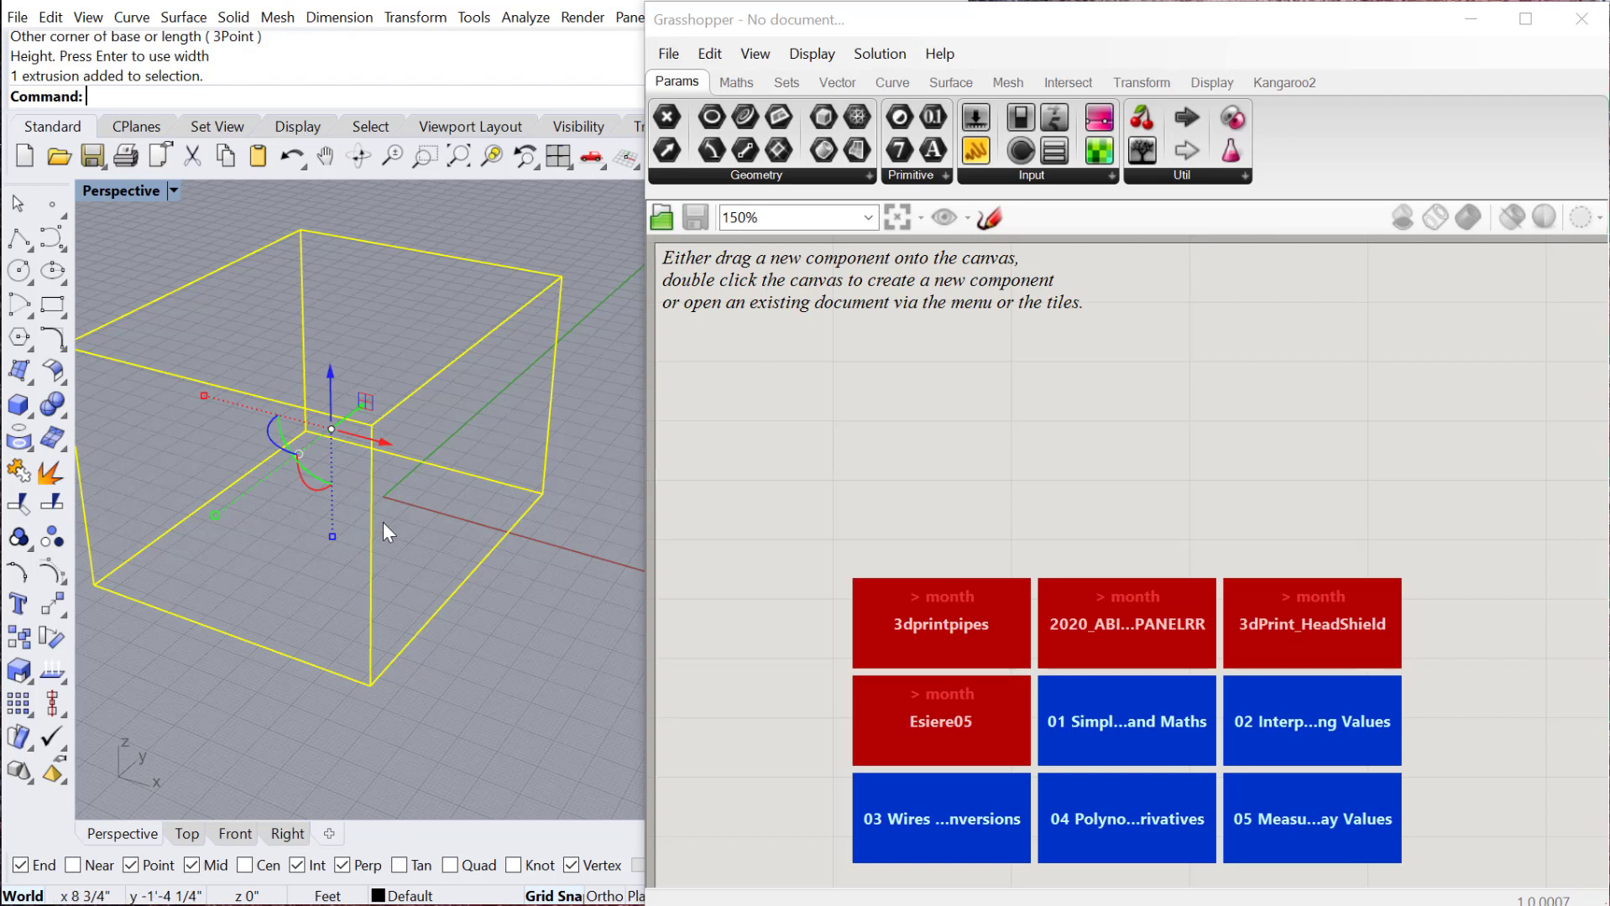
click(473, 689)
click(364, 458)
scroll(453, 567, down, 2)
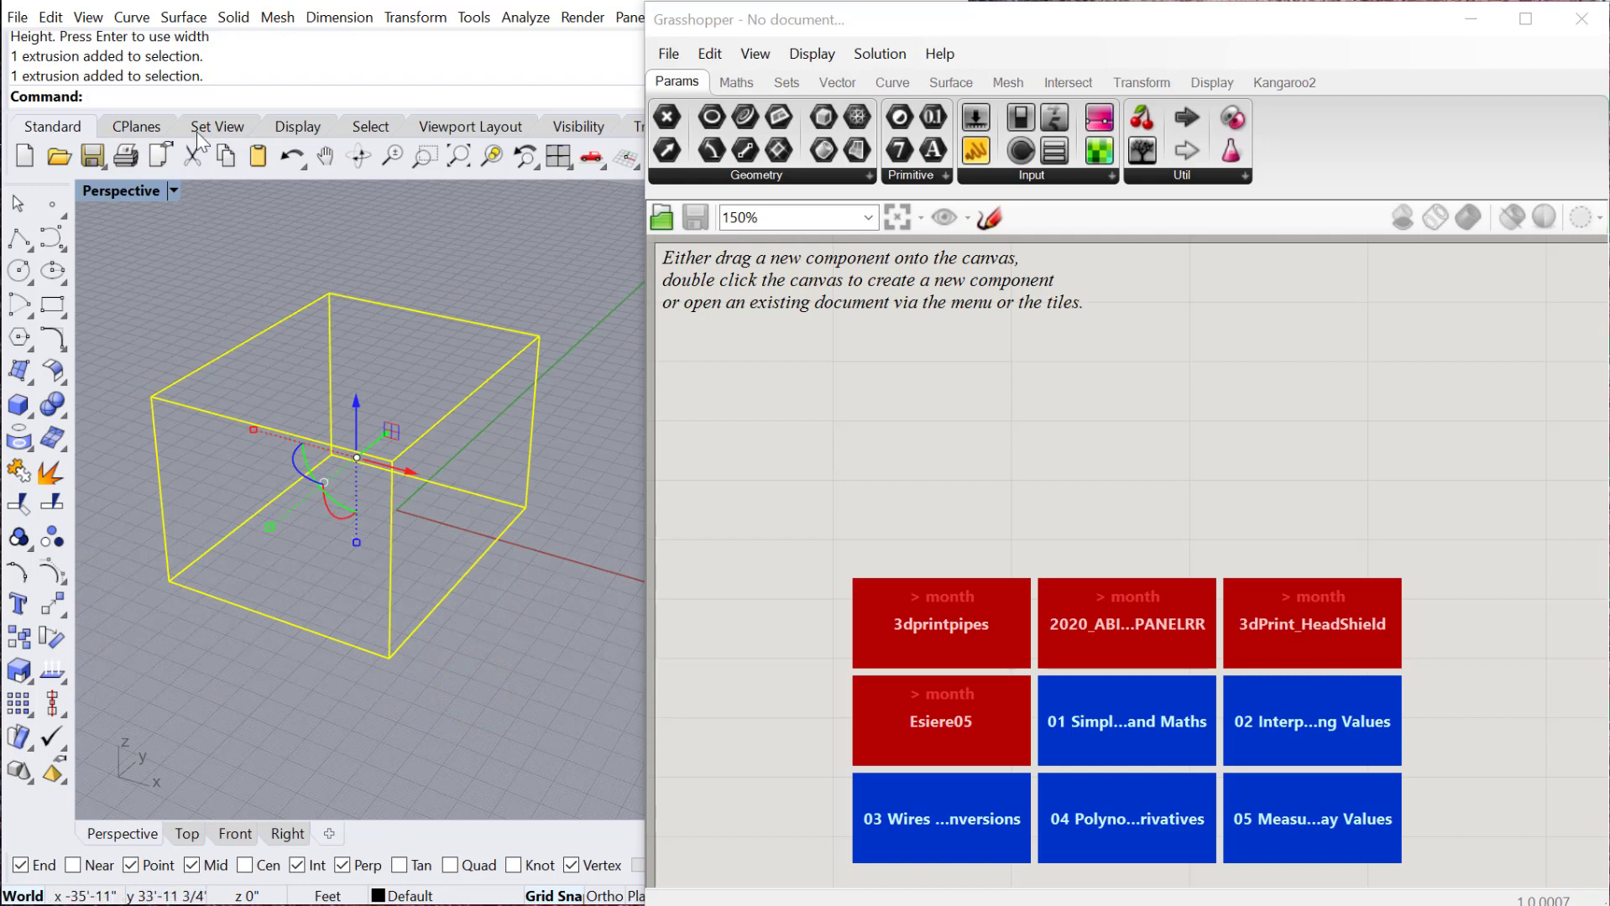
key(Delete)
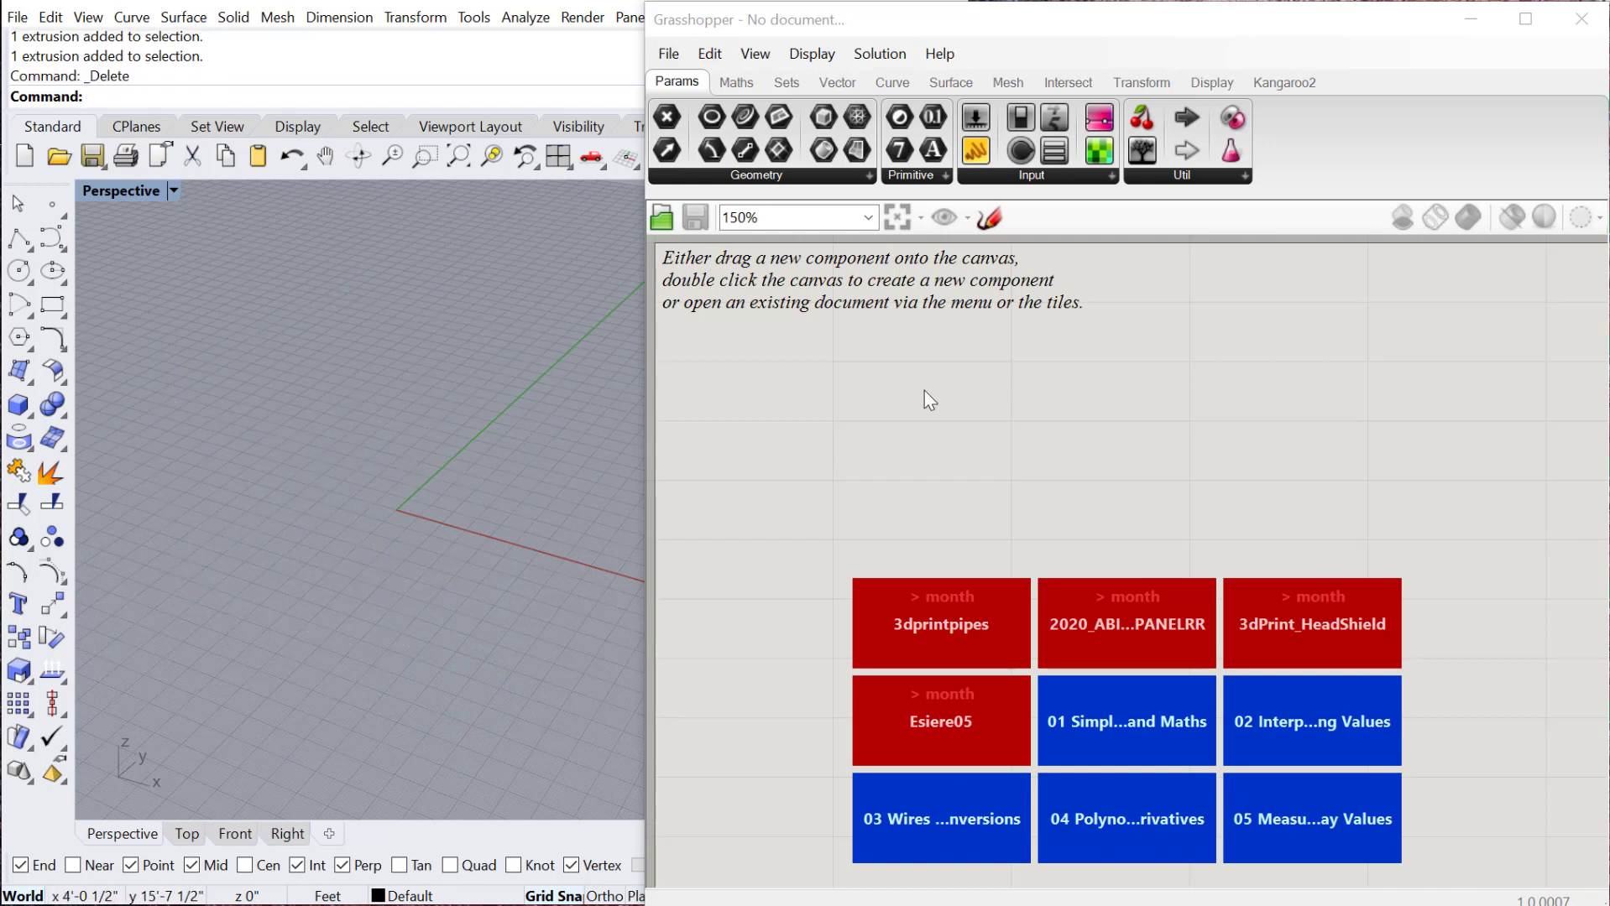
- Browse the Grasshopper component categories, including Sets, Vector, Curve, Surface, Mesh and Intersect, to see the components each one offers
click(924, 391)
click(846, 356)
scroll(894, 389, up, 2)
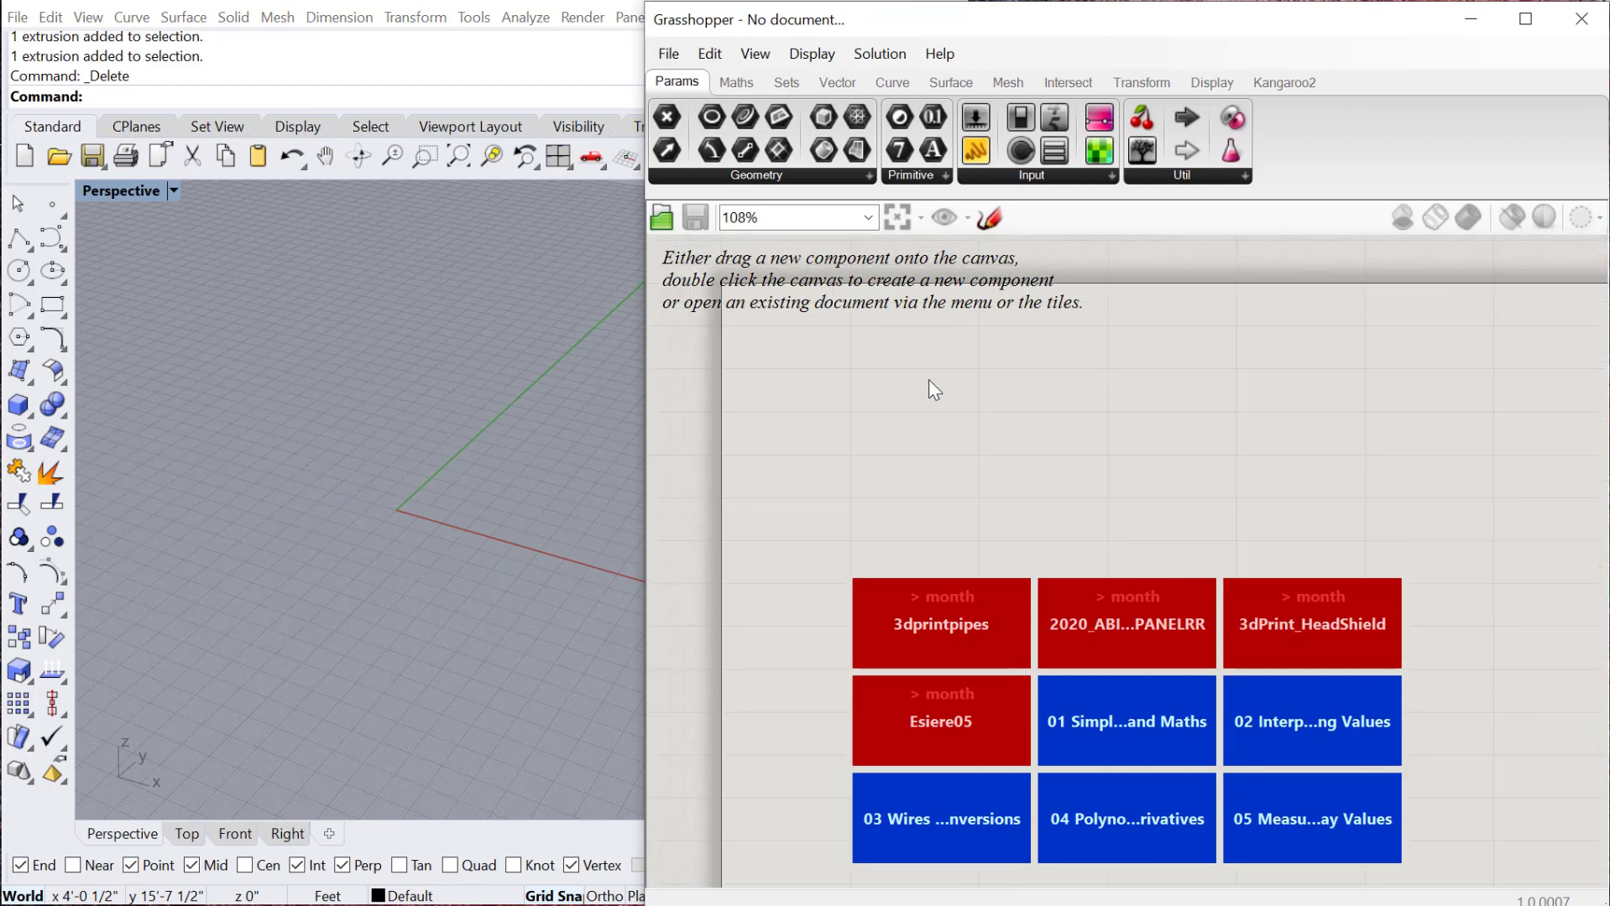
click(1004, 434)
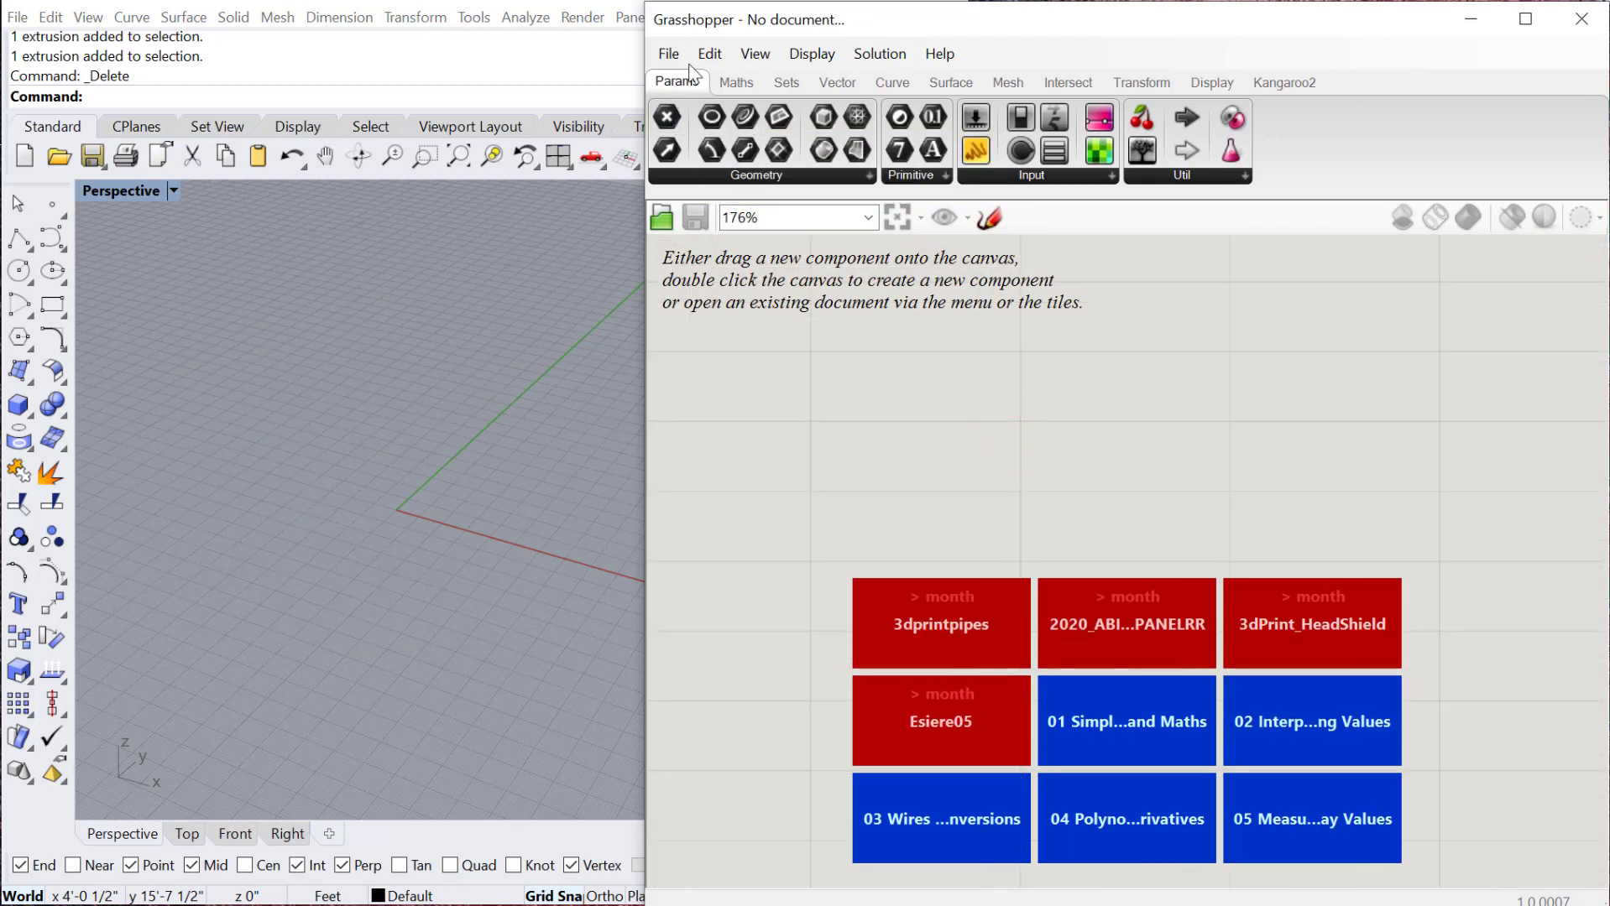
click(714, 79)
click(789, 81)
click(833, 83)
click(877, 84)
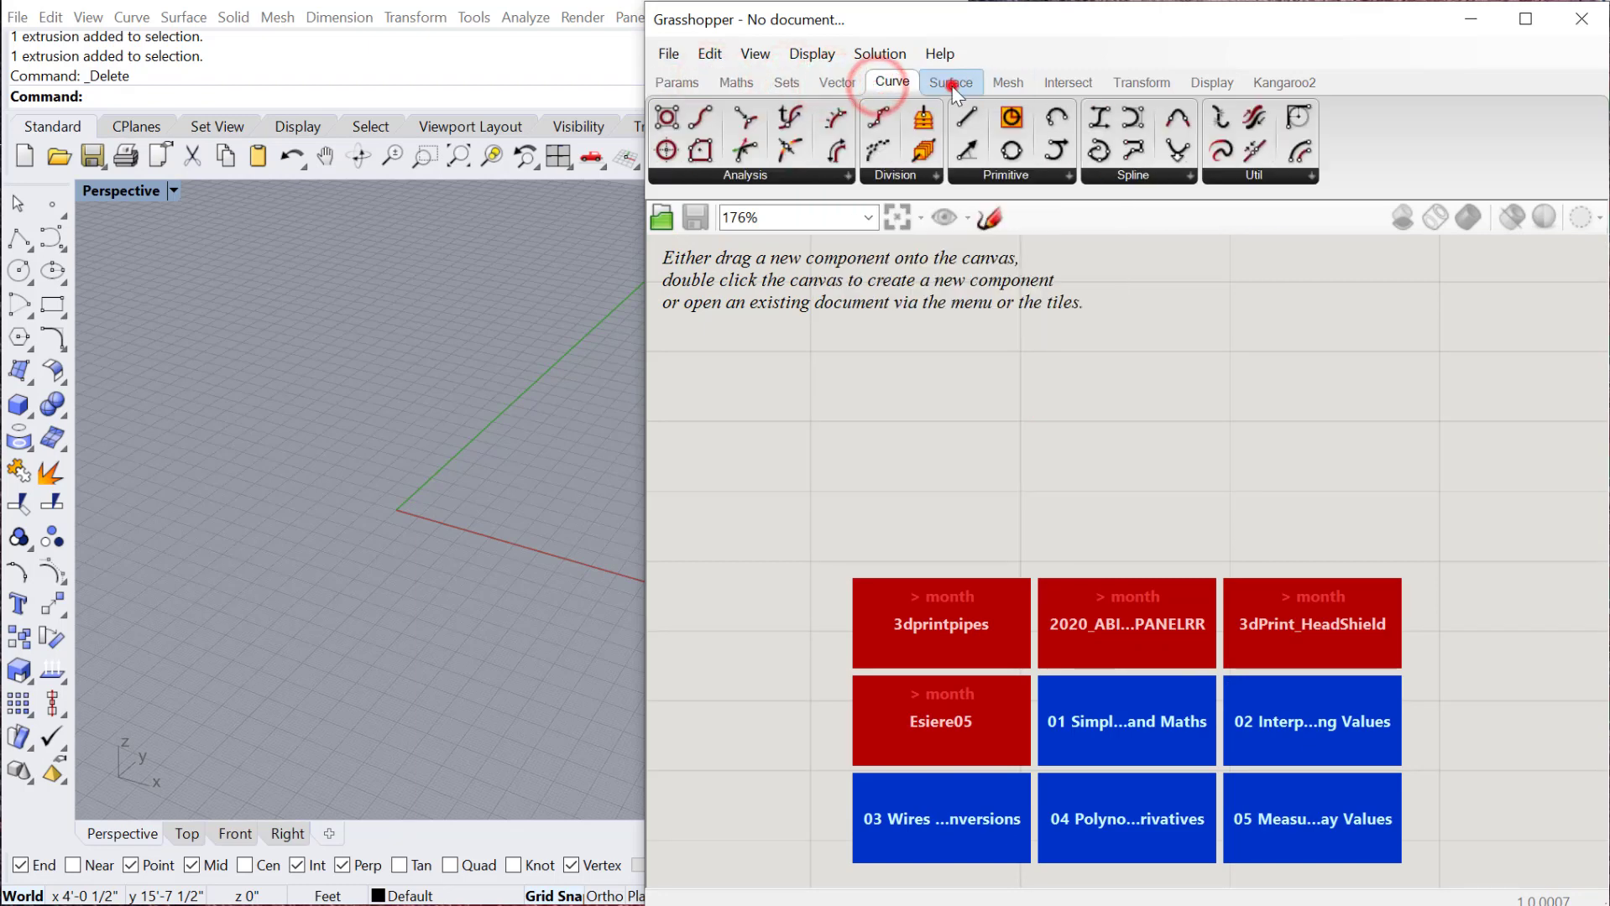
click(951, 82)
click(1001, 83)
click(1062, 82)
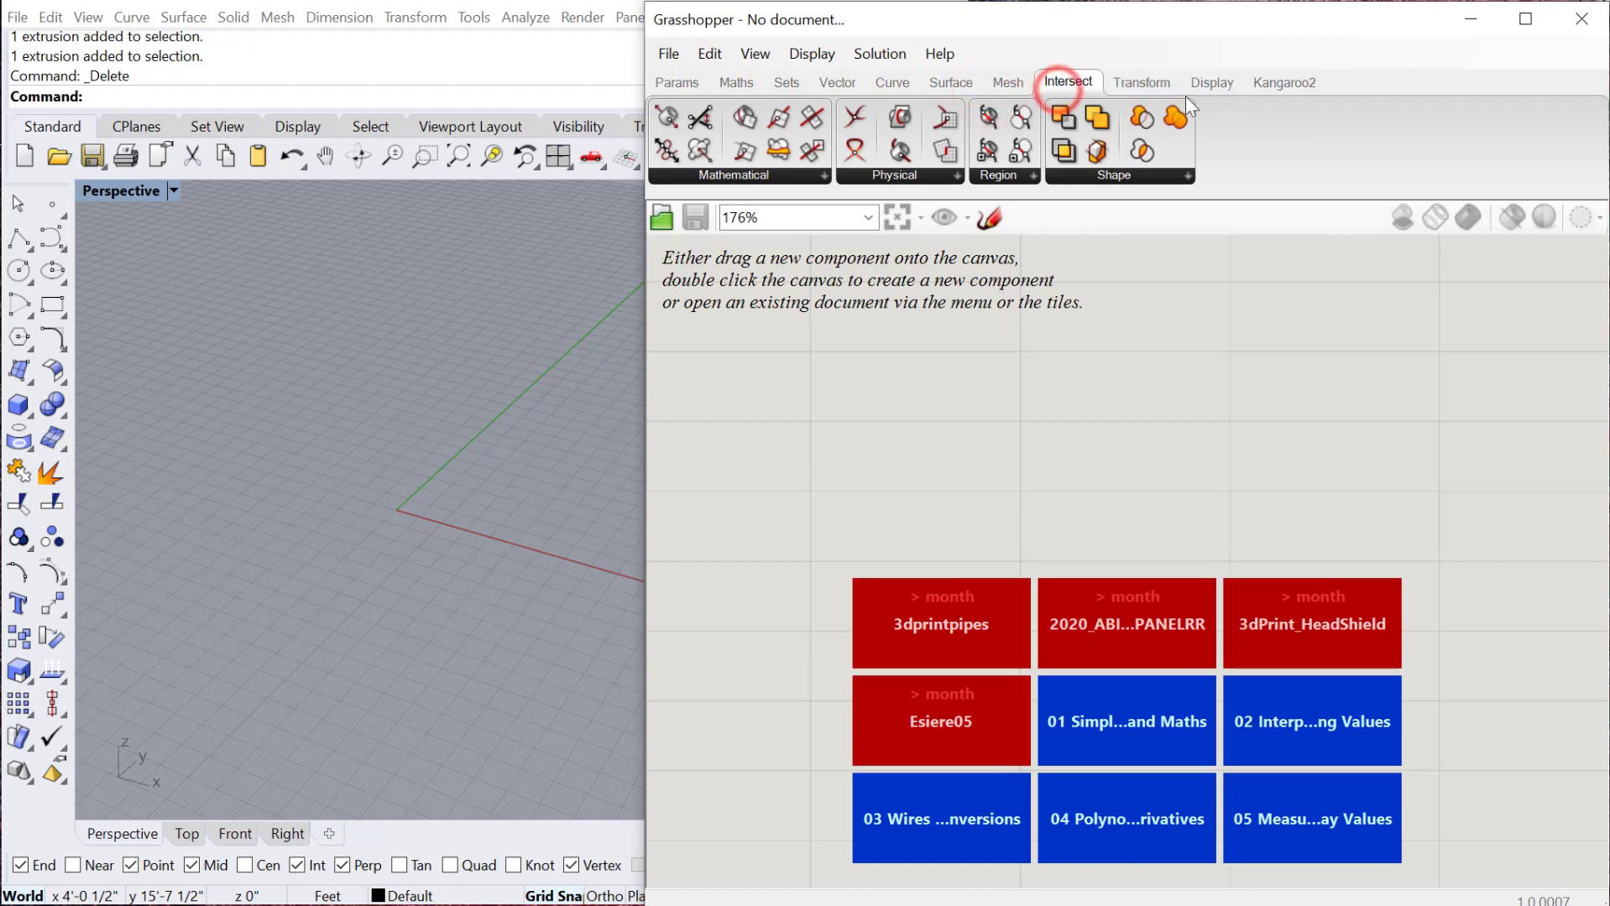
- Place an empty Point parameter from the Params geometry components on the Grasshopper canvas and reposition it
click(677, 83)
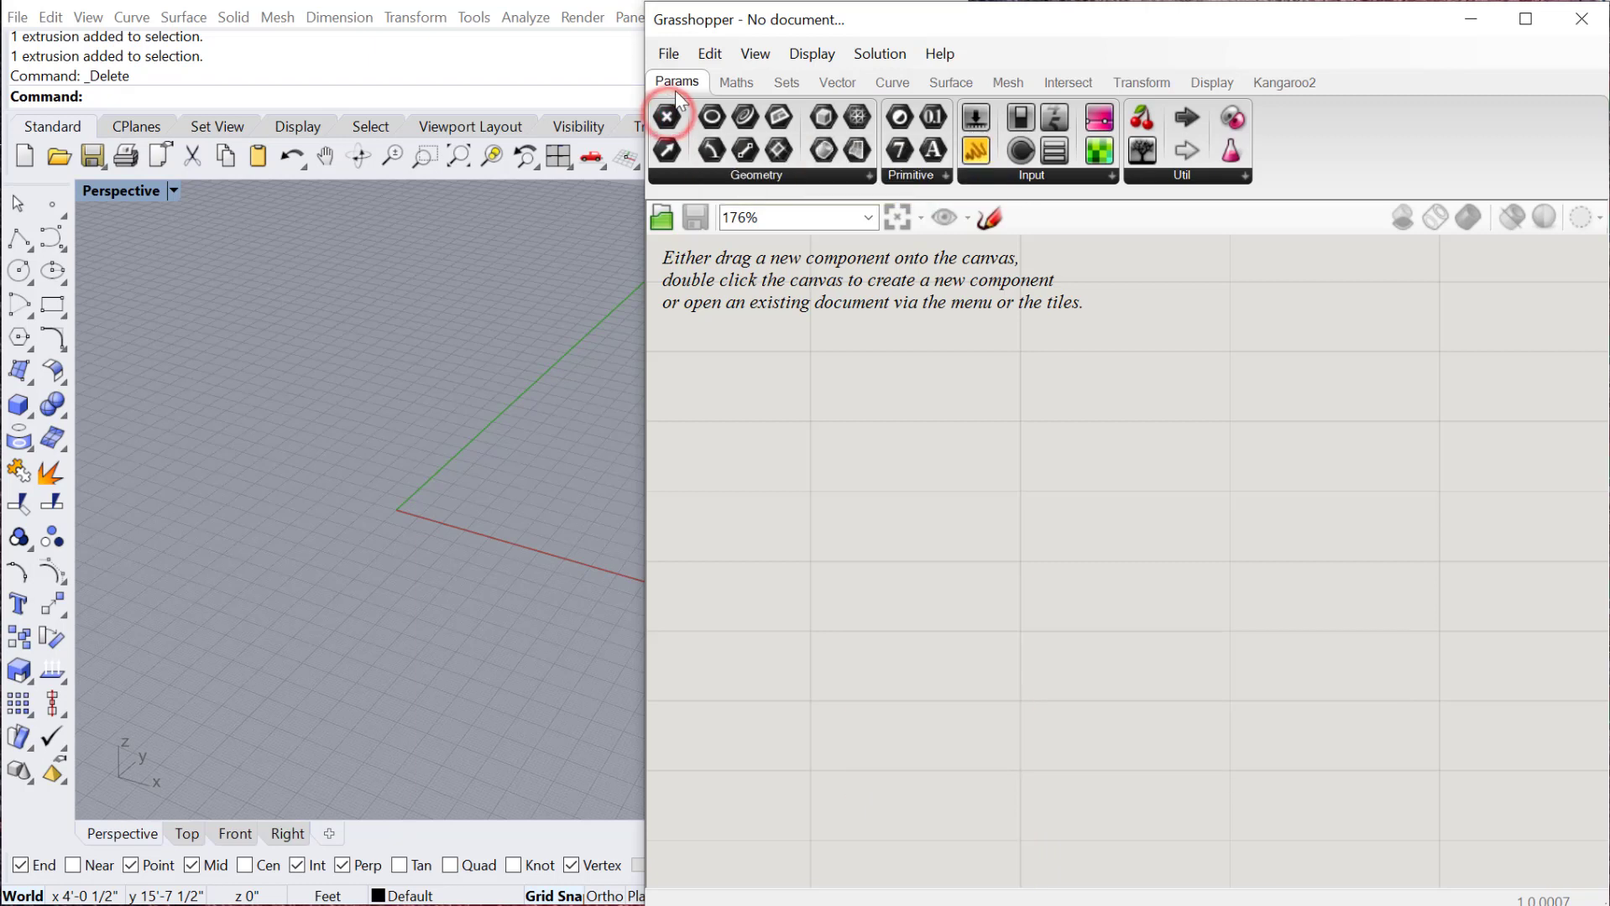
drag(663, 113, 913, 412)
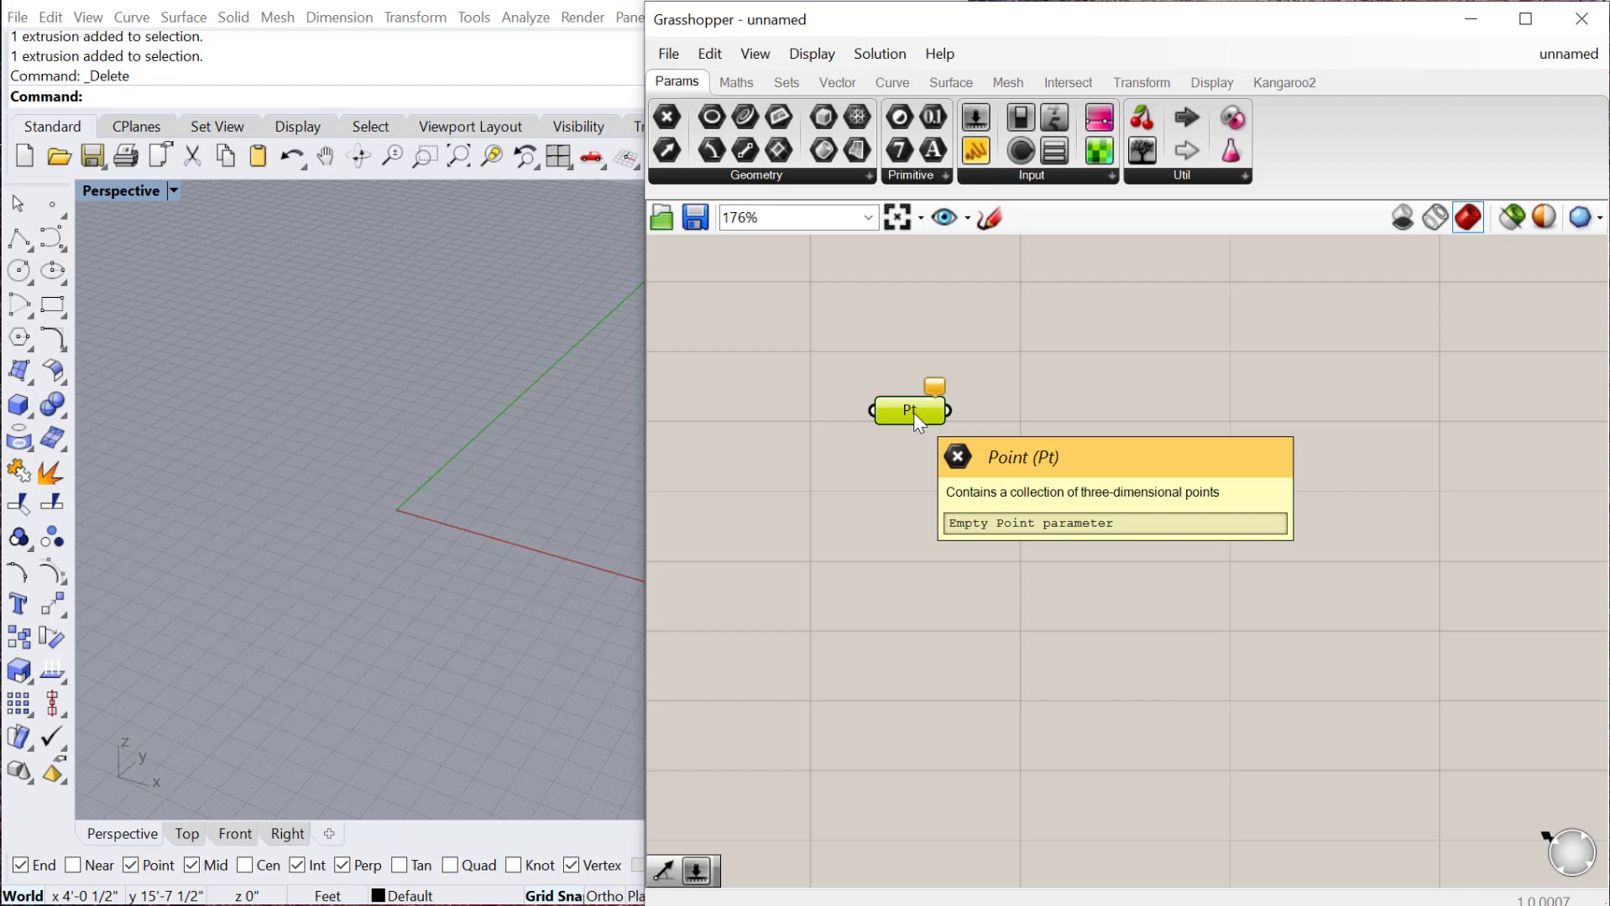
drag(913, 413, 897, 400)
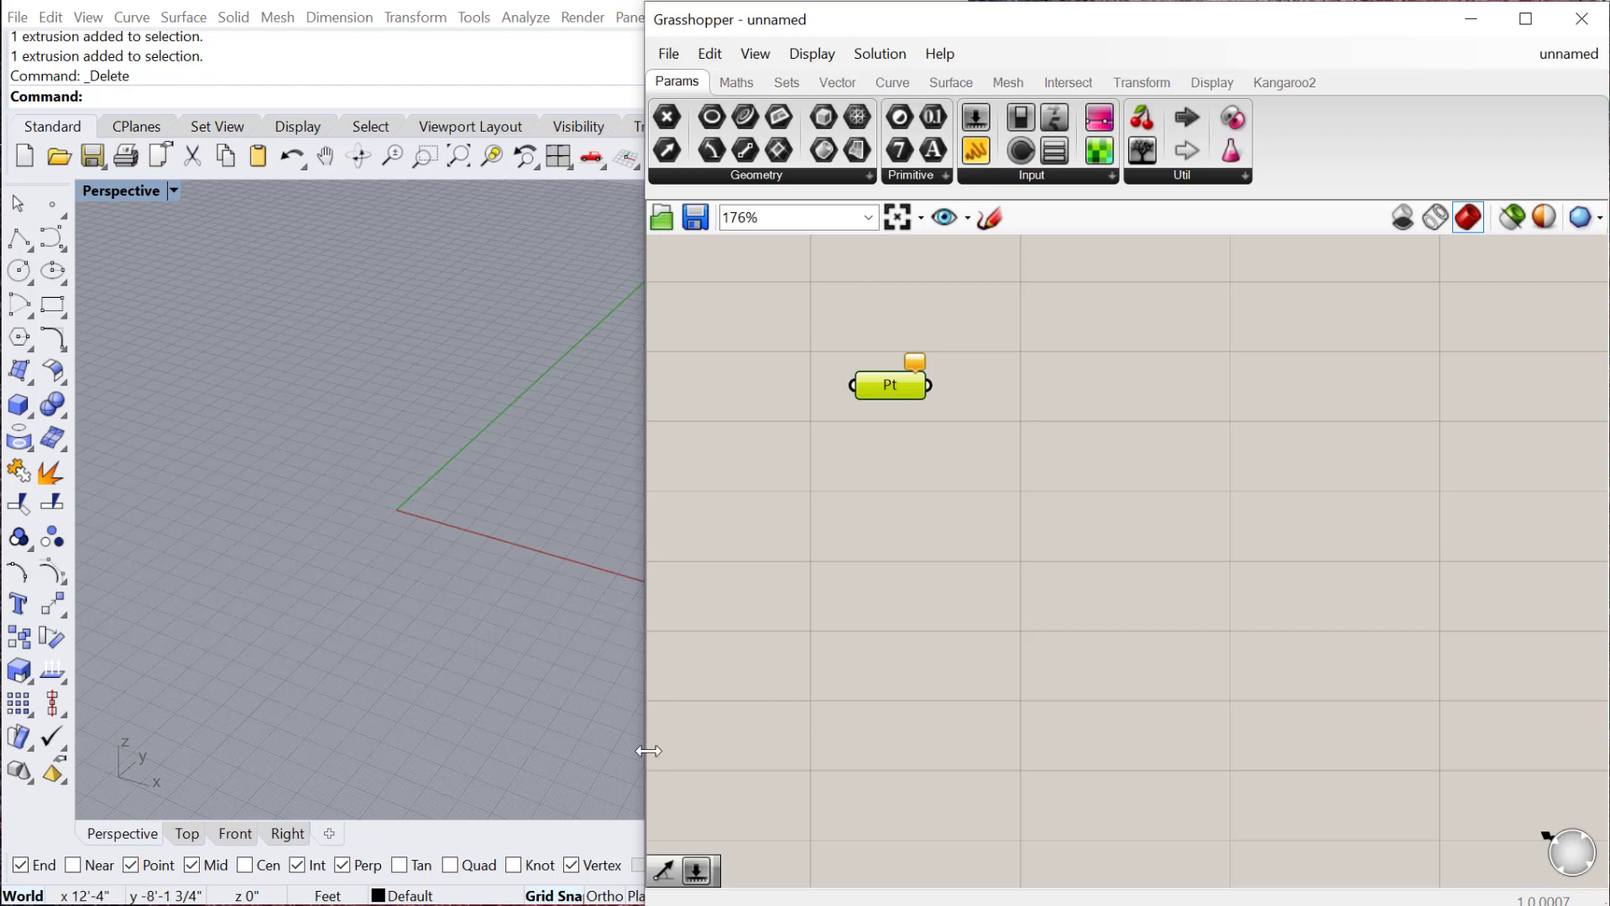
click(879, 389)
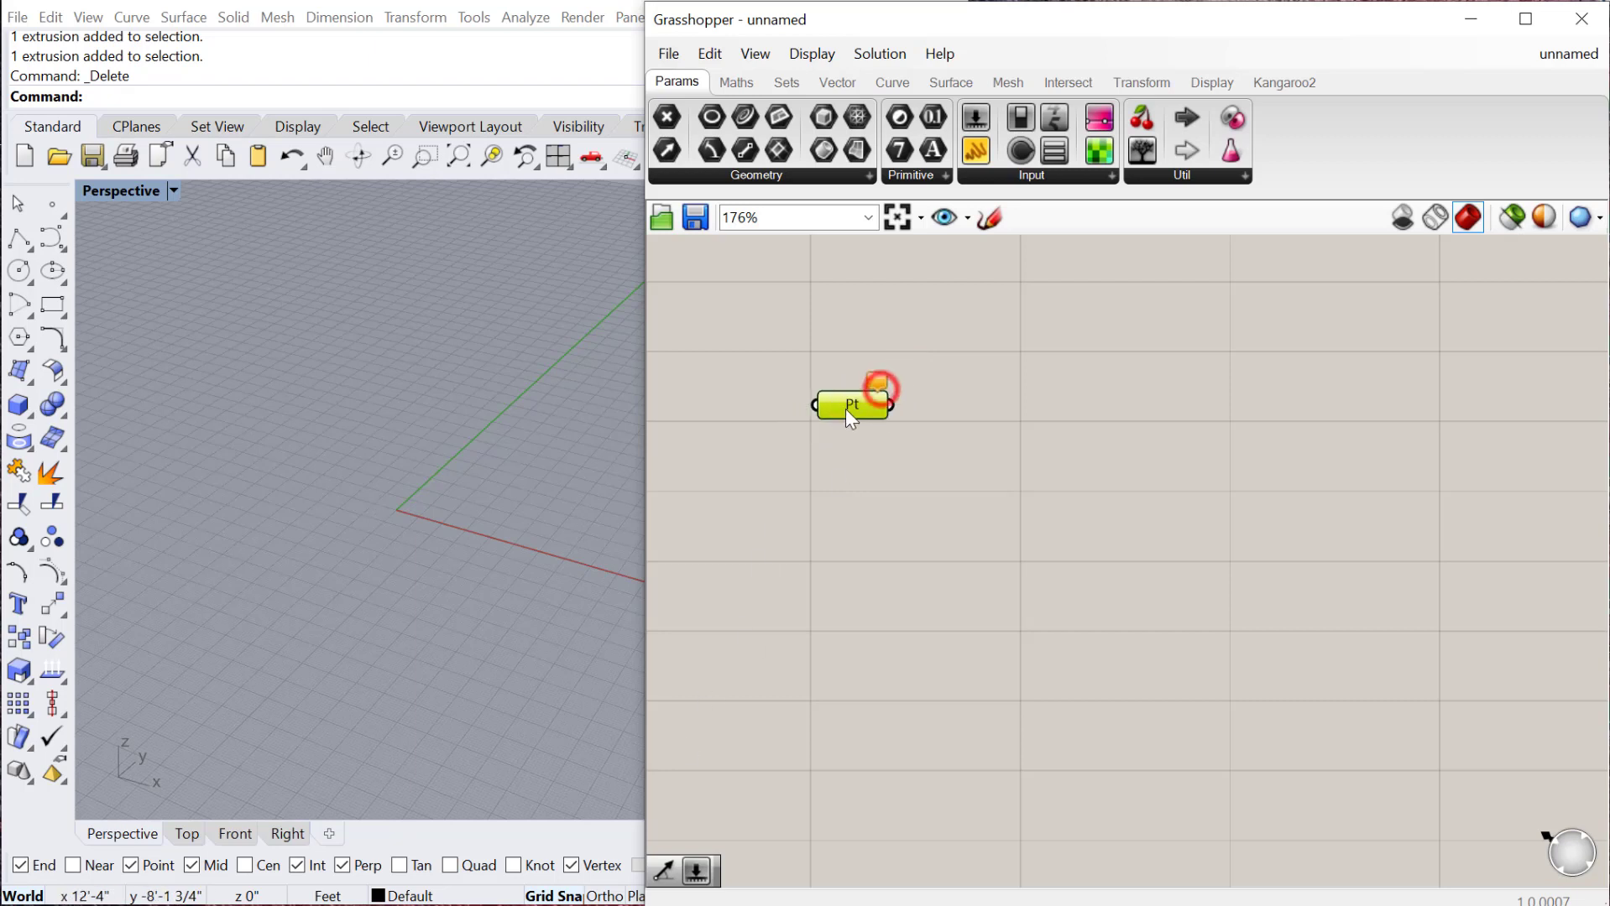
mouse_move(848, 411)
mouse_down()
mouse_move(807, 503)
mouse_move(819, 415)
mouse_up()
scroll(820, 396, up, 3)
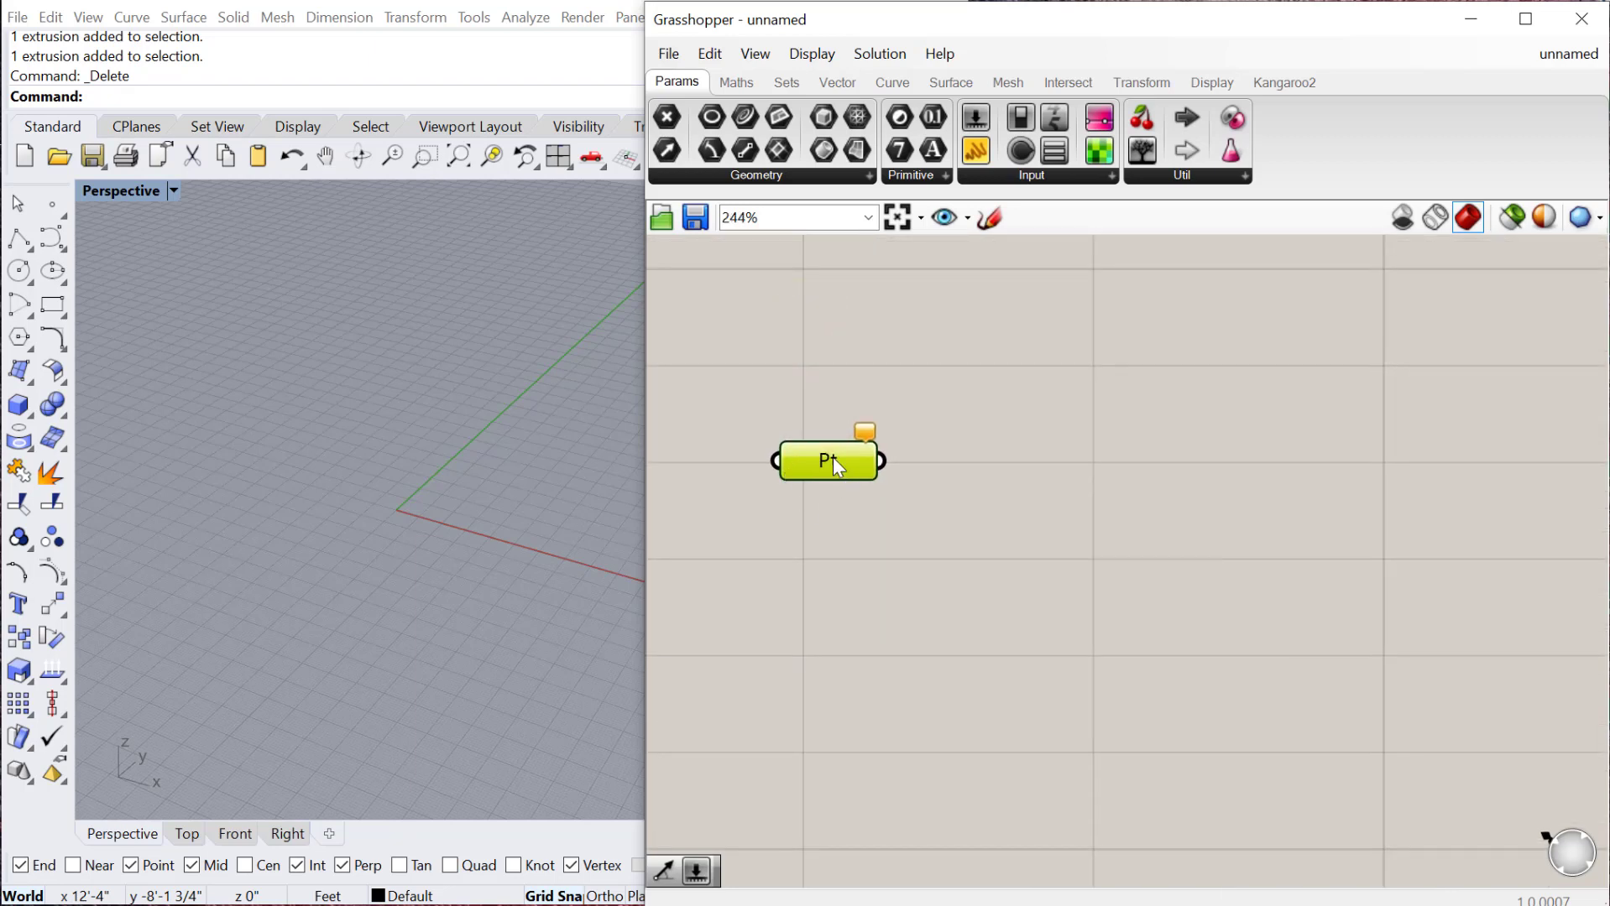
mouse_move(832, 457)
mouse_down()
mouse_move(850, 437)
mouse_move(826, 473)
mouse_up()
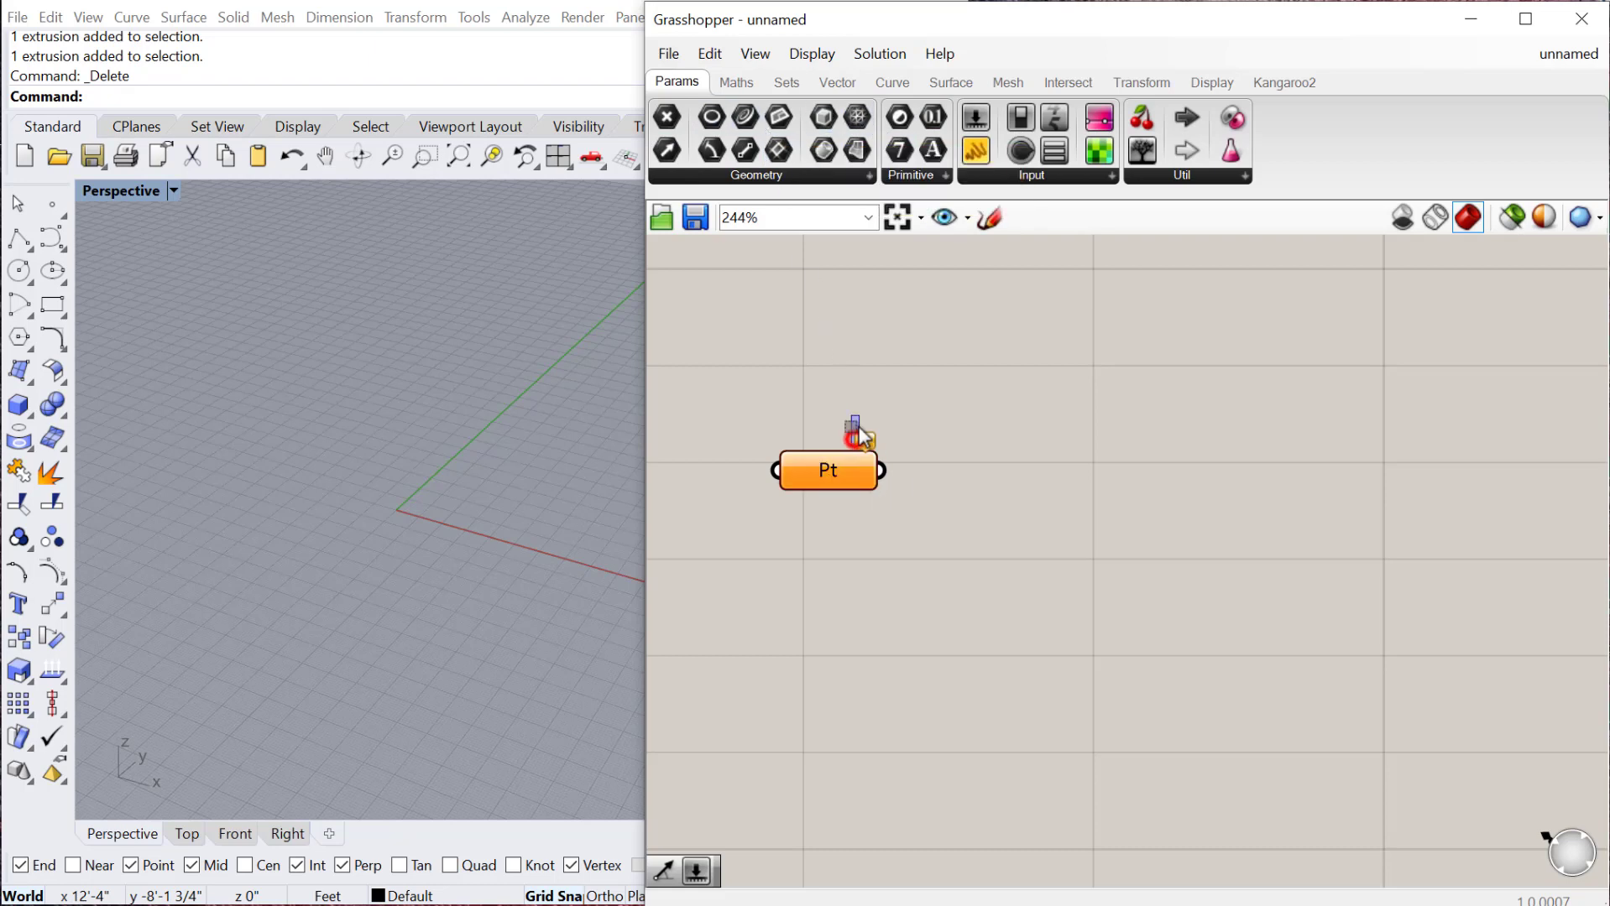
drag(842, 464, 870, 424)
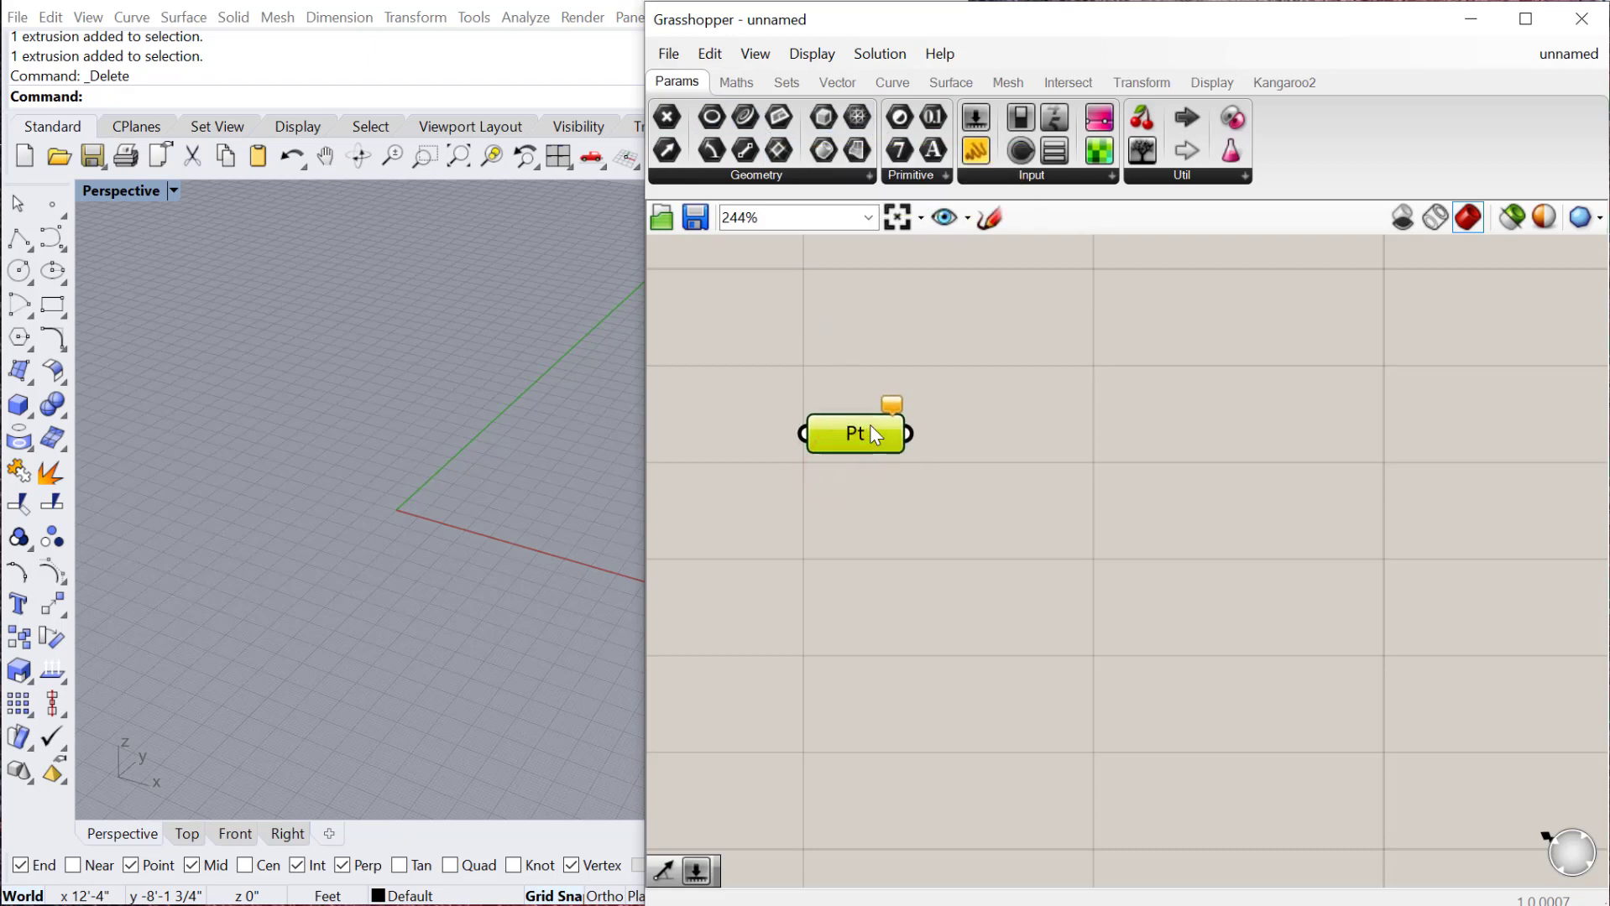
- Create three separate point objects around the origin in Rhino's Perspective viewport with the Point command
click(360, 553)
click(340, 470)
click(318, 435)
text(Point)
key(Return)
click(259, 375)
right_click(429, 315)
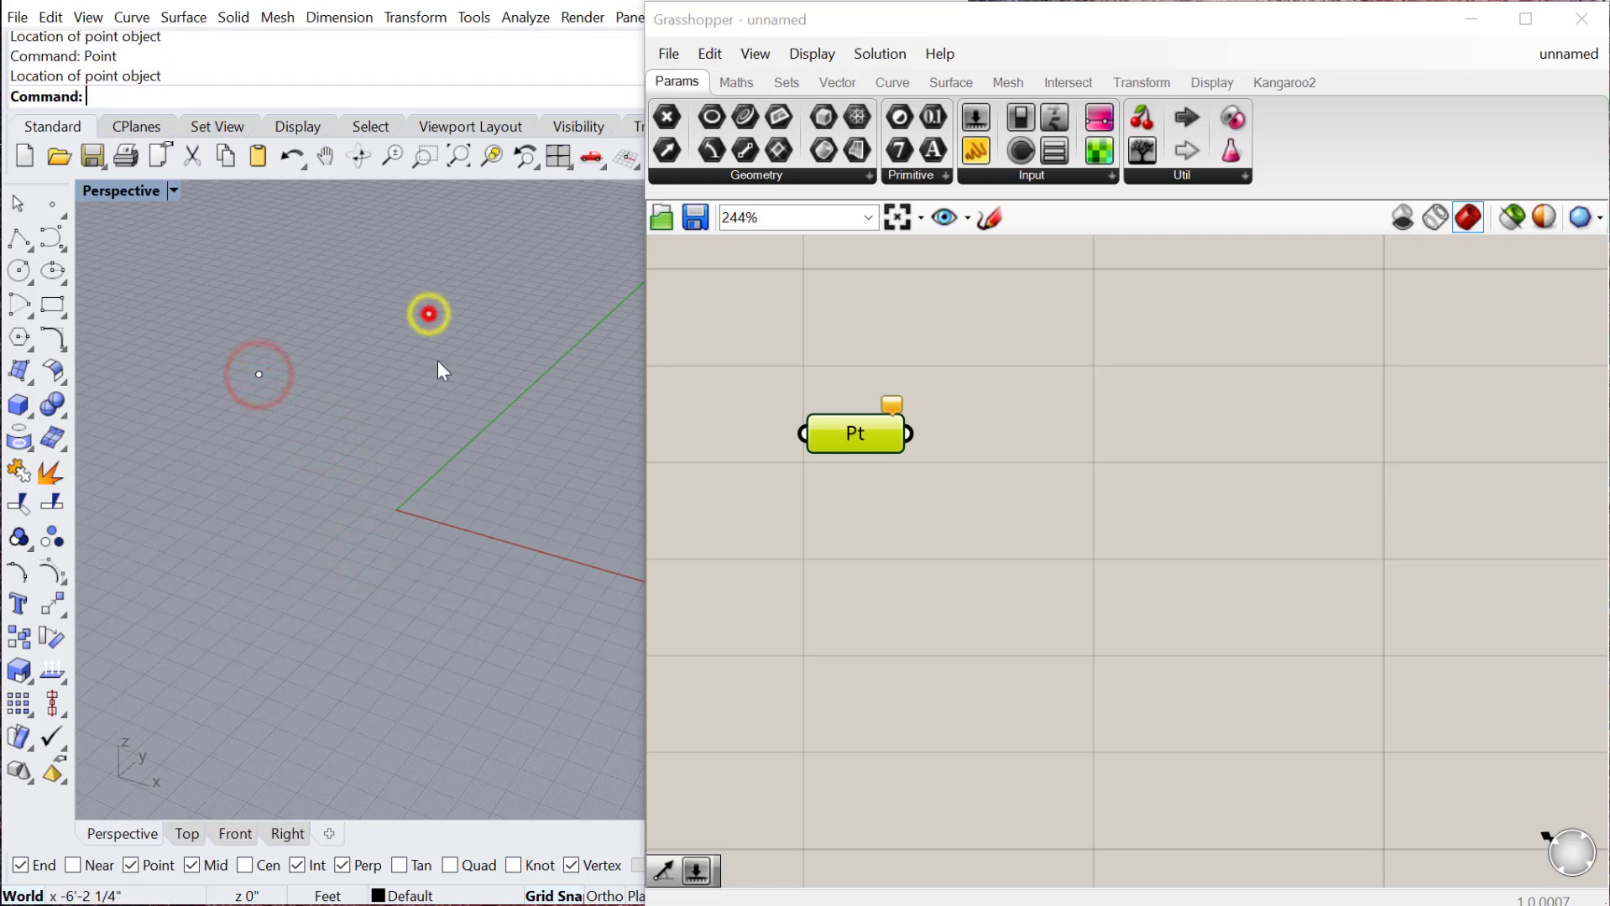
click(429, 314)
right_click(417, 443)
click(383, 483)
right_drag(336, 485, 277, 432)
- Reference the leftmost Rhino point in the Grasshopper Point parameter using Set one Point
click(225, 366)
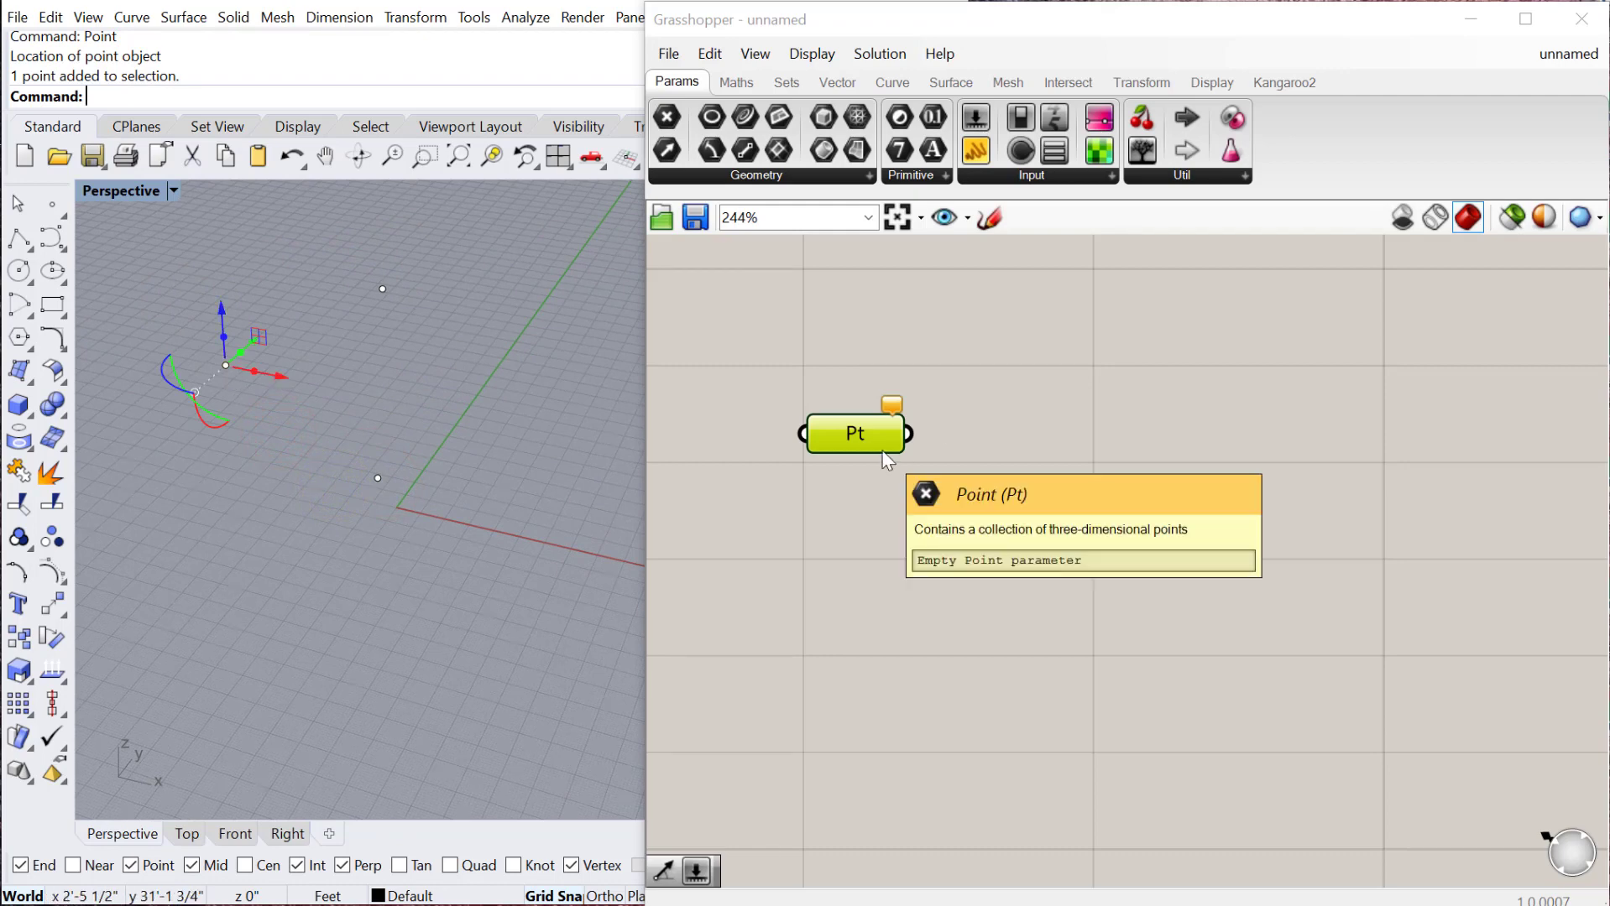
drag(860, 431, 872, 356)
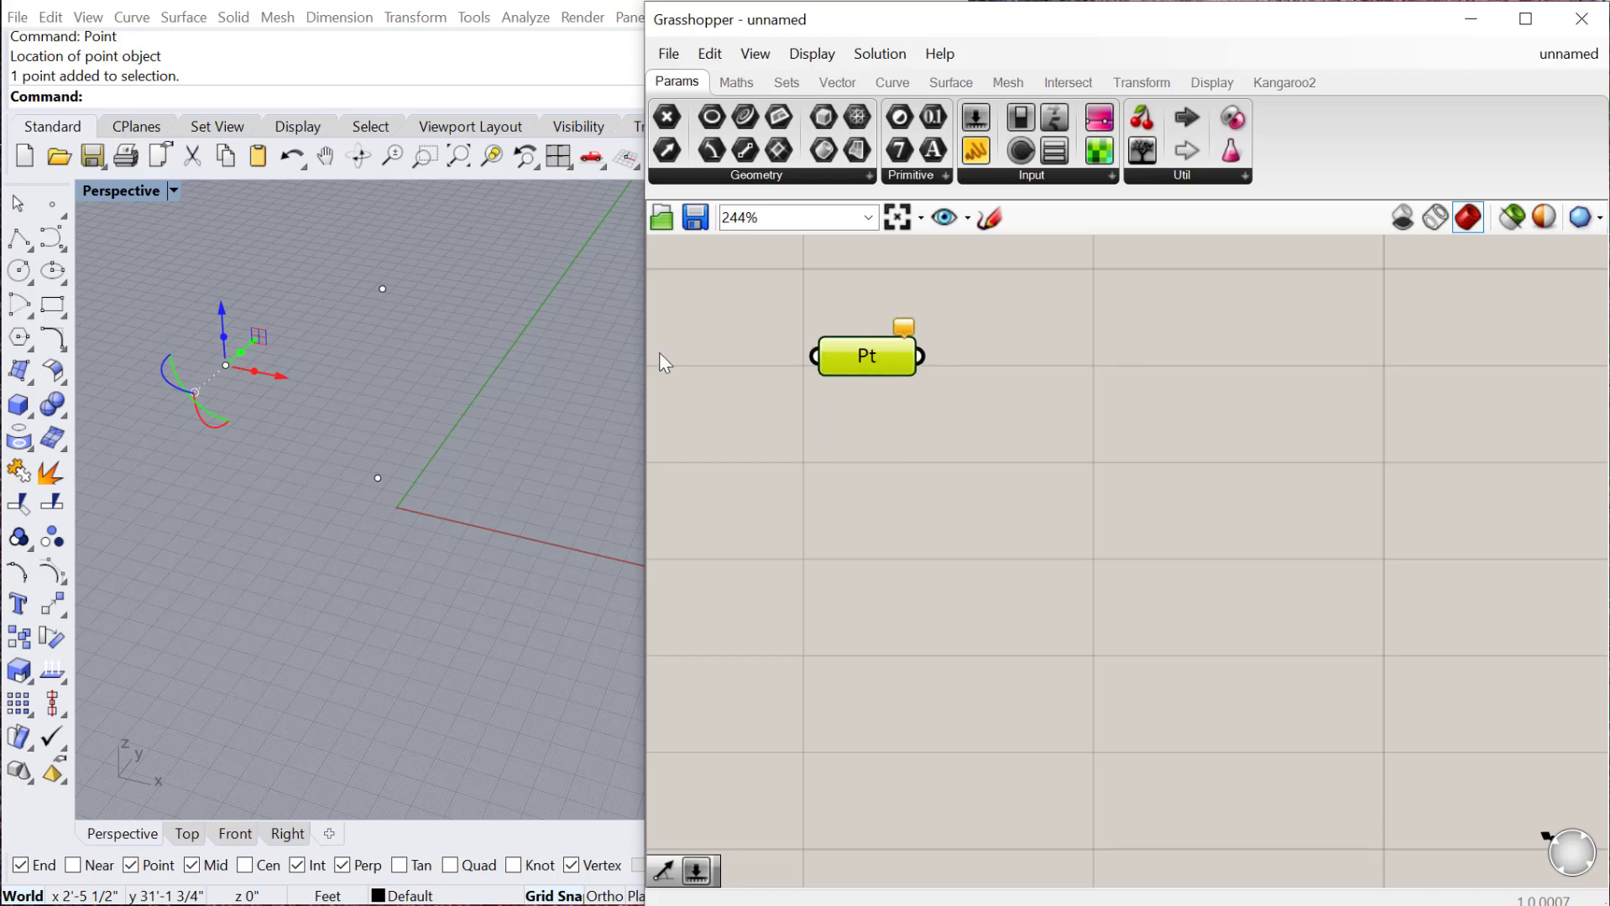
click(271, 413)
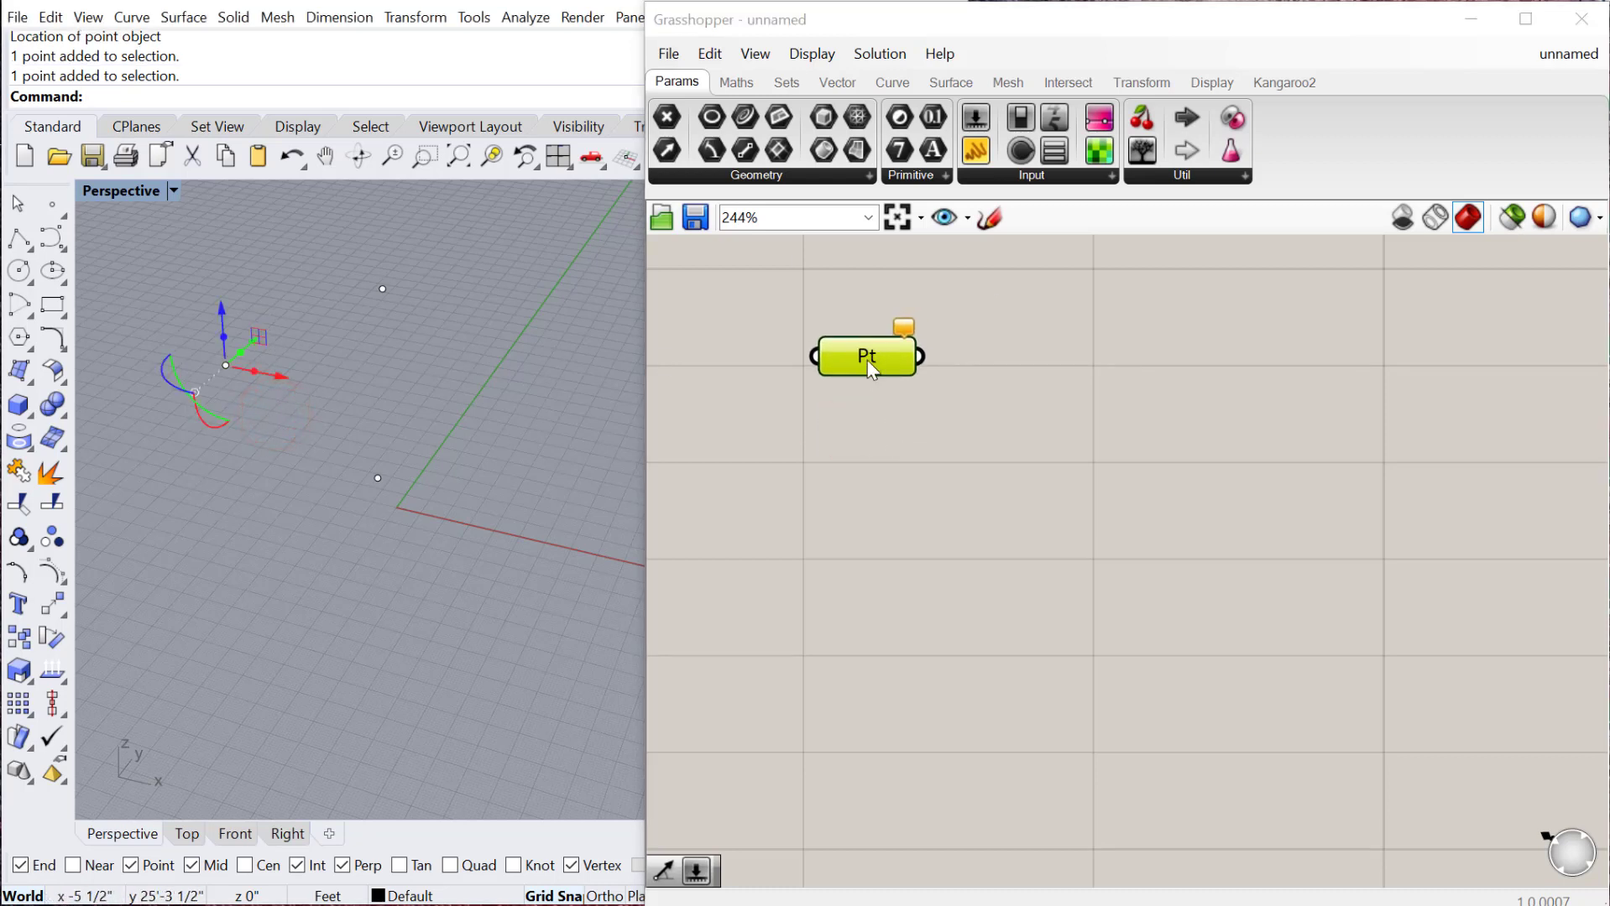
right_click(868, 363)
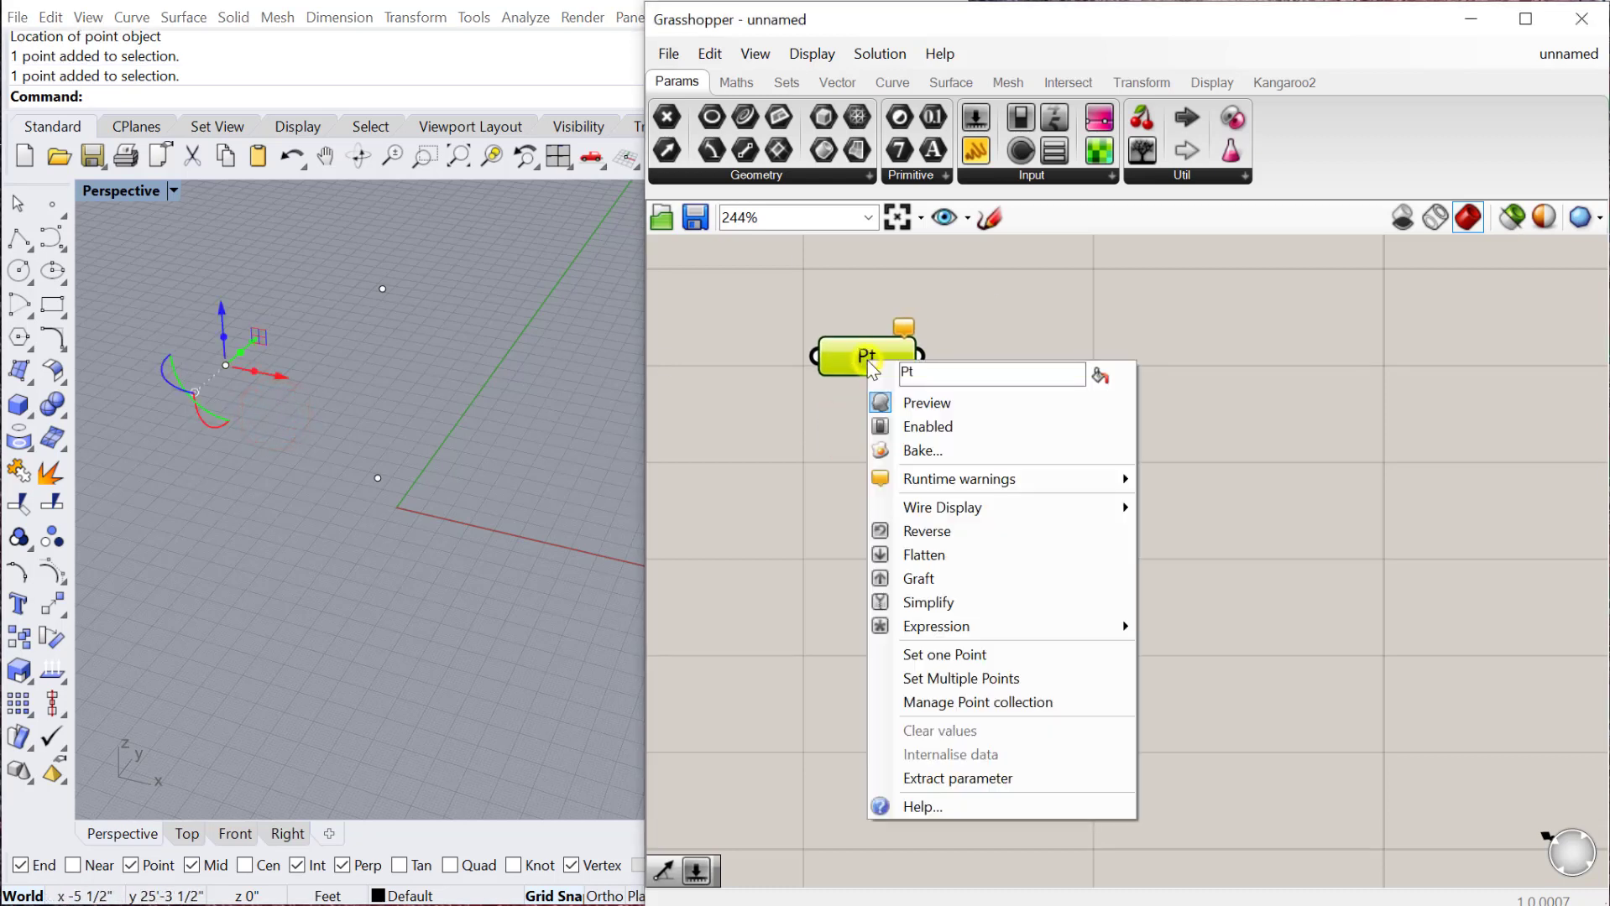
click(940, 657)
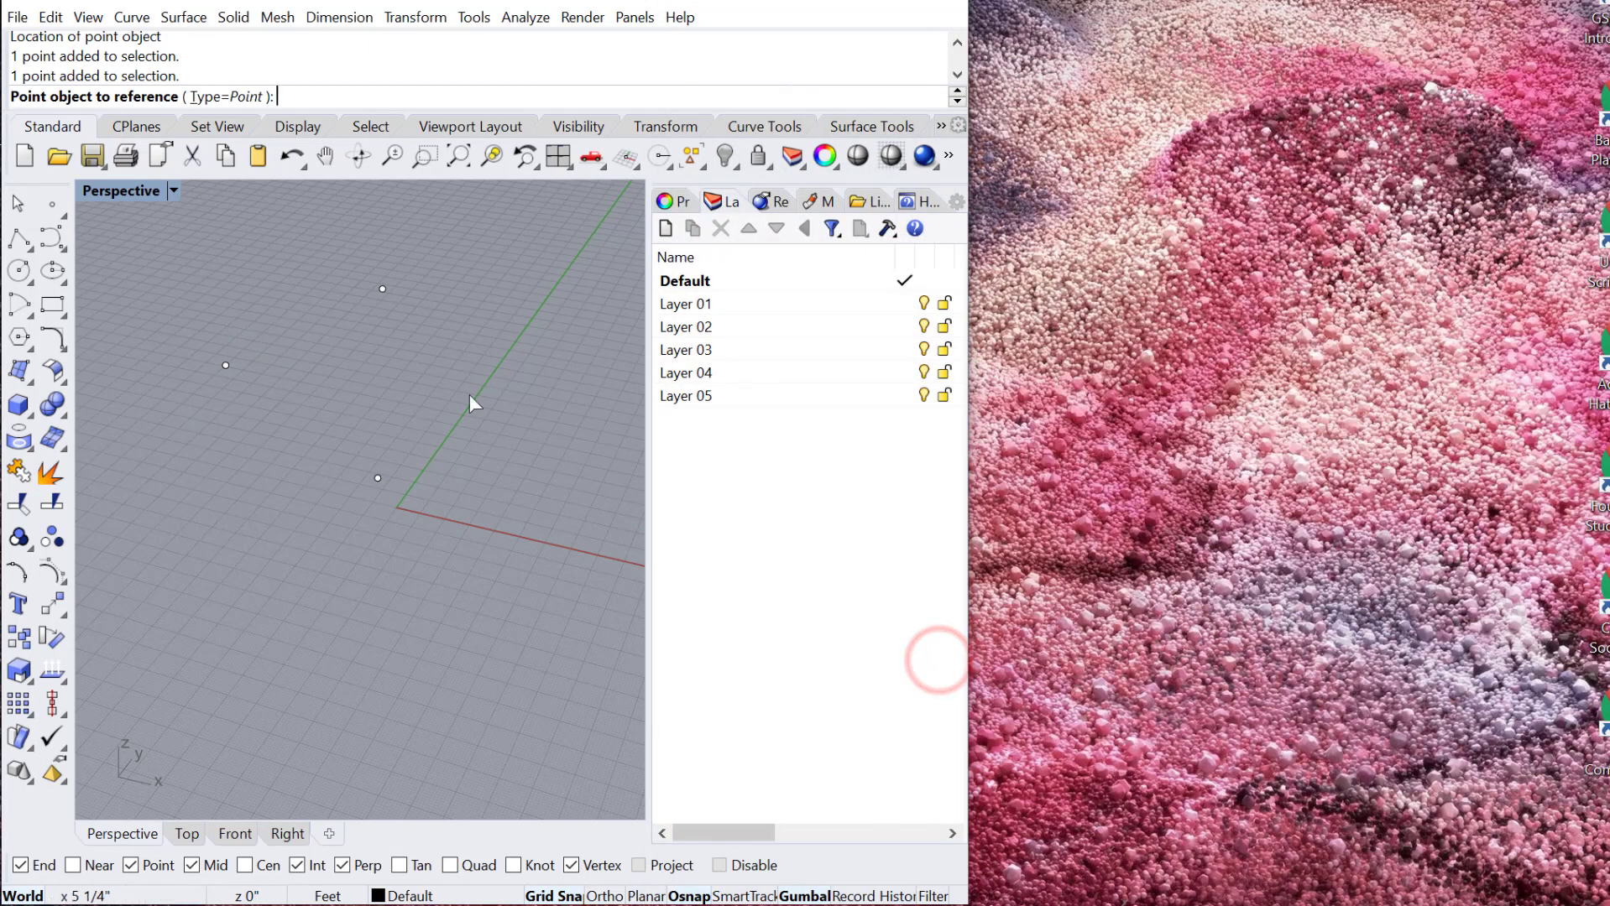
click(225, 366)
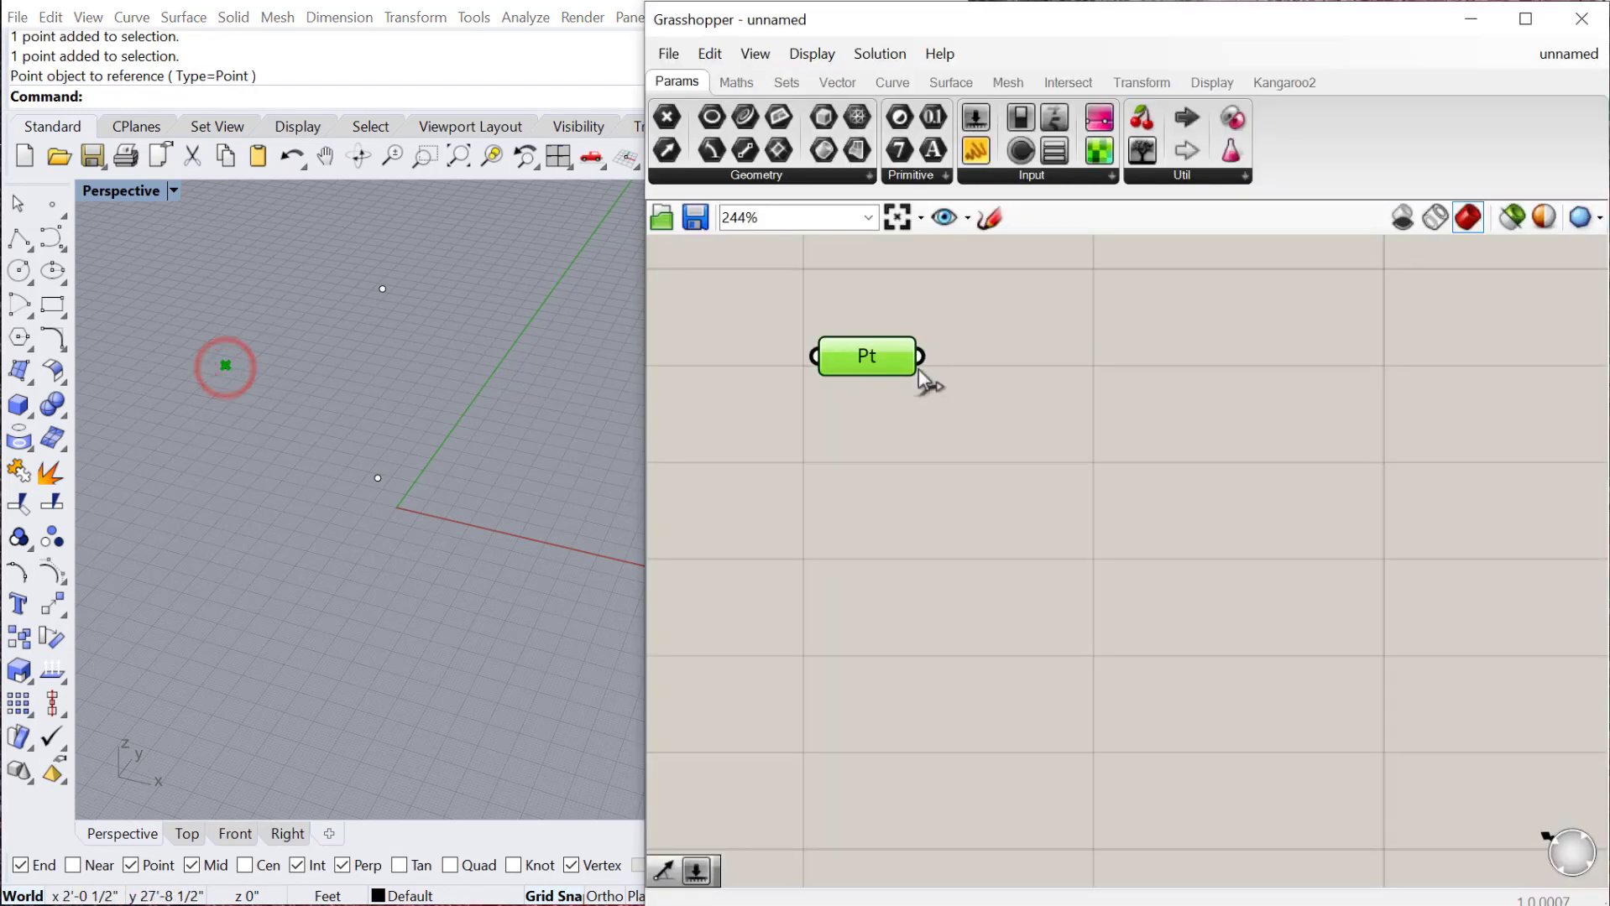
- Add a second, empty Point parameter directly below the first one and compare the information shown for both
click(878, 417)
drag(858, 361, 898, 367)
scroll(945, 329, up, 2)
drag(666, 117, 894, 500)
click(900, 509)
click(914, 592)
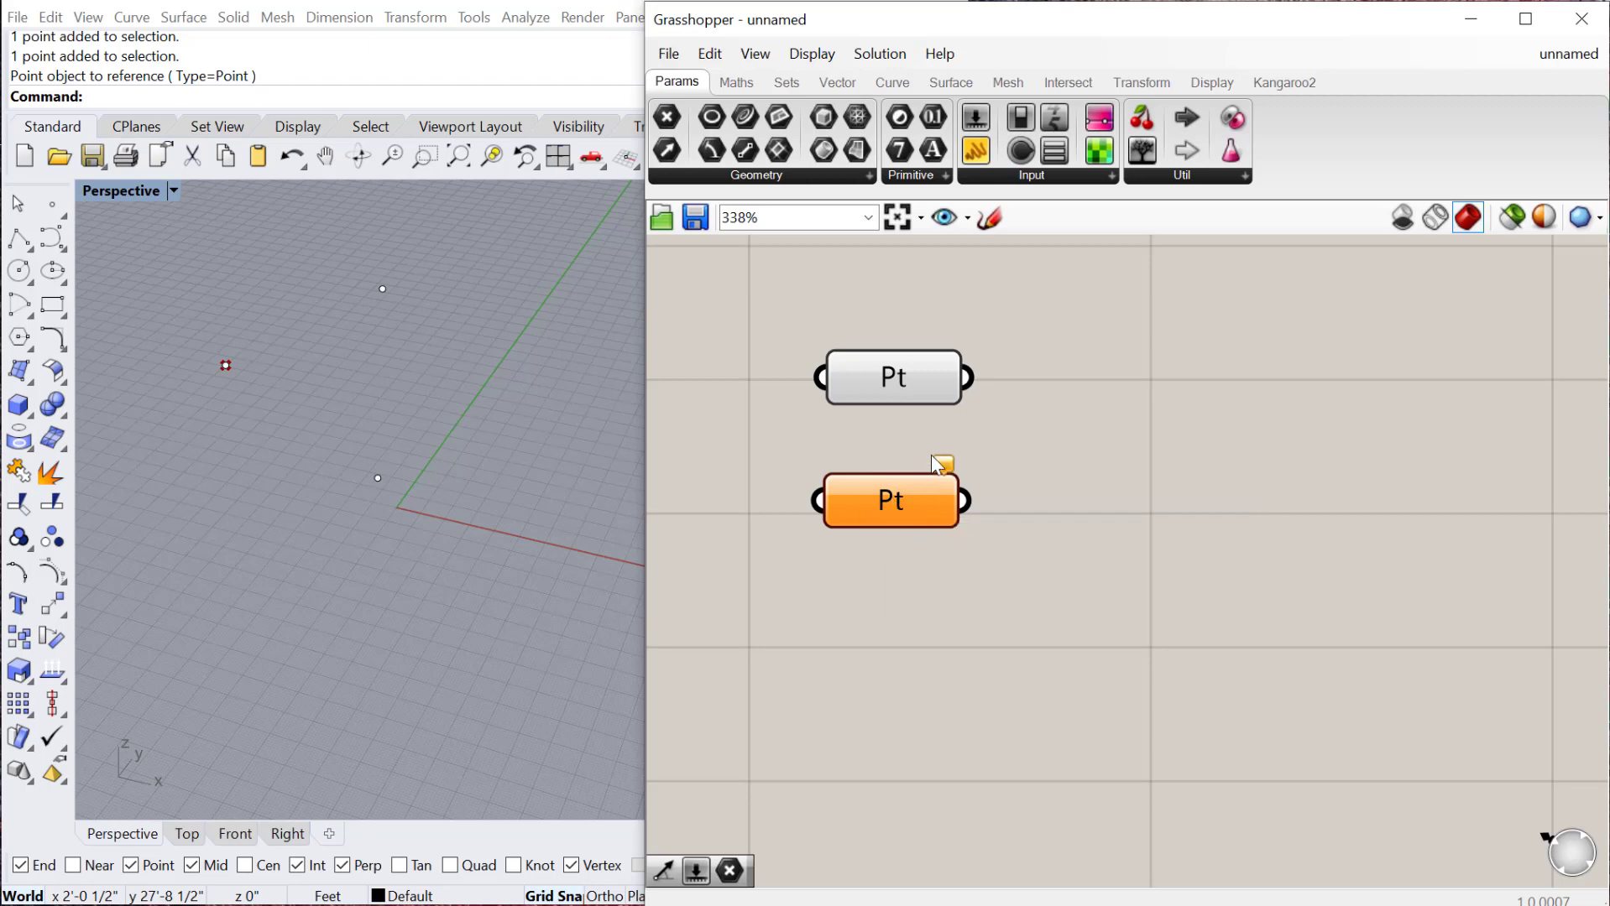
mouse_move(945, 464)
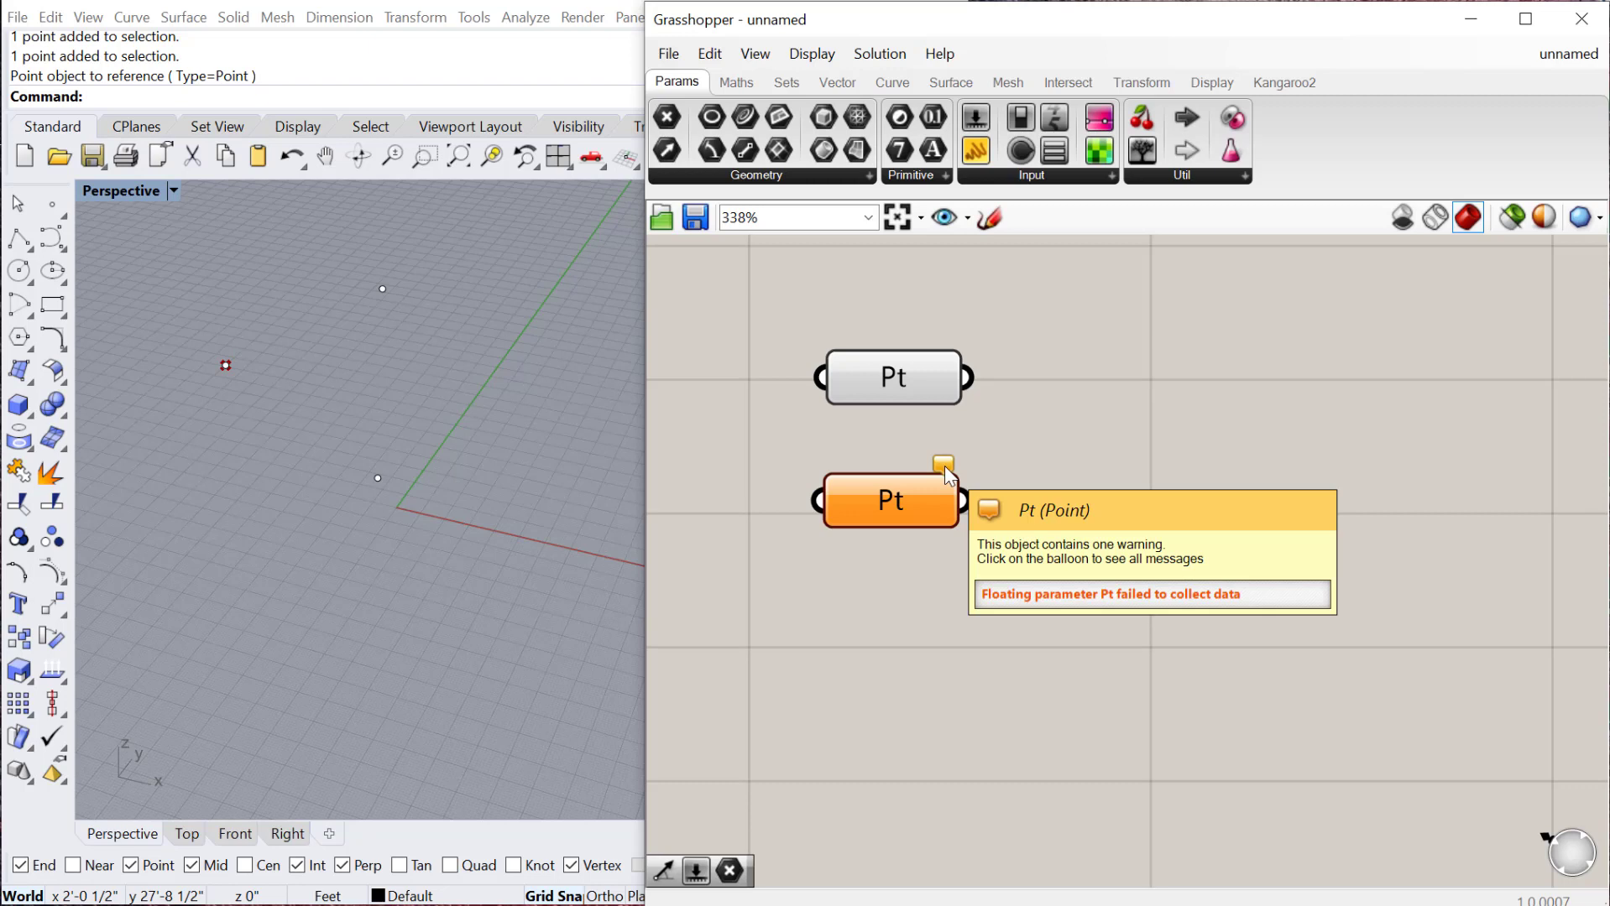
click(921, 501)
drag(922, 373, 921, 381)
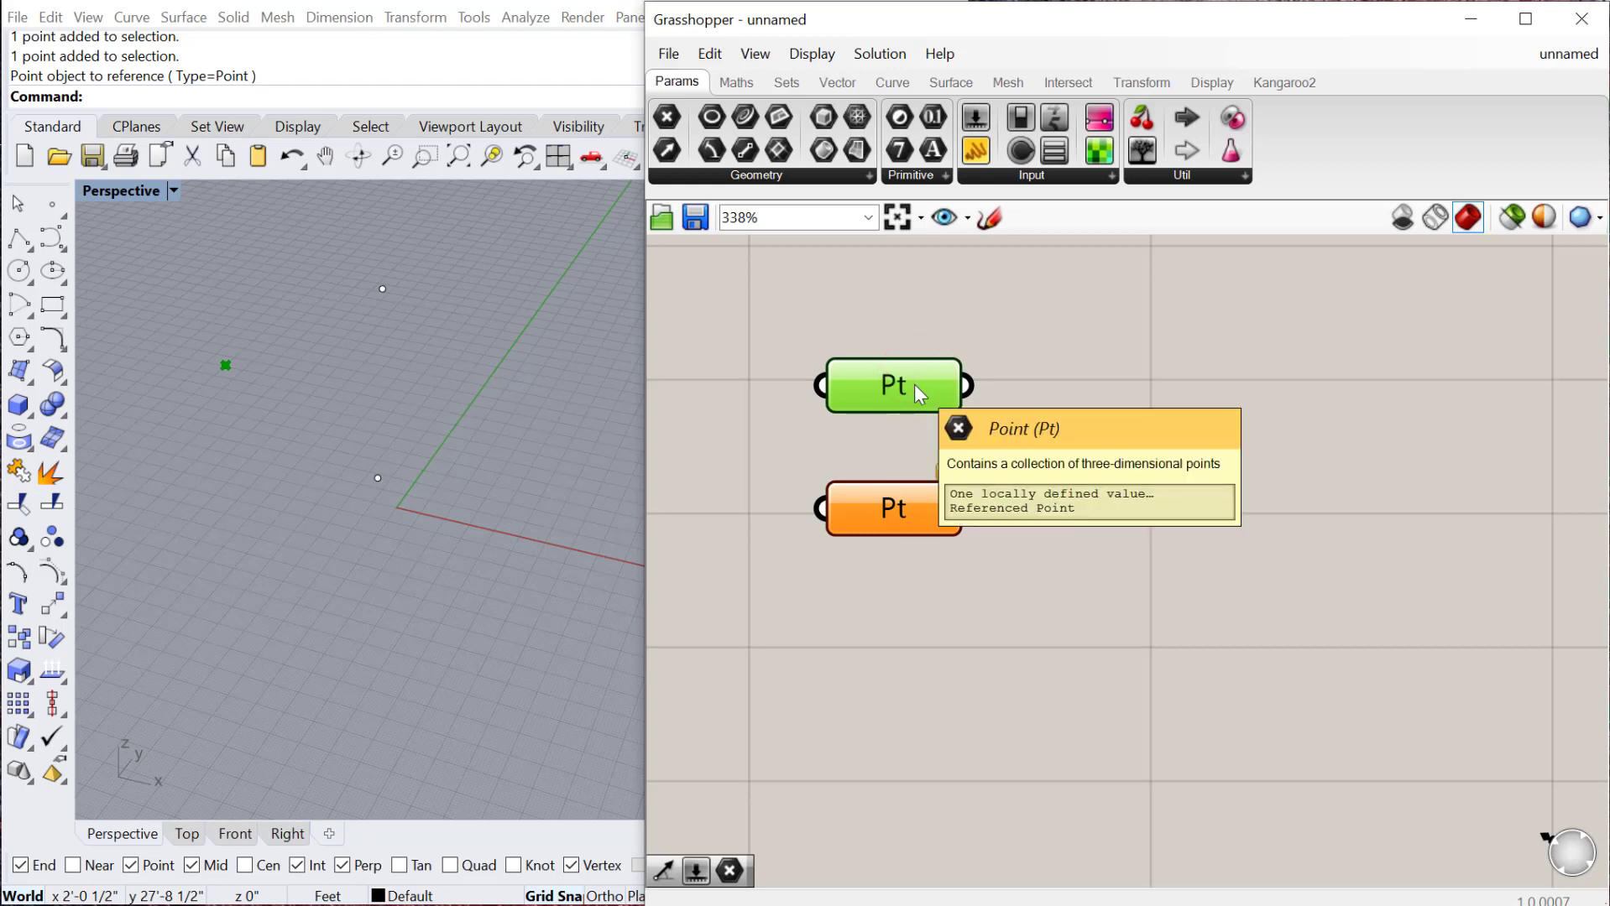
- Select and deselect the upper Point parameter and examine how its referenced point is highlighted in the Rhino viewport
click(978, 407)
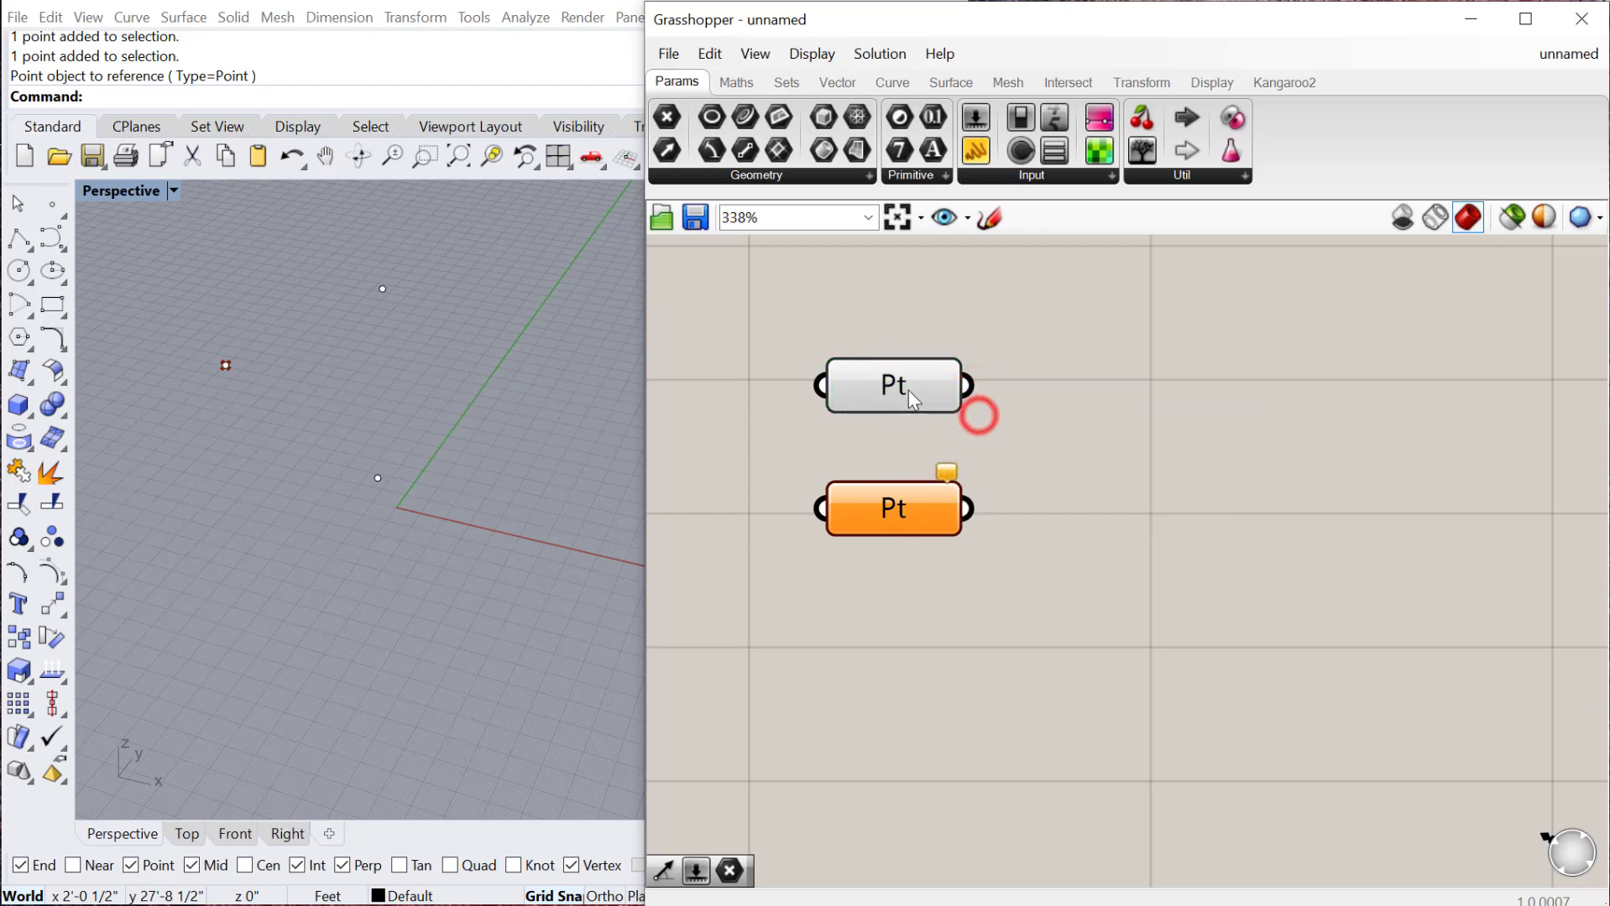
click(905, 383)
click(1010, 408)
click(881, 387)
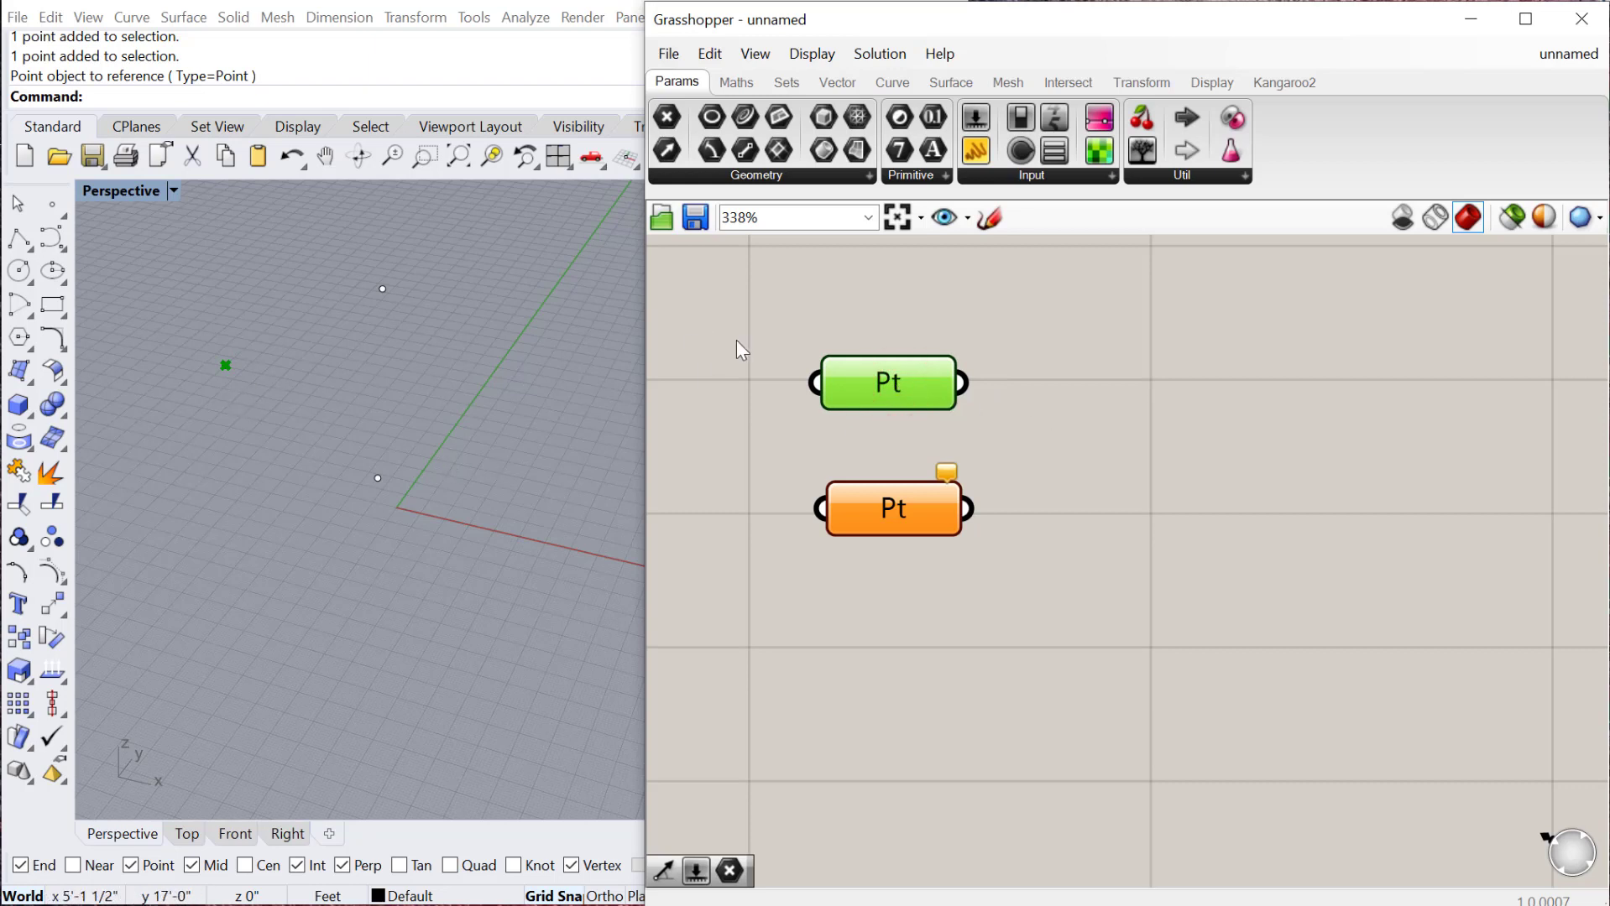
click(225, 365)
scroll(235, 382, up, 2)
click(239, 391)
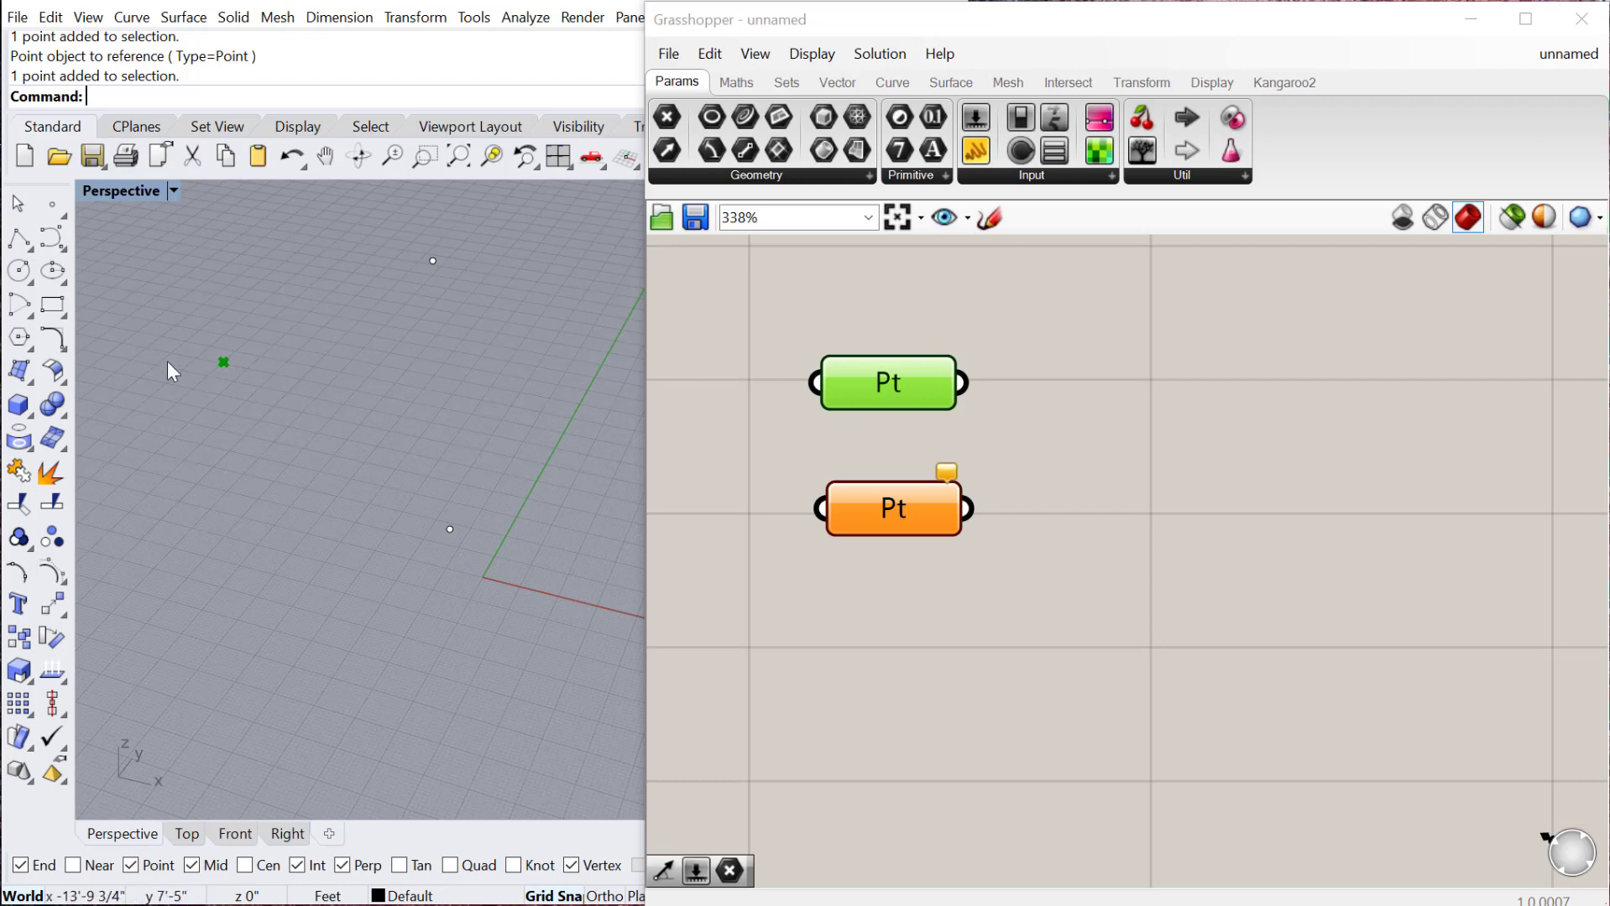
click(255, 393)
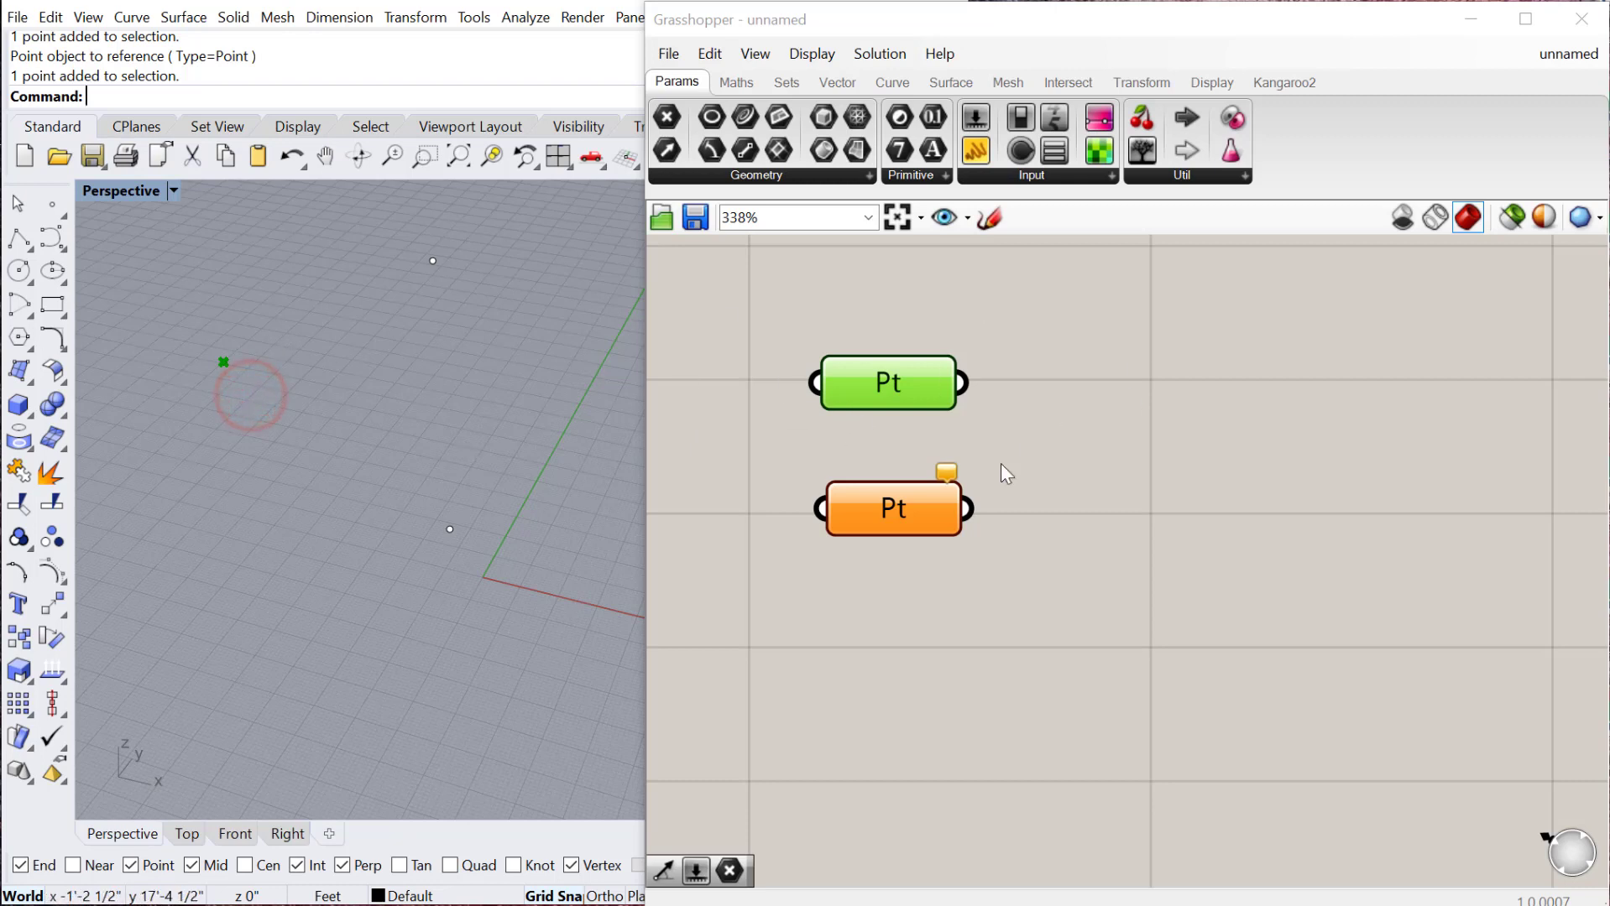
- Move the lower Point parameter slightly down, delete the leftmost referenced point in Rhino, and inspect the upper Point parameter
drag(923, 526, 923, 545)
click(871, 373)
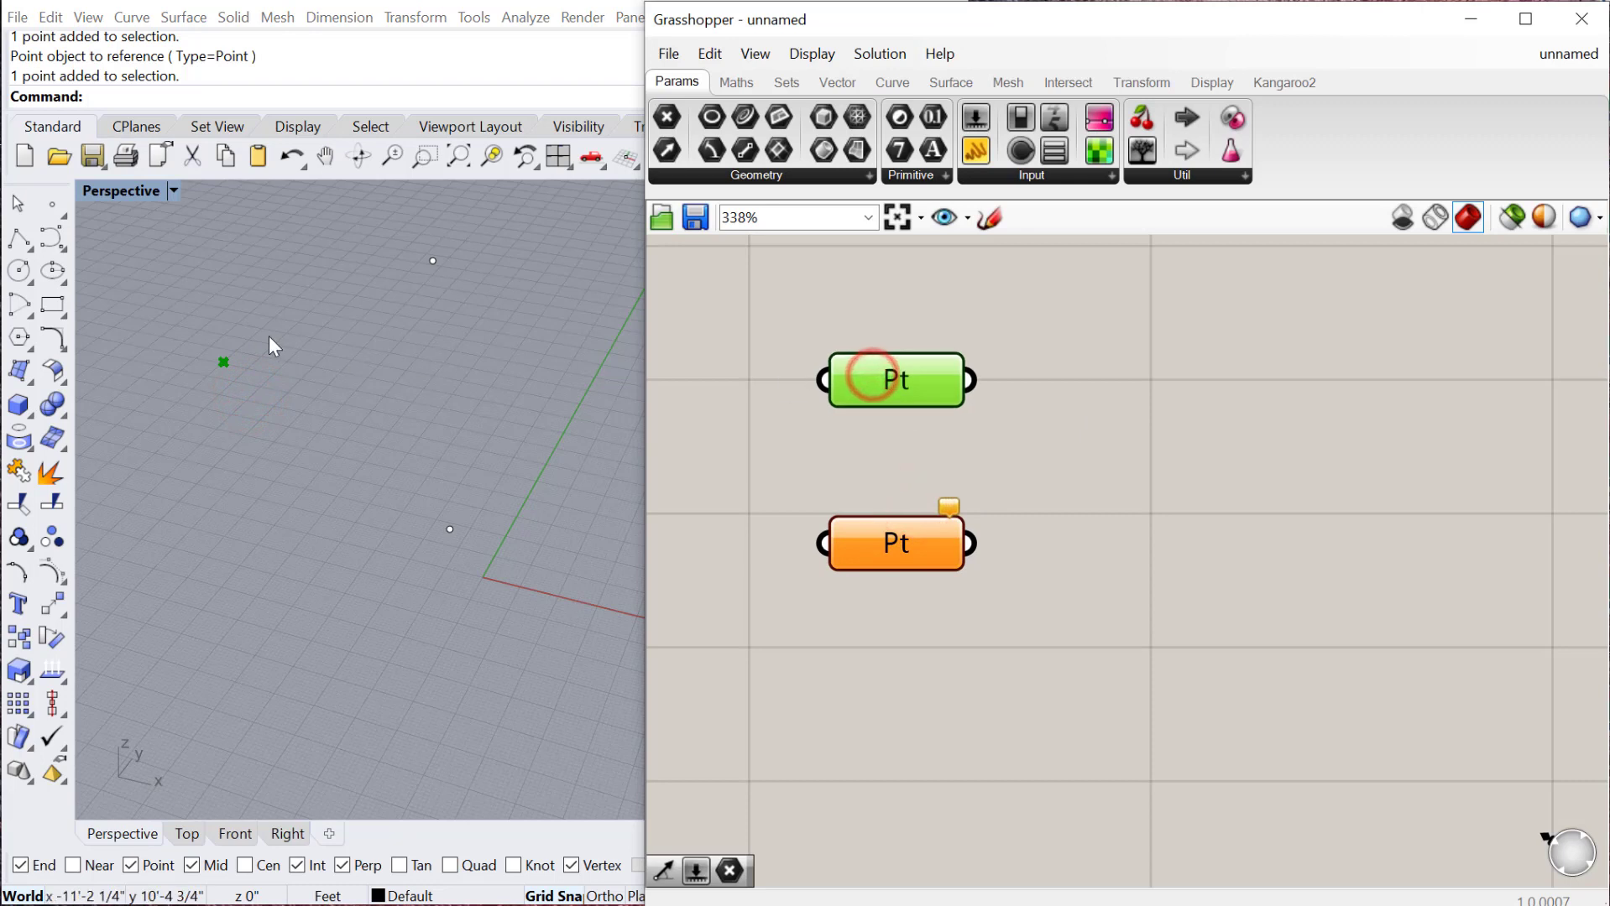
drag(180, 320, 252, 388)
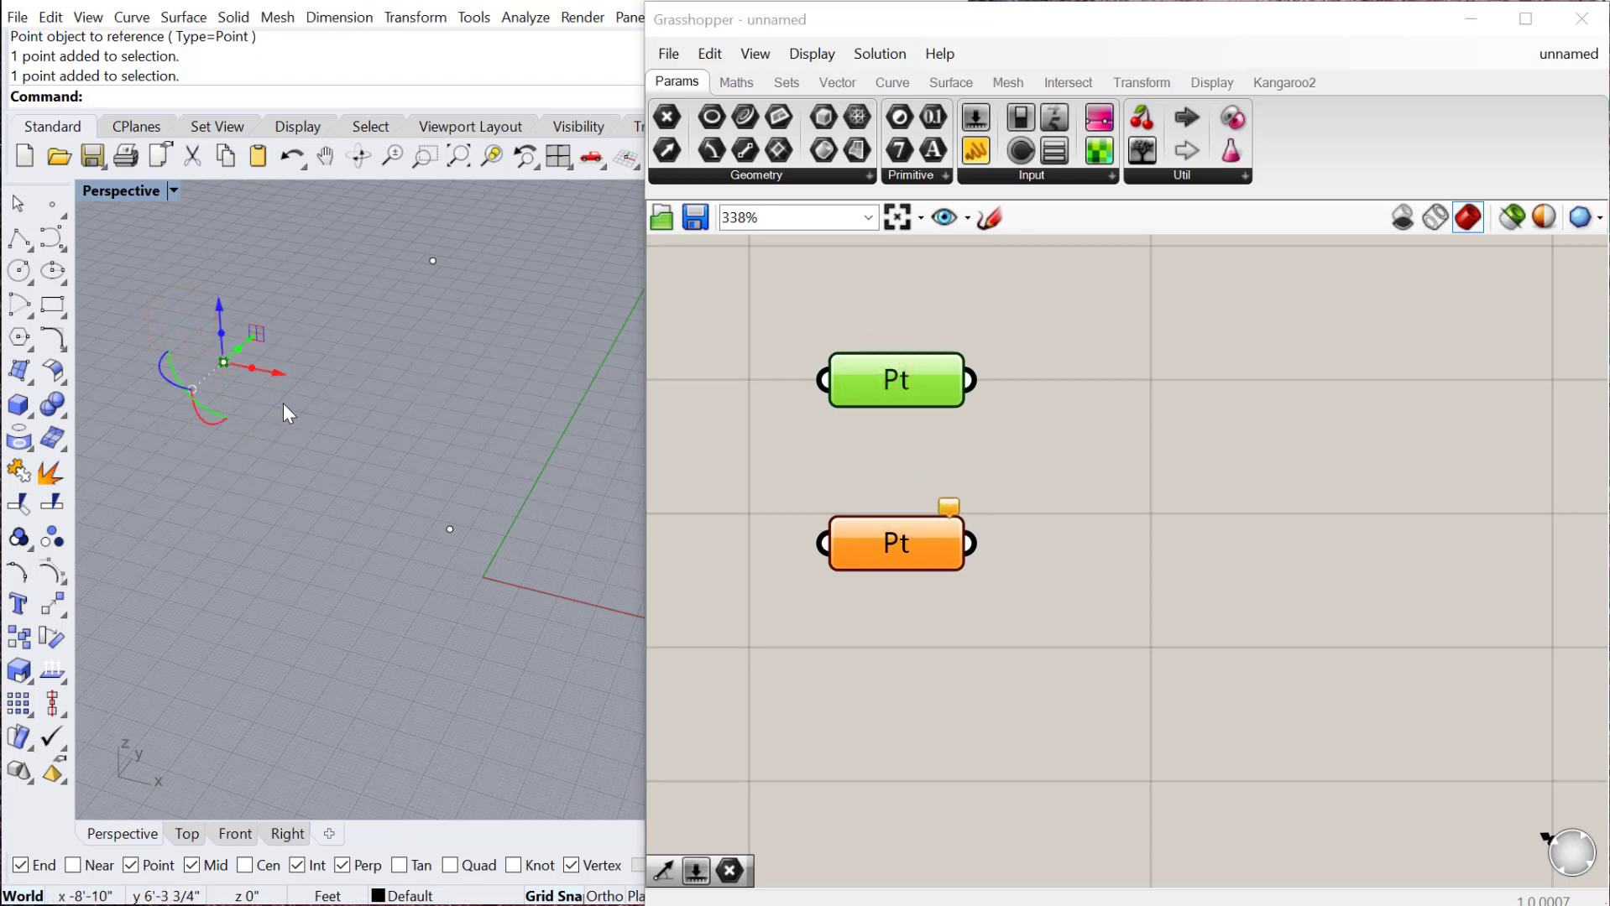
key(Delete)
click(1105, 386)
mouse_move(894, 388)
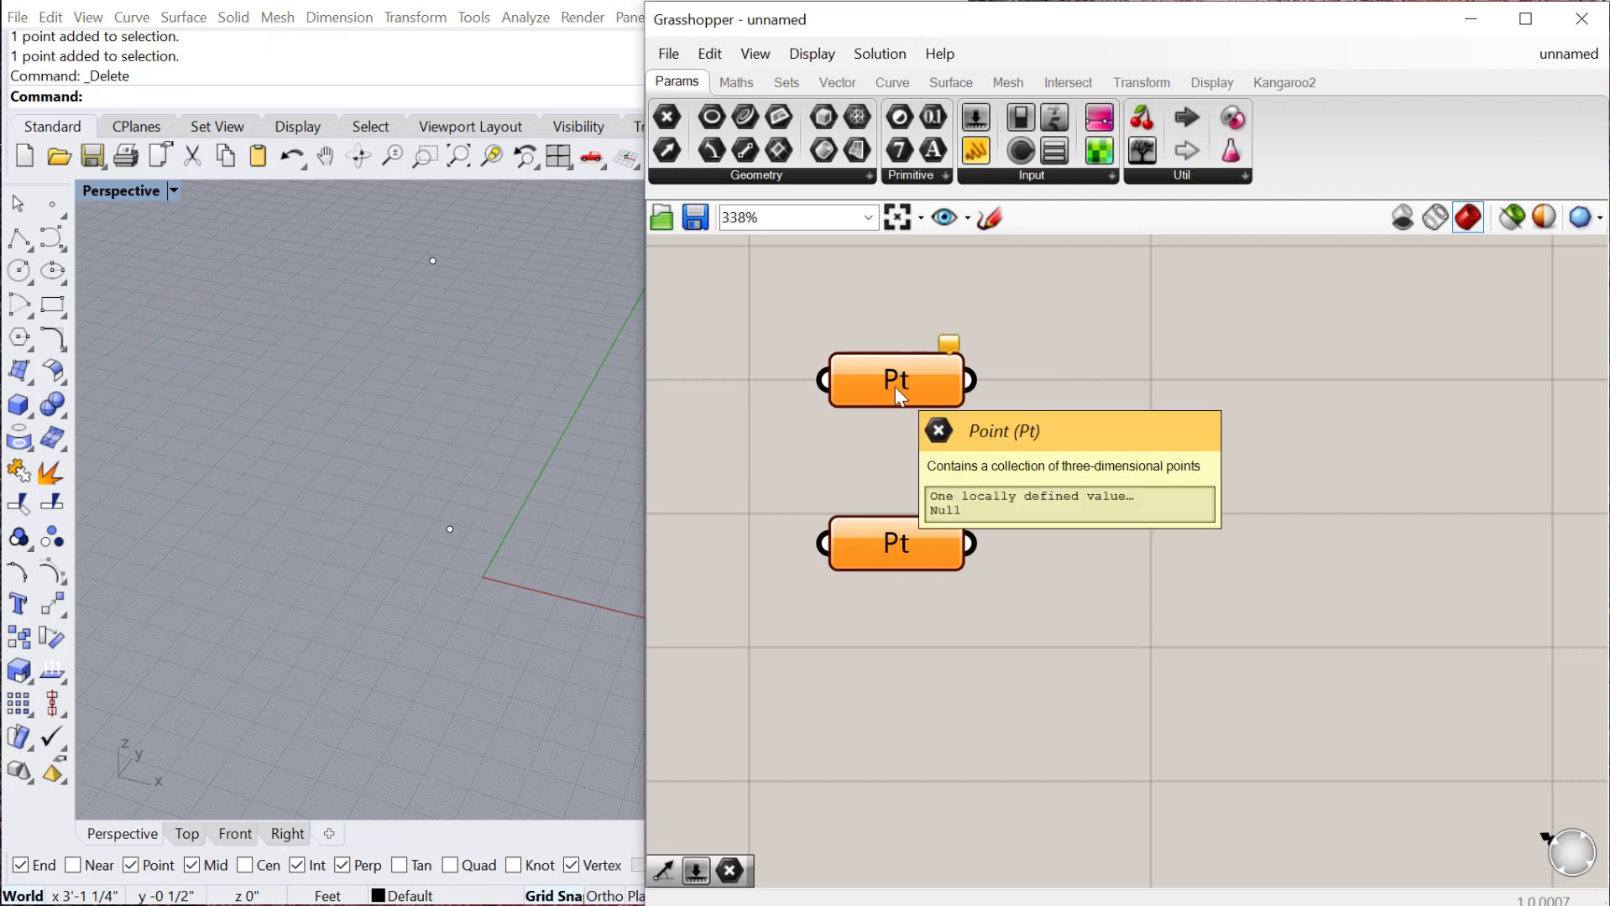
- Reference the Rhino point nearest the origin in the upper Point parameter using Set one Point
click(543, 575)
drag(392, 479, 482, 578)
click(868, 371)
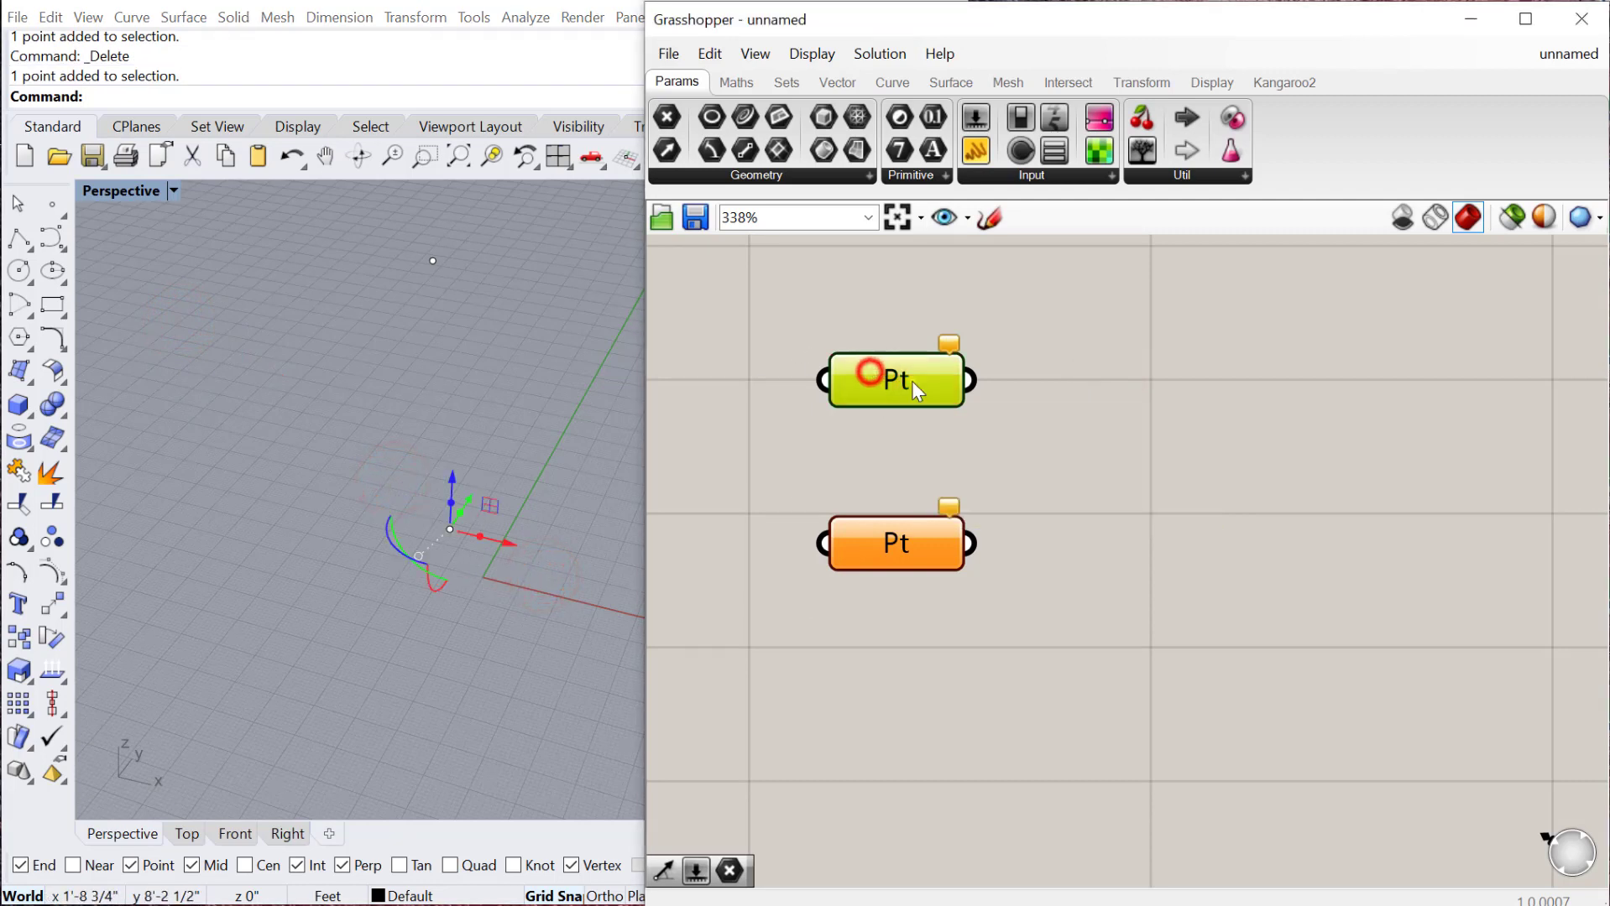
right_click(911, 381)
click(990, 675)
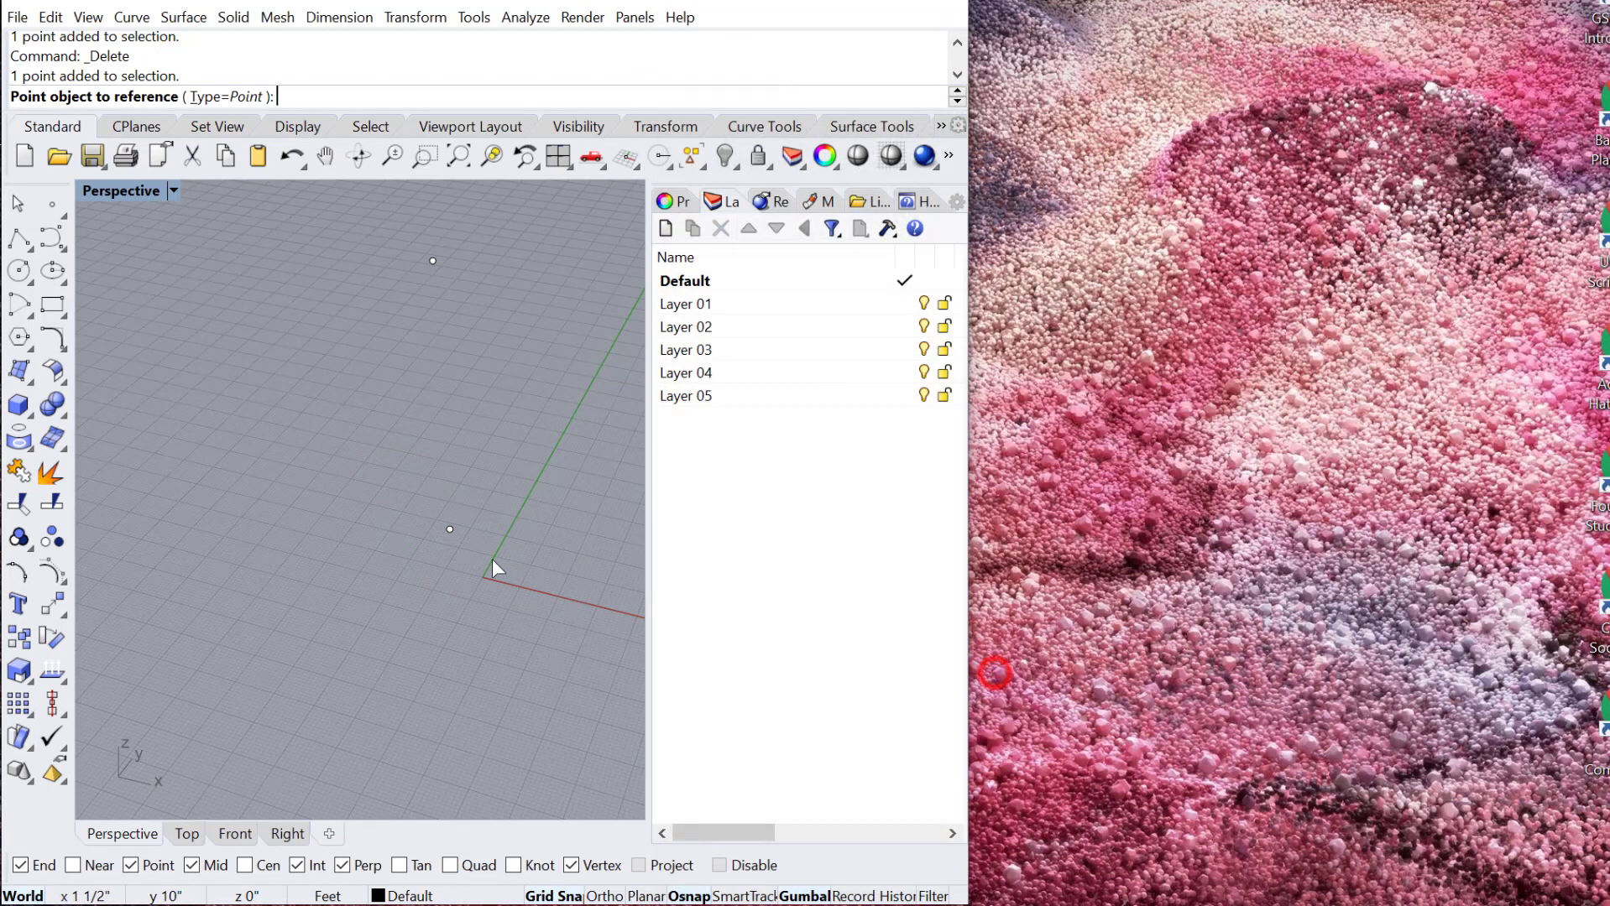
click(446, 531)
drag(870, 377, 929, 363)
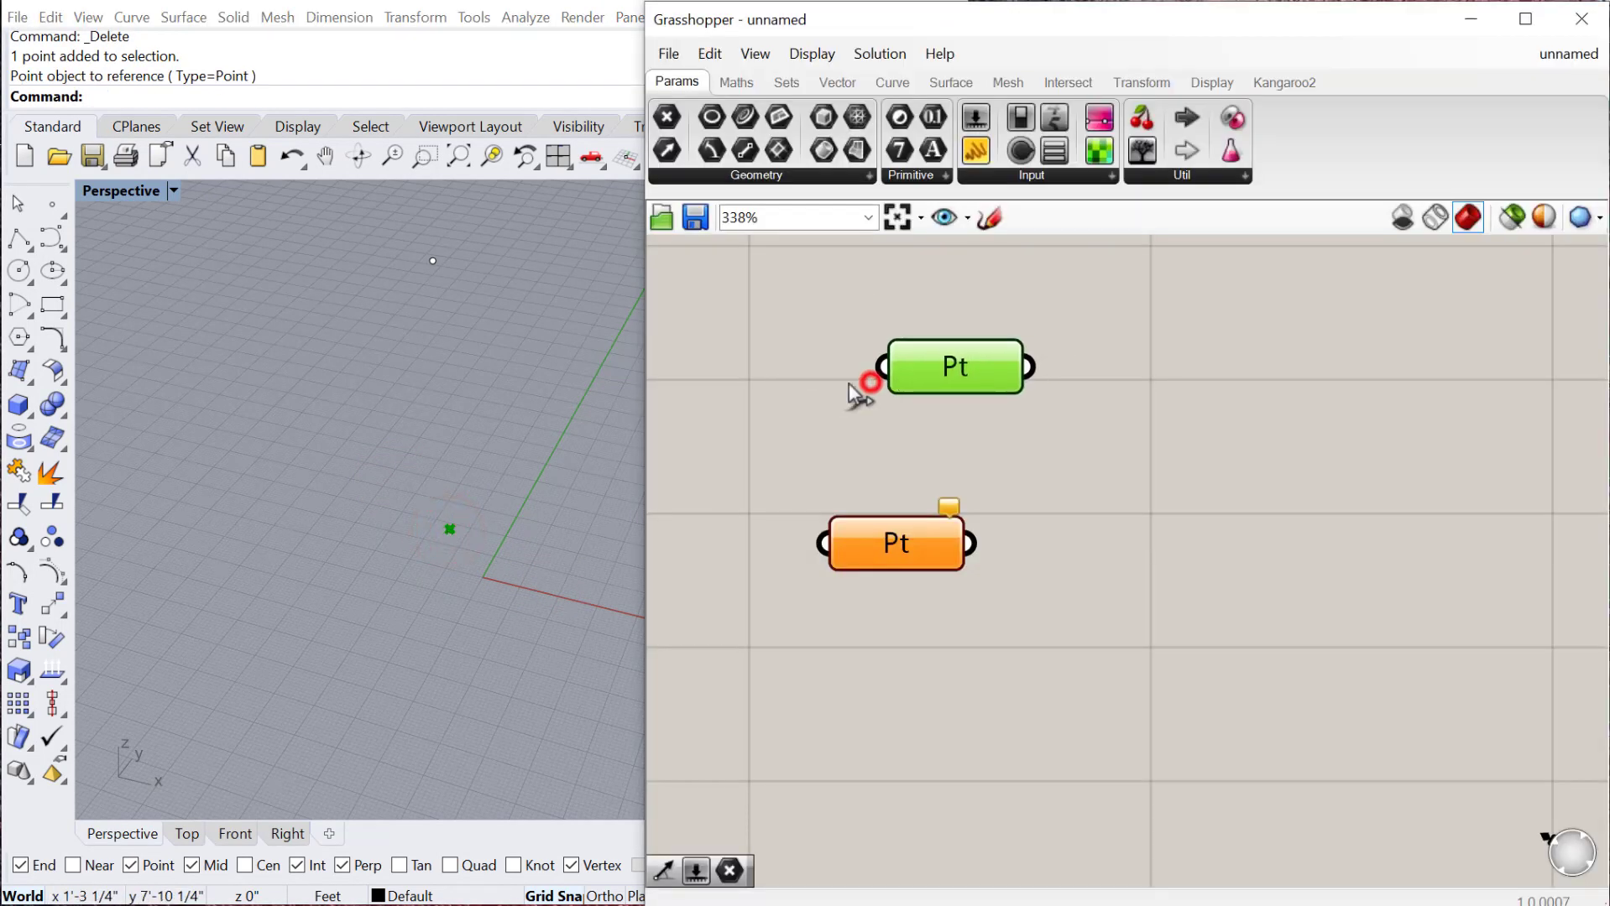
- Hide the newly referenced point object in Rhino with the Hide command
click(344, 449)
text(Hide)
key(Return)
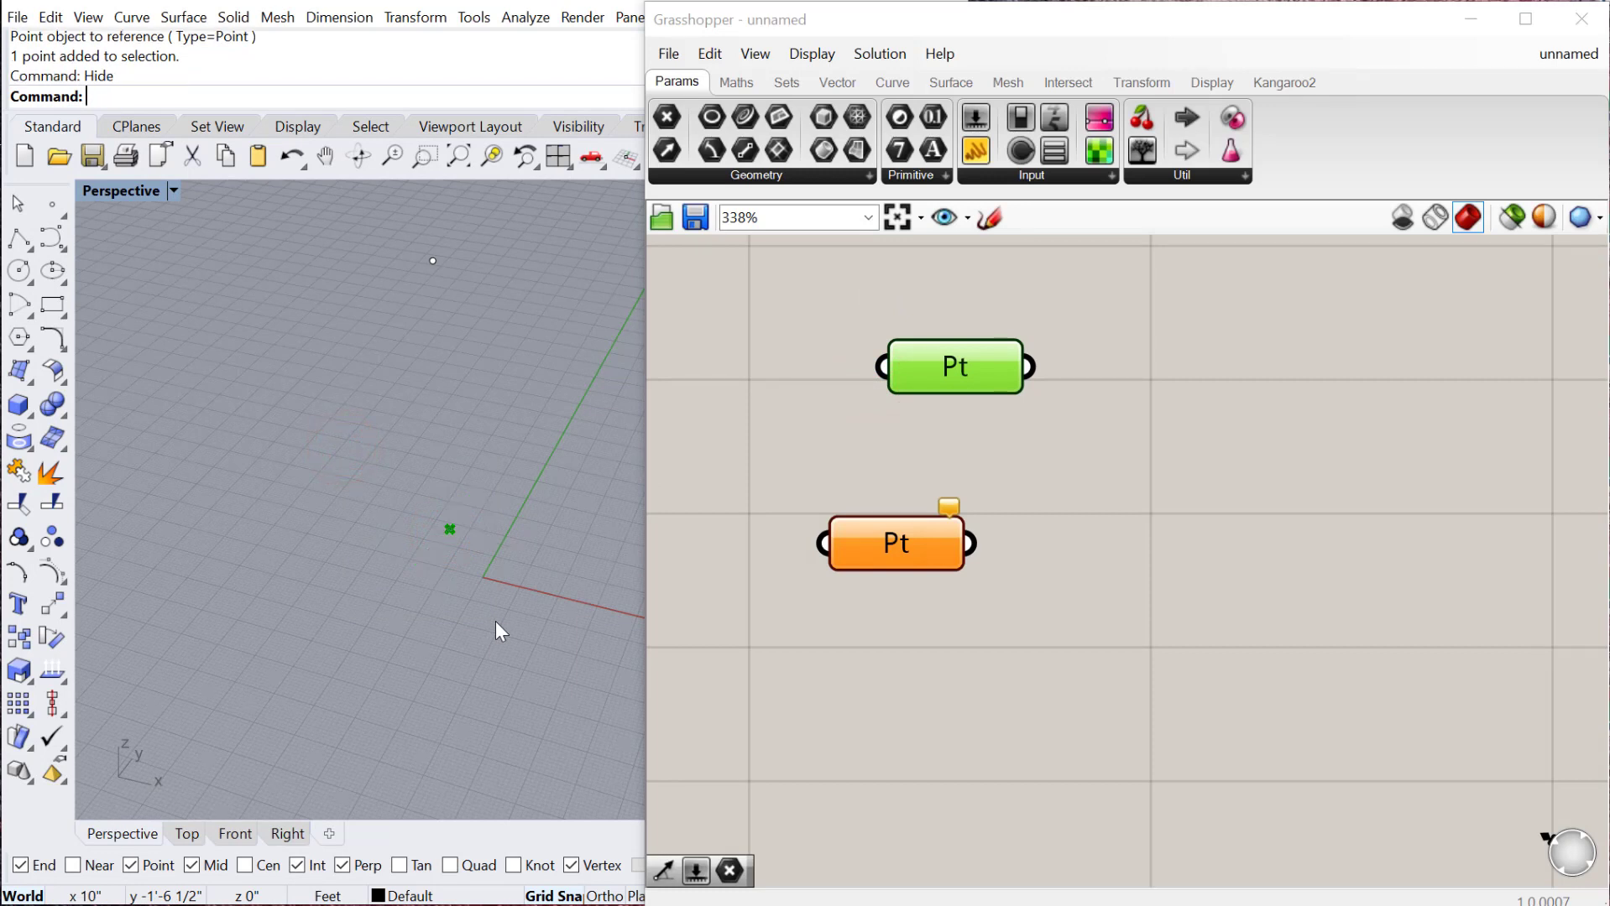
- Toggle the selection of the upper Point parameter and examine its preview marker at the hidden point
click(1074, 514)
drag(953, 378, 920, 379)
click(1133, 460)
click(1100, 437)
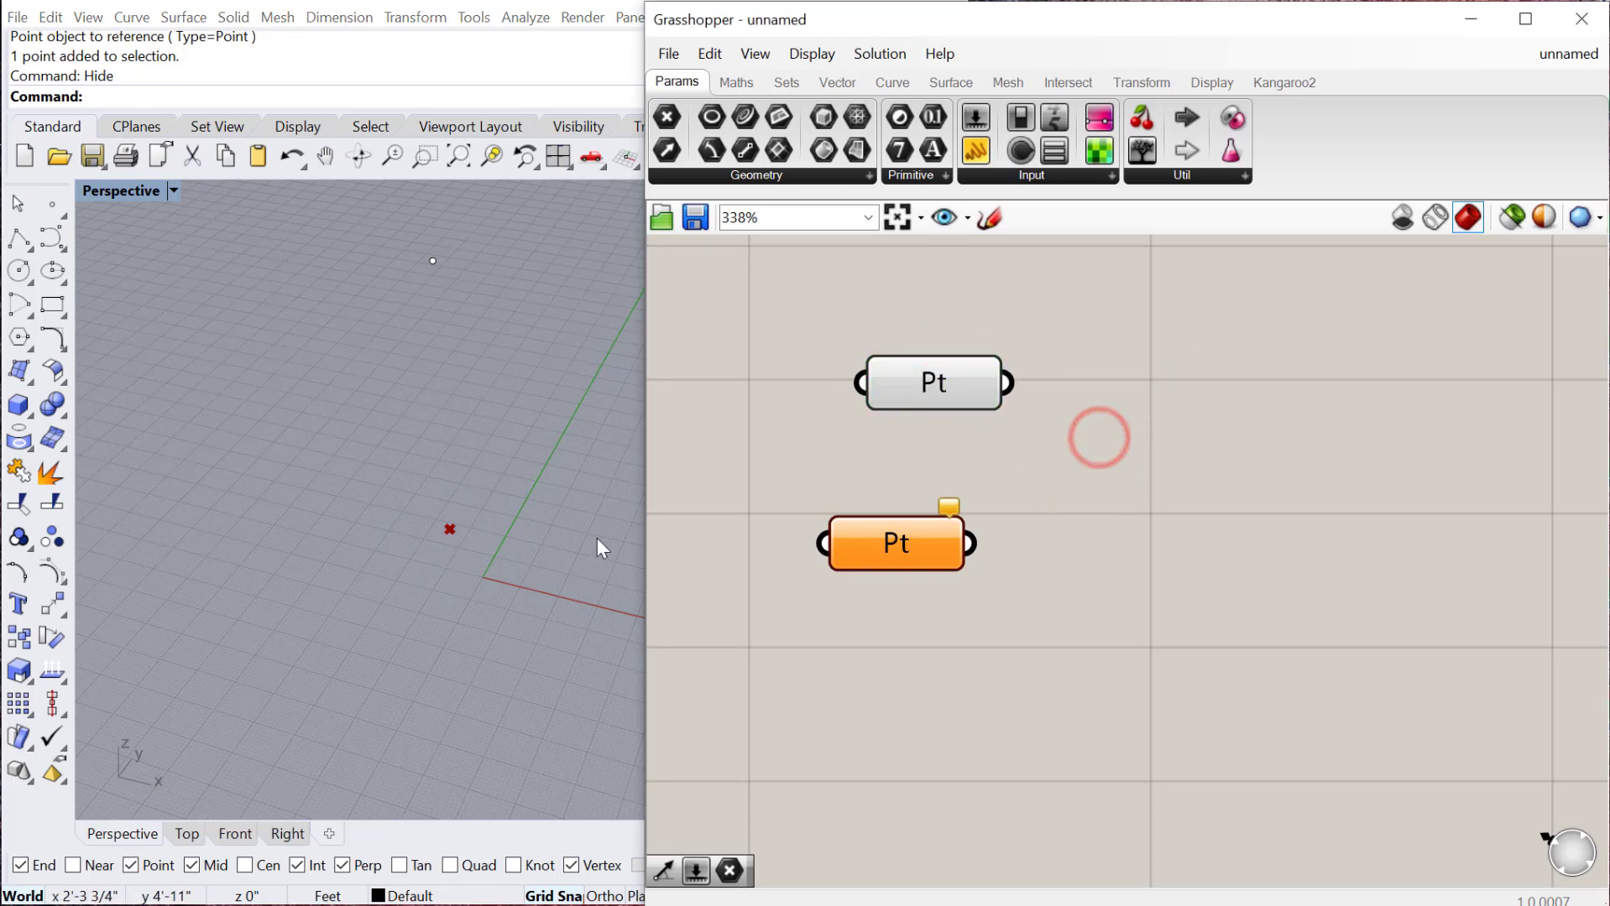
click(944, 385)
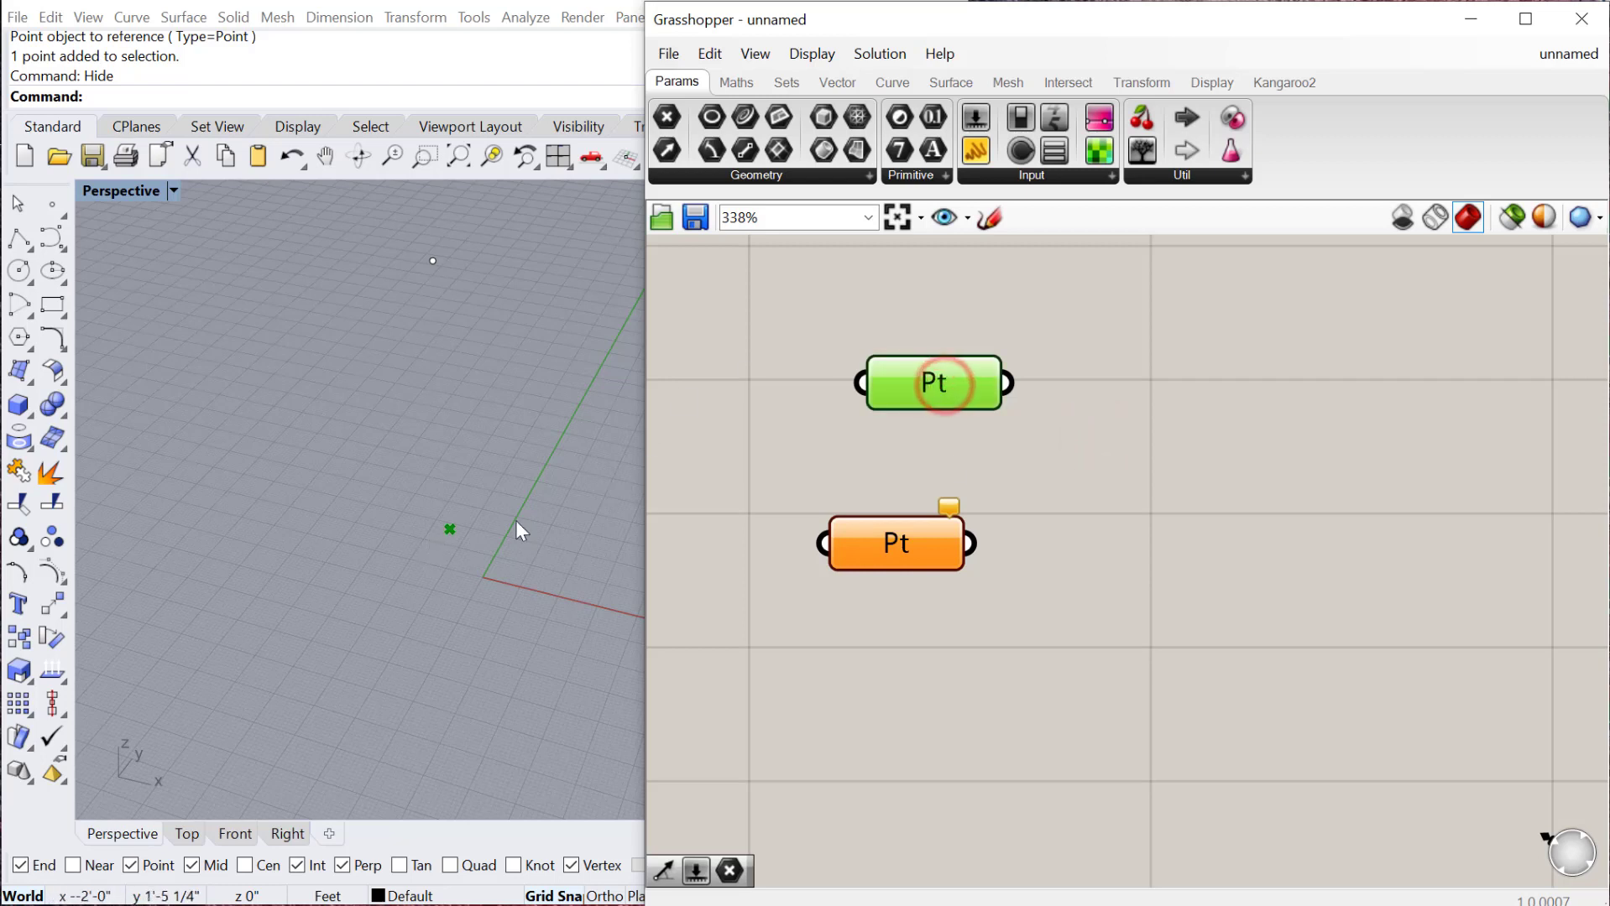
- Turn the upper Point parameter's preview off and back on
drag(904, 544, 932, 548)
right_drag(1060, 454, 876, 277)
right_click(872, 322)
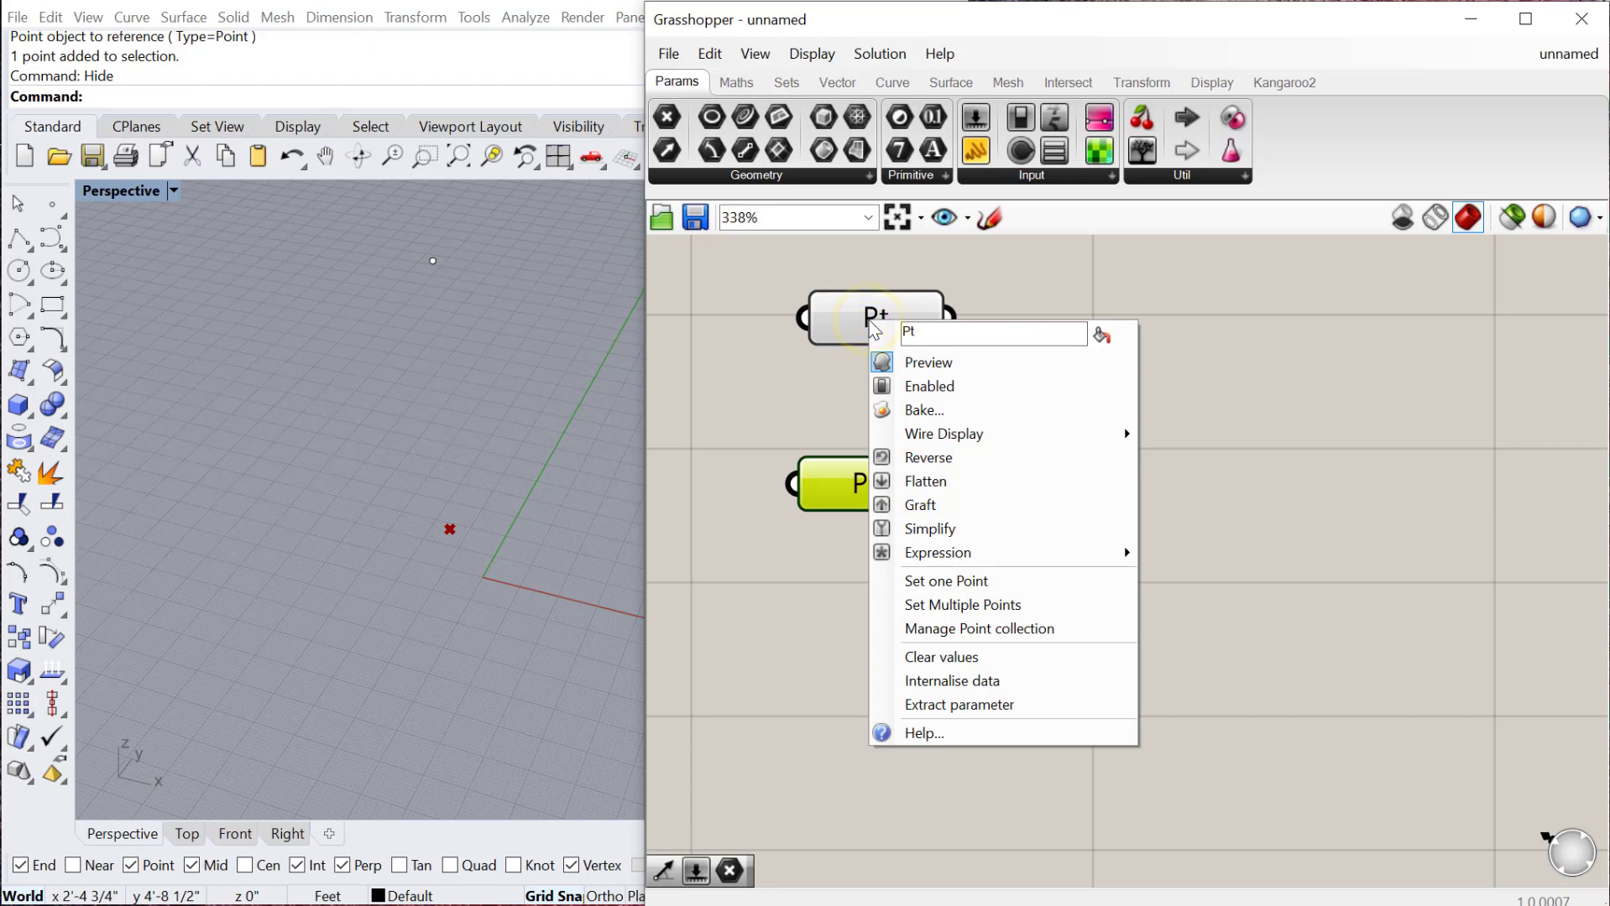
click(919, 366)
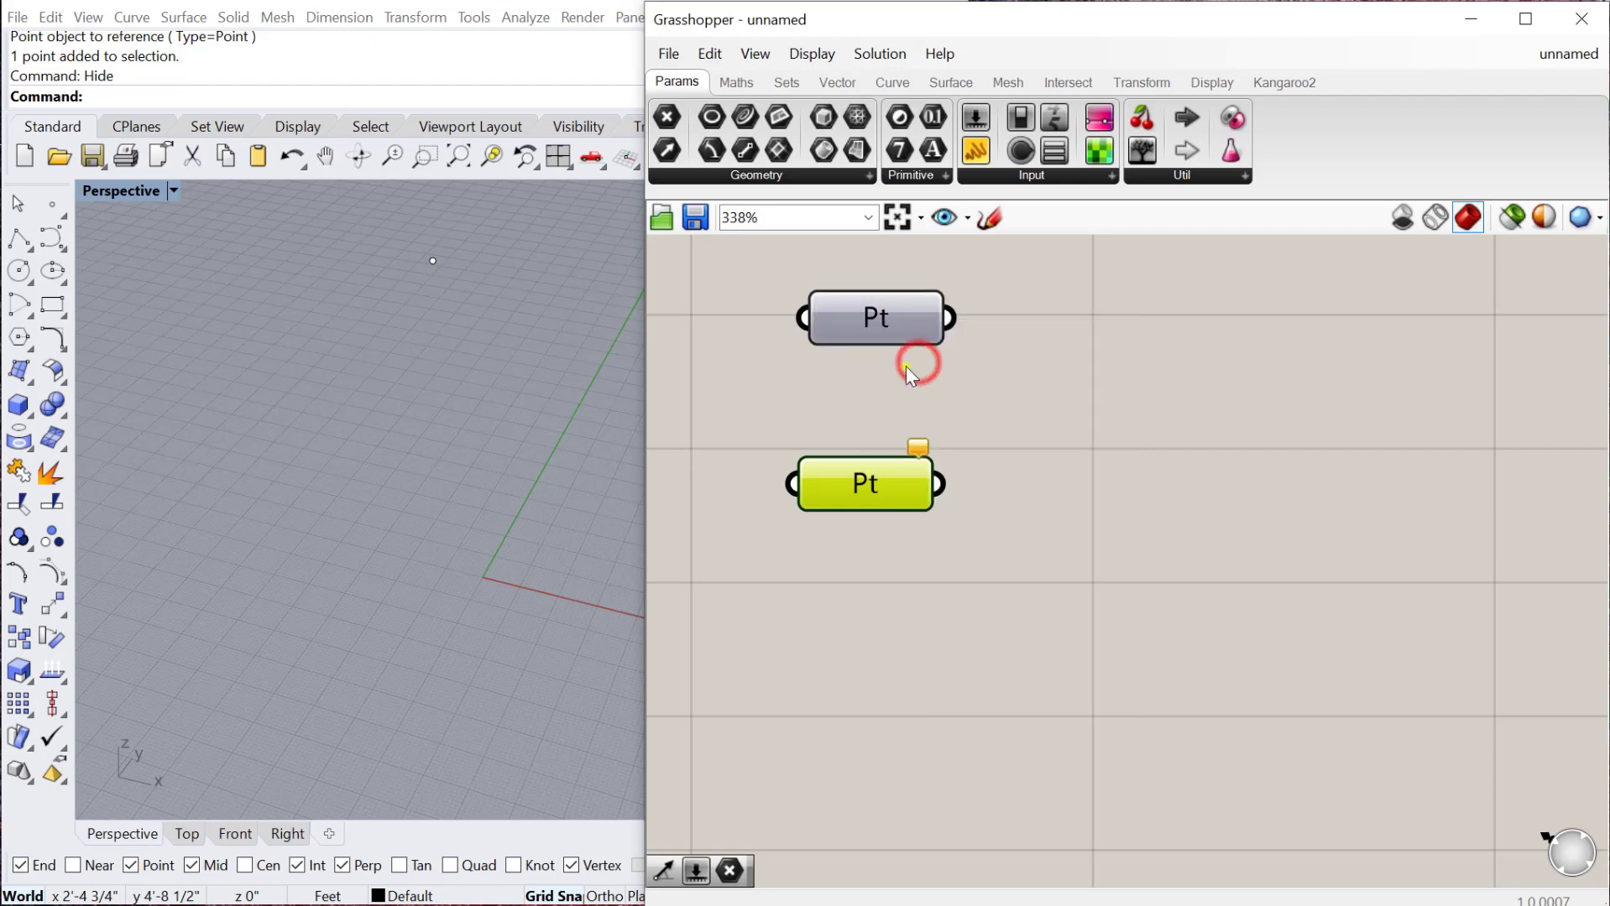
click(986, 454)
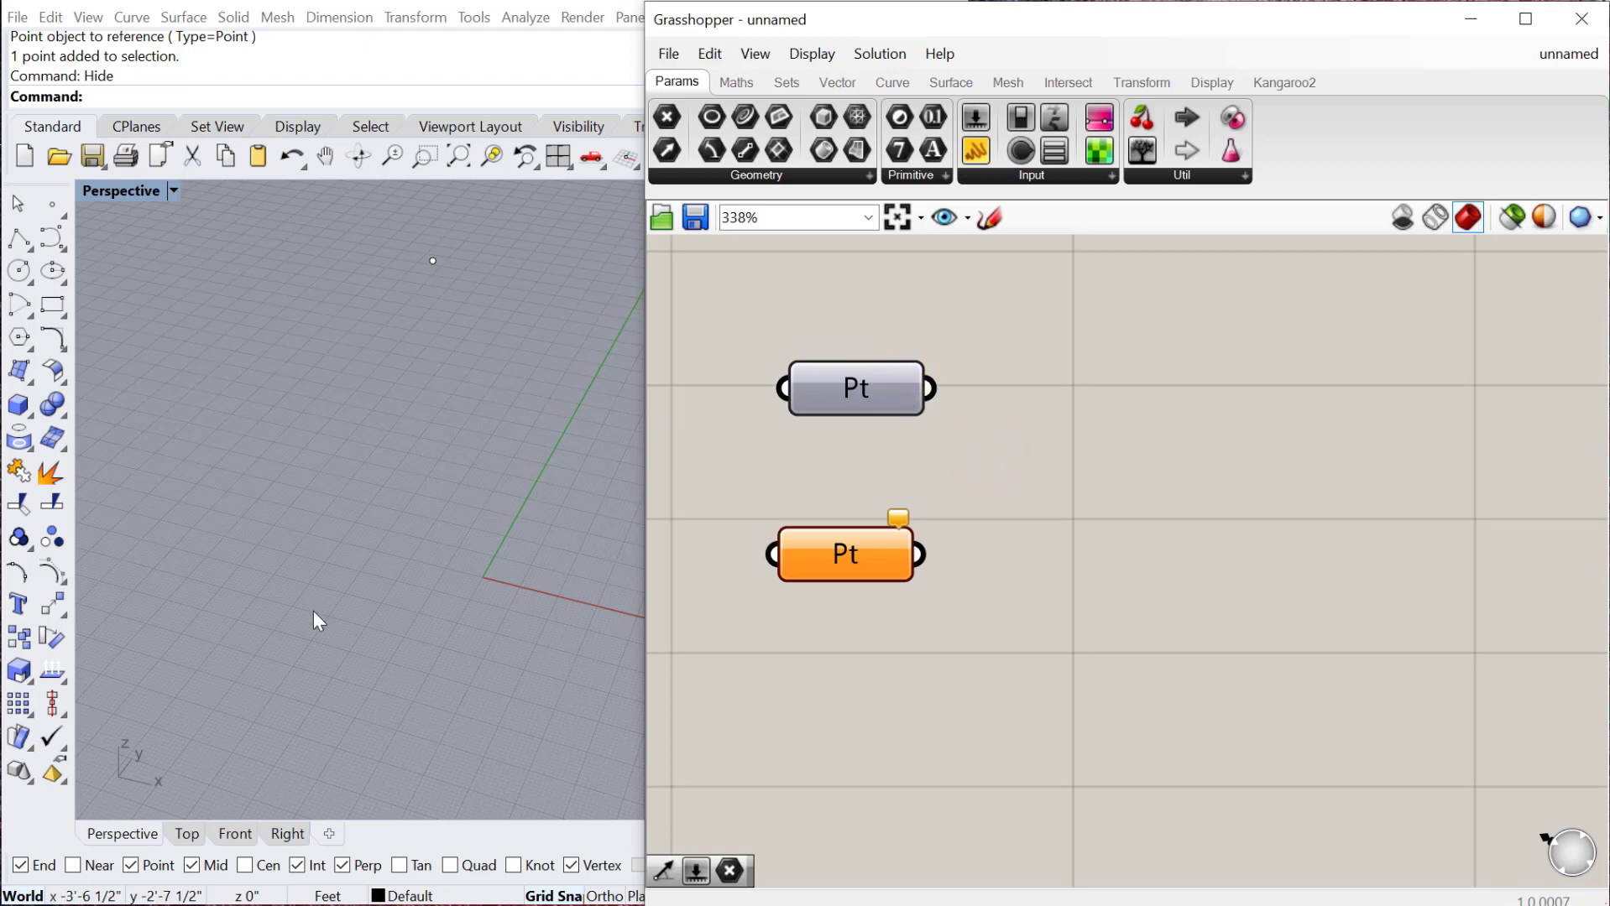
right_click(848, 389)
click(907, 432)
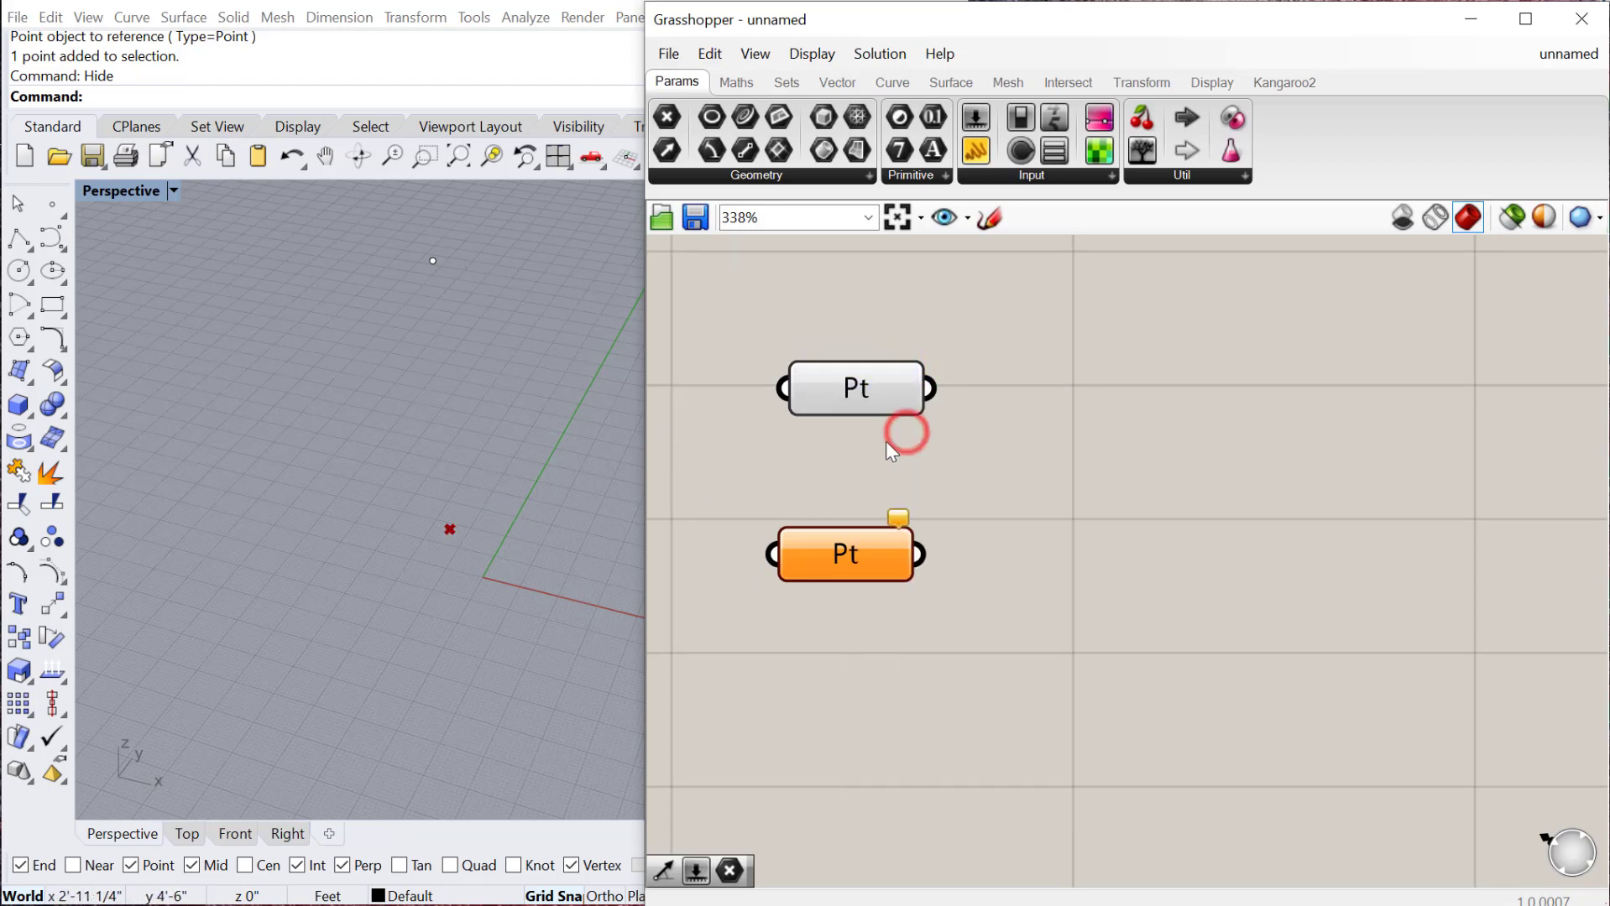
- Try to select the Grasshopper preview point in the Rhino viewport and inspect the upper Point parameter it comes from
drag(477, 573, 360, 470)
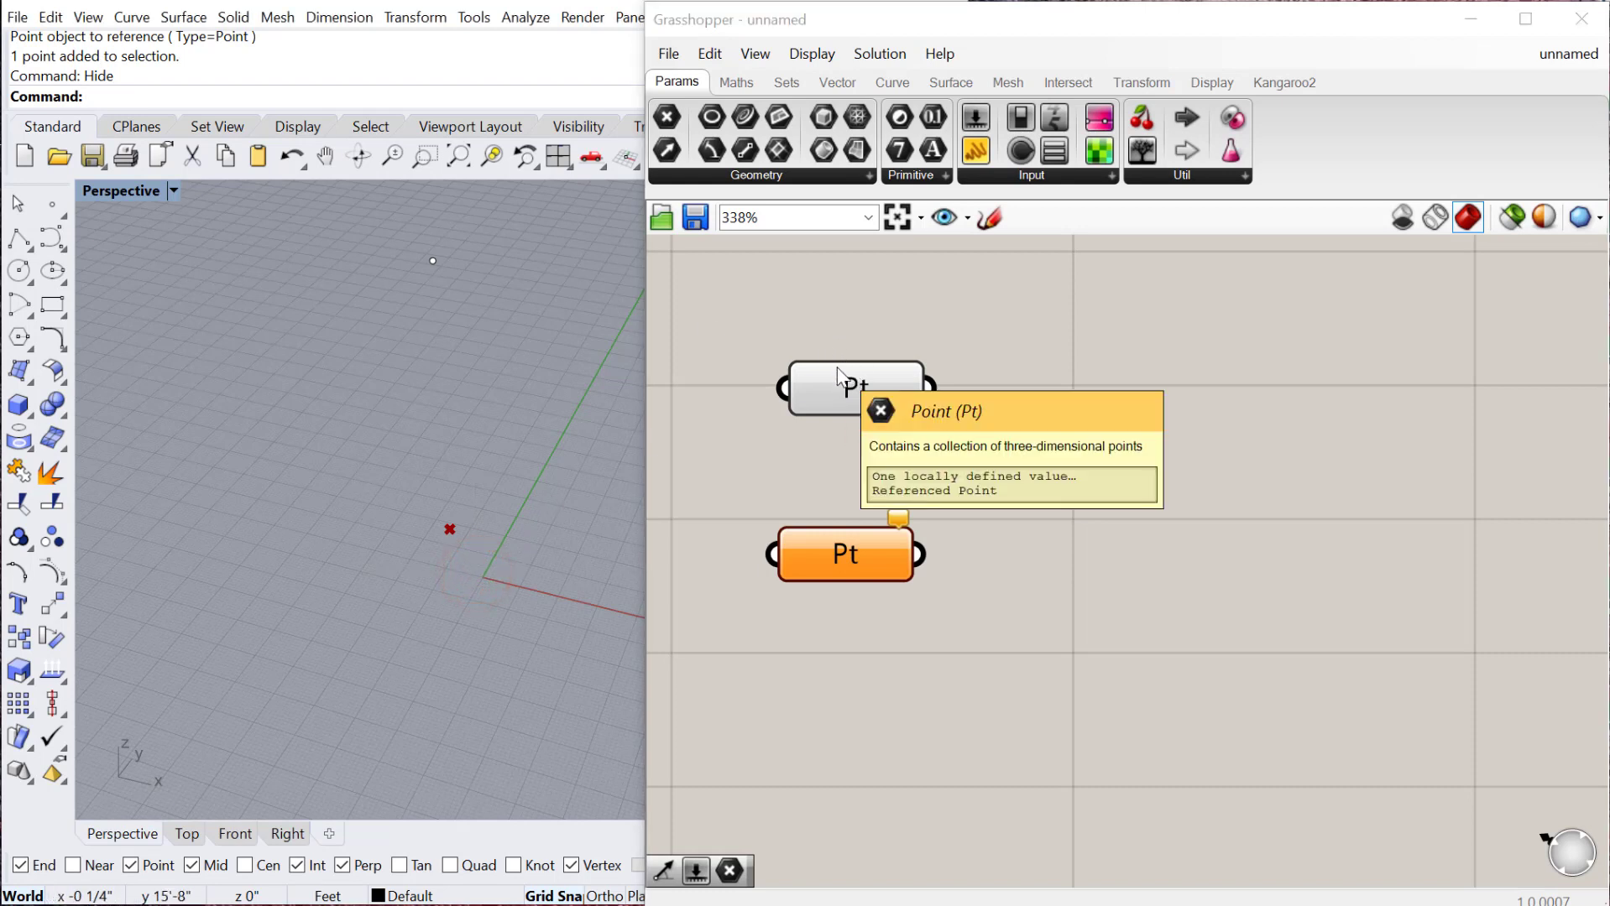
mouse_move(843, 401)
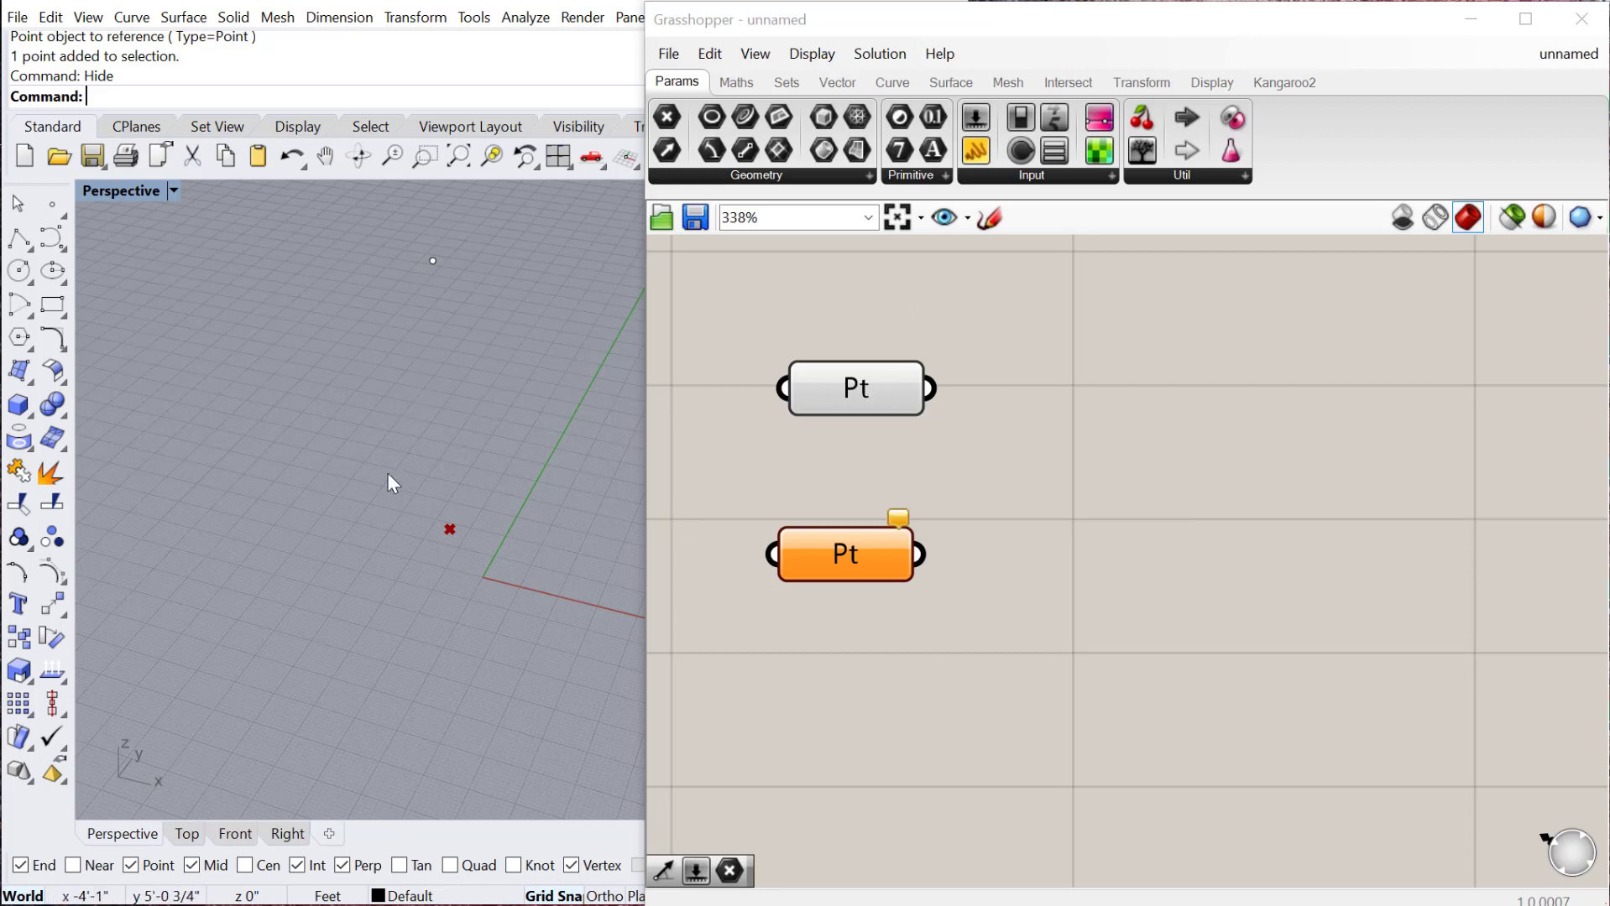
click(1017, 431)
click(871, 393)
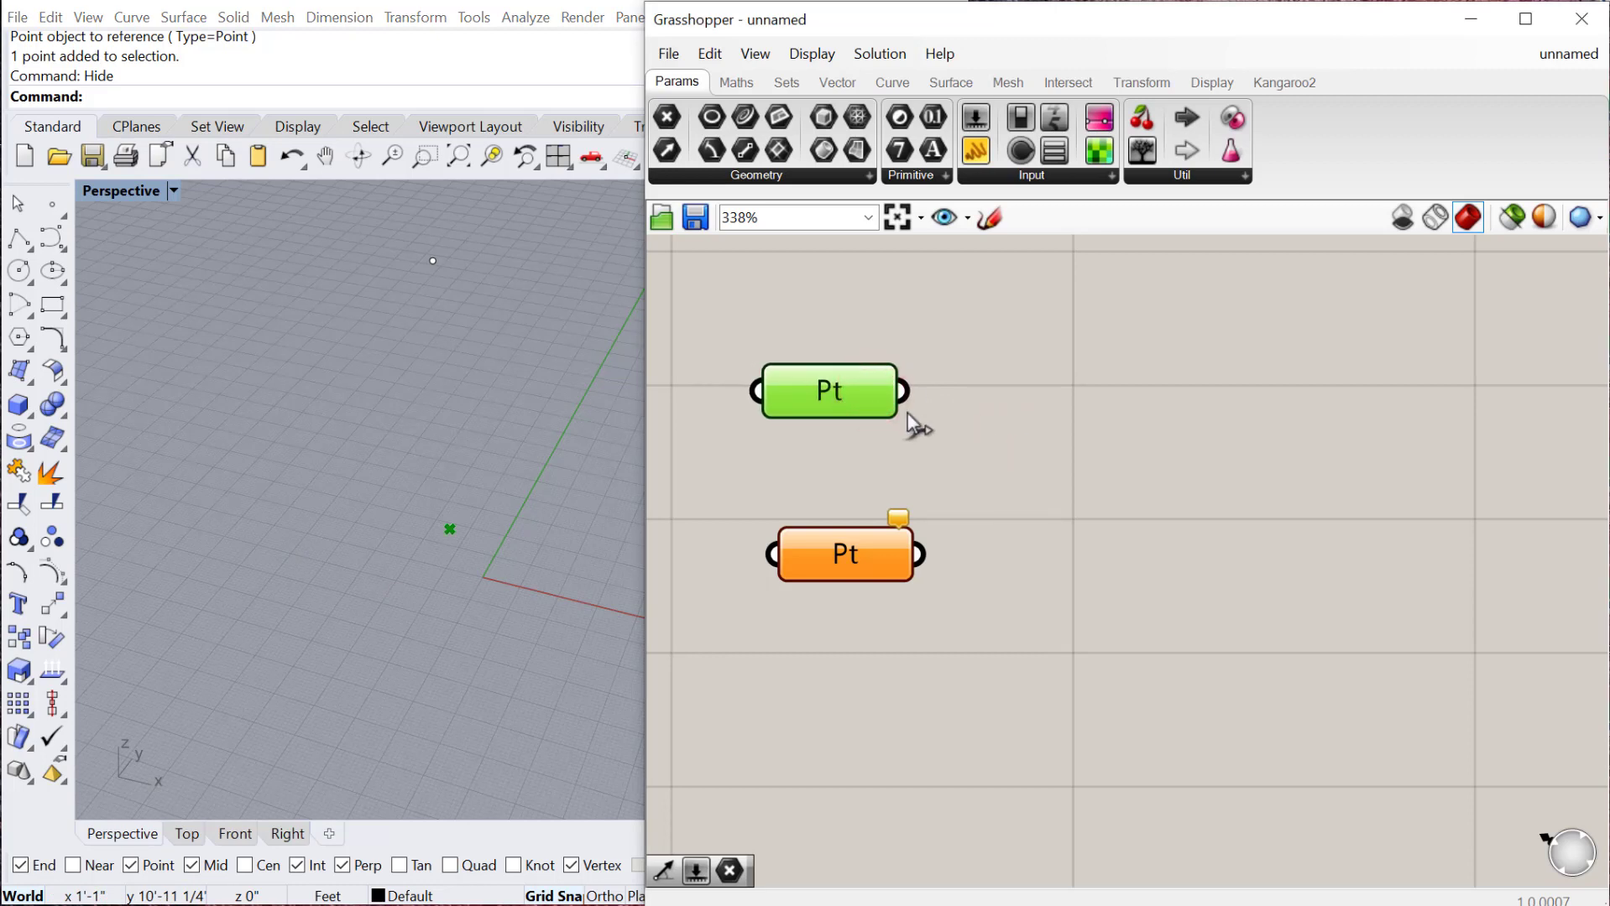
- Place a Construct Point component from the Vector components beside the upper Point parameter, and move the lower parameter further down
right_drag(913, 444, 854, 601)
drag(841, 713, 820, 762)
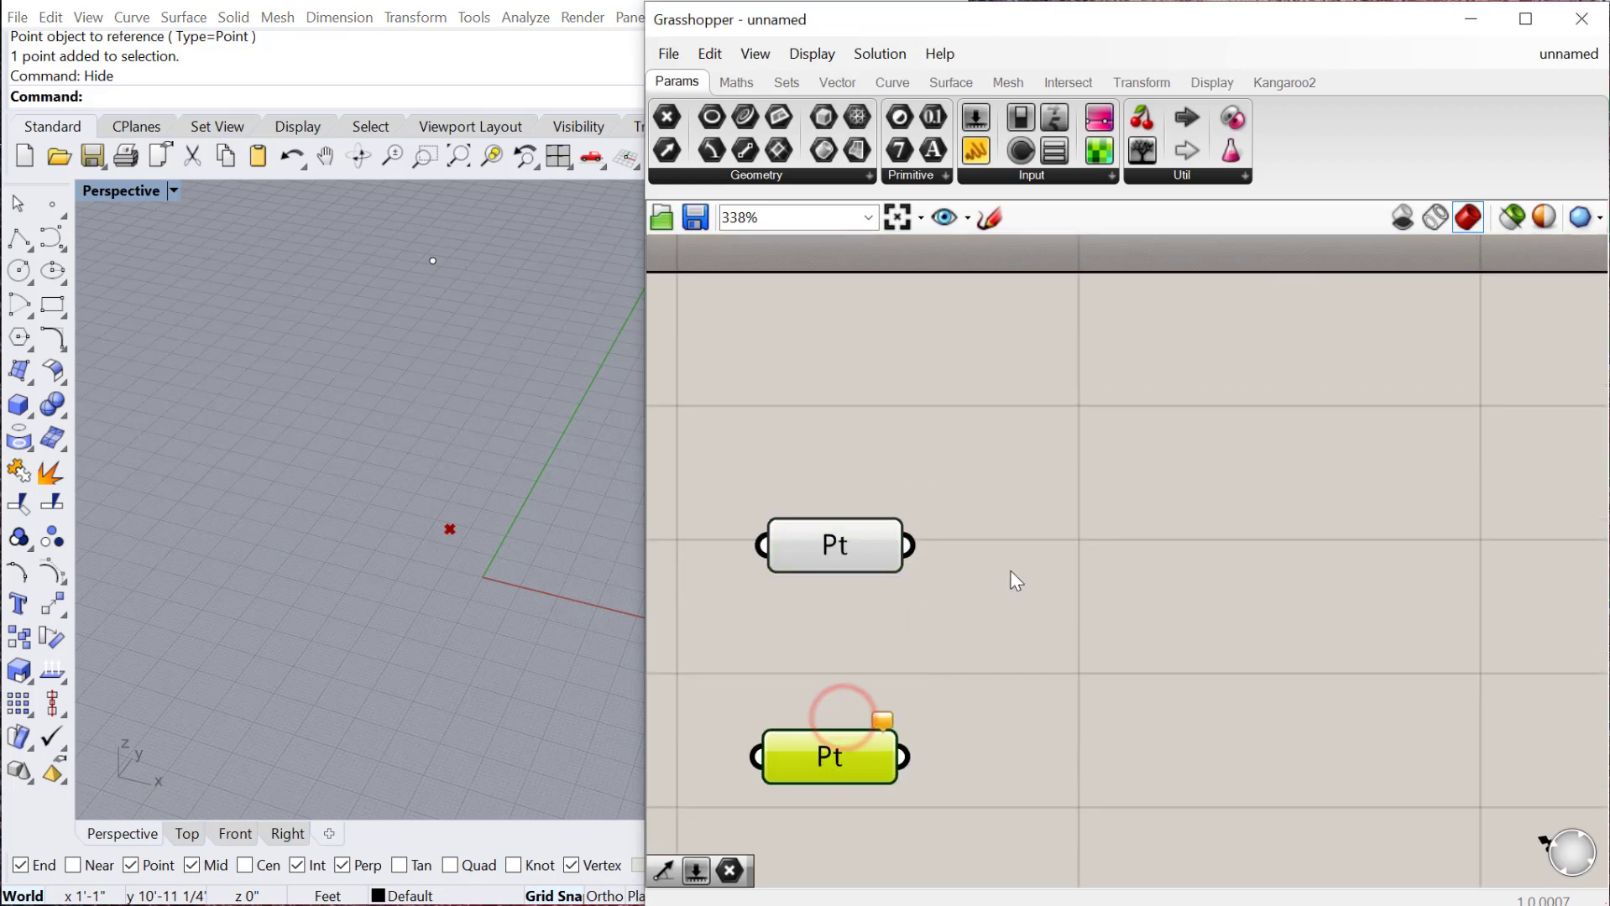
click(837, 81)
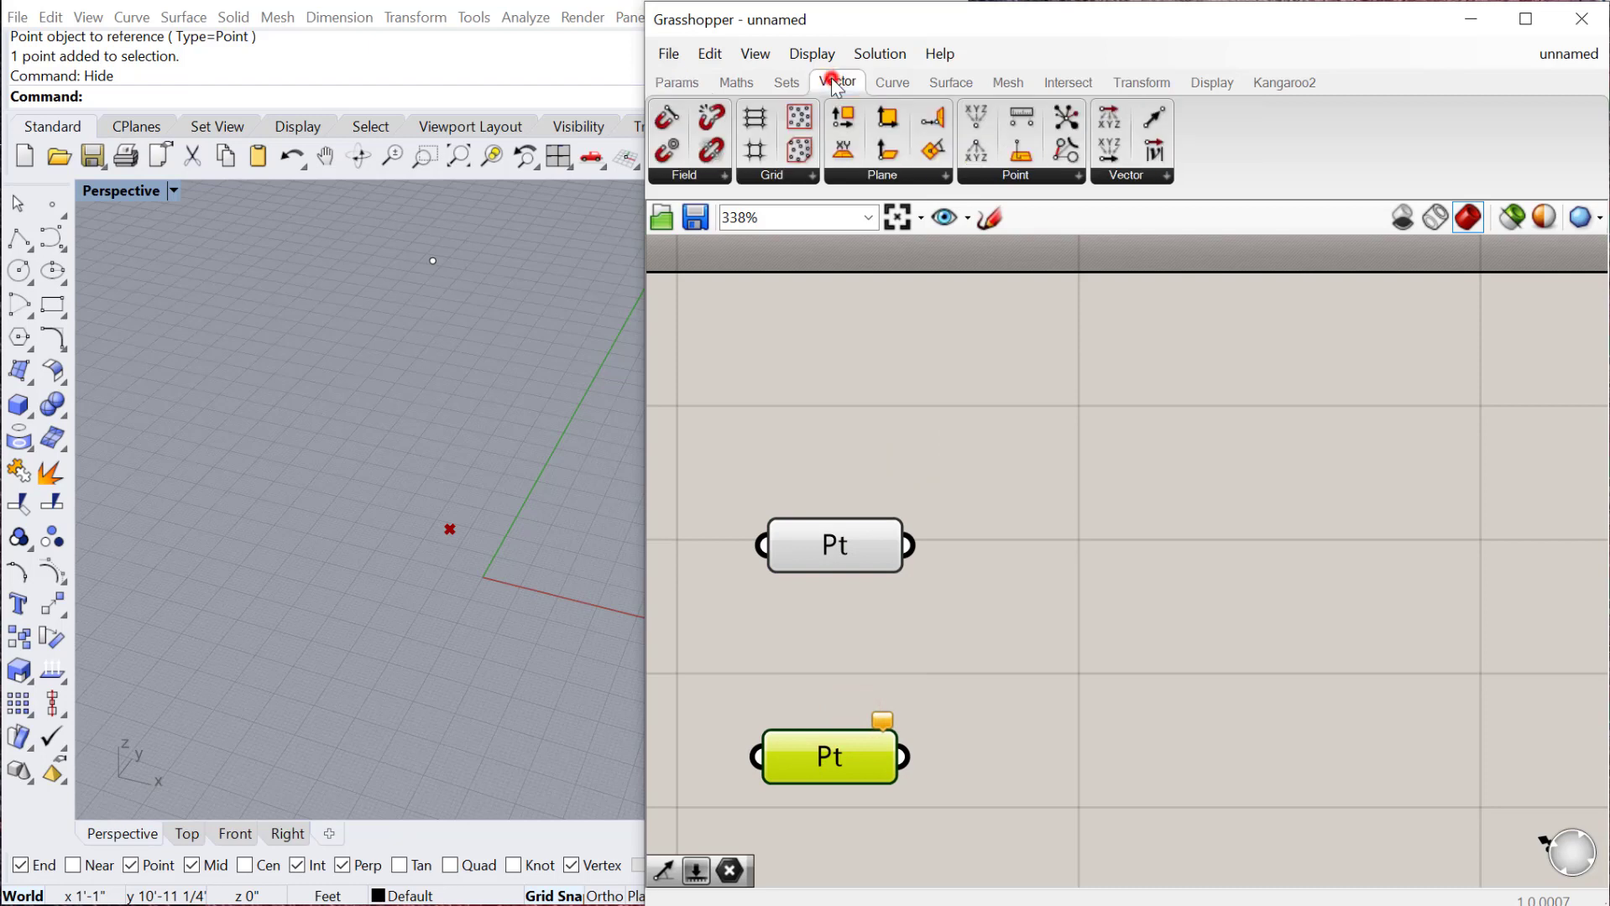
click(1019, 174)
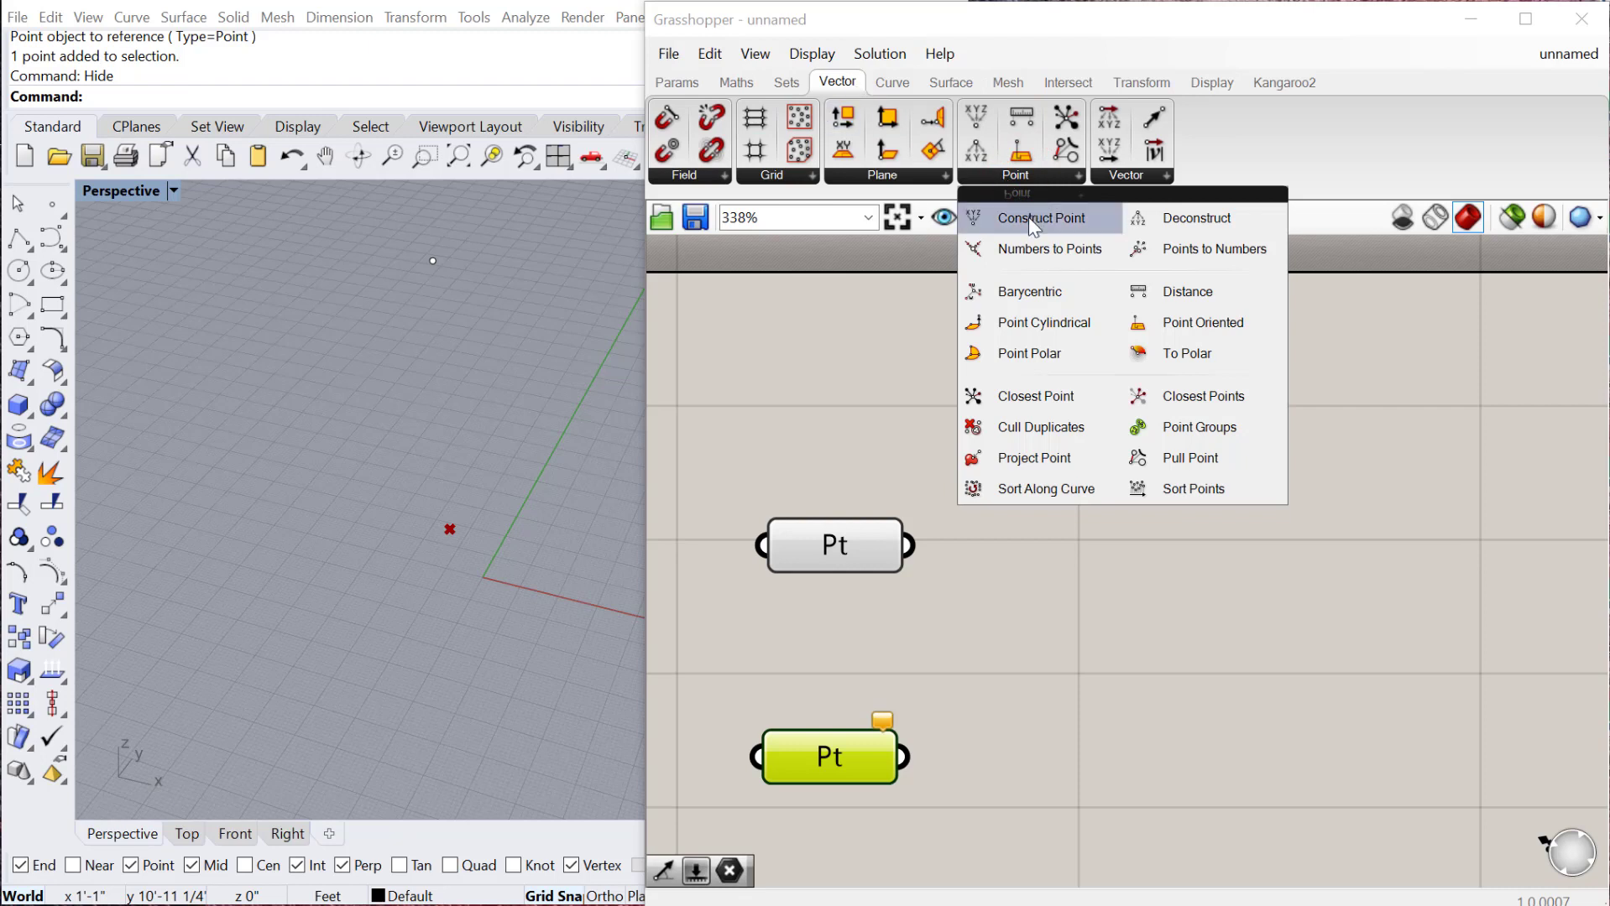
drag(1042, 222, 1218, 548)
drag(865, 547, 867, 506)
drag(1252, 548, 1294, 526)
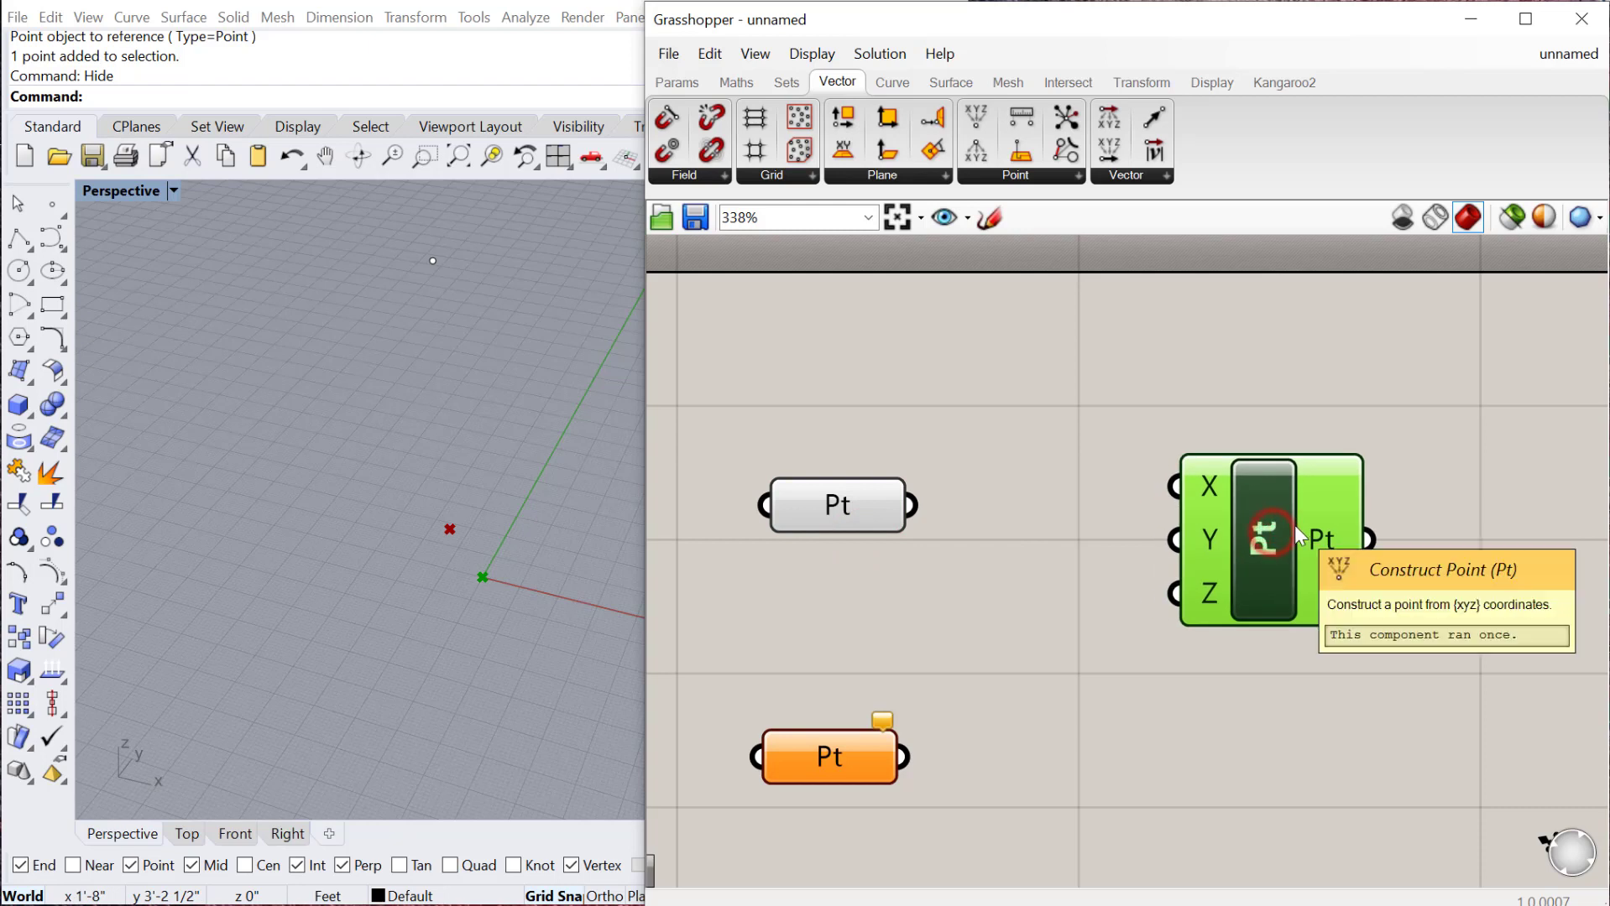
- Spread the two Point parameters and the Construct Point component apart to leave free canvas space between them
drag(855, 495, 834, 423)
scroll(1100, 466, down, 2)
drag(1198, 485, 1206, 439)
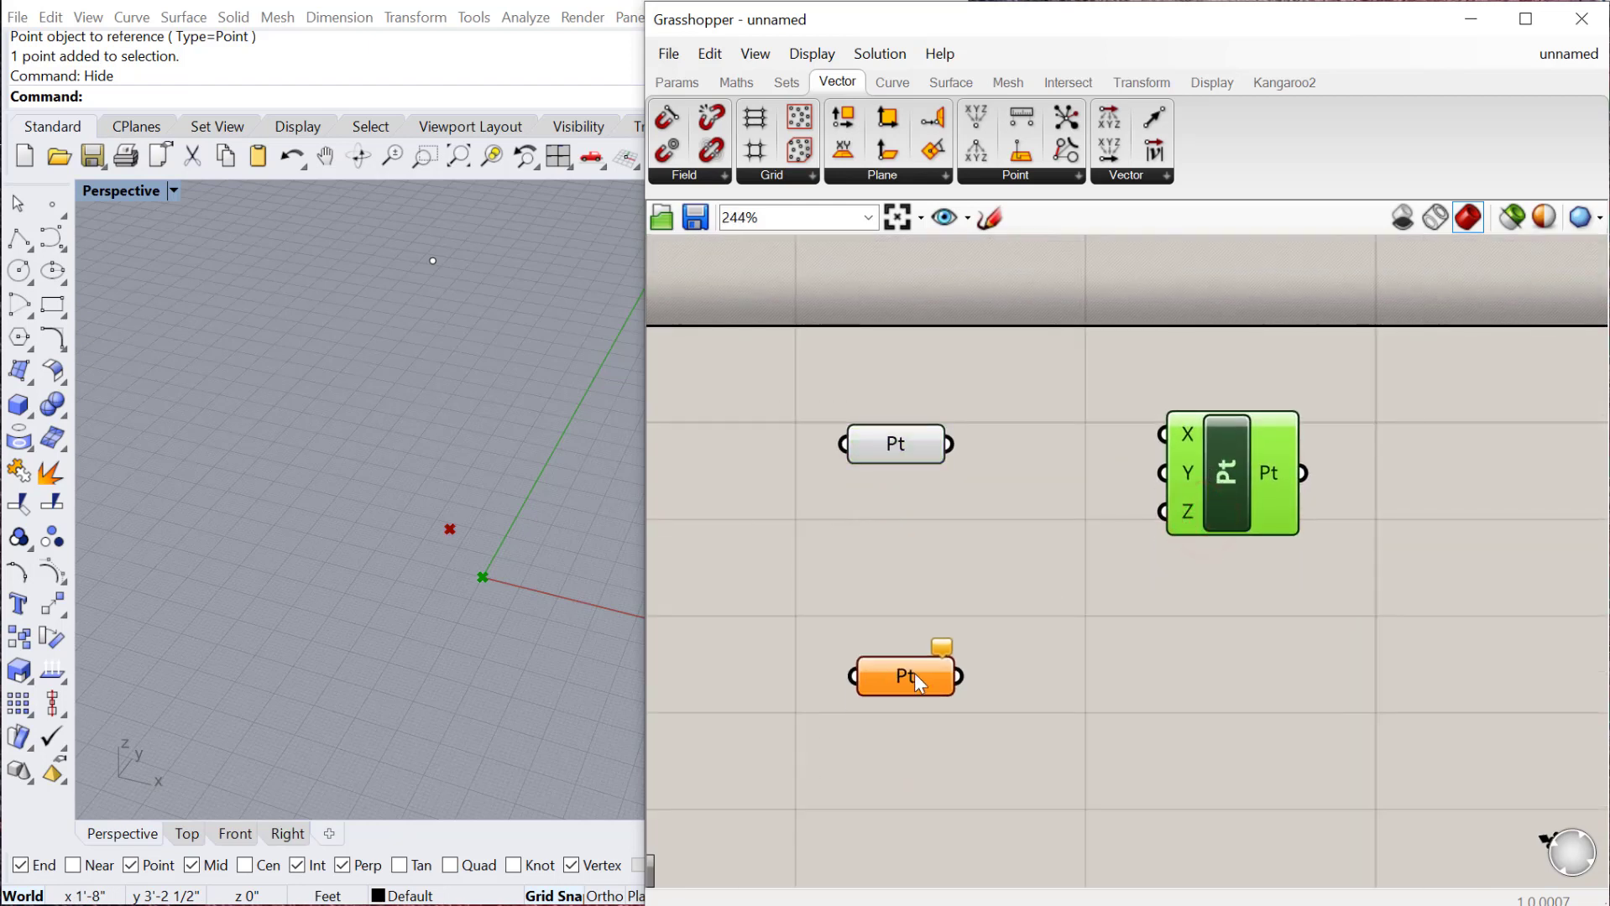
drag(913, 676, 830, 738)
drag(1247, 483, 1268, 511)
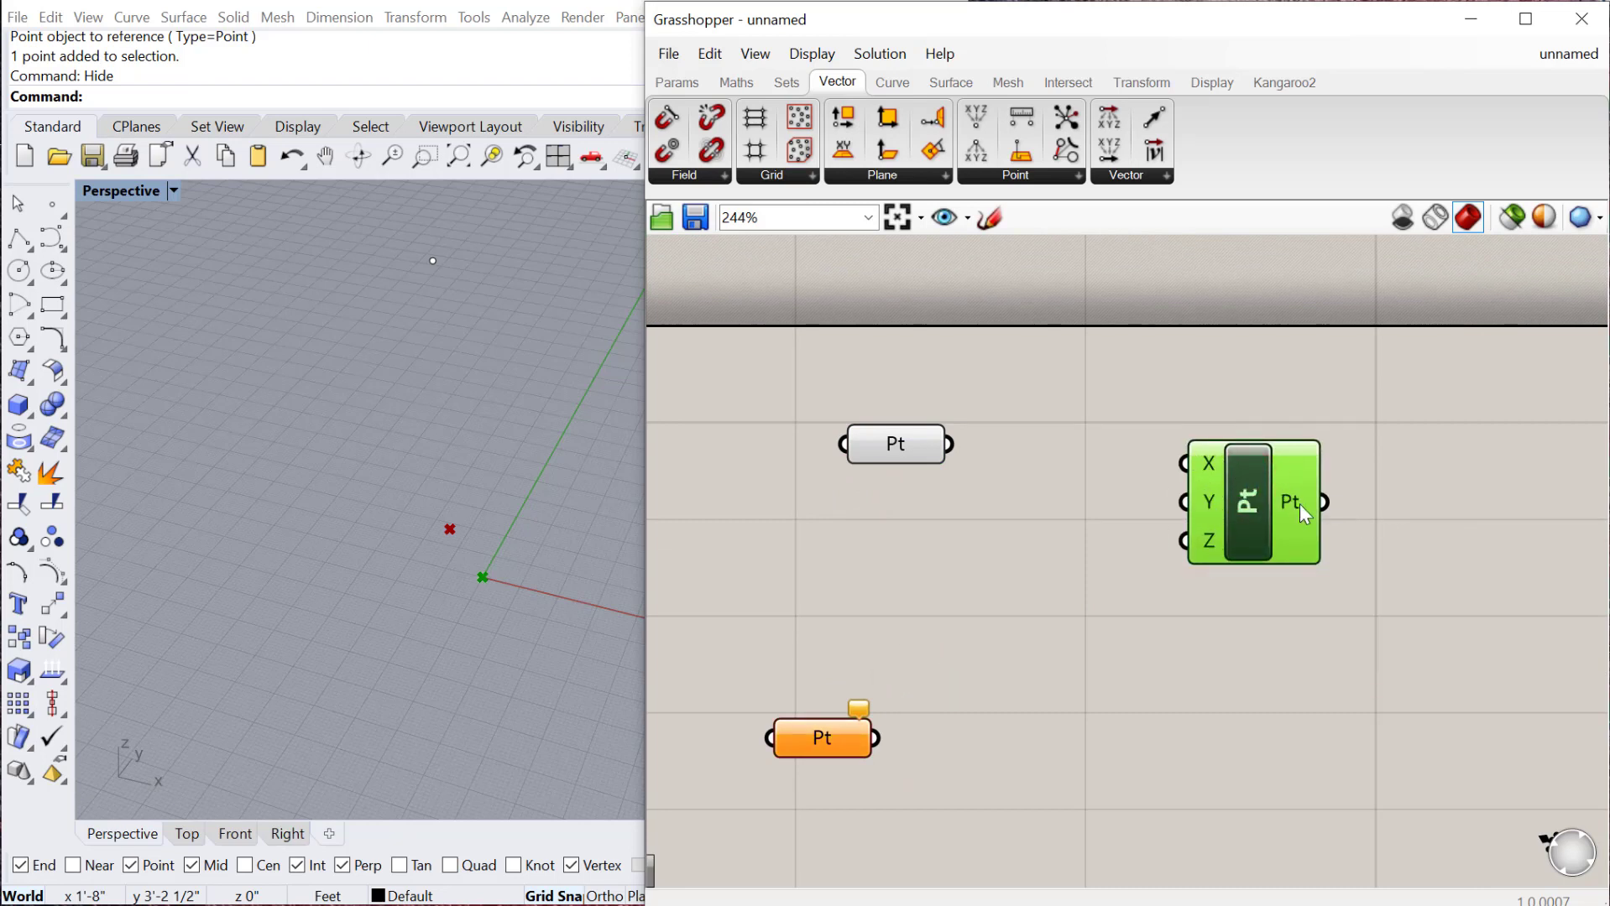
drag(1259, 519, 1245, 503)
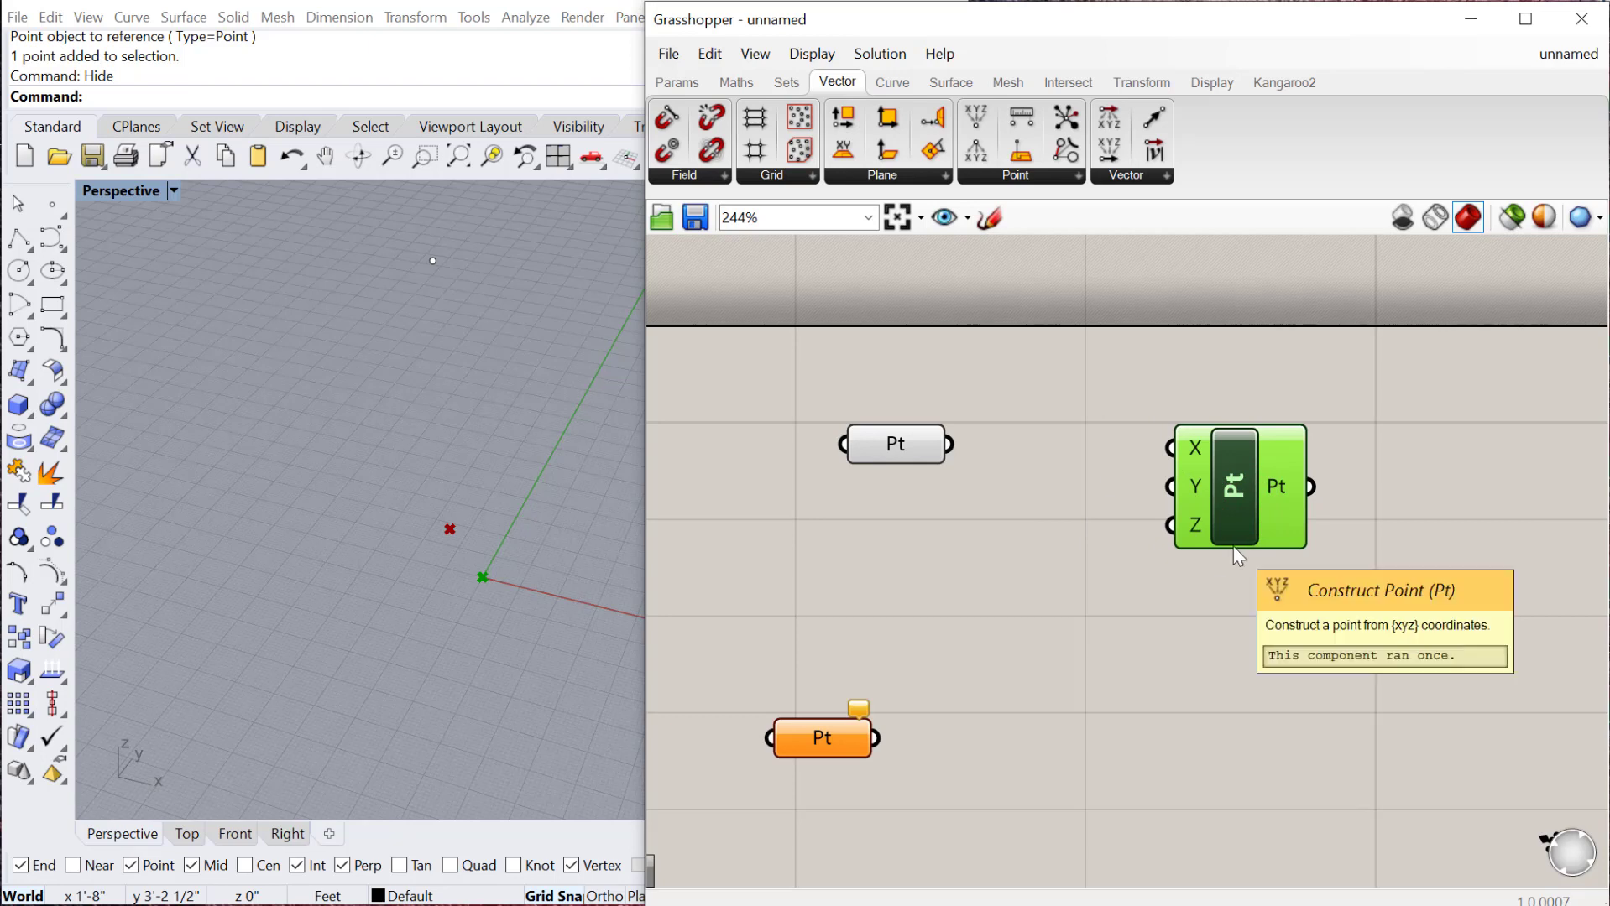
click(1234, 636)
drag(1245, 508, 1248, 560)
drag(837, 739, 758, 712)
- Add a Panel in front of the Construct Point inputs, reduce its height, and move the upper Point parameter clear of it
right_drag(919, 513, 942, 563)
double_click(942, 568)
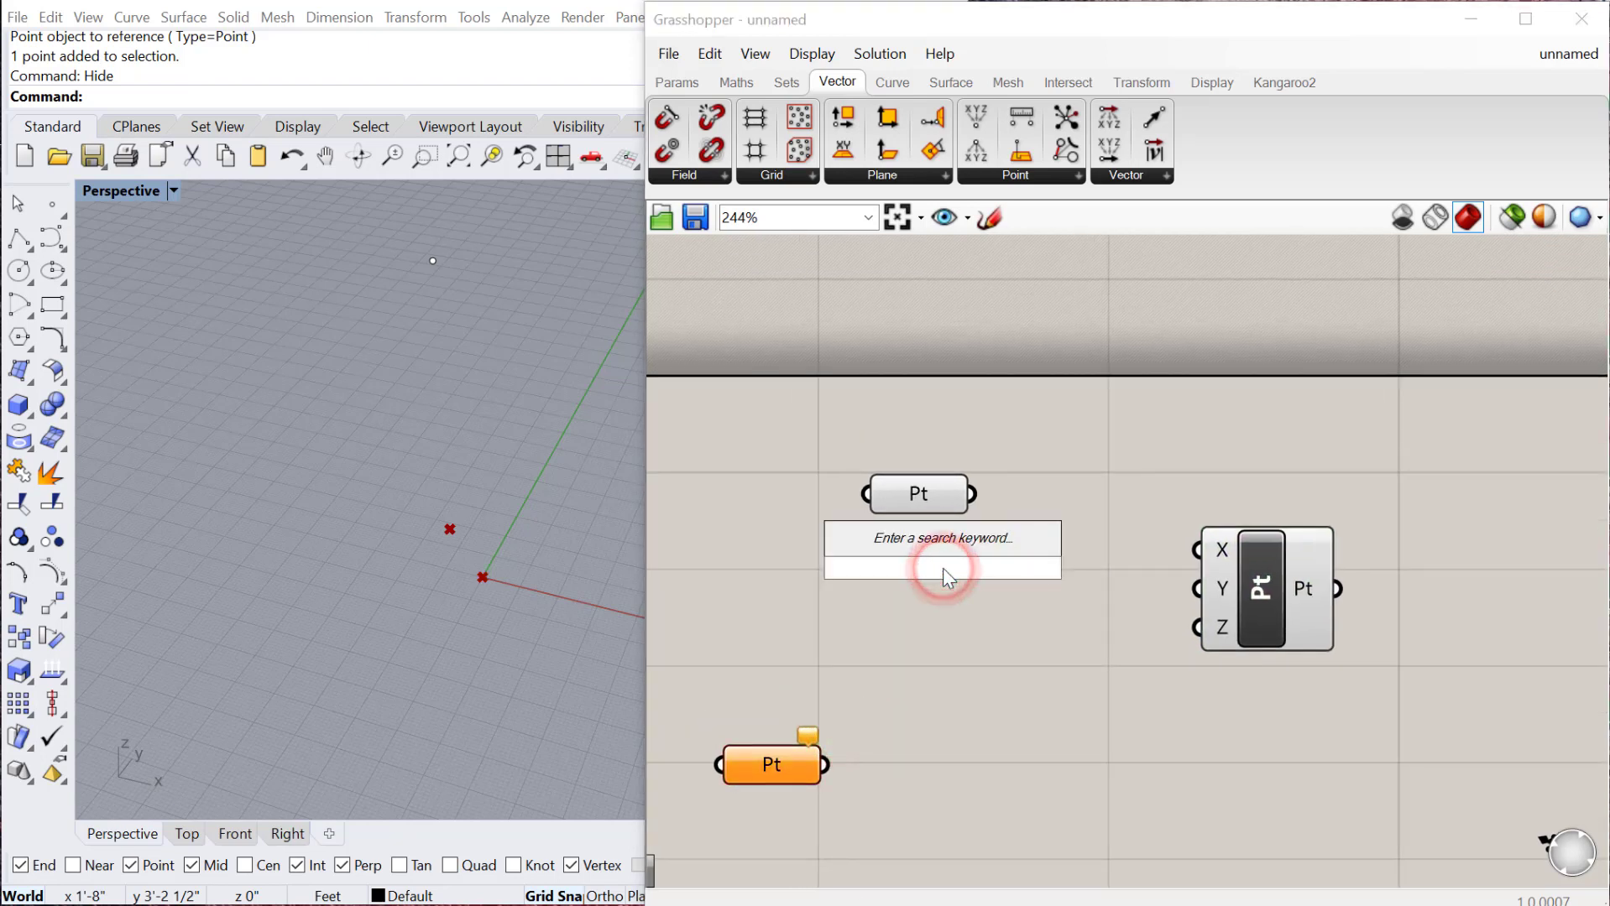
text(panel)
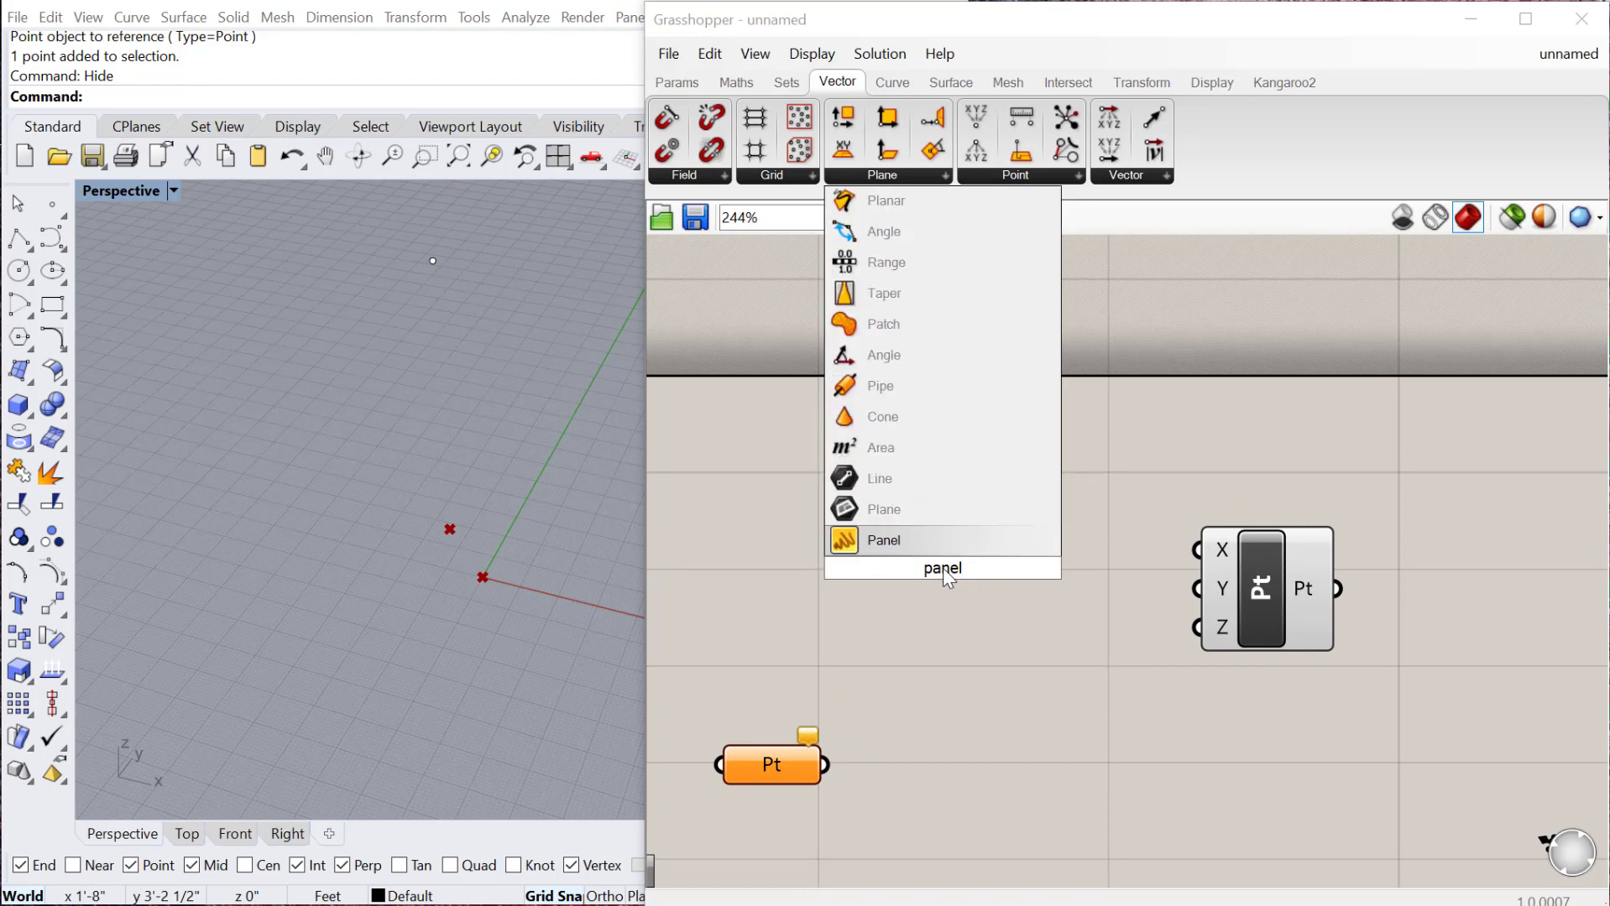
key(Return)
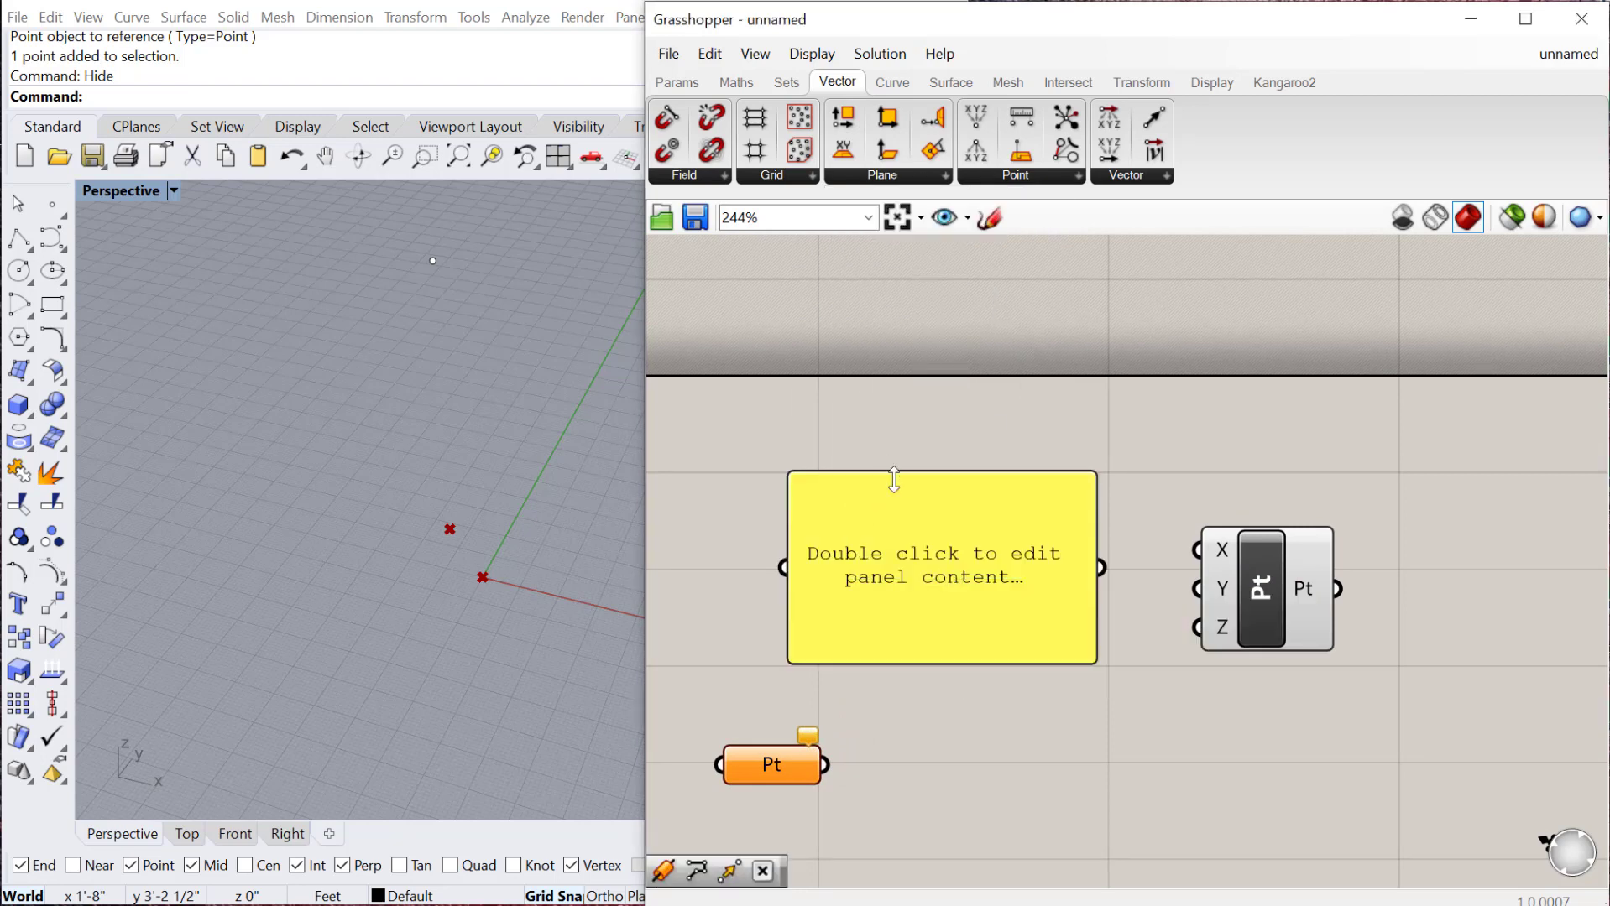
drag(894, 478, 727, 422)
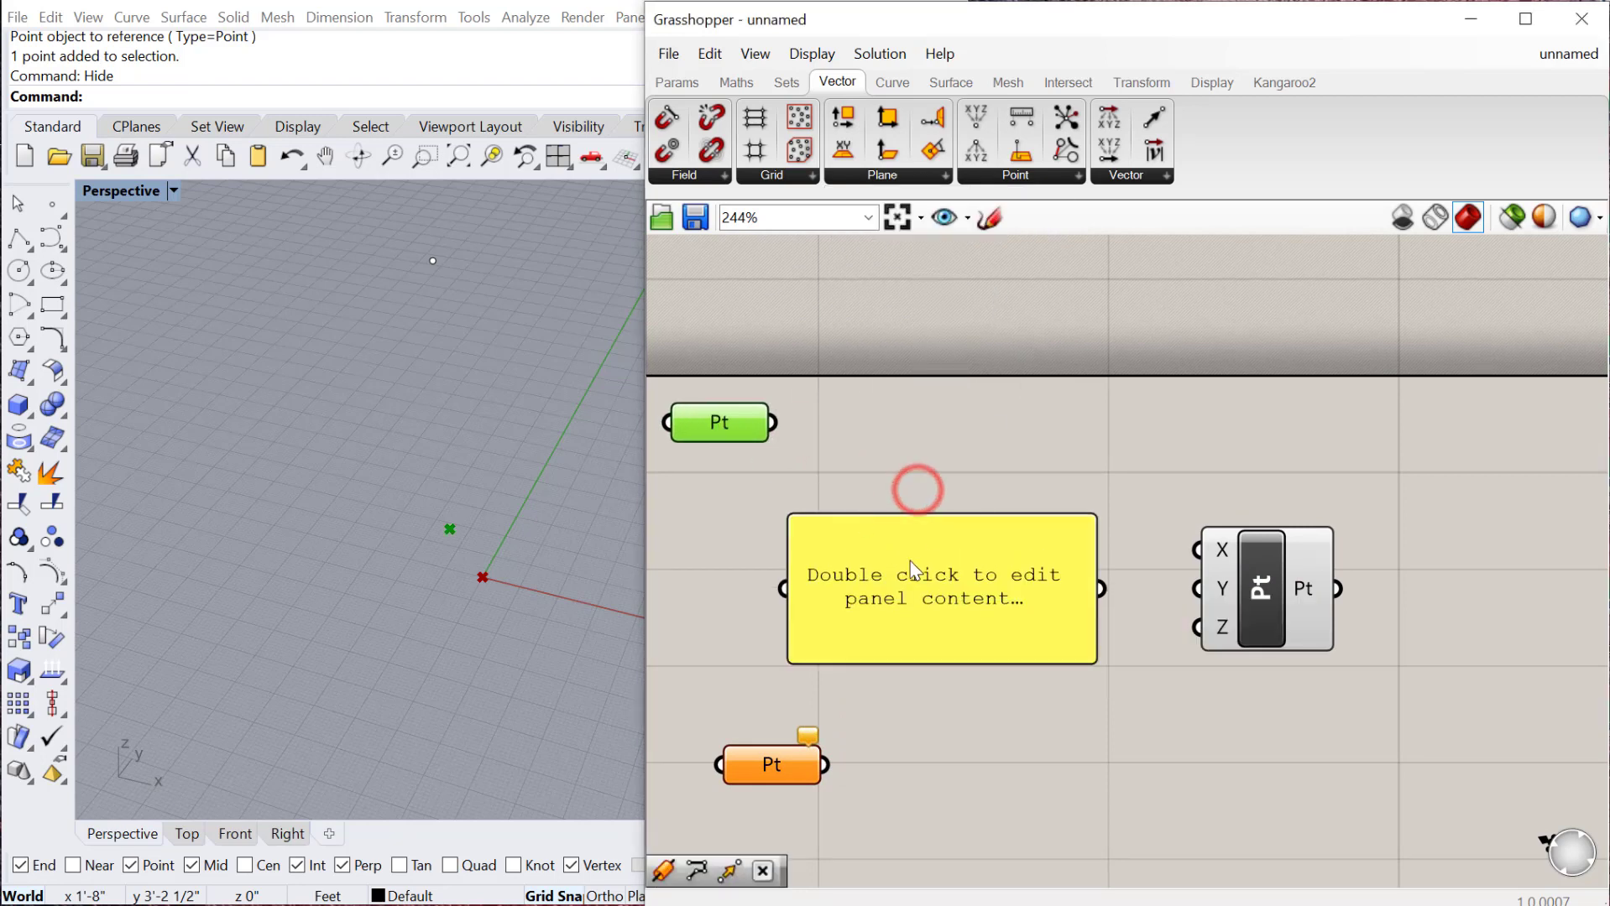
drag(914, 571, 932, 565)
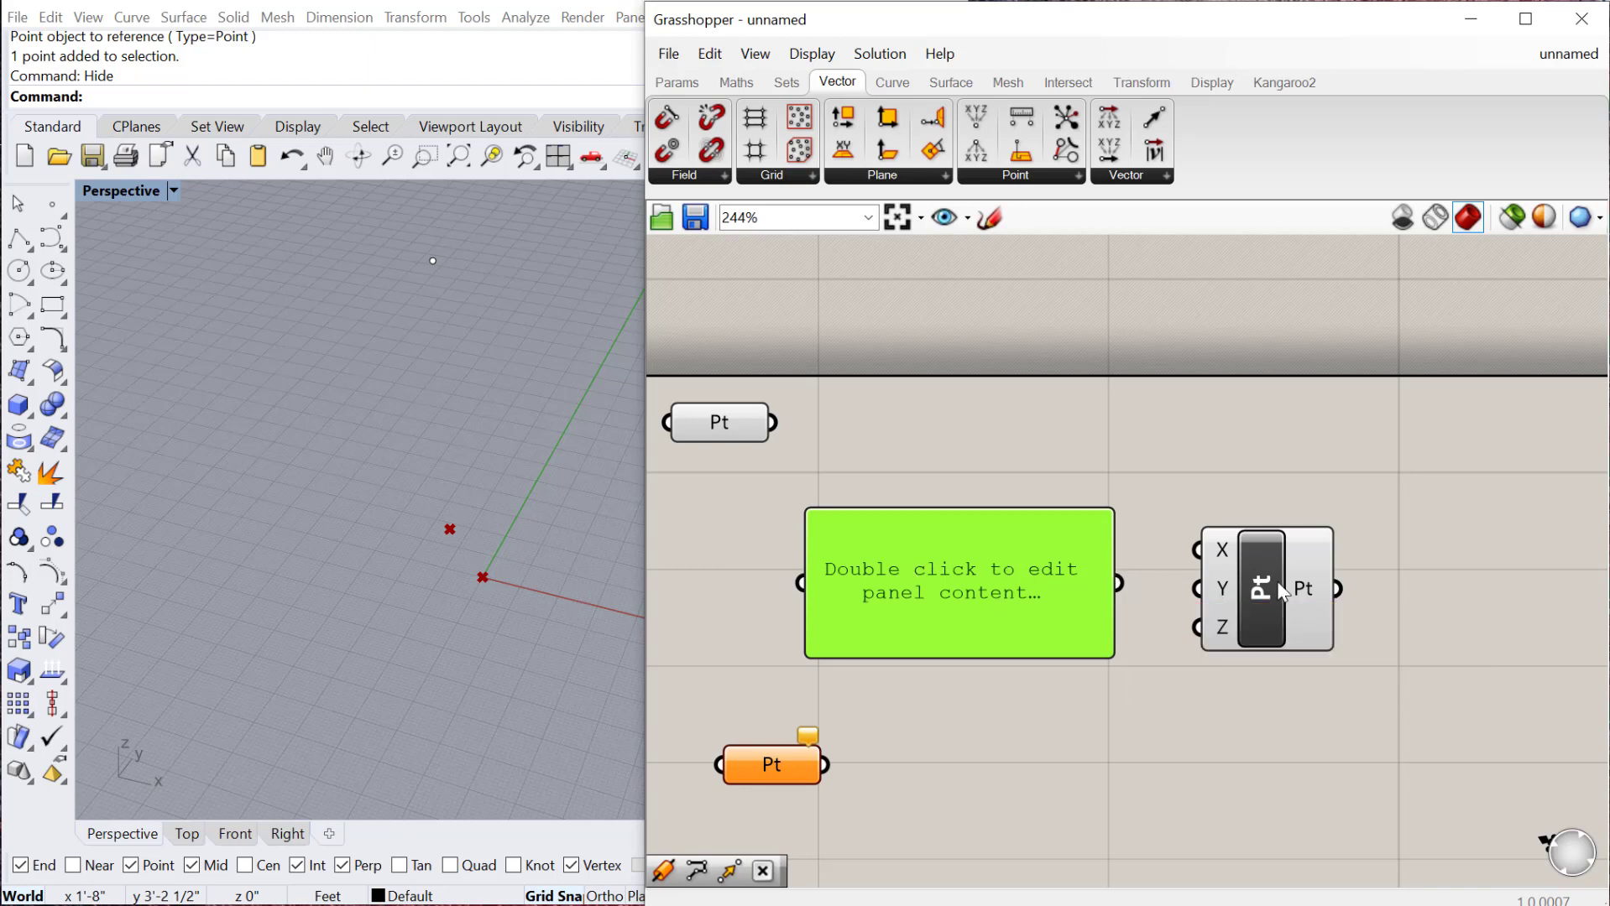
drag(977, 567, 932, 553)
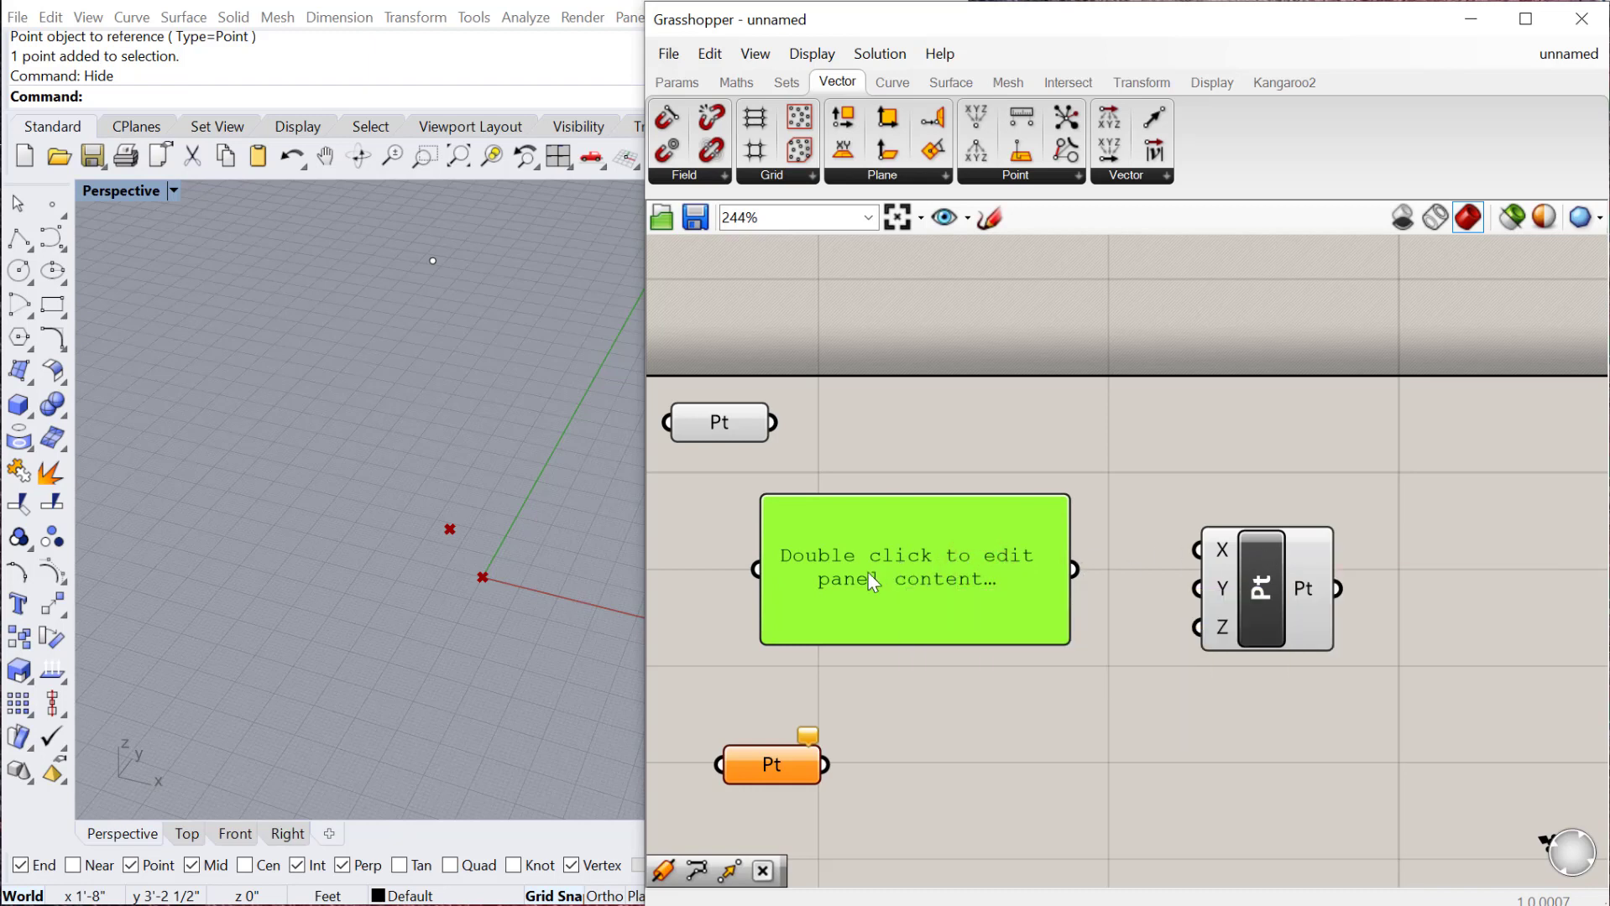
- Set the Panel's content to 7, then reduce its height and place it closer to the Construct Point inputs
double_click(919, 556)
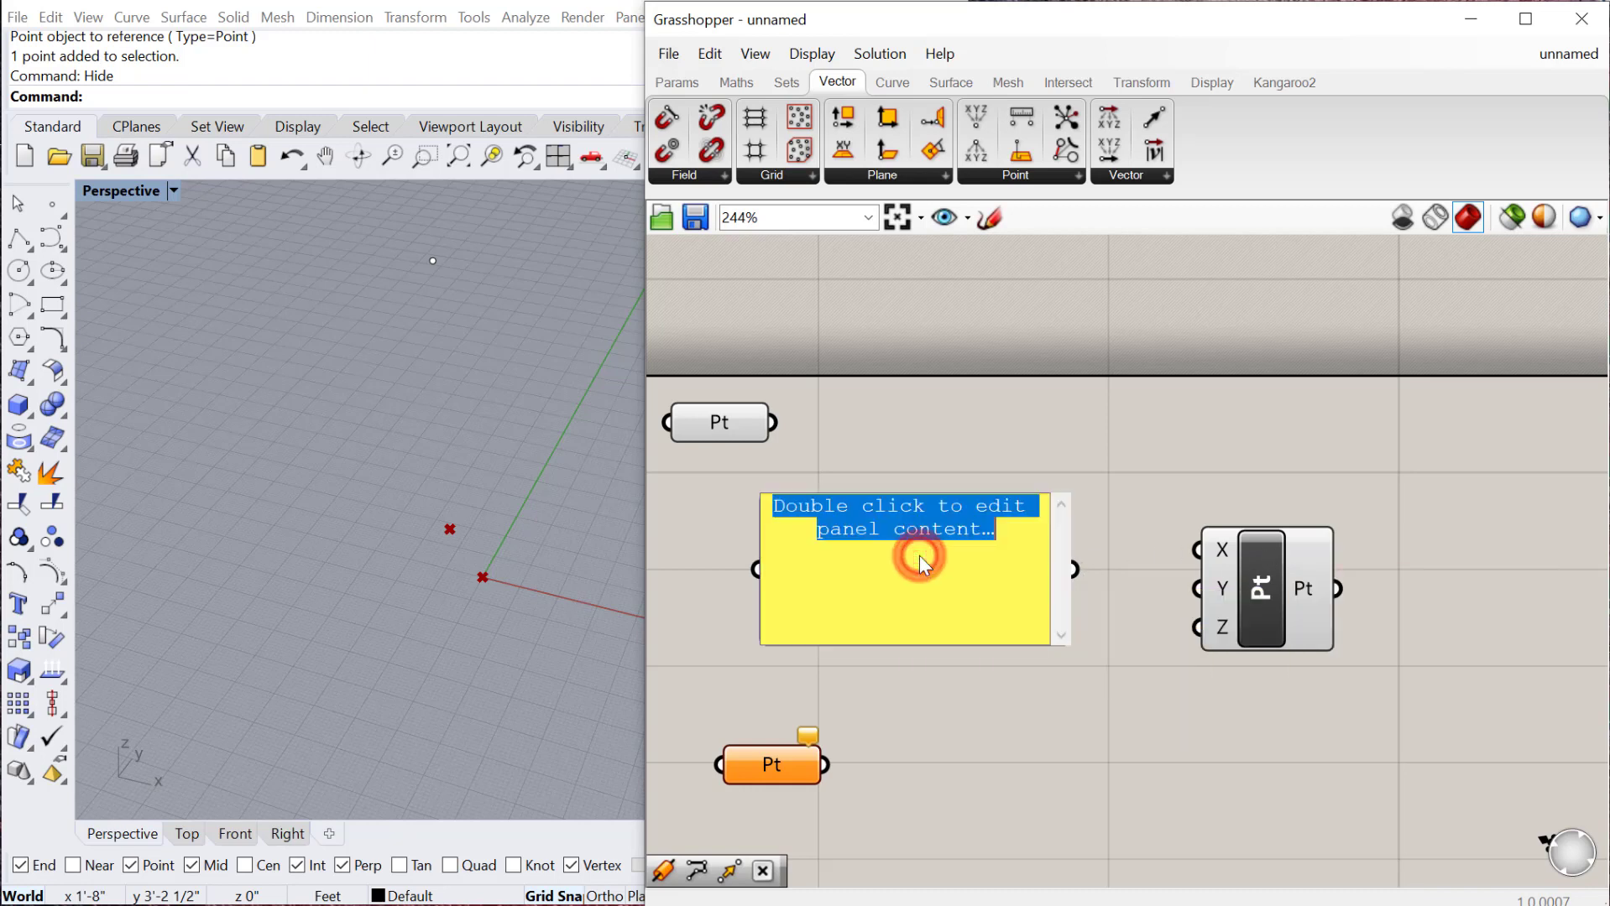
text(7)
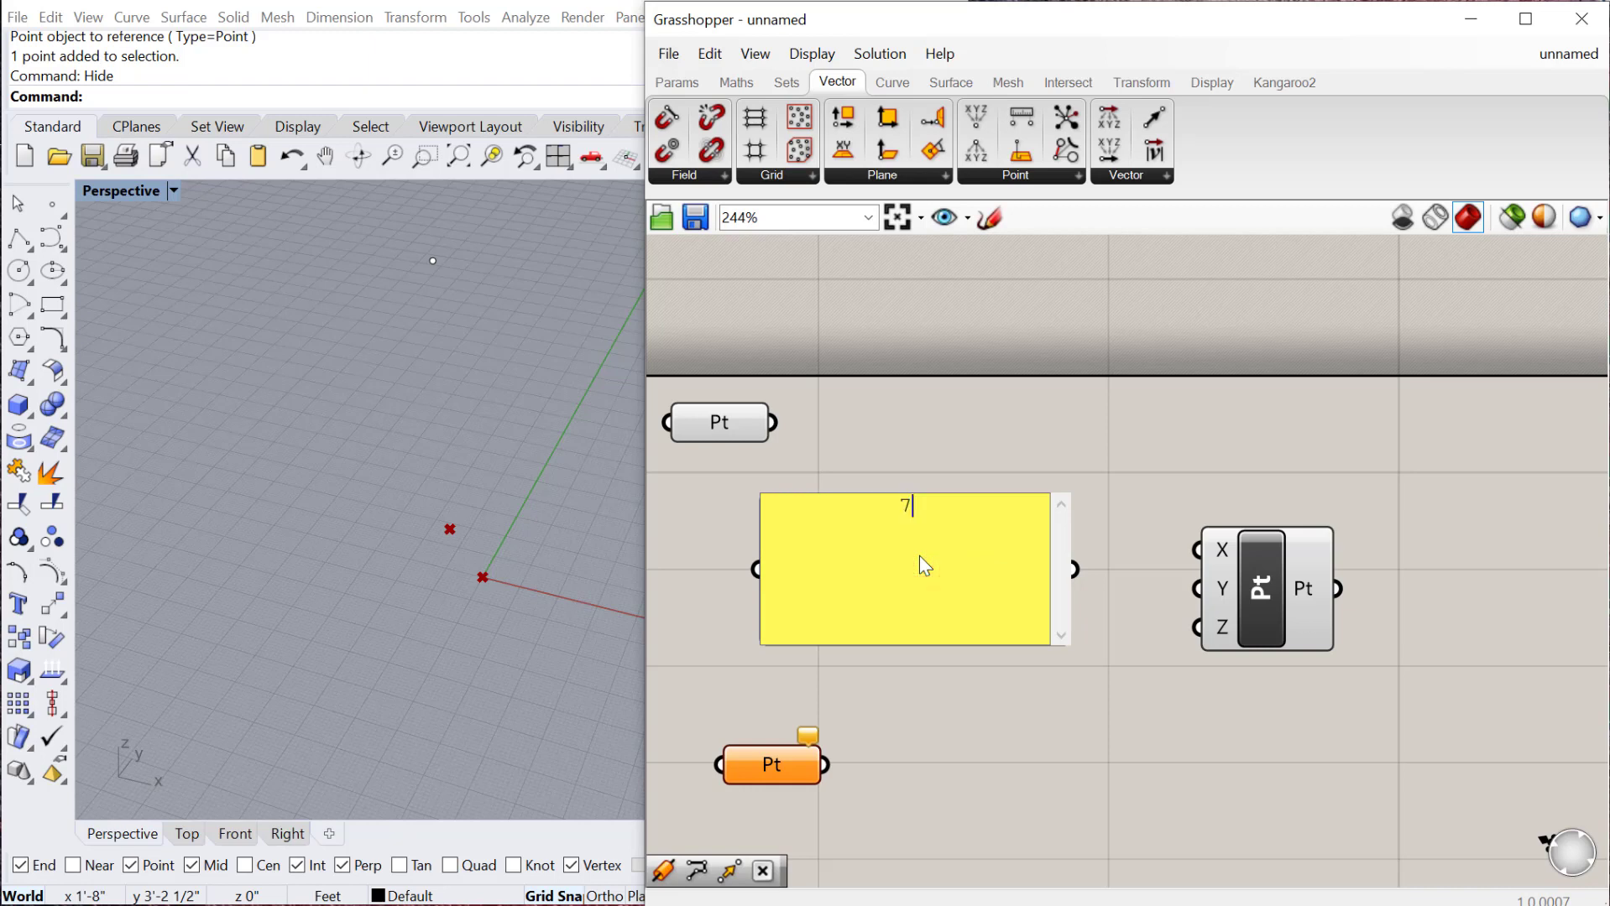
click(1039, 802)
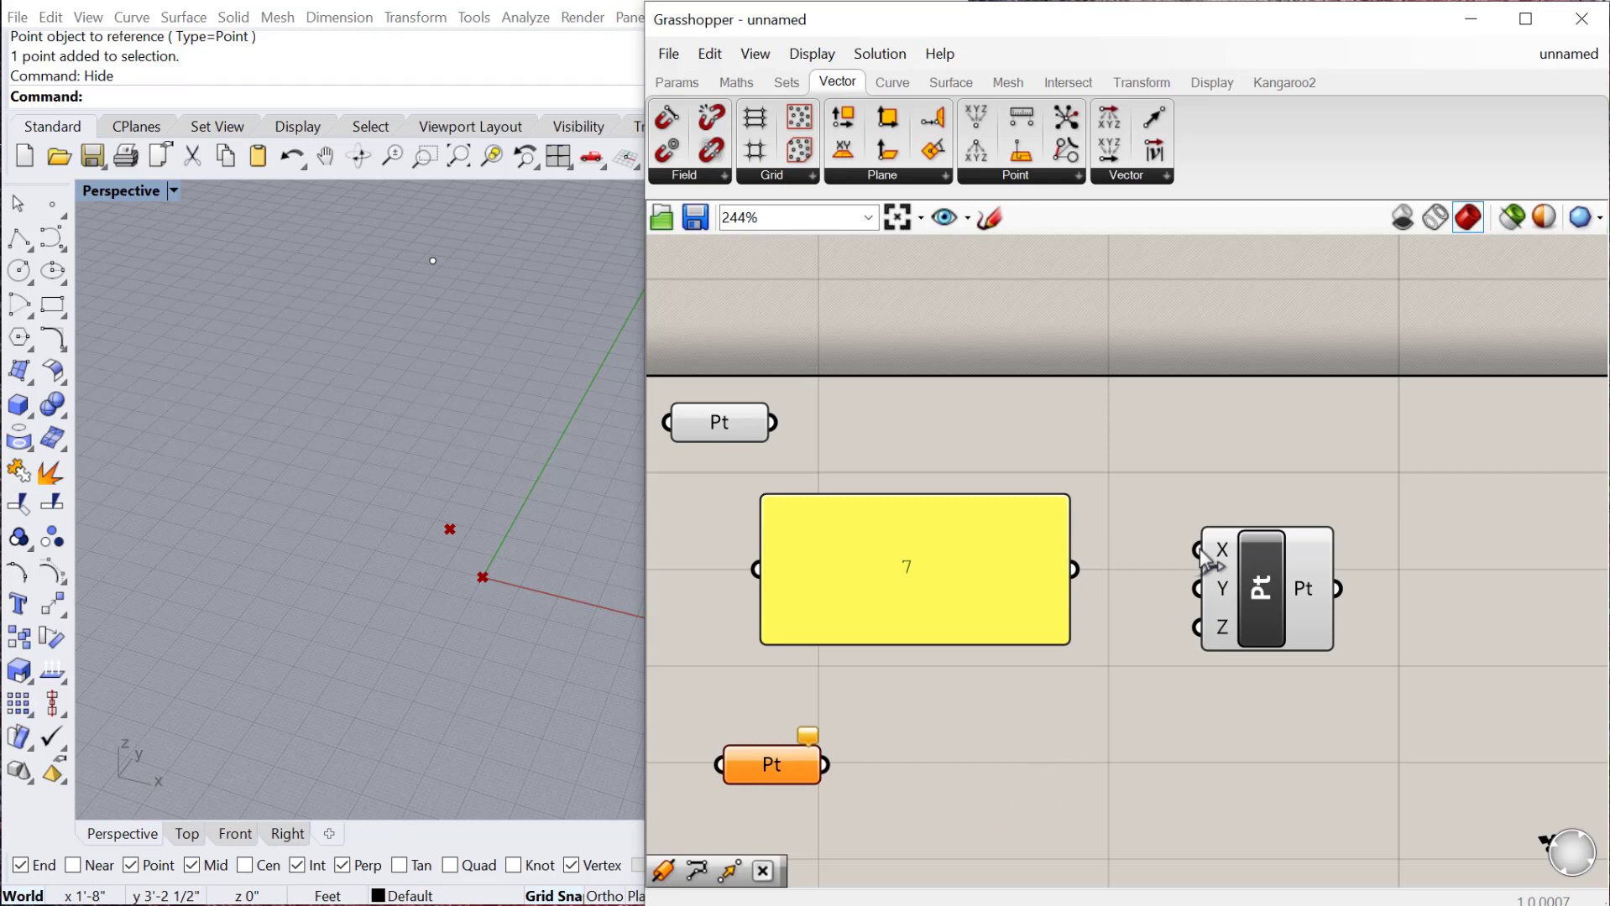
drag(993, 632, 992, 605)
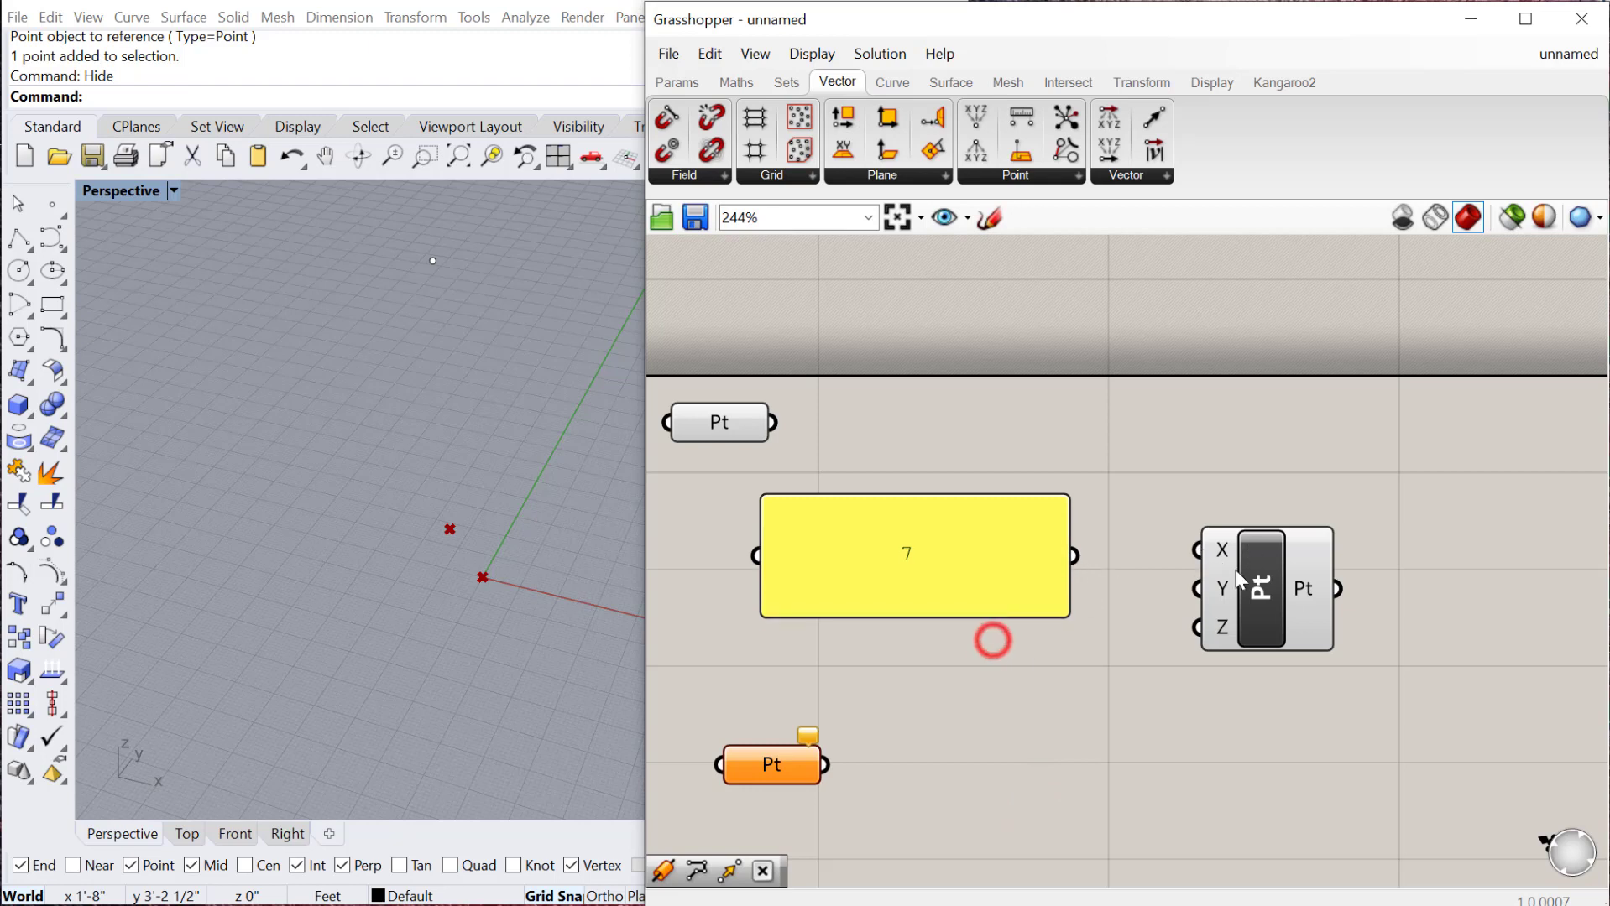
drag(952, 525, 978, 530)
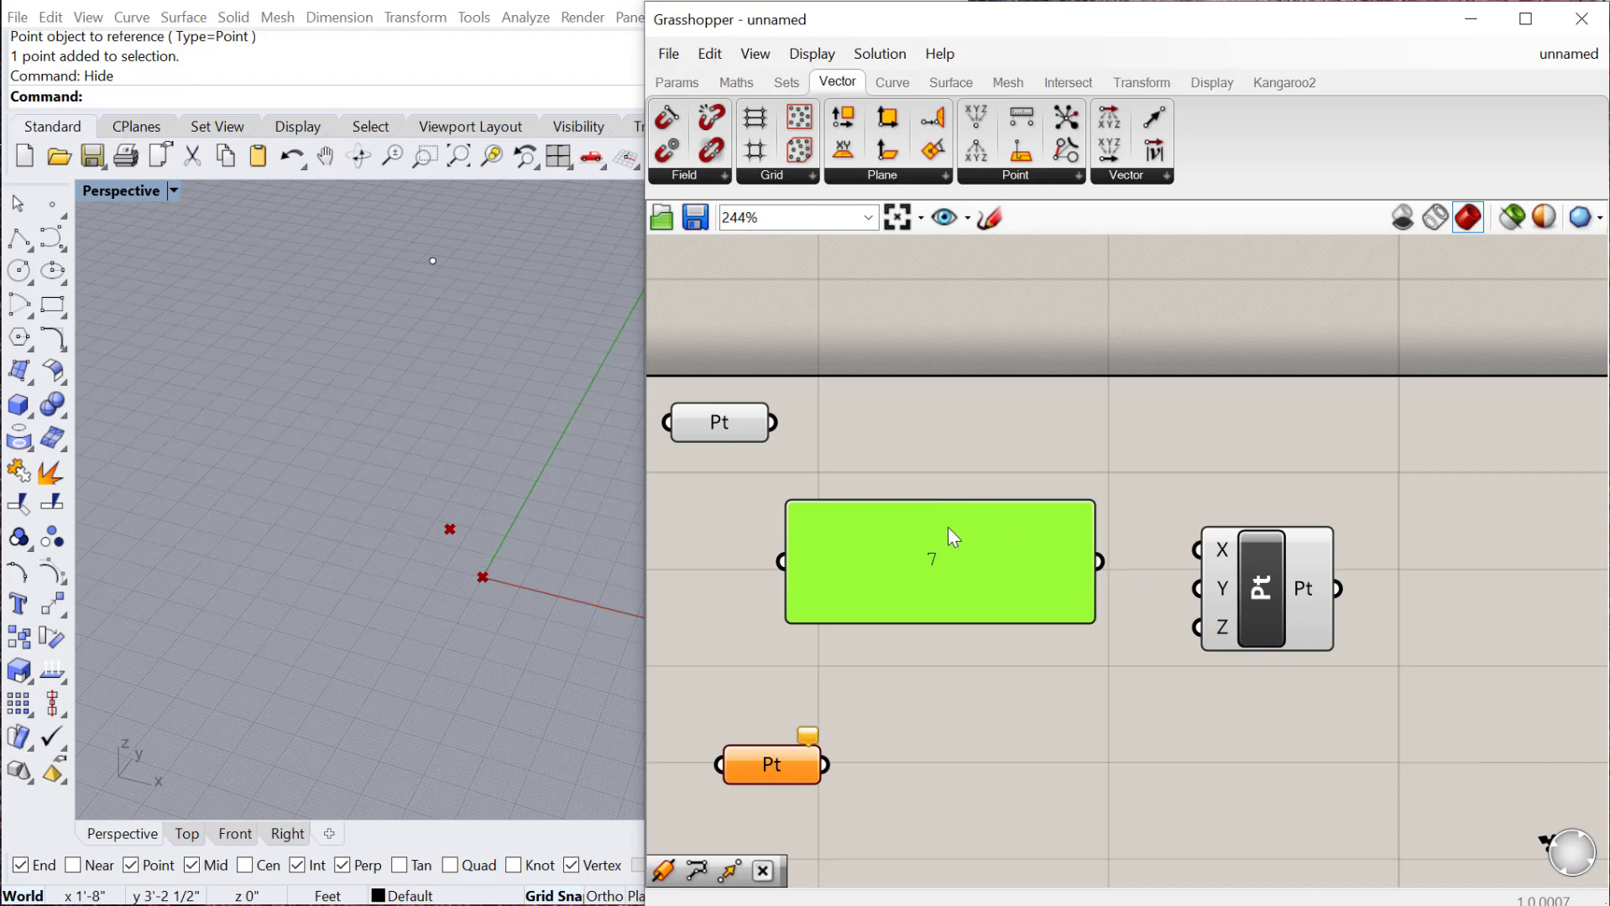
- Turn off Multiline Data for the Panel and make it shorter, just above the level of the Construct Point inputs
right_click(964, 551)
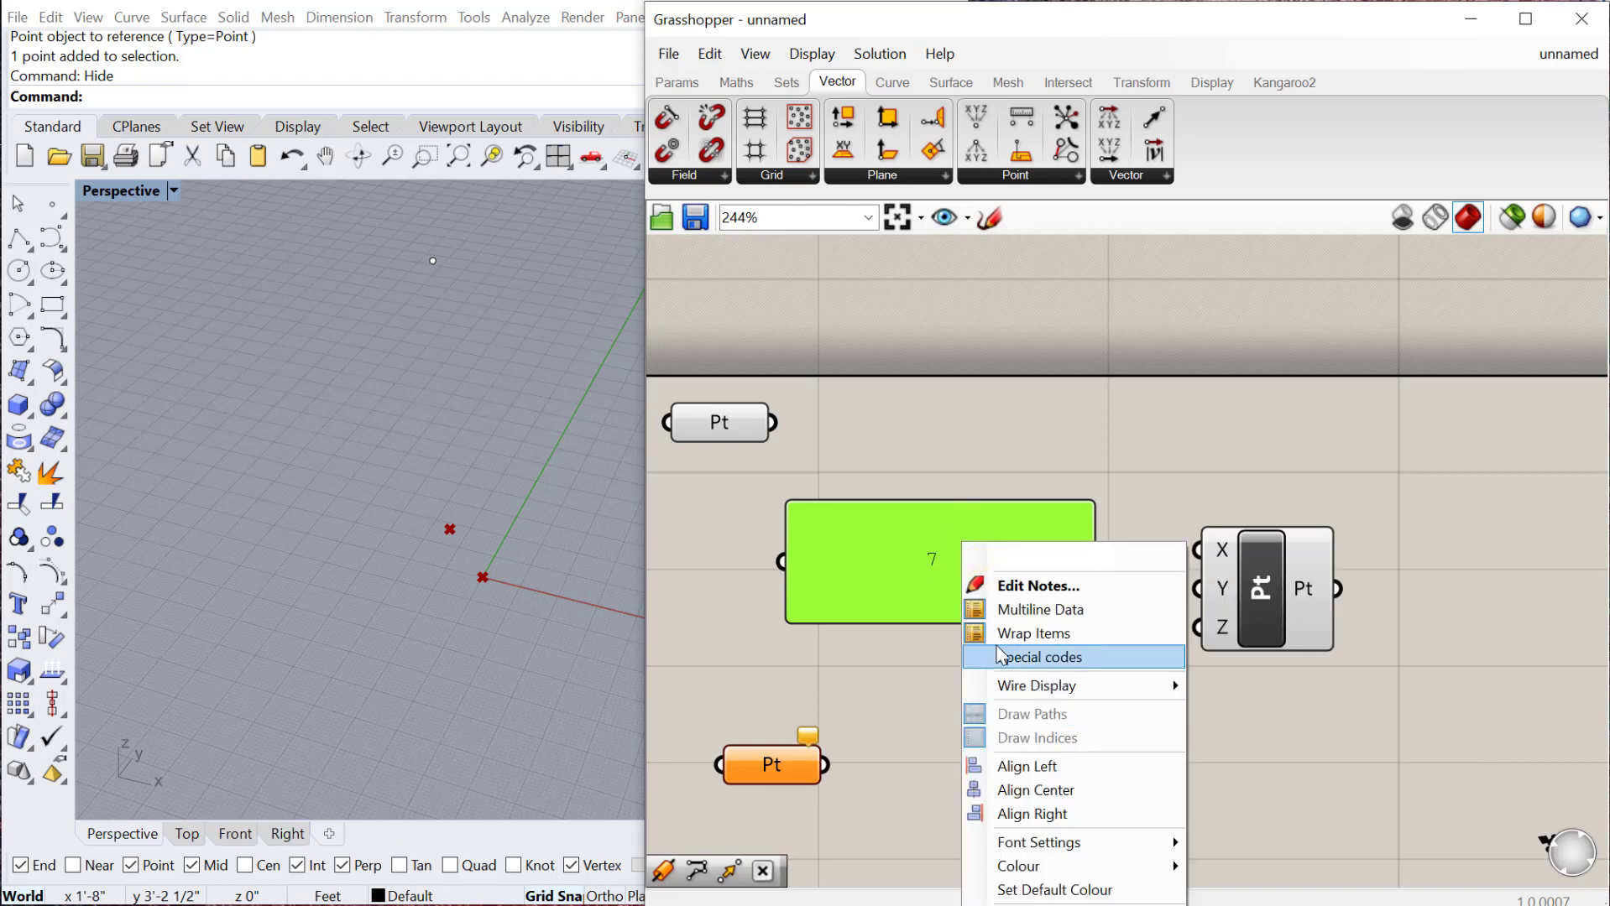
click(1040, 611)
click(1067, 614)
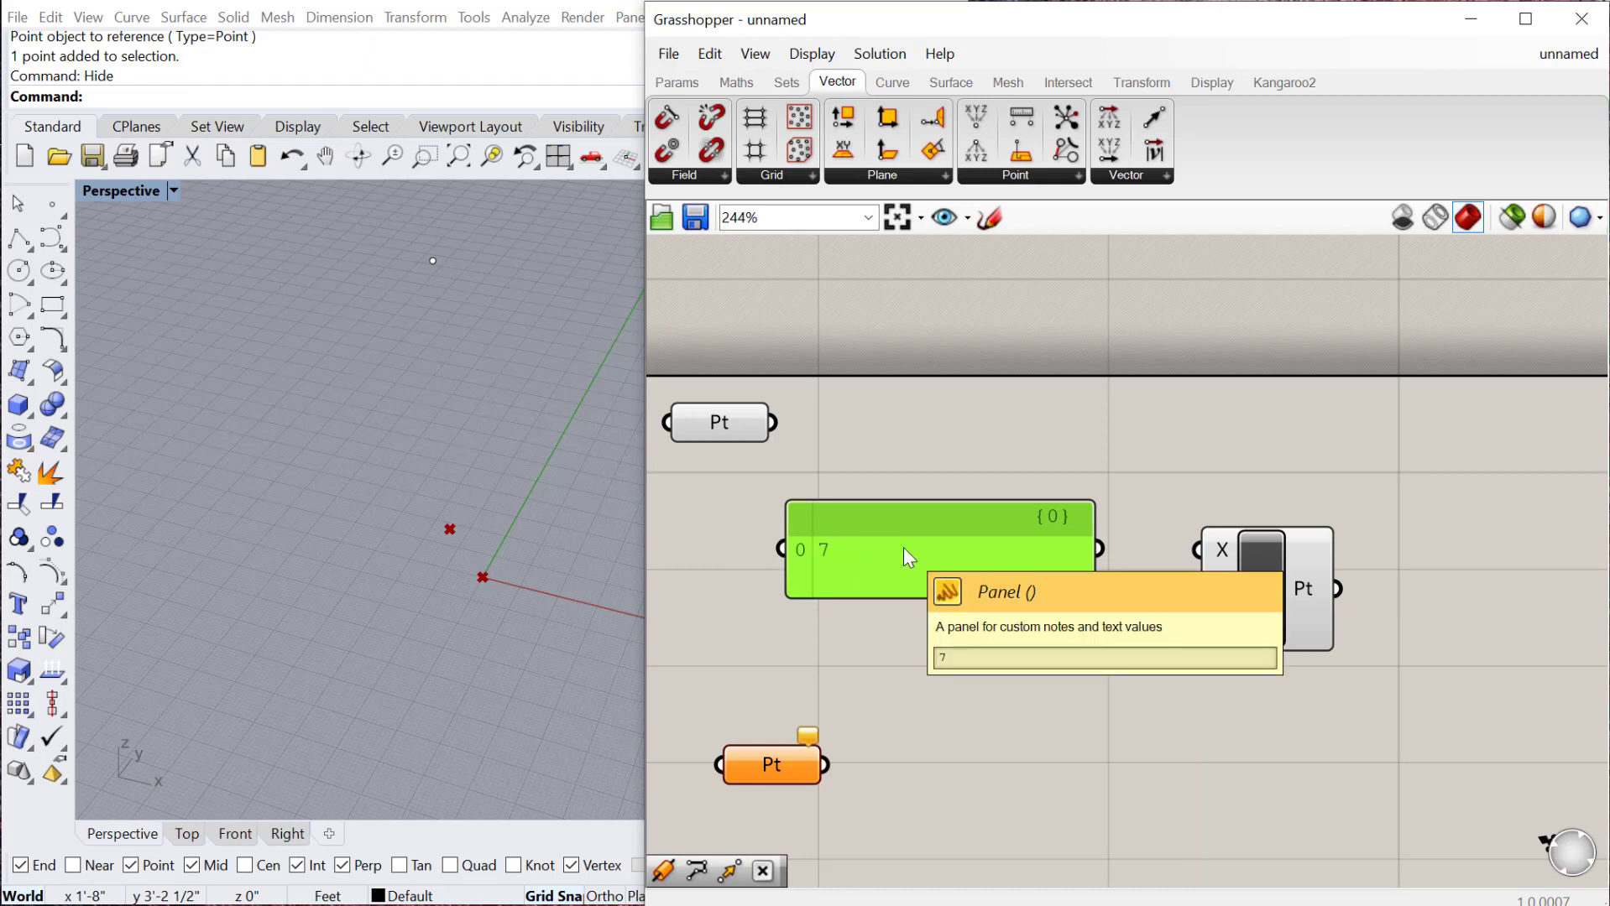
drag(939, 529, 956, 548)
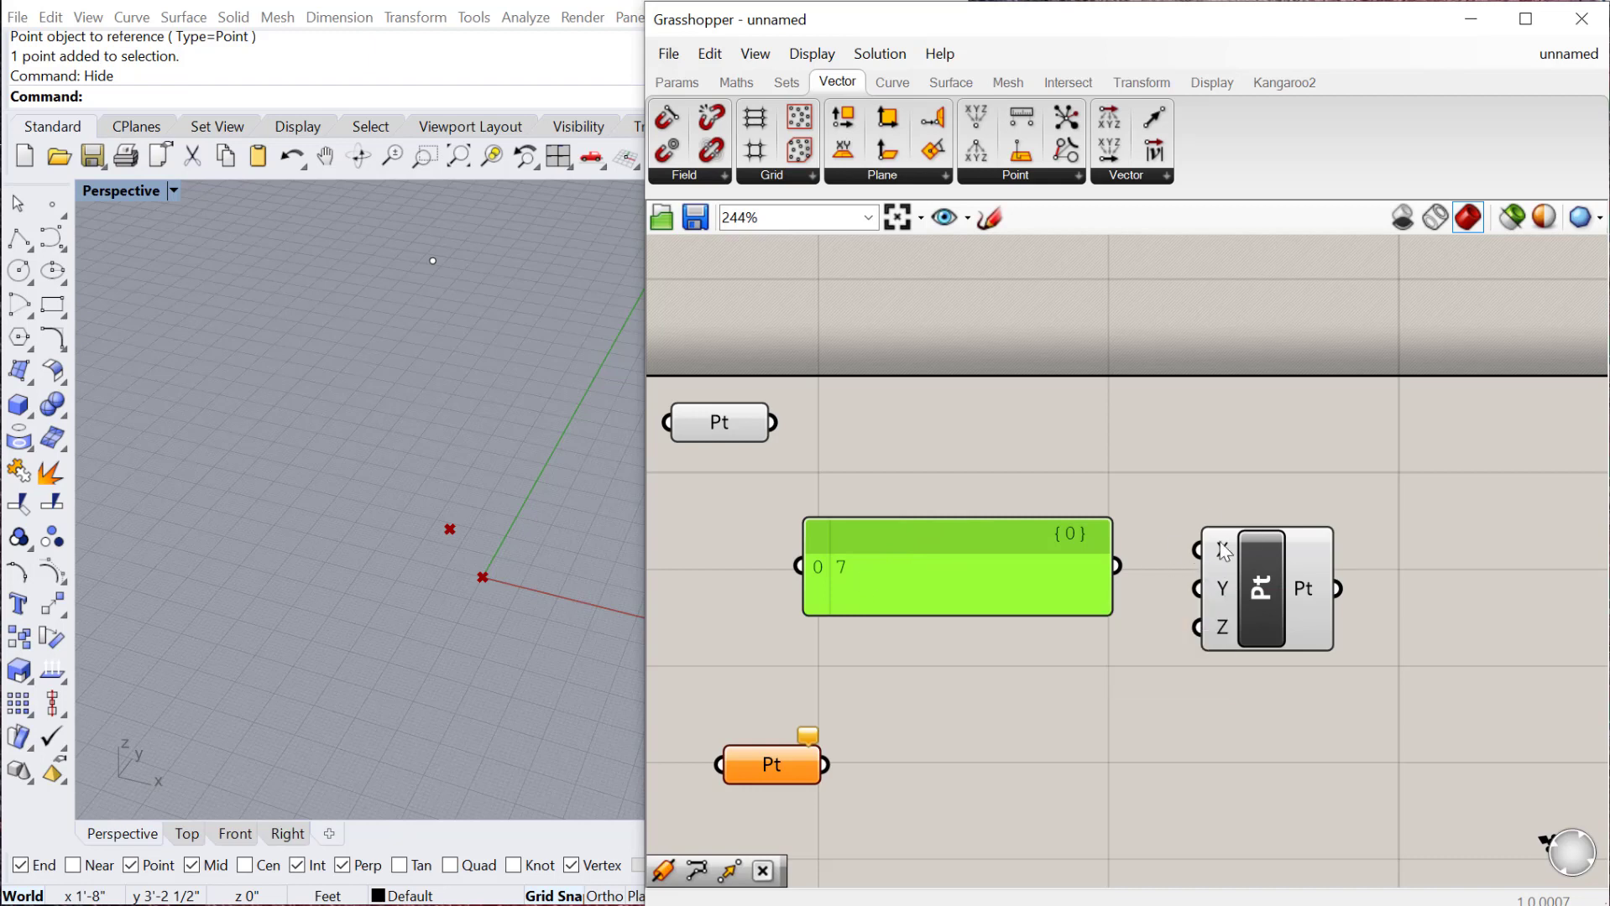
mouse_move(995, 569)
mouse_down()
mouse_move(1004, 529)
mouse_move(999, 541)
mouse_up()
drag(923, 584, 923, 573)
right_click(929, 538)
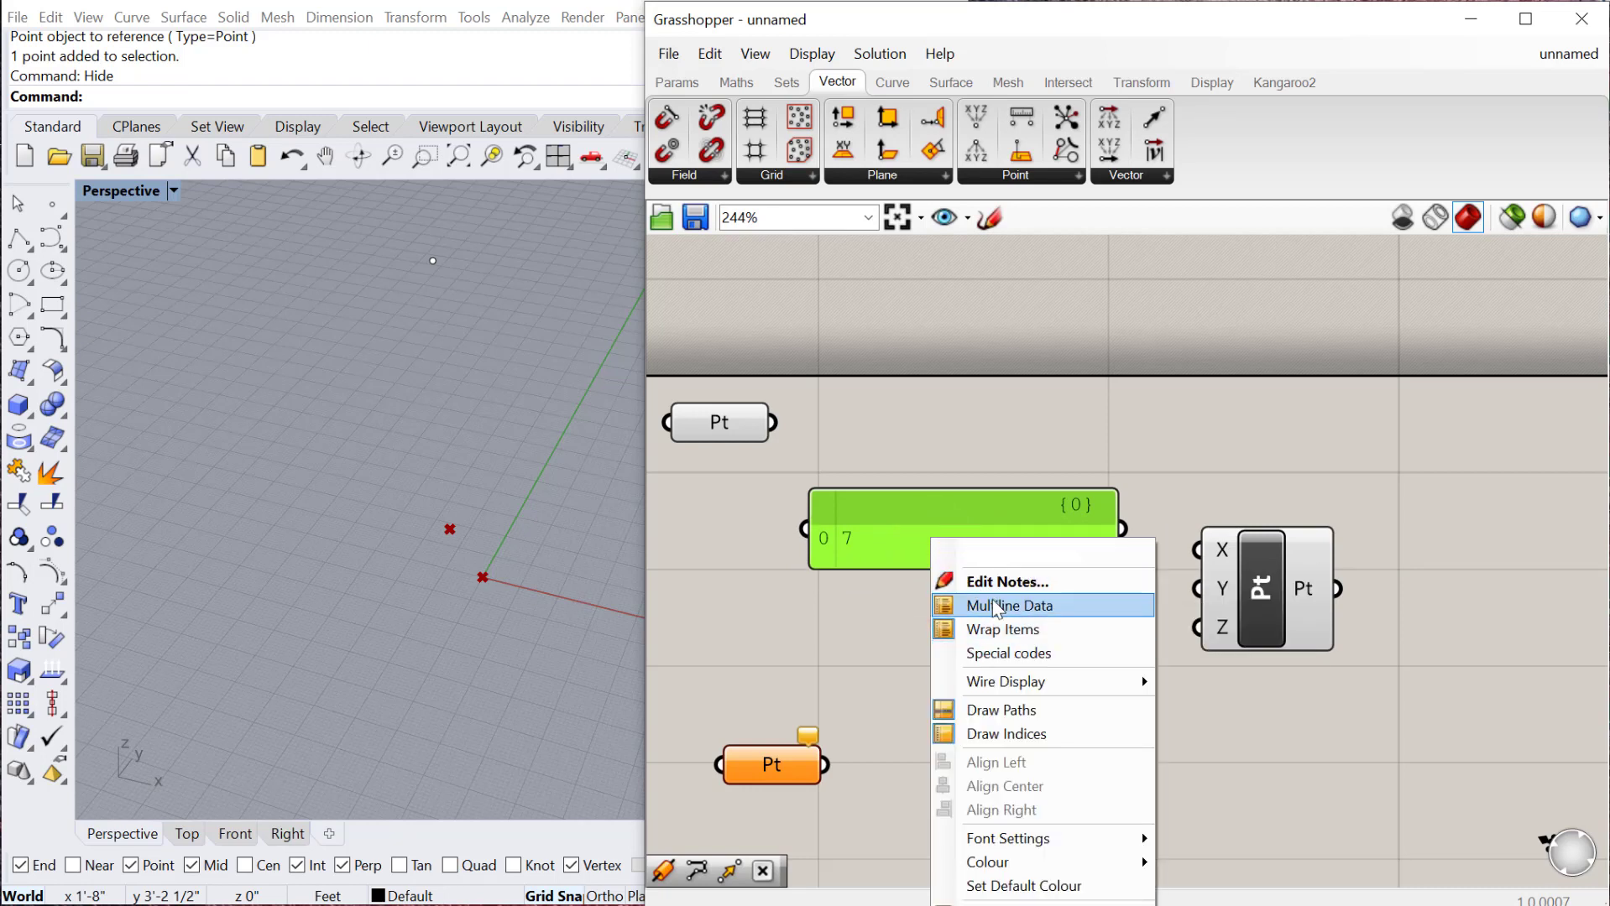
click(895, 445)
- Wire the Panel to the X input of Construct Point and space the two components slightly apart
drag(904, 513, 991, 517)
drag(1128, 532, 1198, 550)
drag(1286, 608, 1328, 613)
drag(996, 515, 1004, 514)
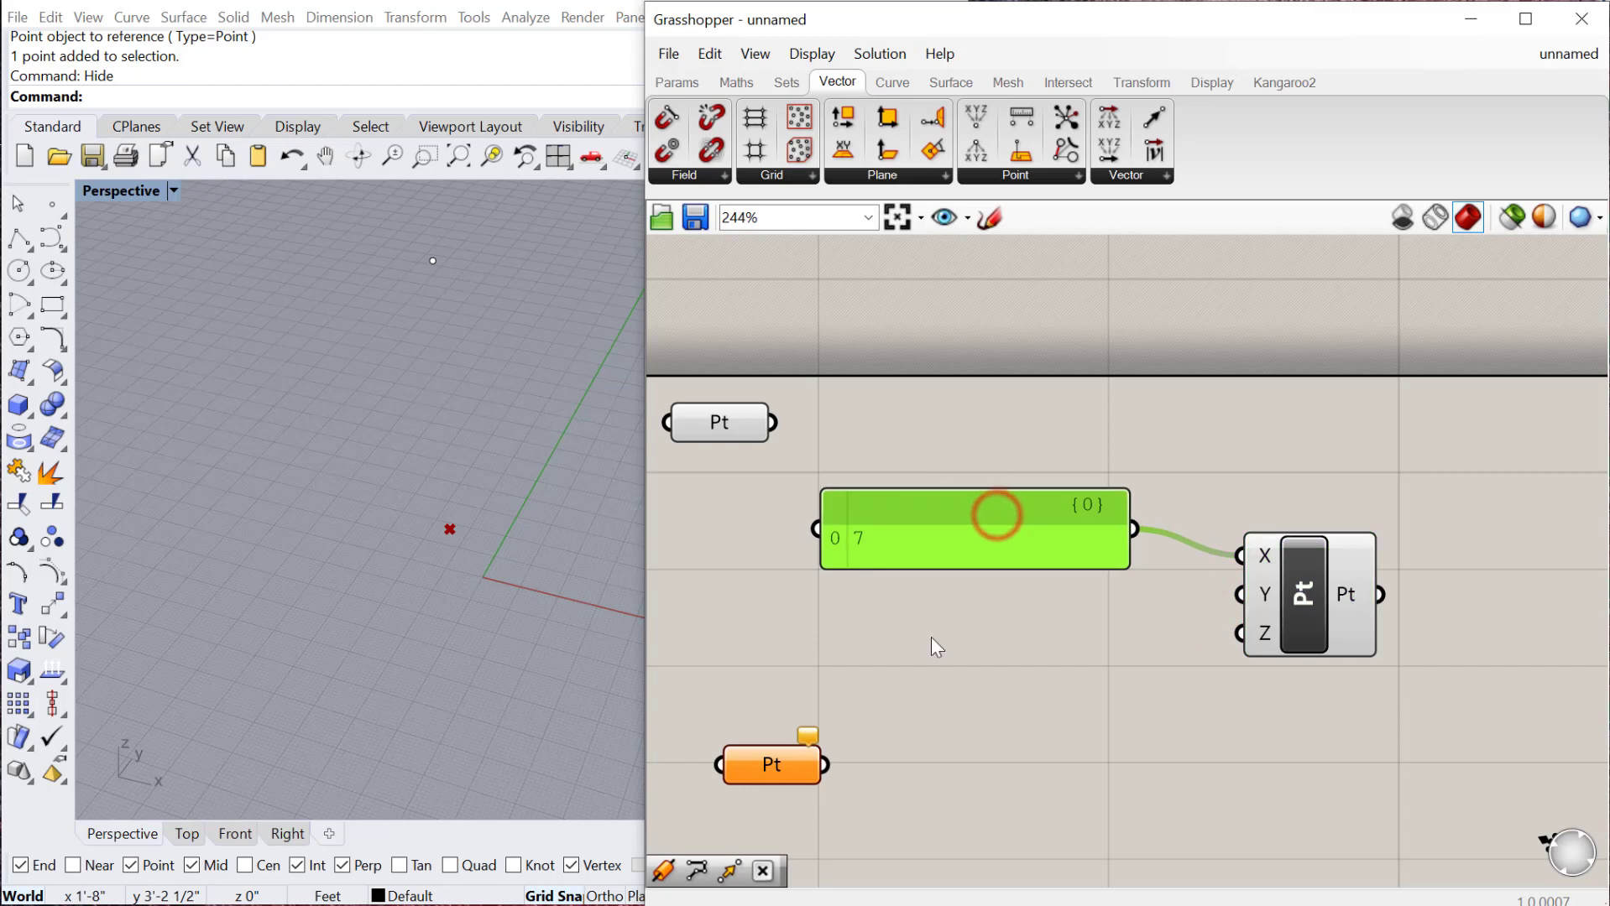
- Add a Number Slider directly below the Panel and move the lower Point parameter clear of it
click(682, 82)
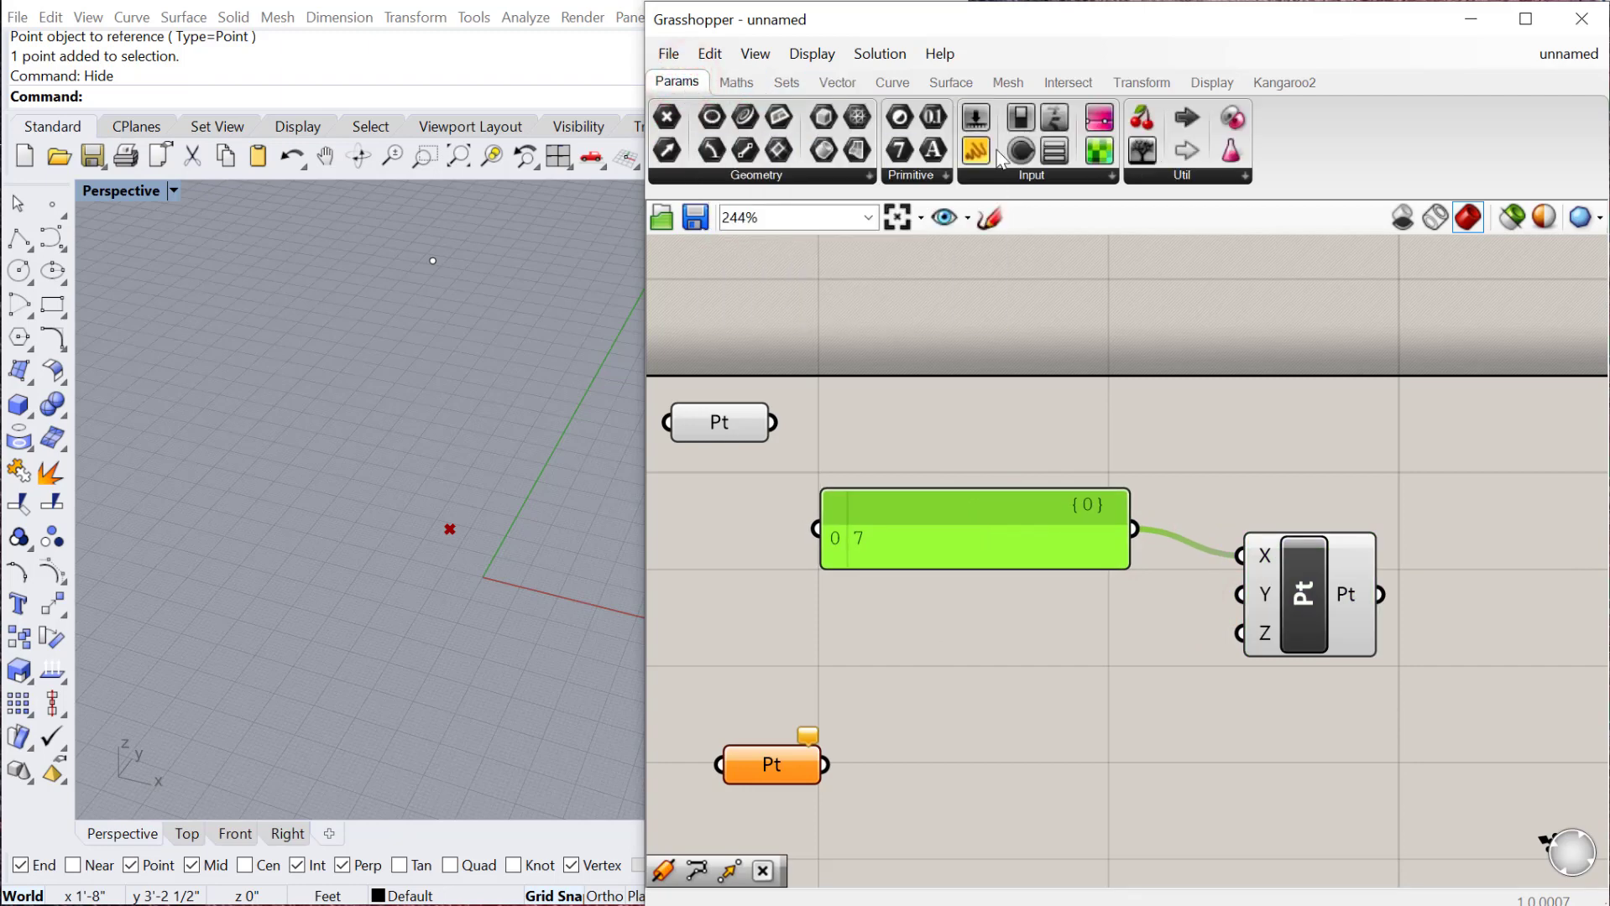
click(1053, 179)
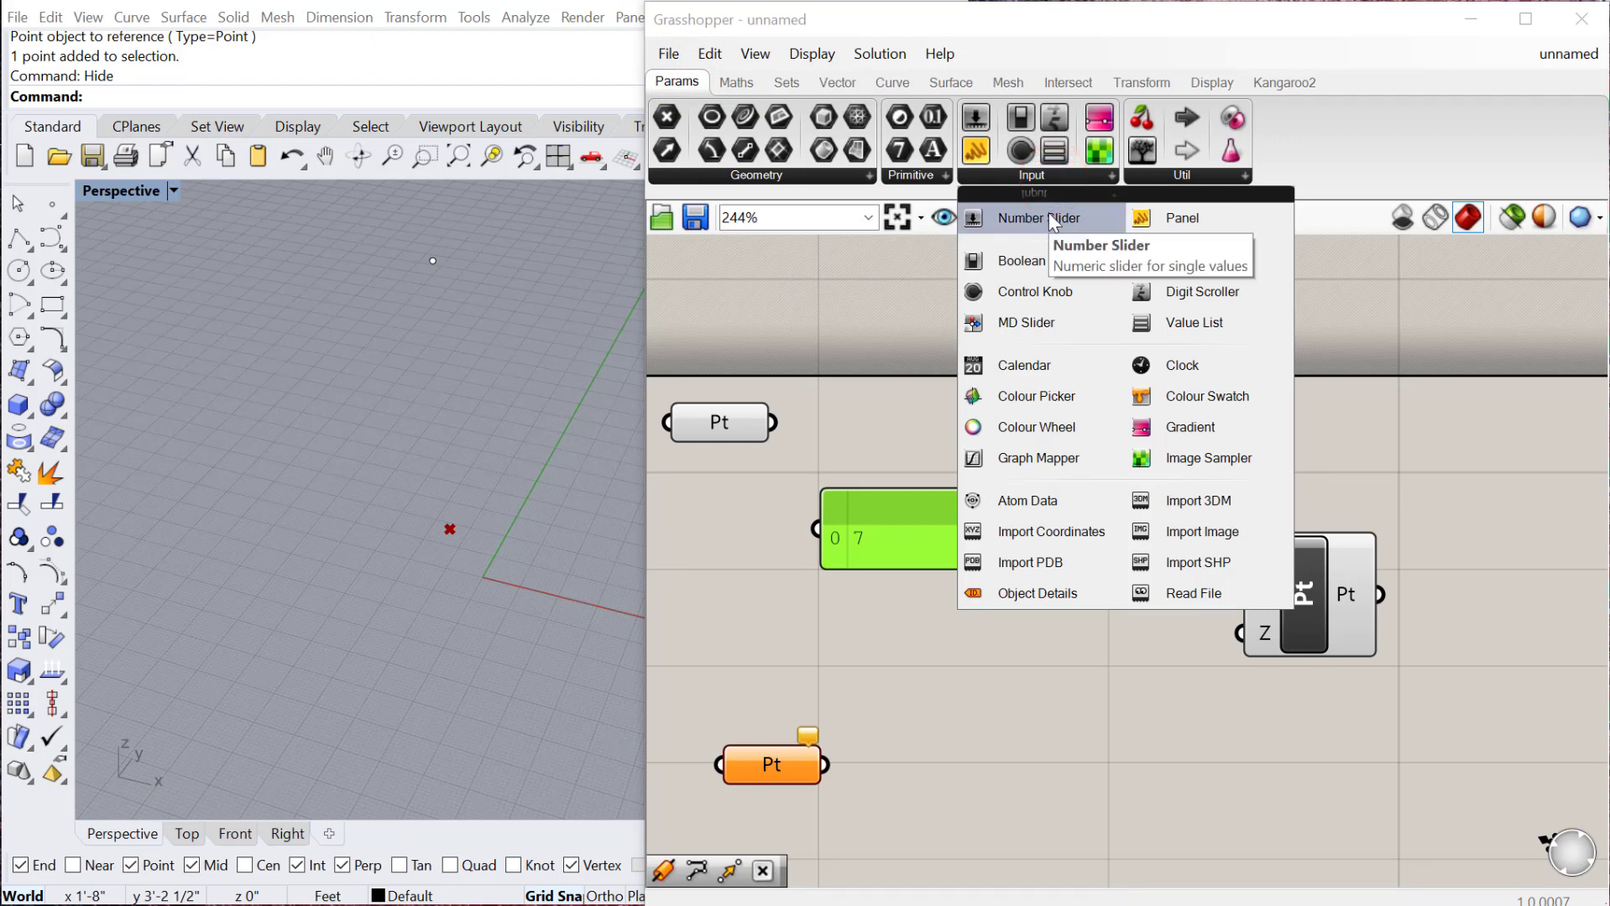
click(1050, 219)
click(965, 633)
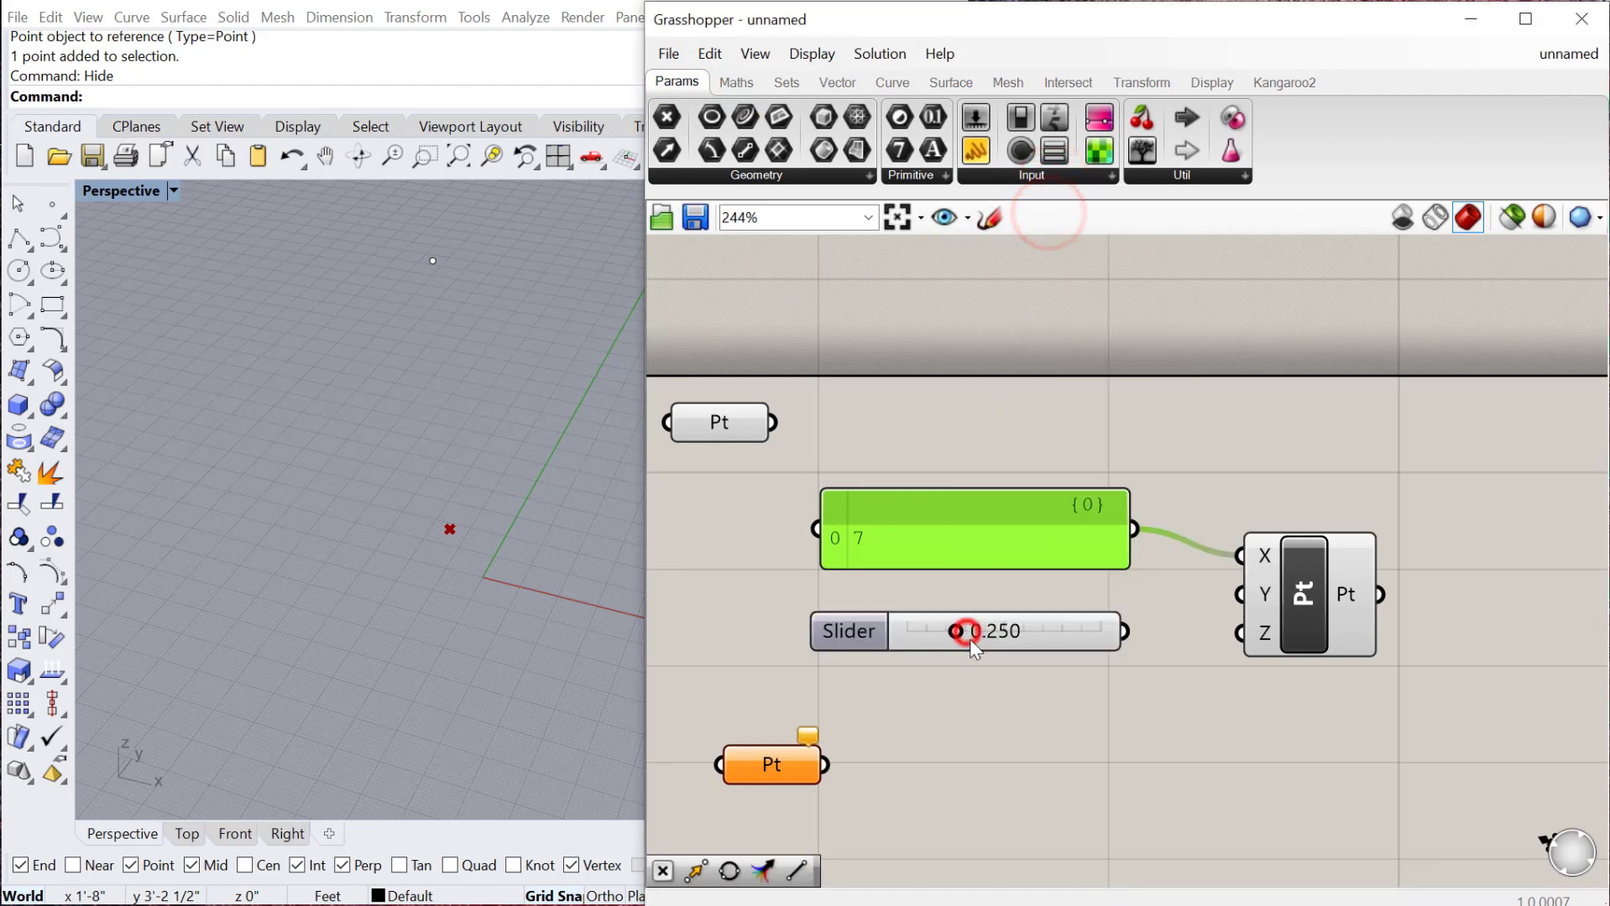
click(866, 635)
drag(873, 637, 863, 646)
drag(765, 766, 722, 789)
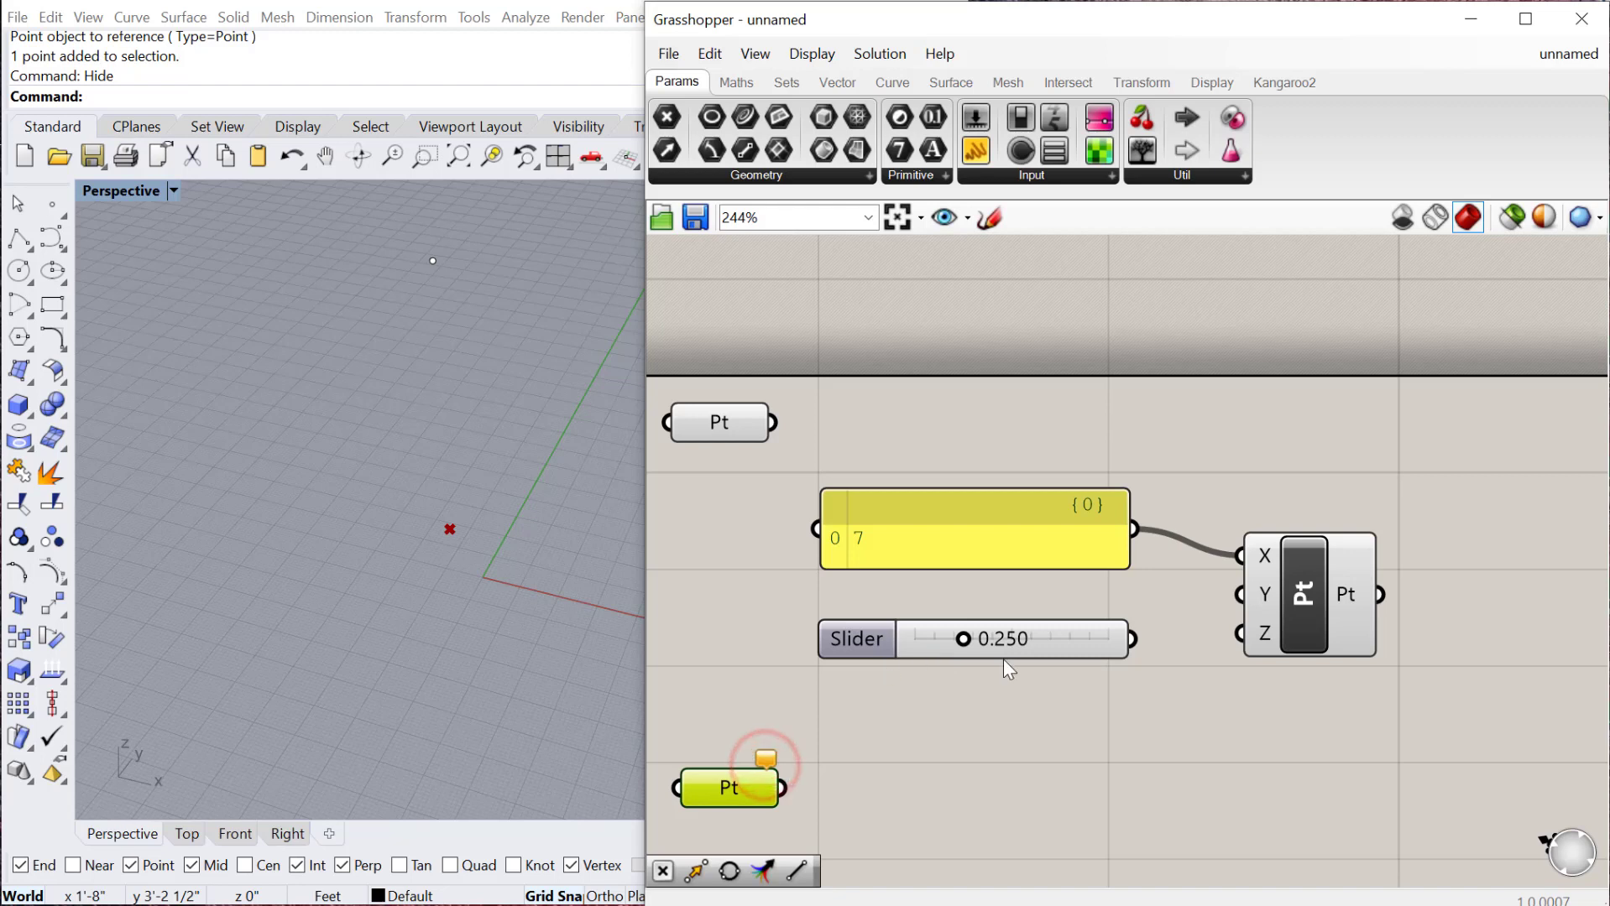
- Open the new slider's settings and try the N, E and O rounding modes
mouse_move(969, 645)
mouse_down()
mouse_move(924, 648)
mouse_move(1123, 650)
mouse_move(944, 646)
mouse_up()
double_click(867, 638)
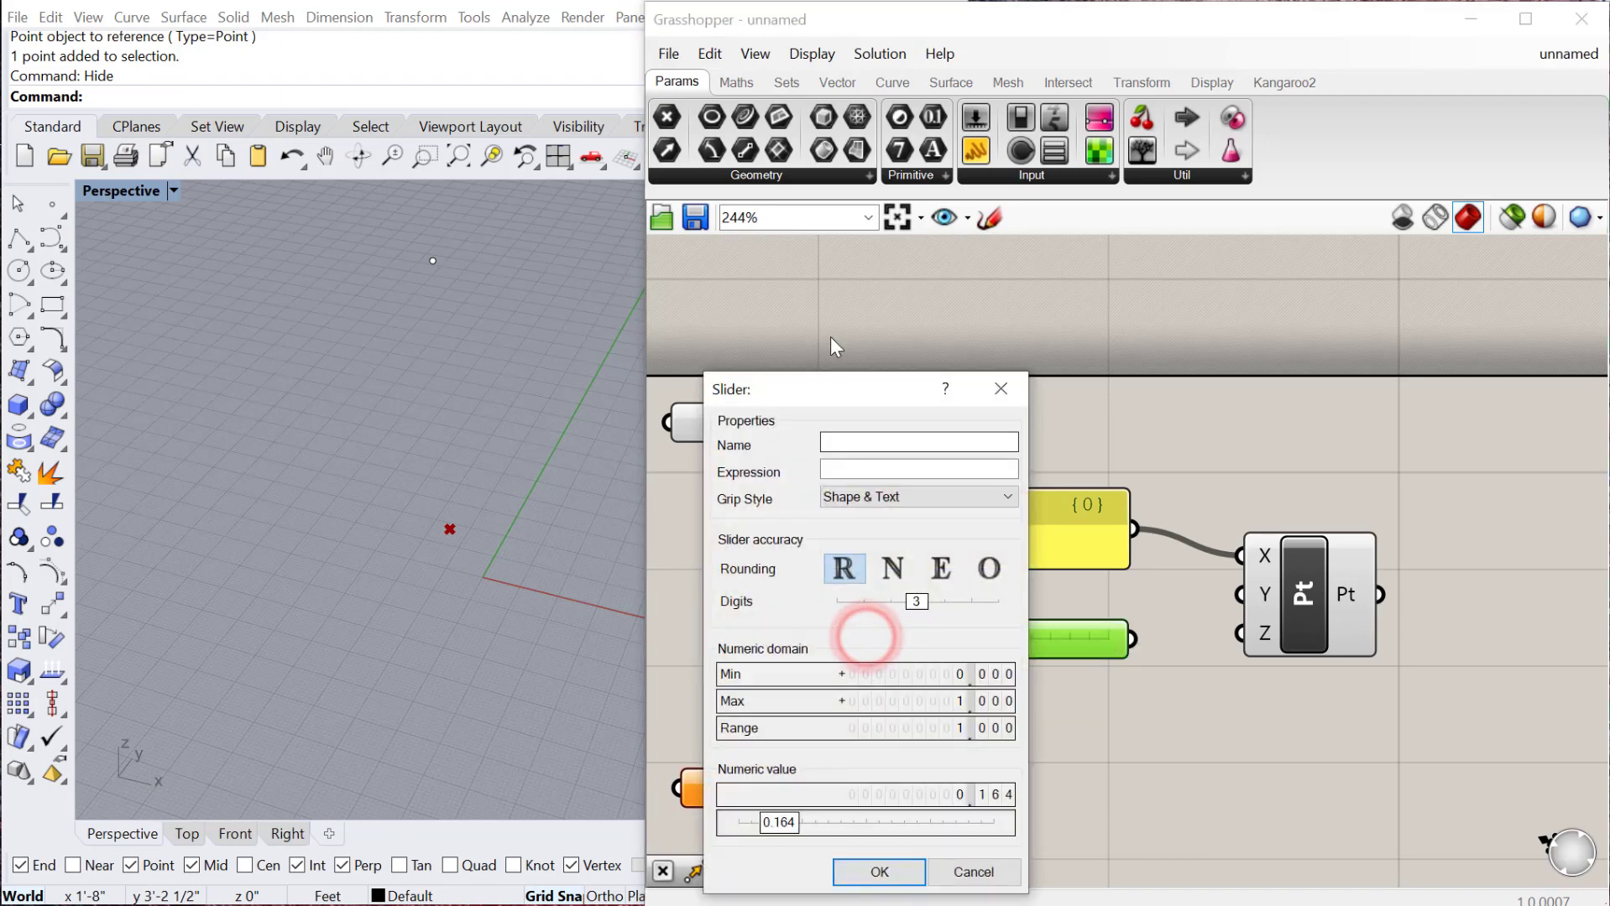
drag(833, 390, 872, 310)
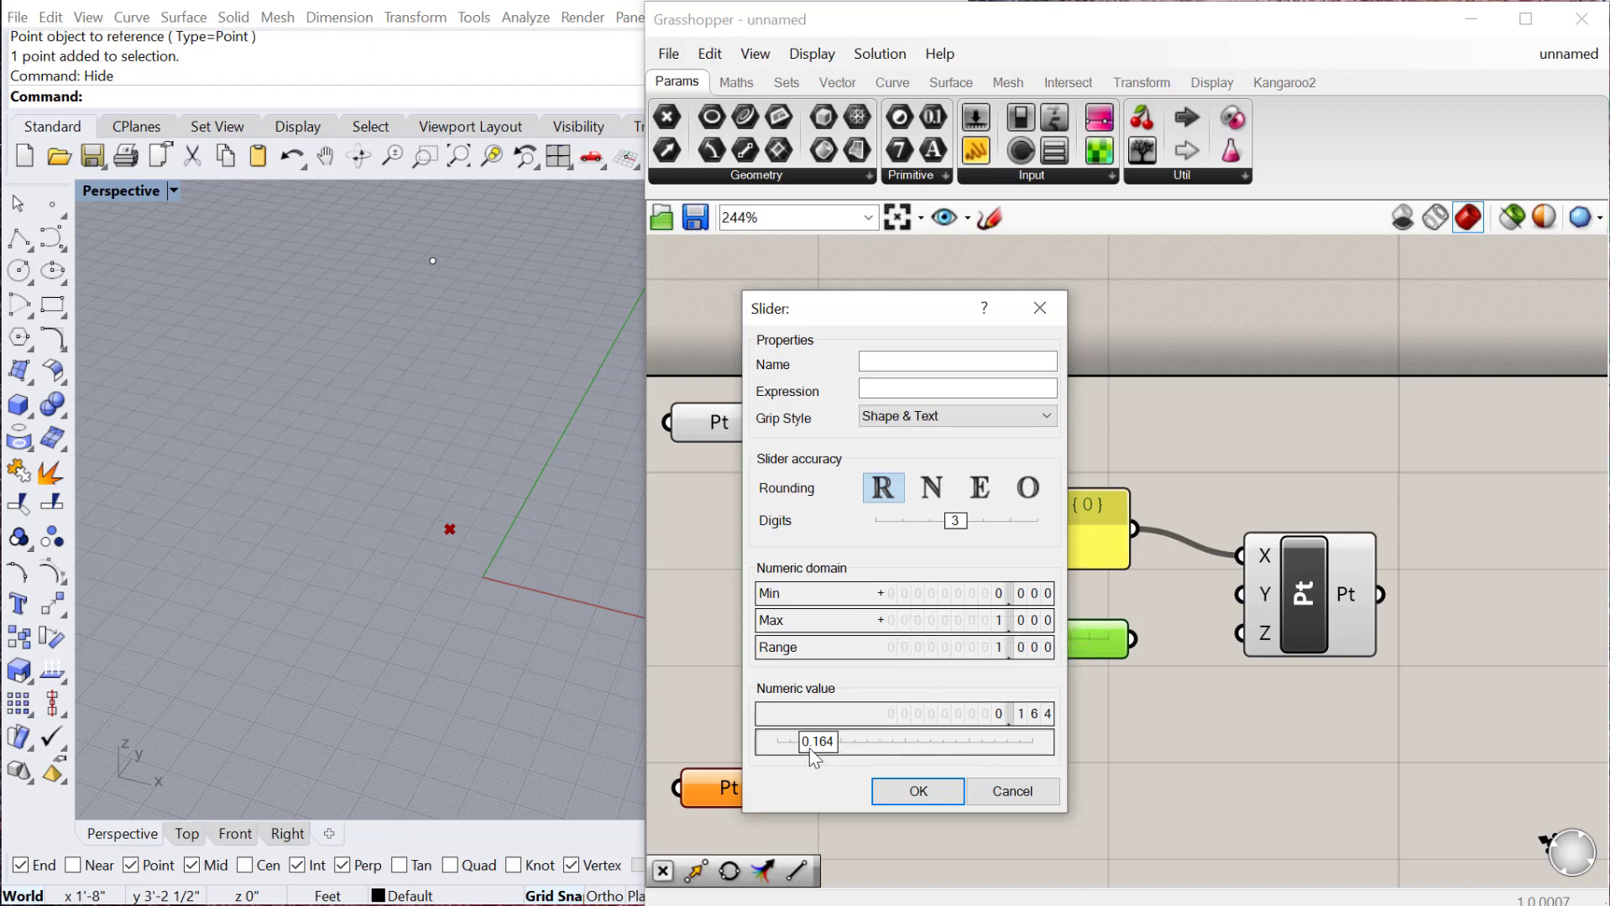
click(883, 491)
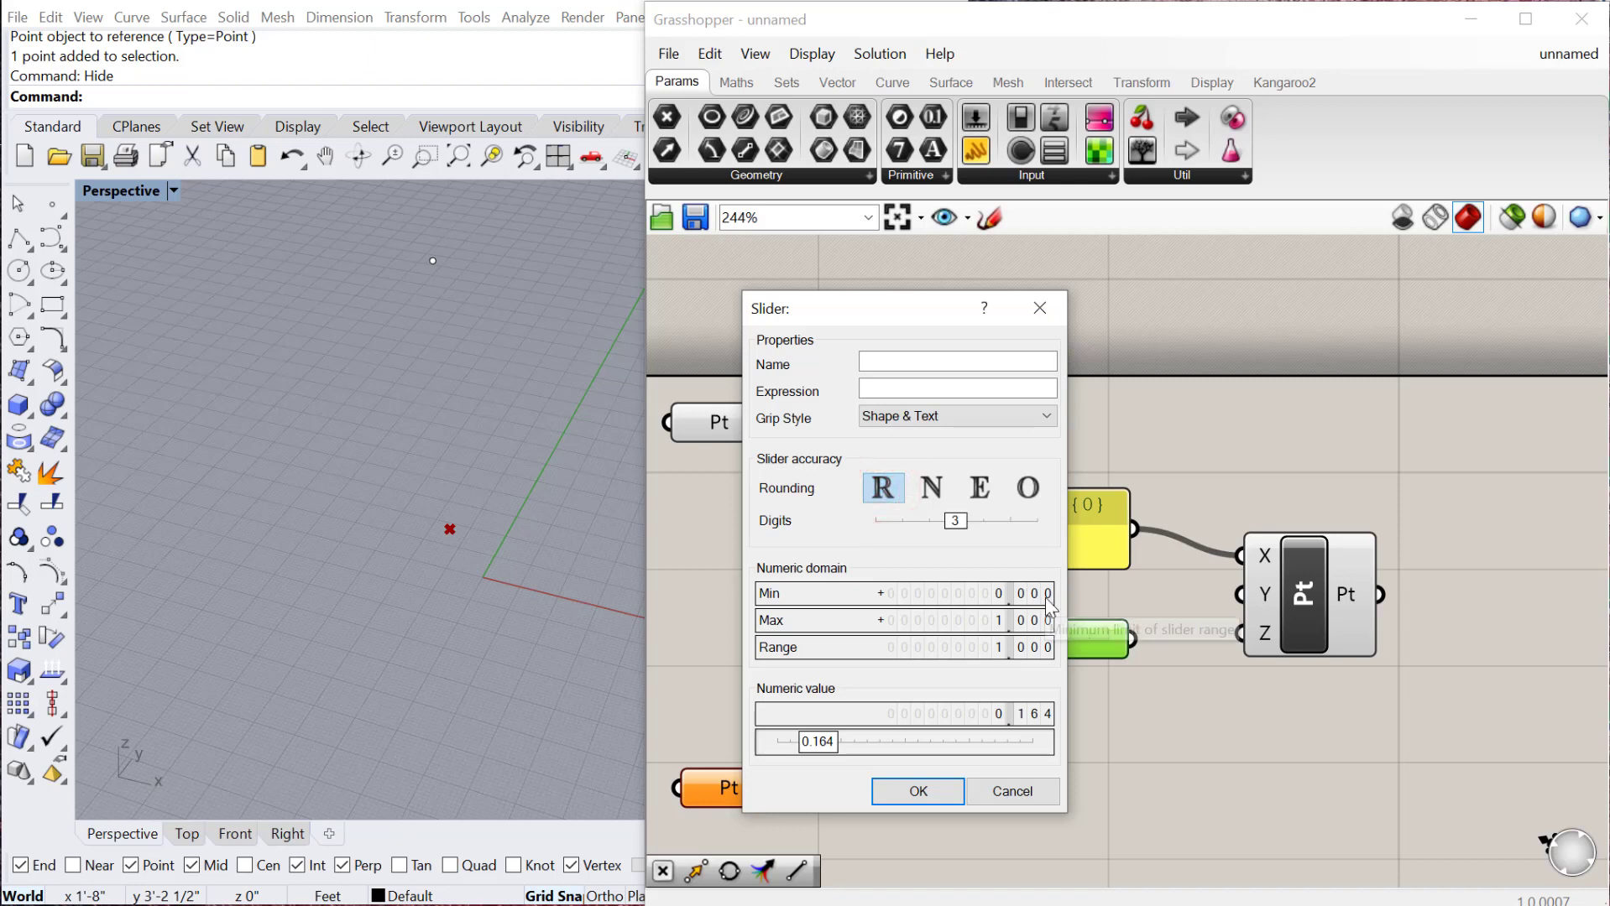
click(928, 494)
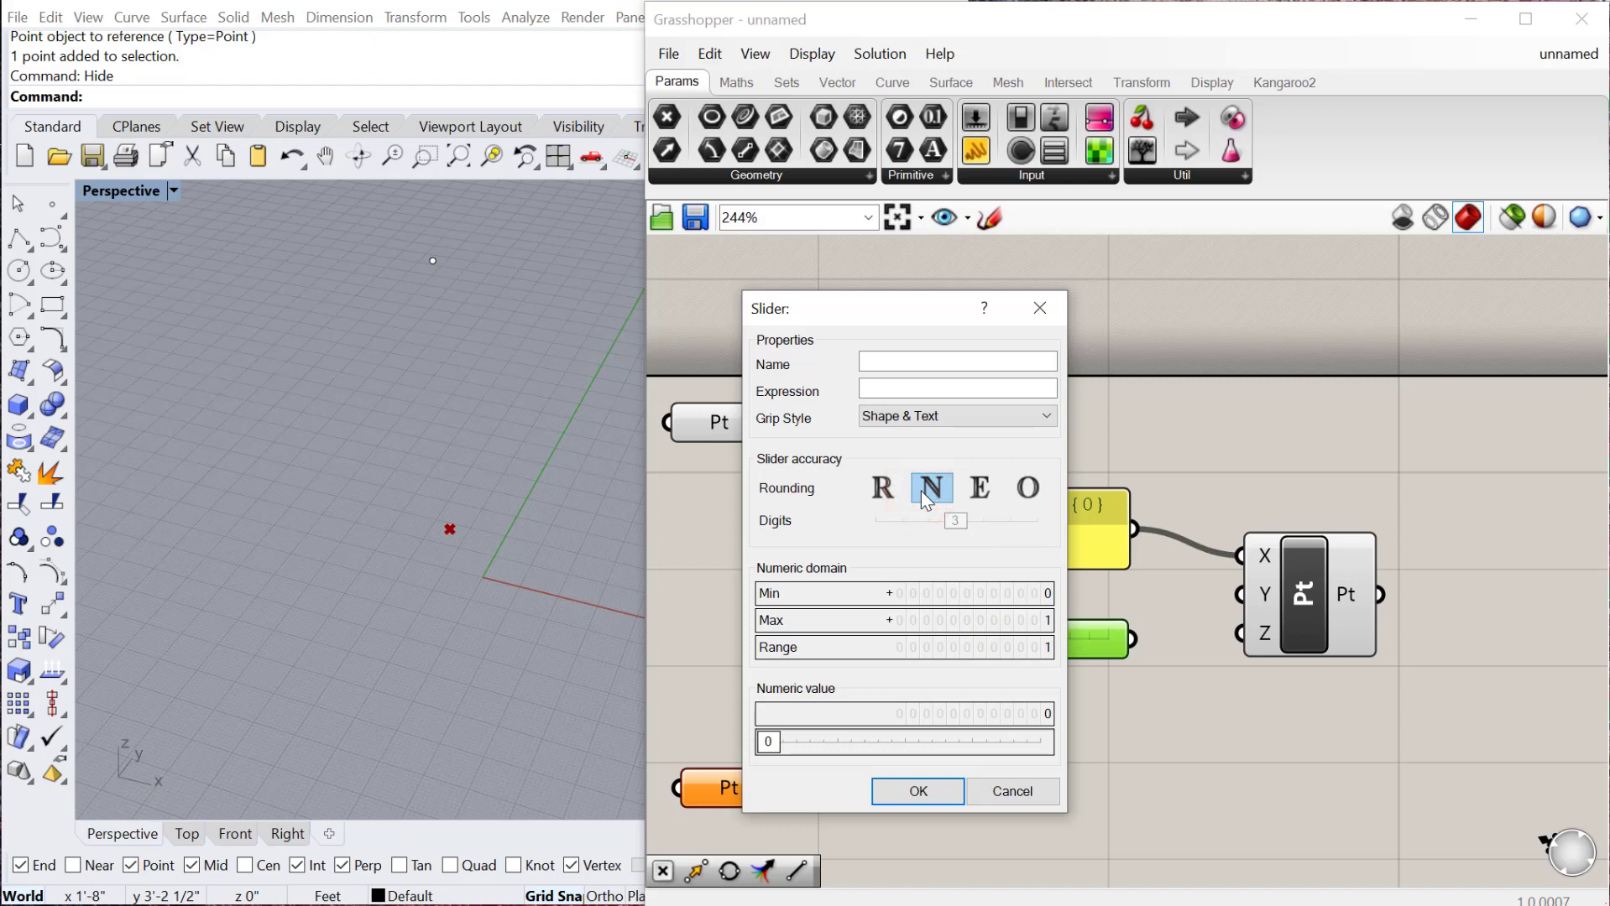
click(980, 490)
click(1026, 478)
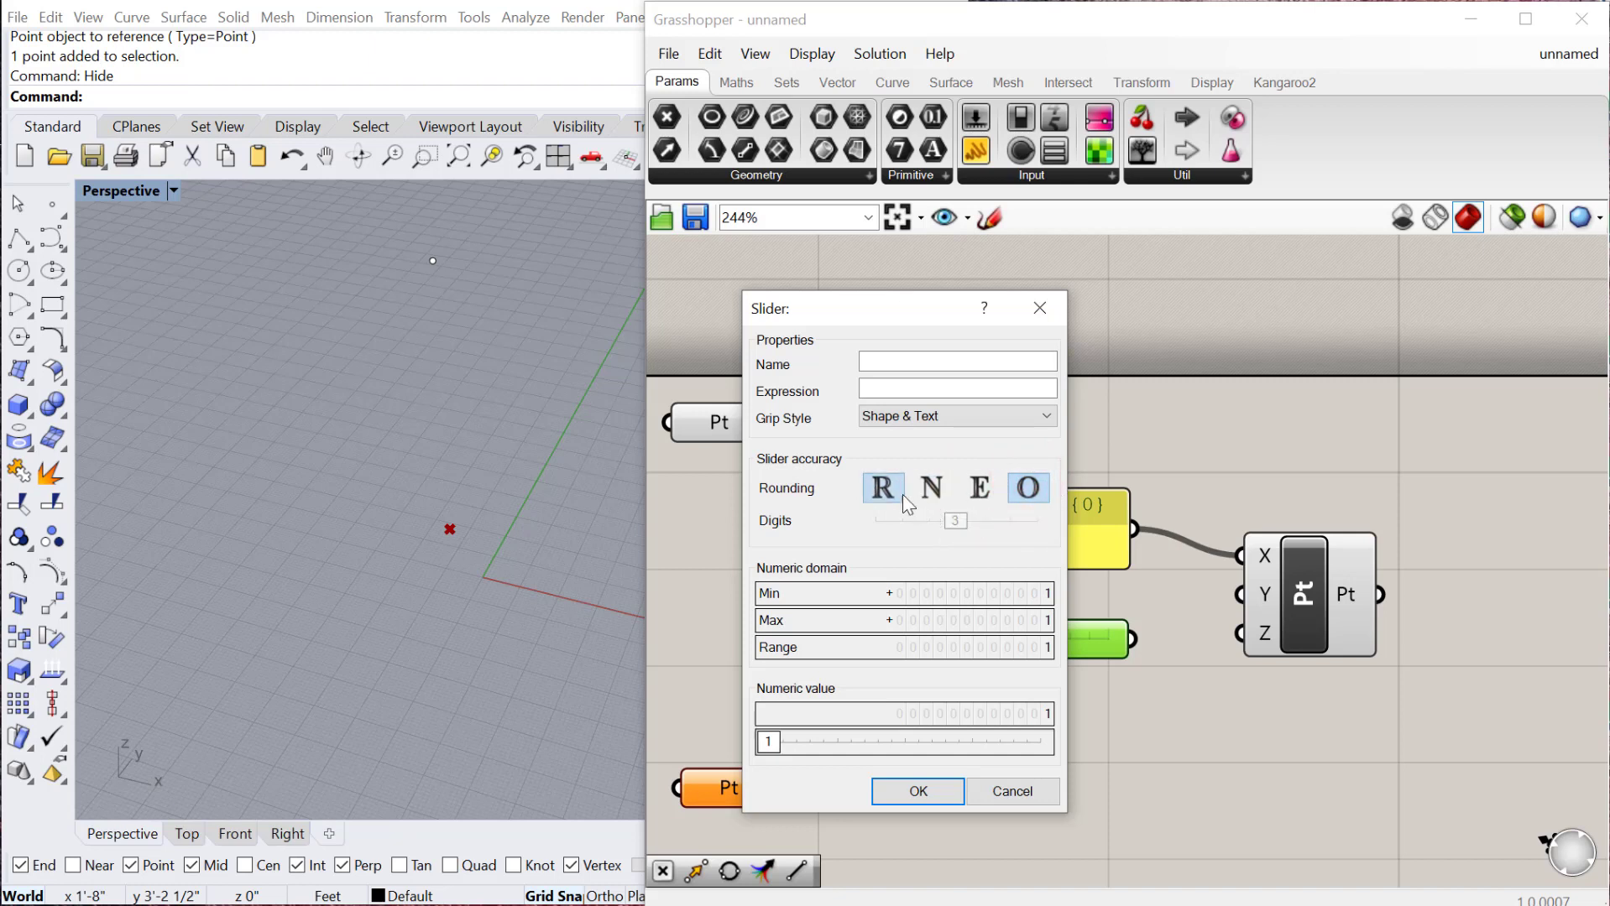
- Name the slider "Y Value" with R rounding and set its numeric domain from -10 to 10
click(886, 364)
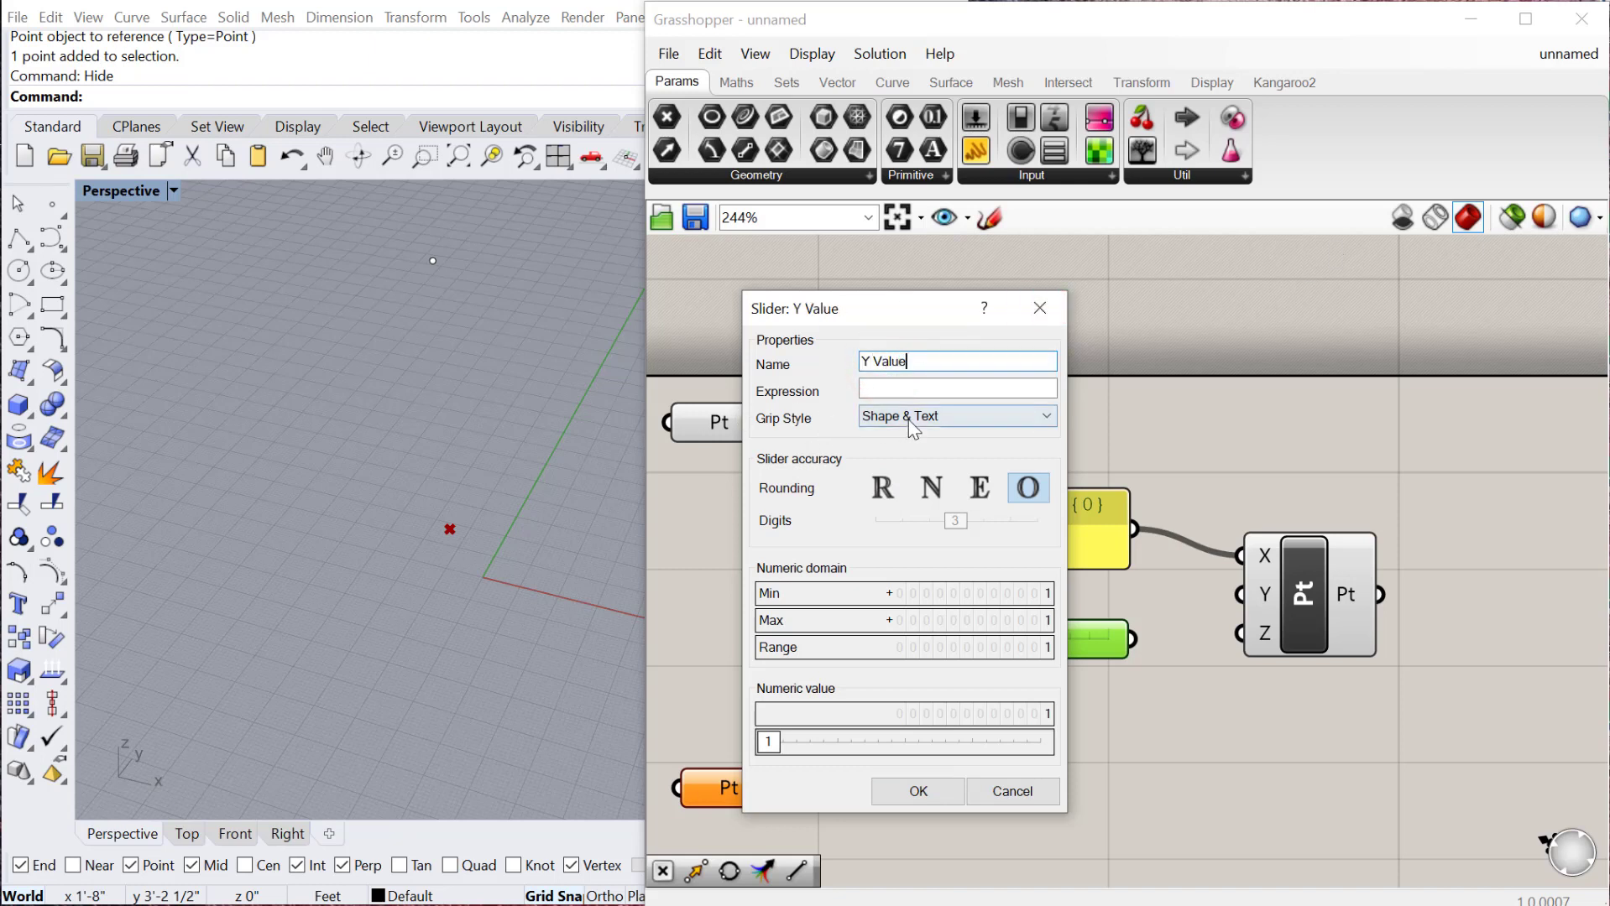
click(896, 490)
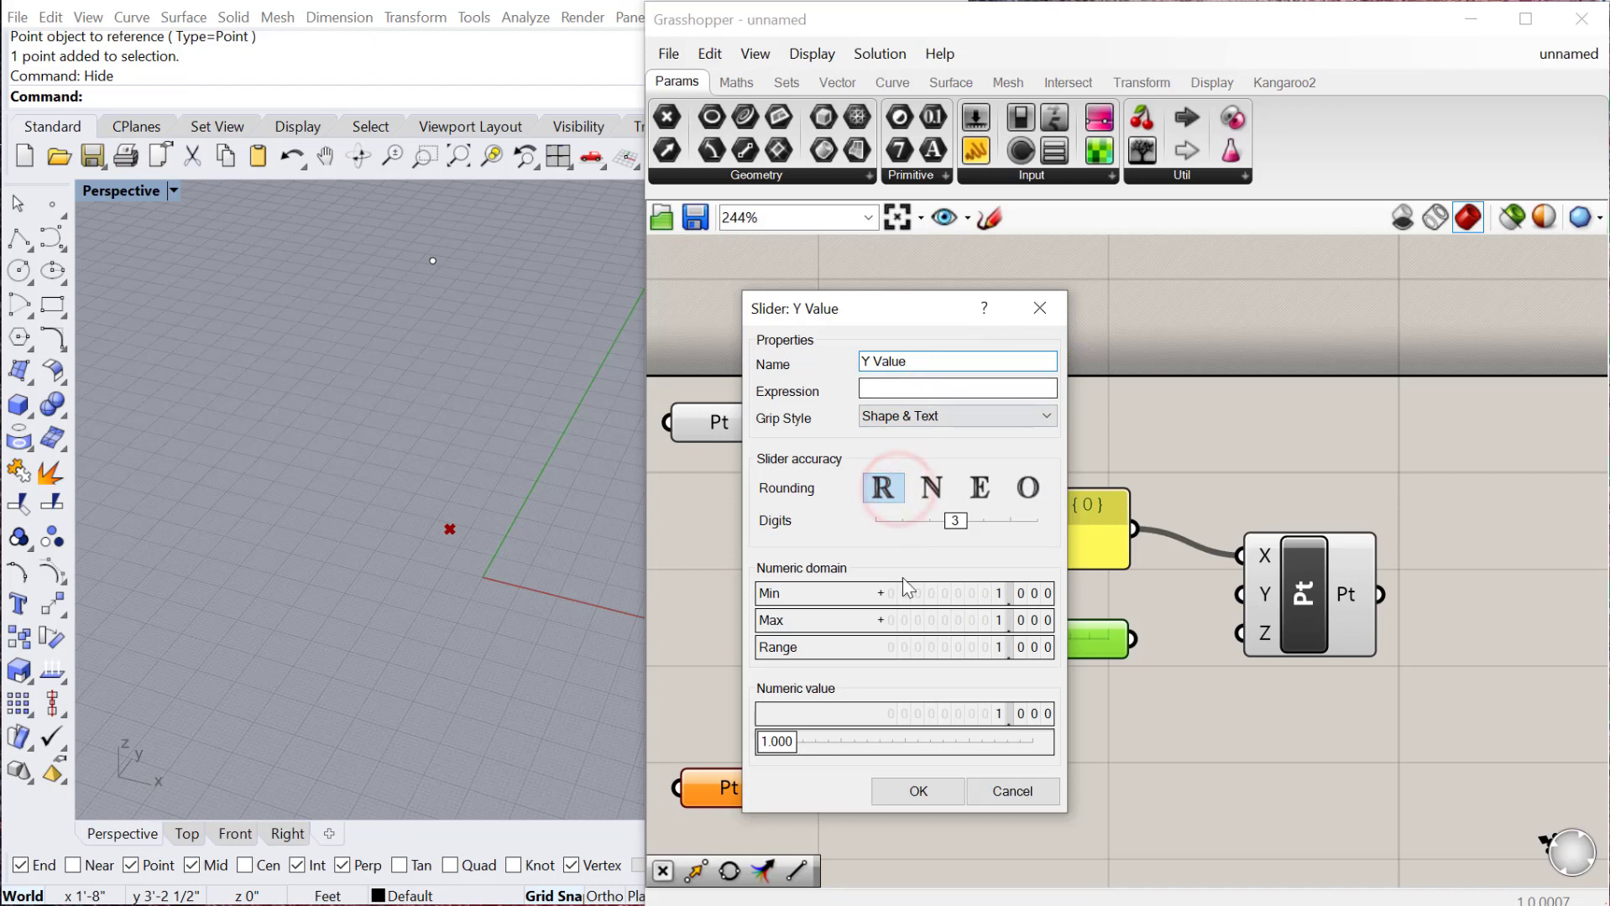
double_click(949, 595)
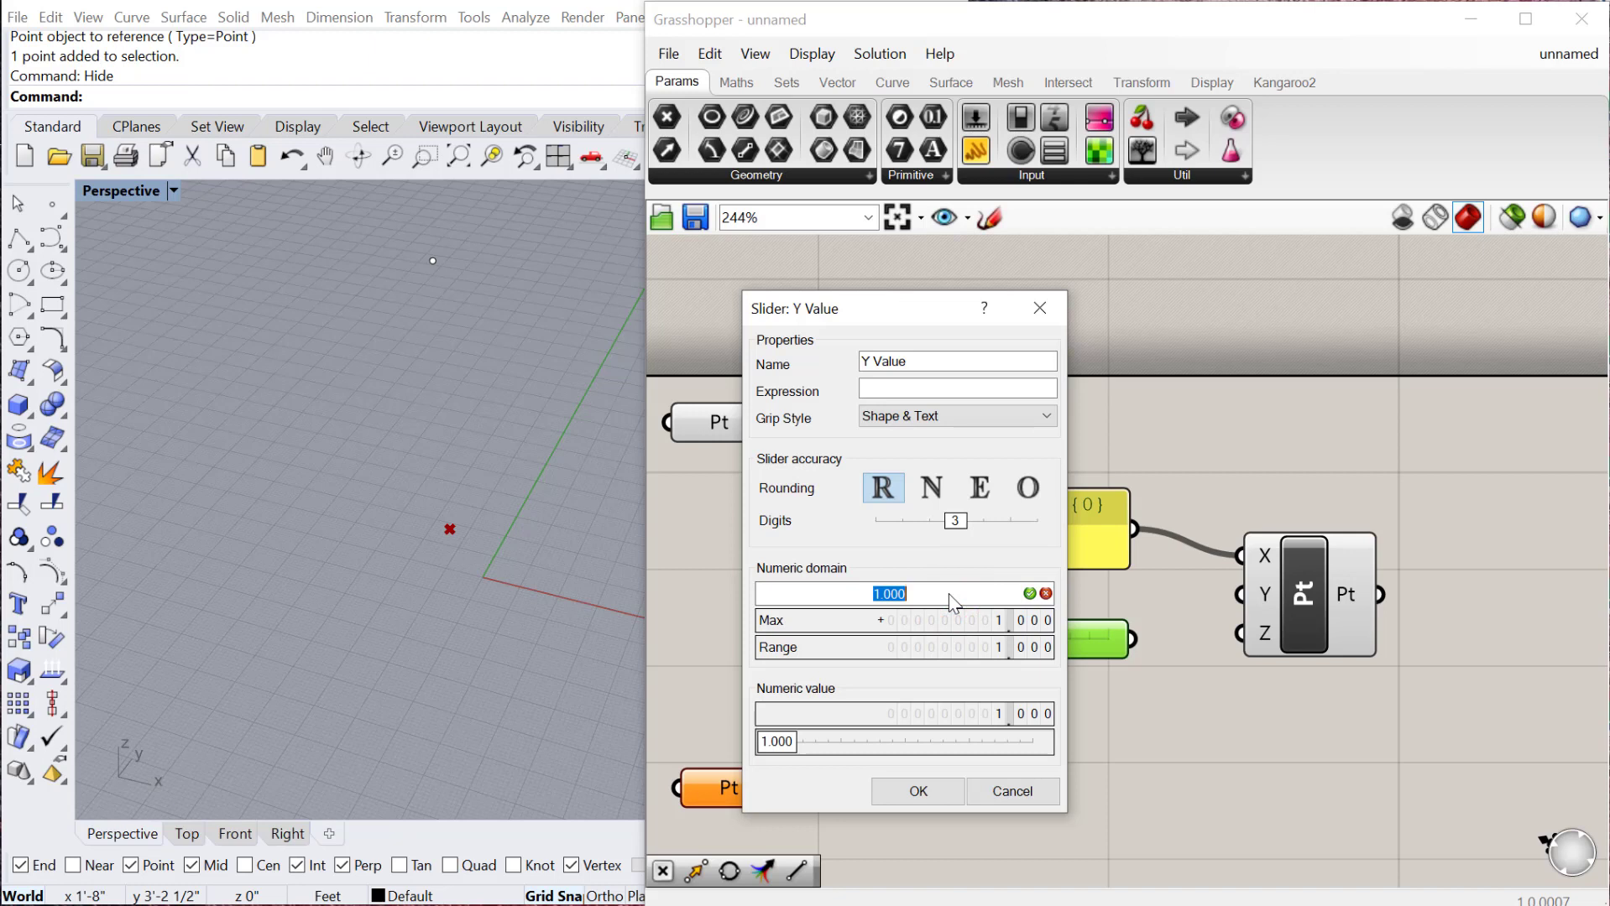
text(-10)
key(Return)
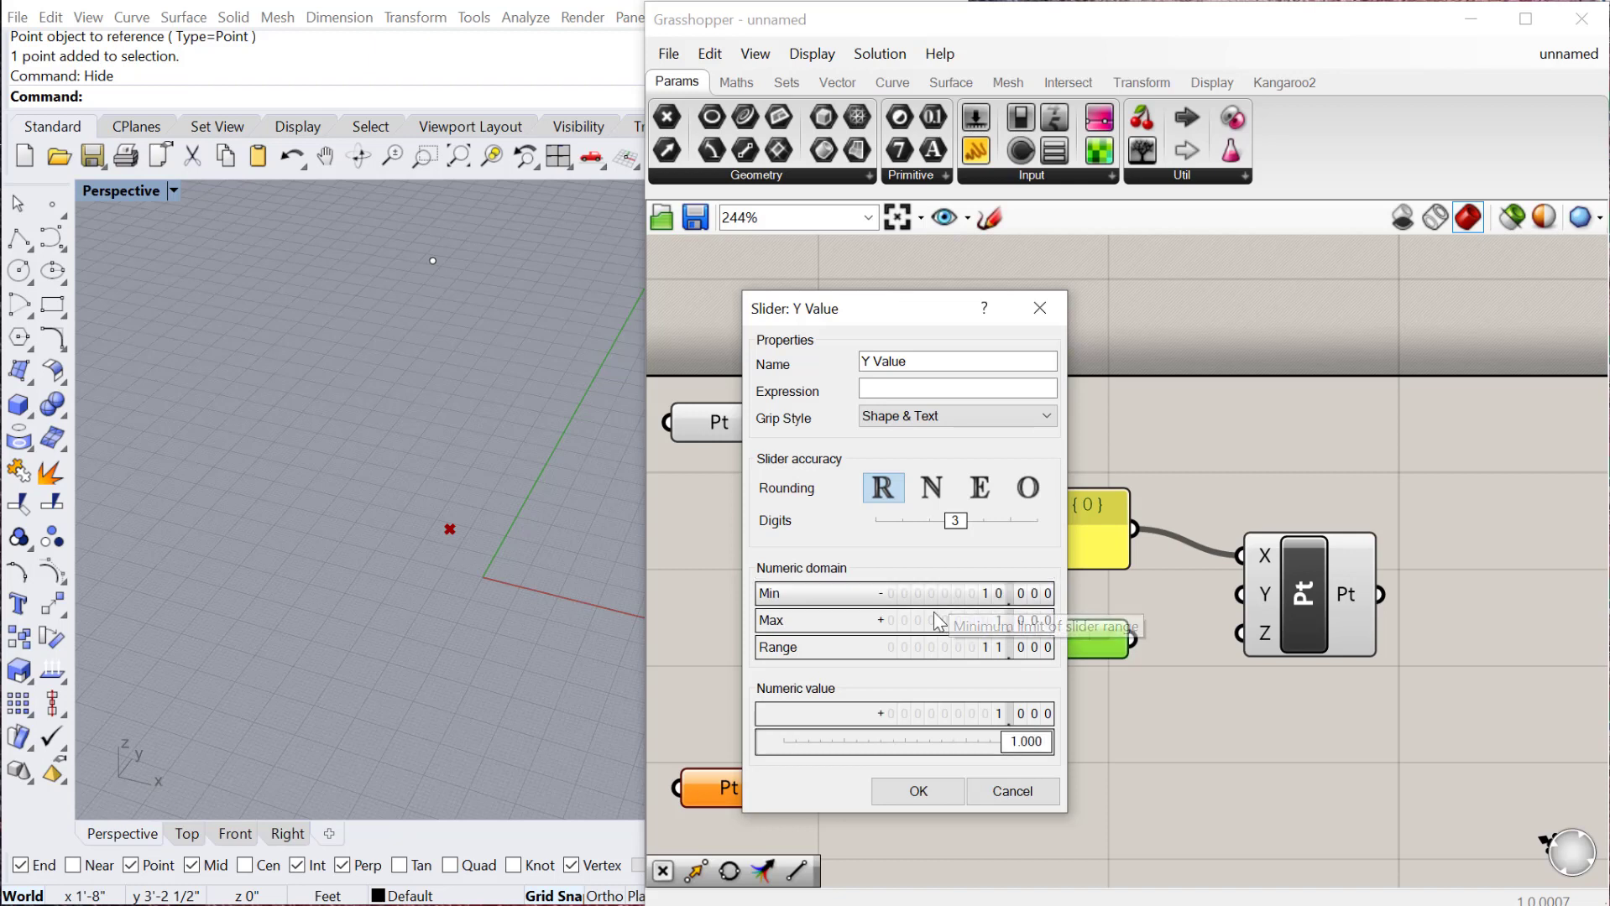
double_click(932, 621)
text(10)
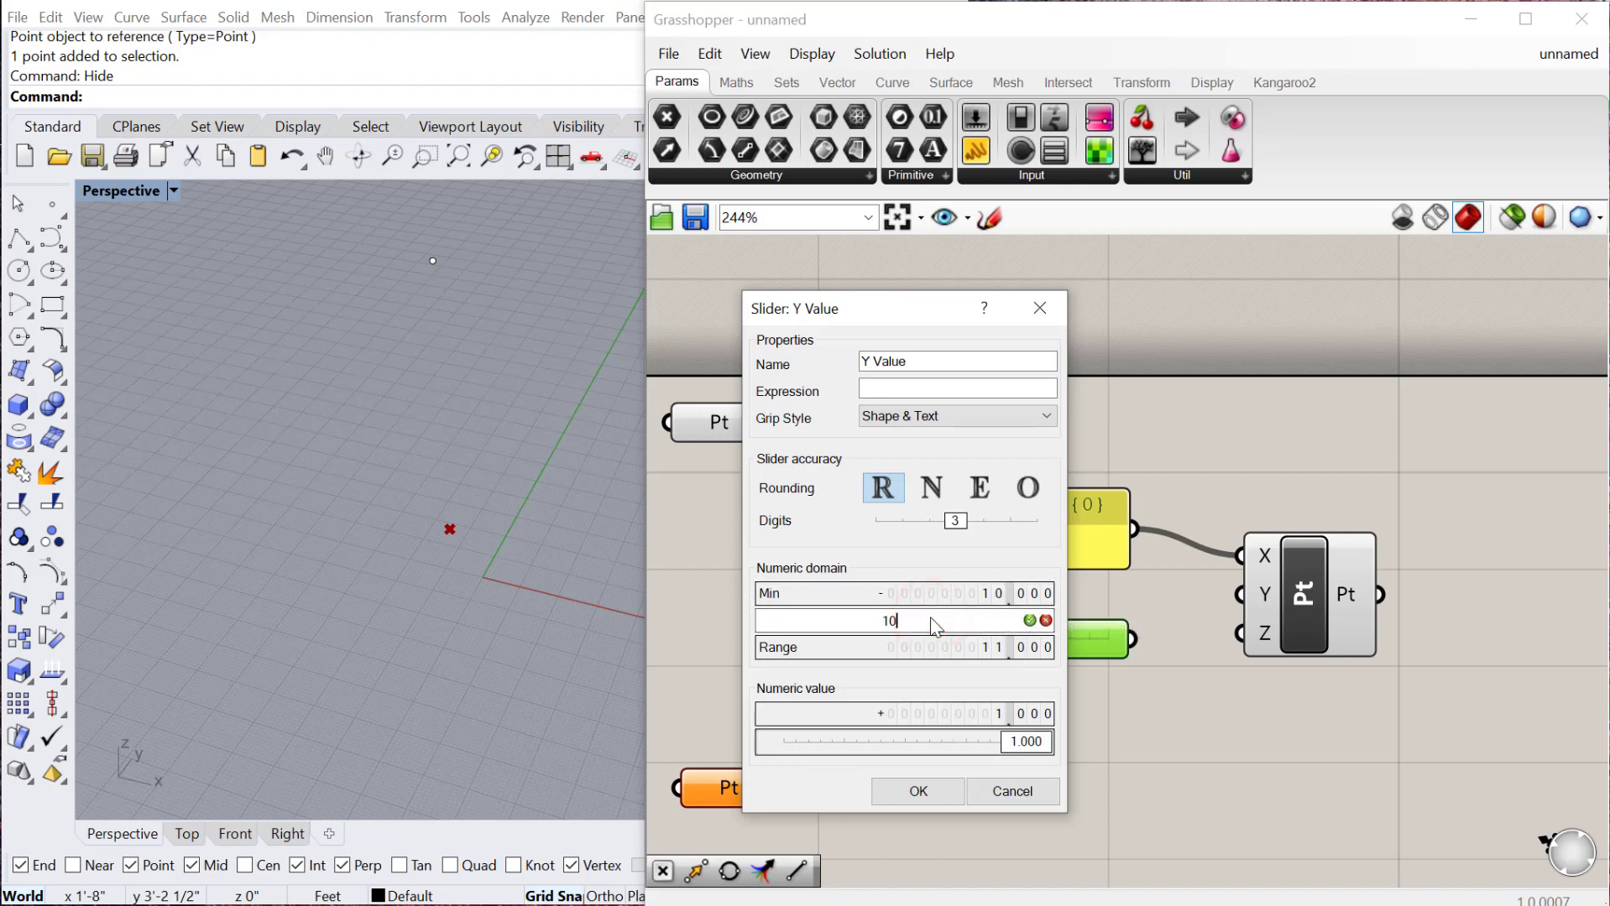
click(918, 791)
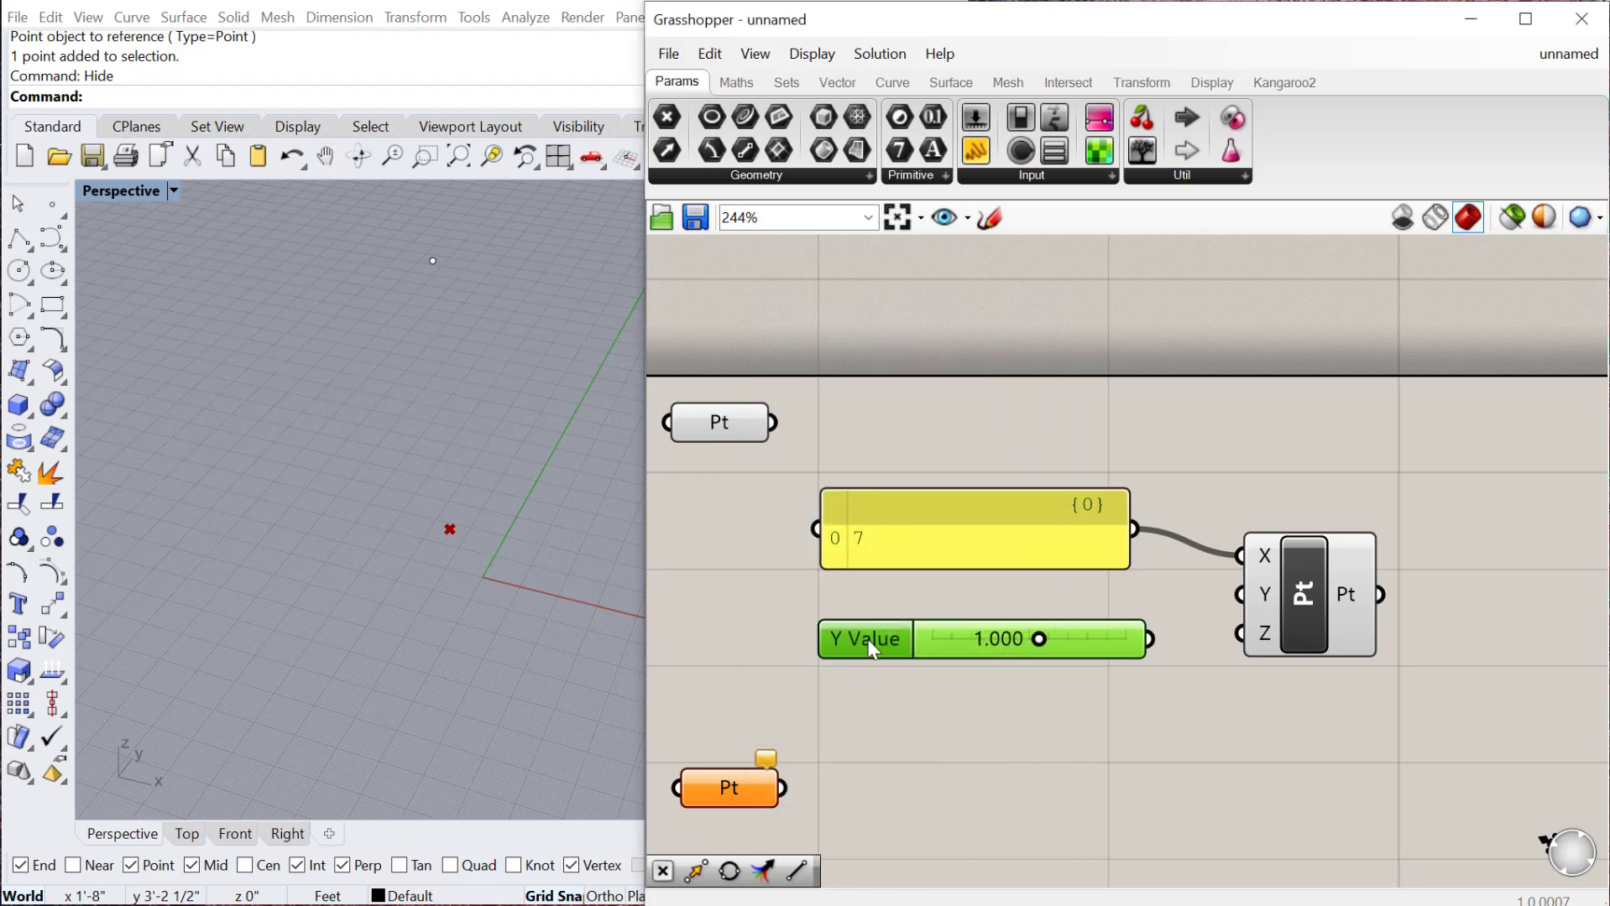
- Set the Y Value slider to 10.000 and wire it to the Y input of Construct Point, aligned below the Panel
drag(1039, 643, 1240, 595)
drag(866, 639, 864, 625)
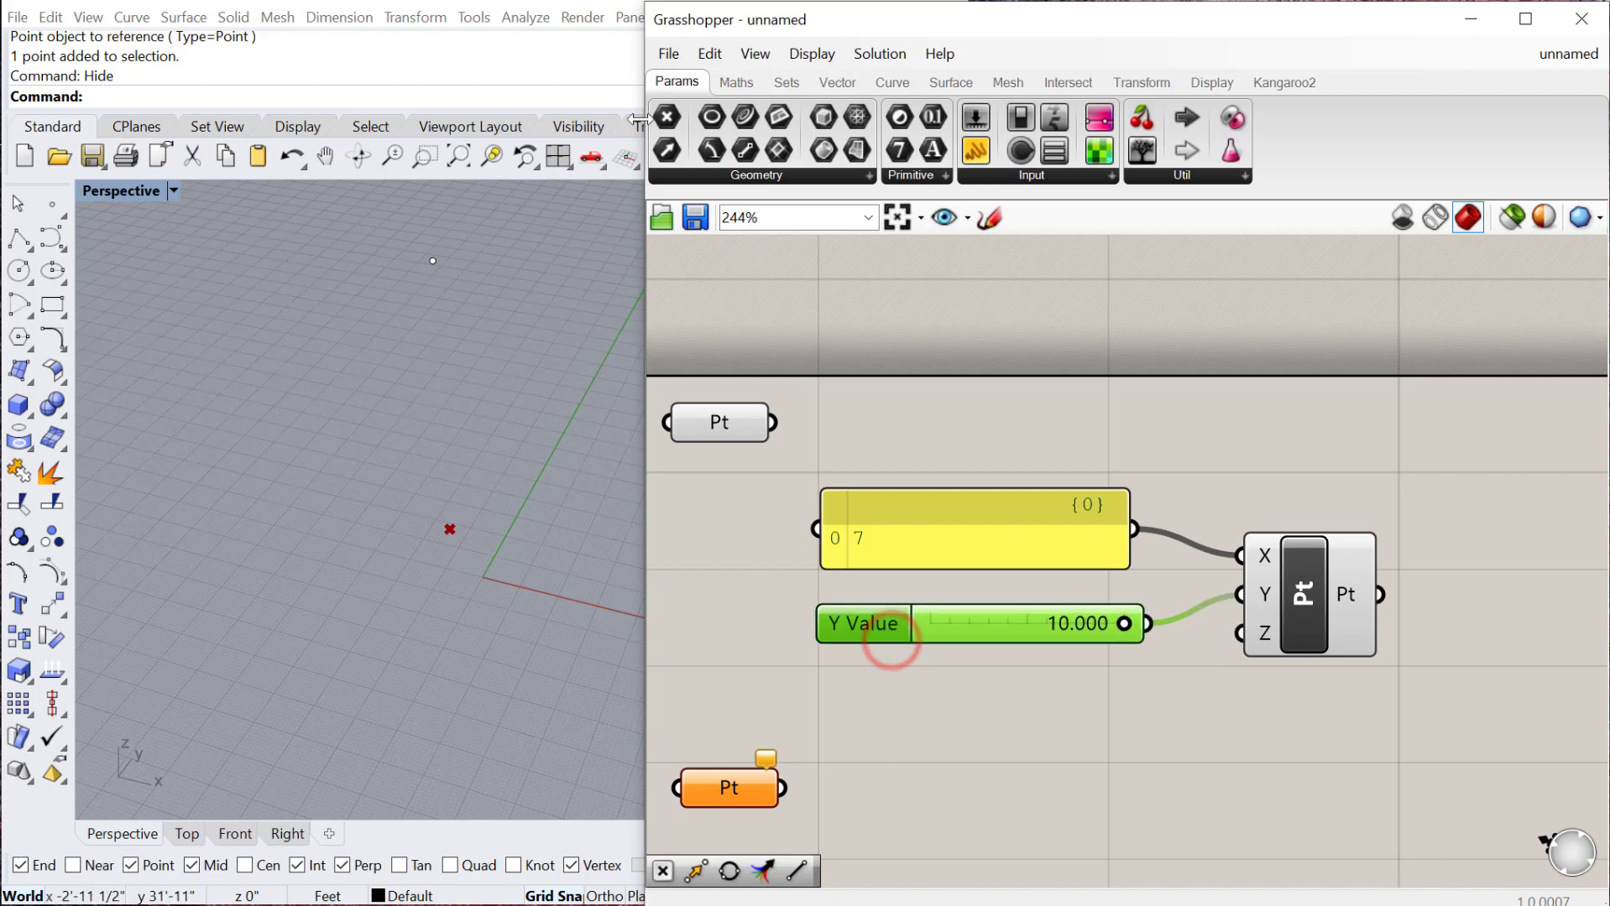
- Add a Number parameter from the primitive parameters below the Y Value slider
click(720, 174)
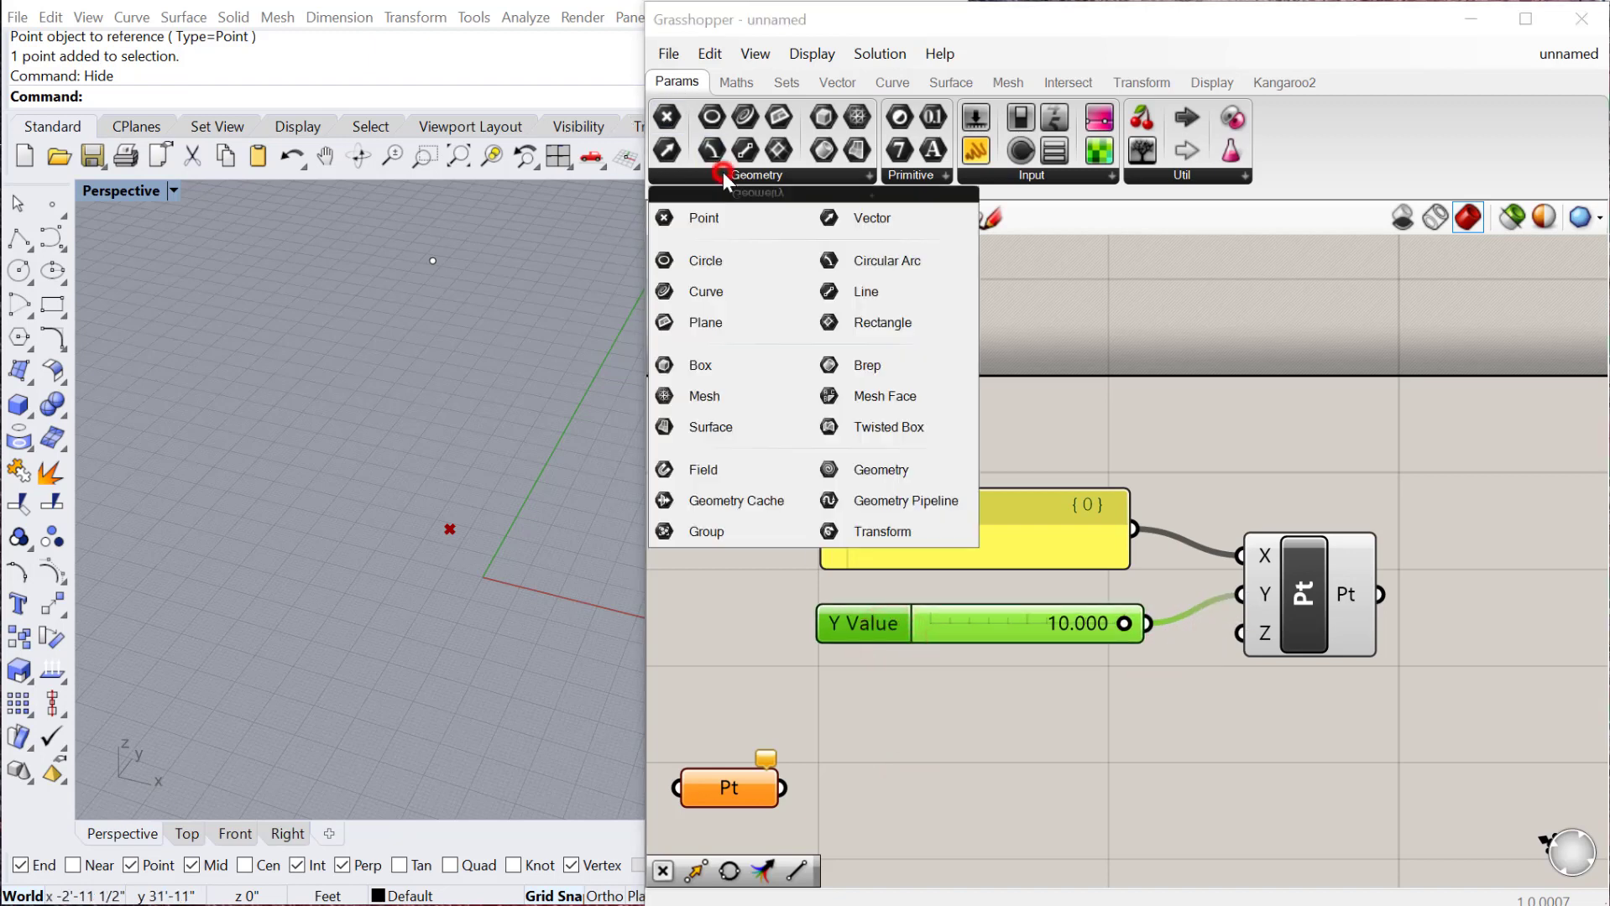
click(901, 176)
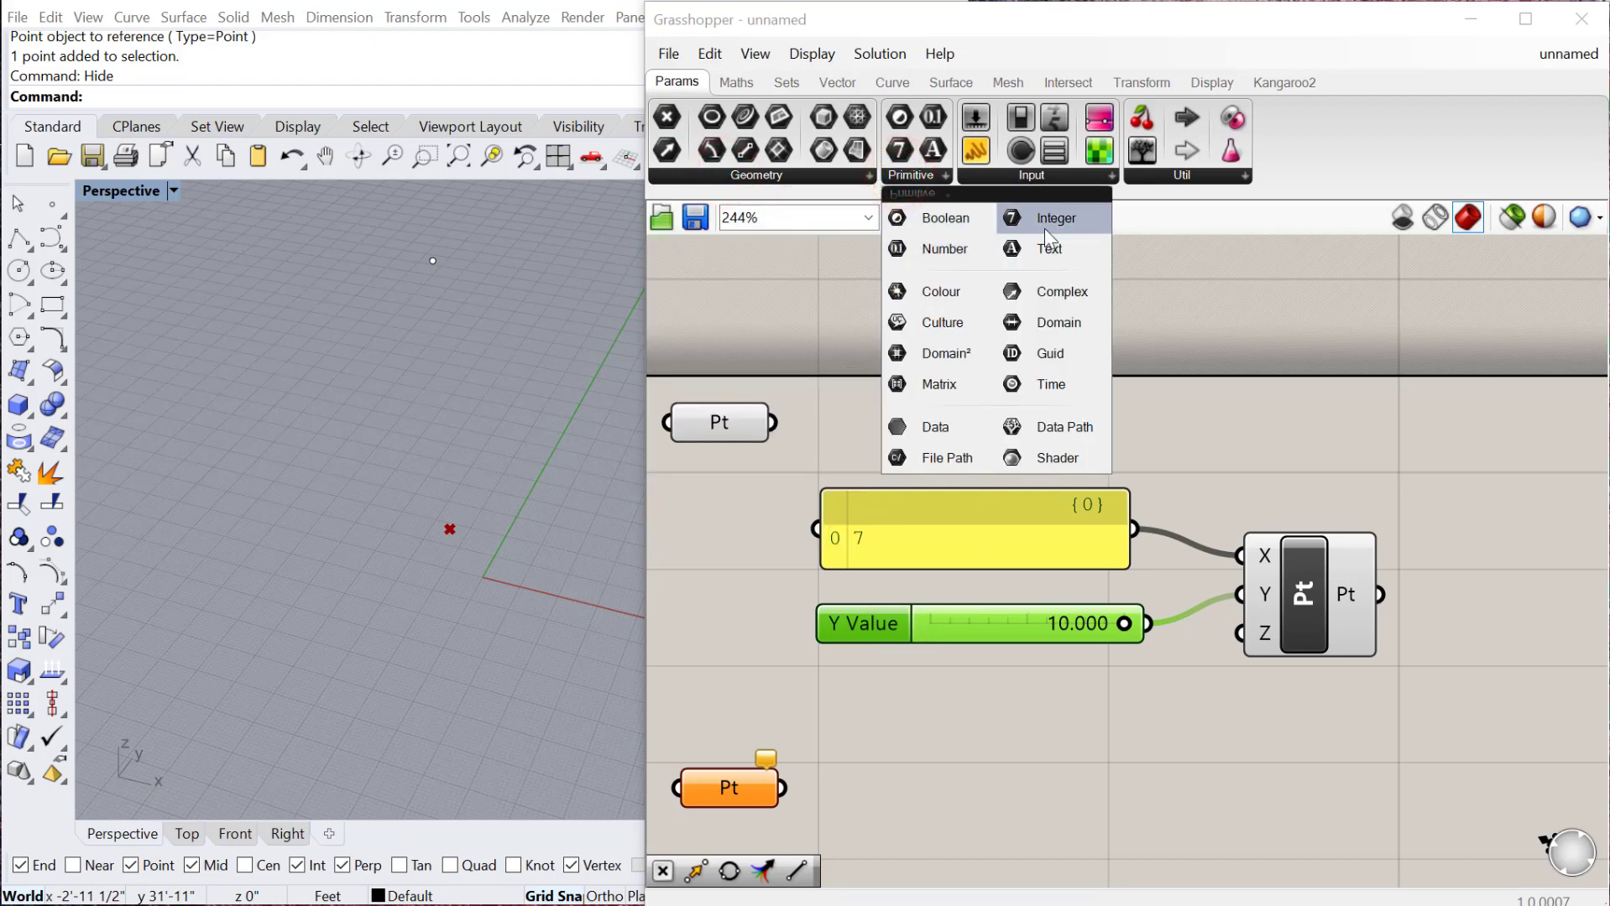
click(944, 249)
click(957, 731)
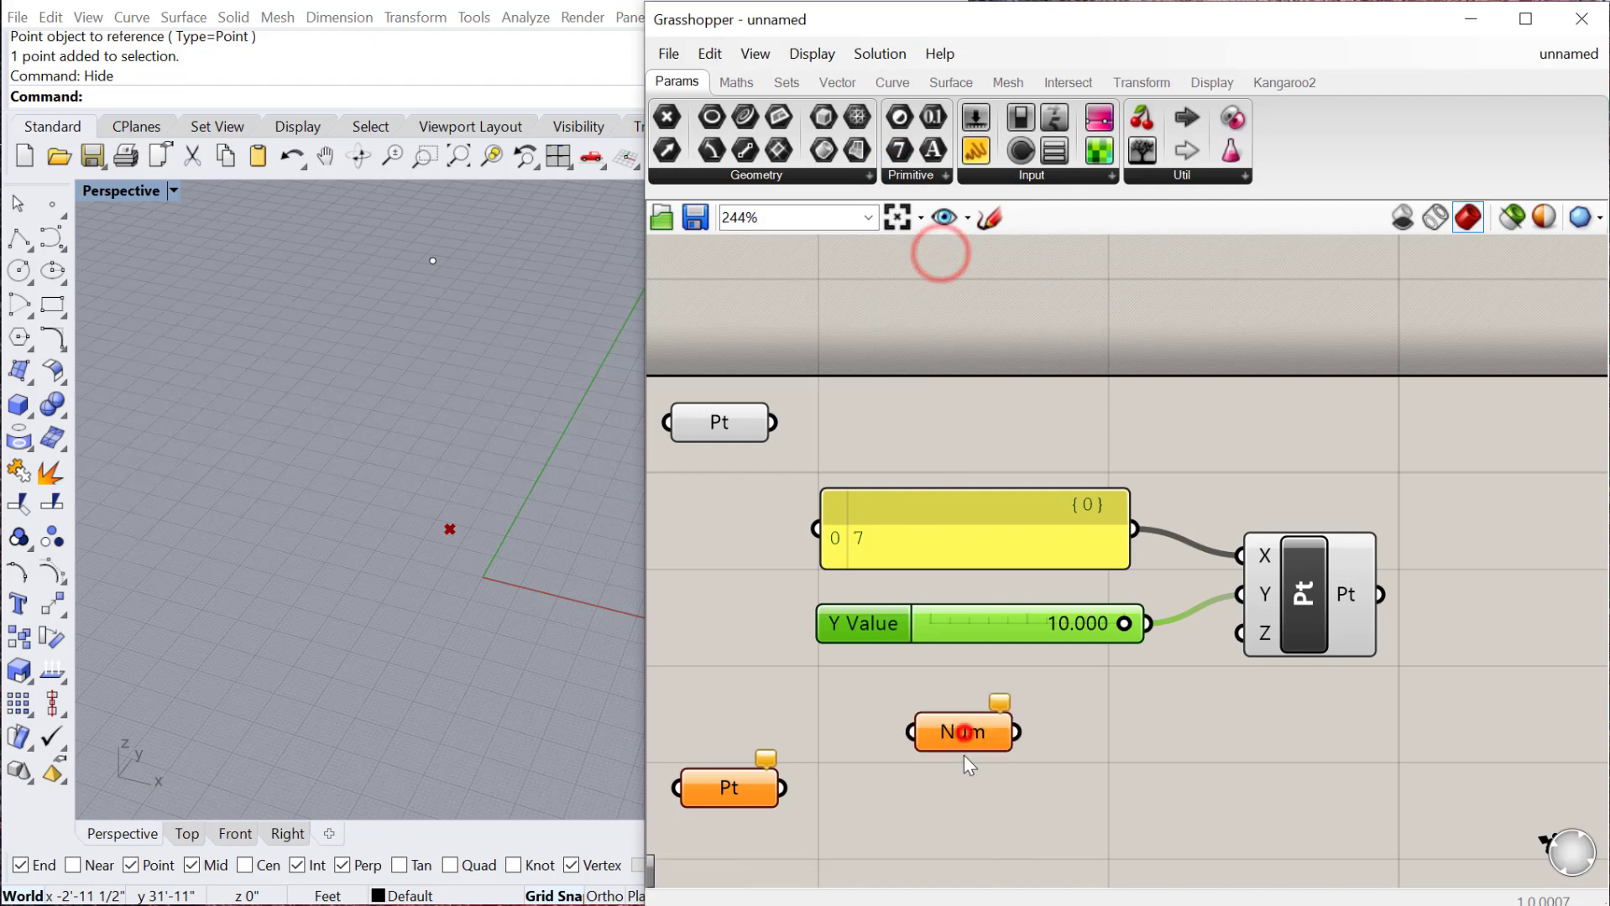
- Set the Number parameter's stored number to 5.25 and commit the change
double_click(962, 734)
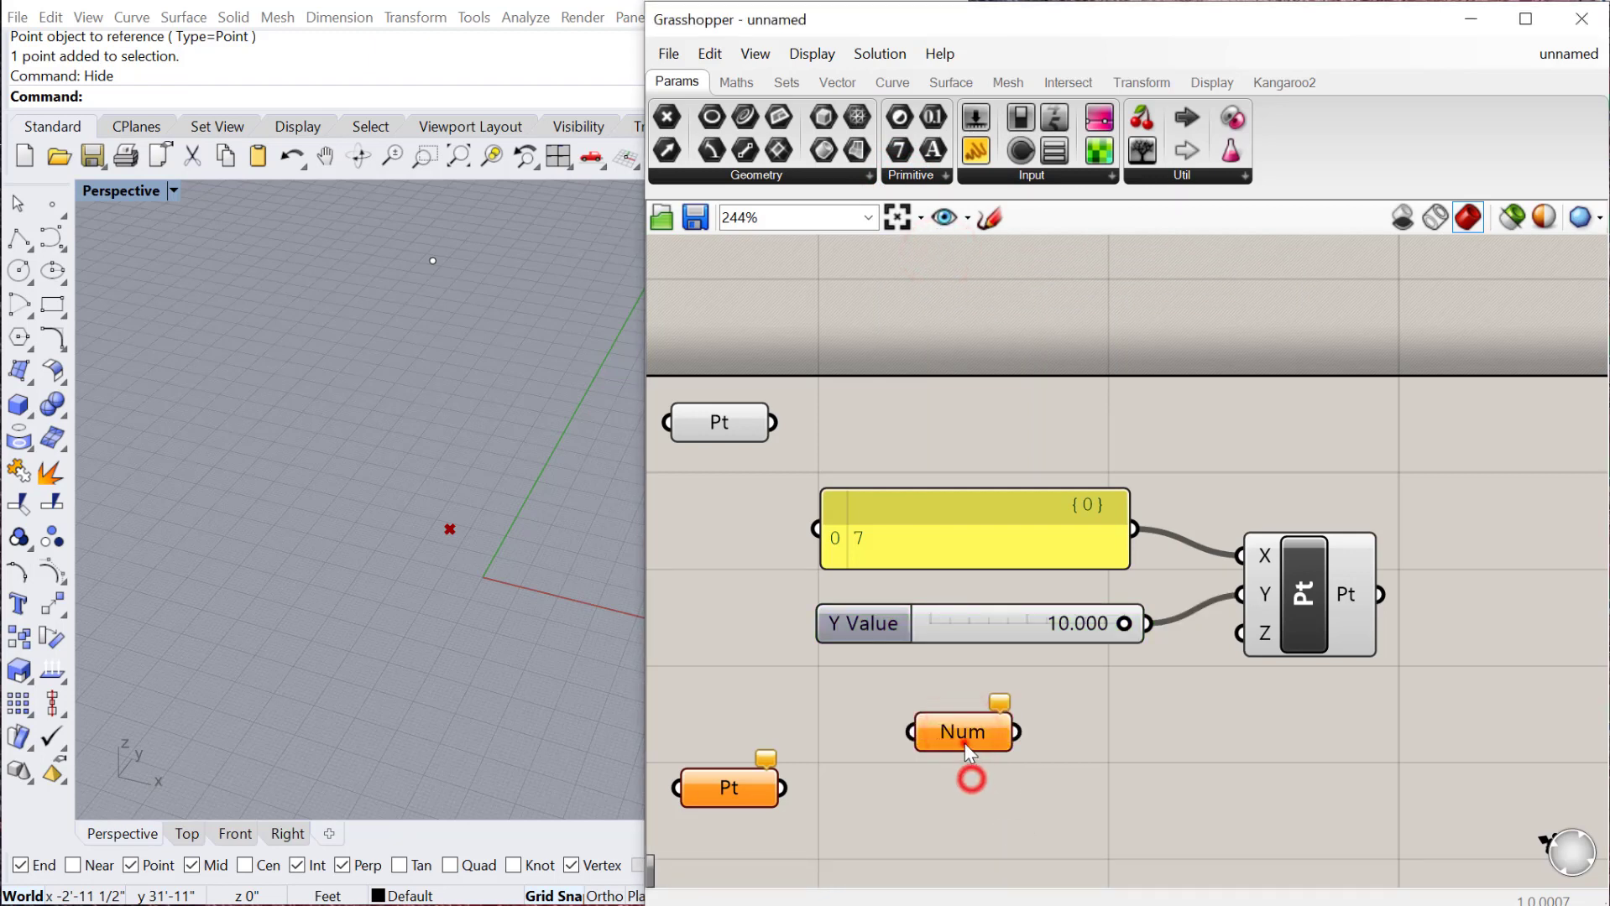
right_click(965, 738)
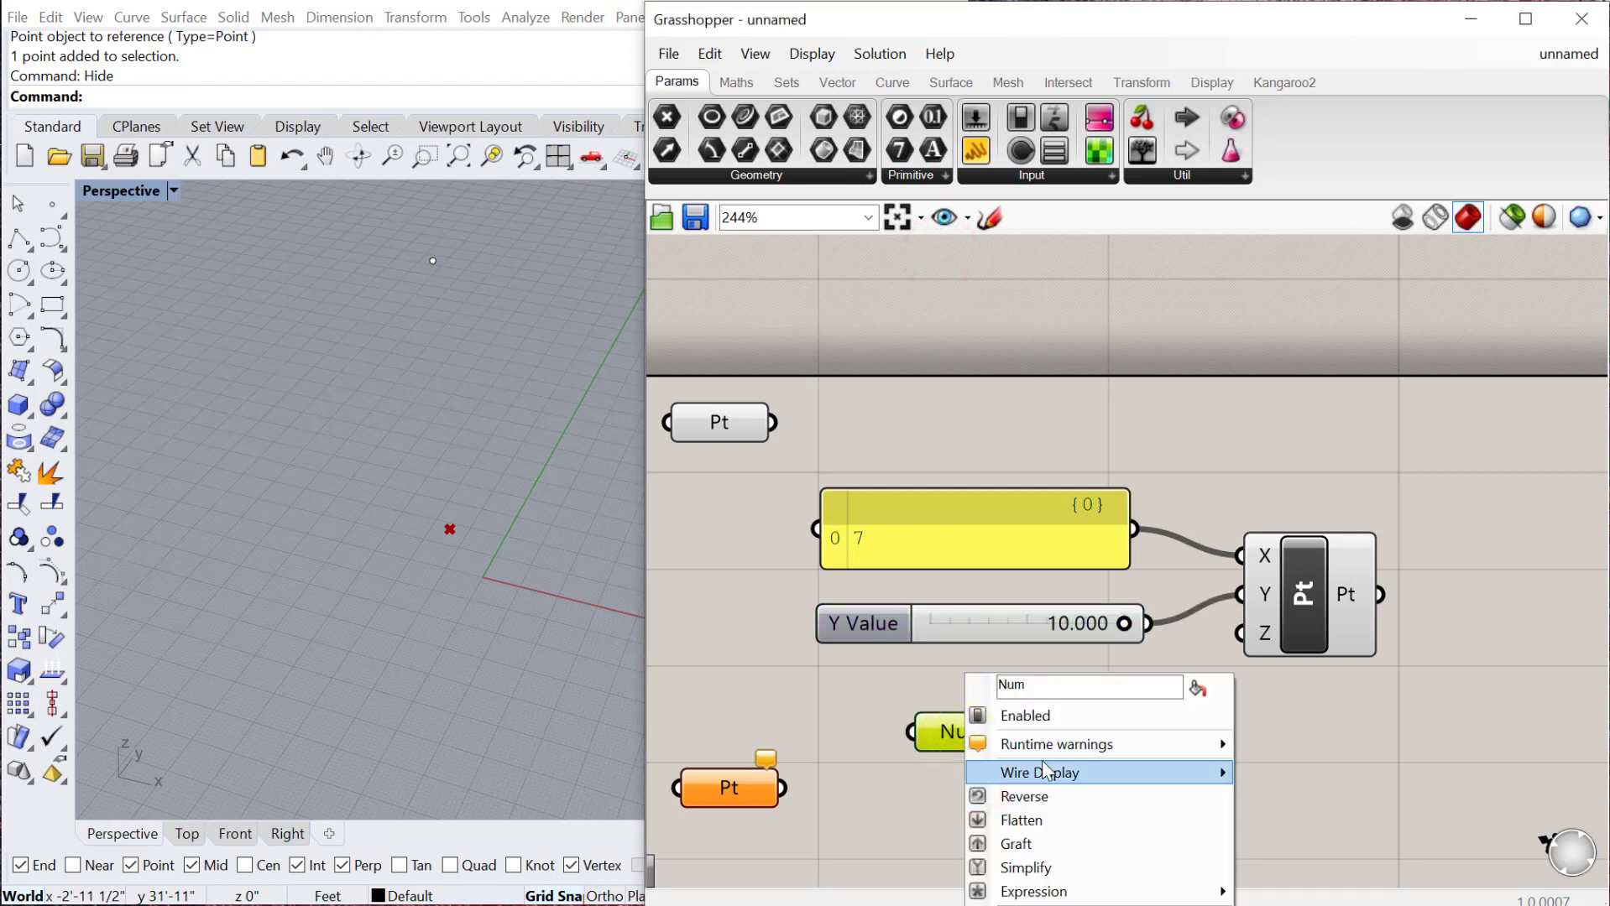
mouse_move(1041, 891)
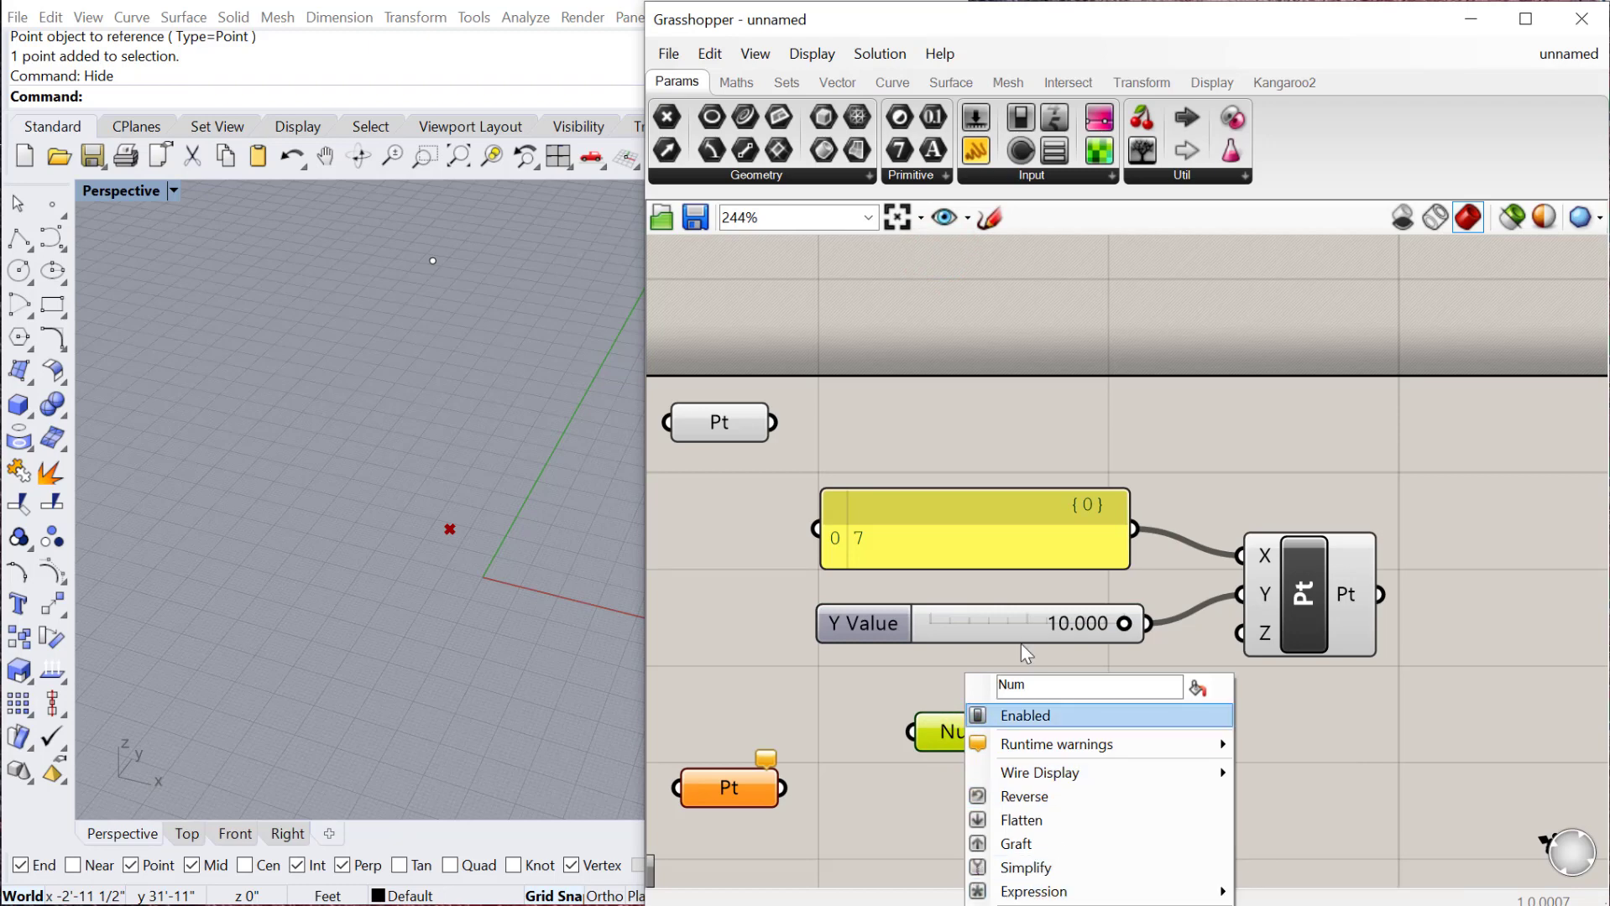
click(882, 808)
scroll(949, 743, down, 3)
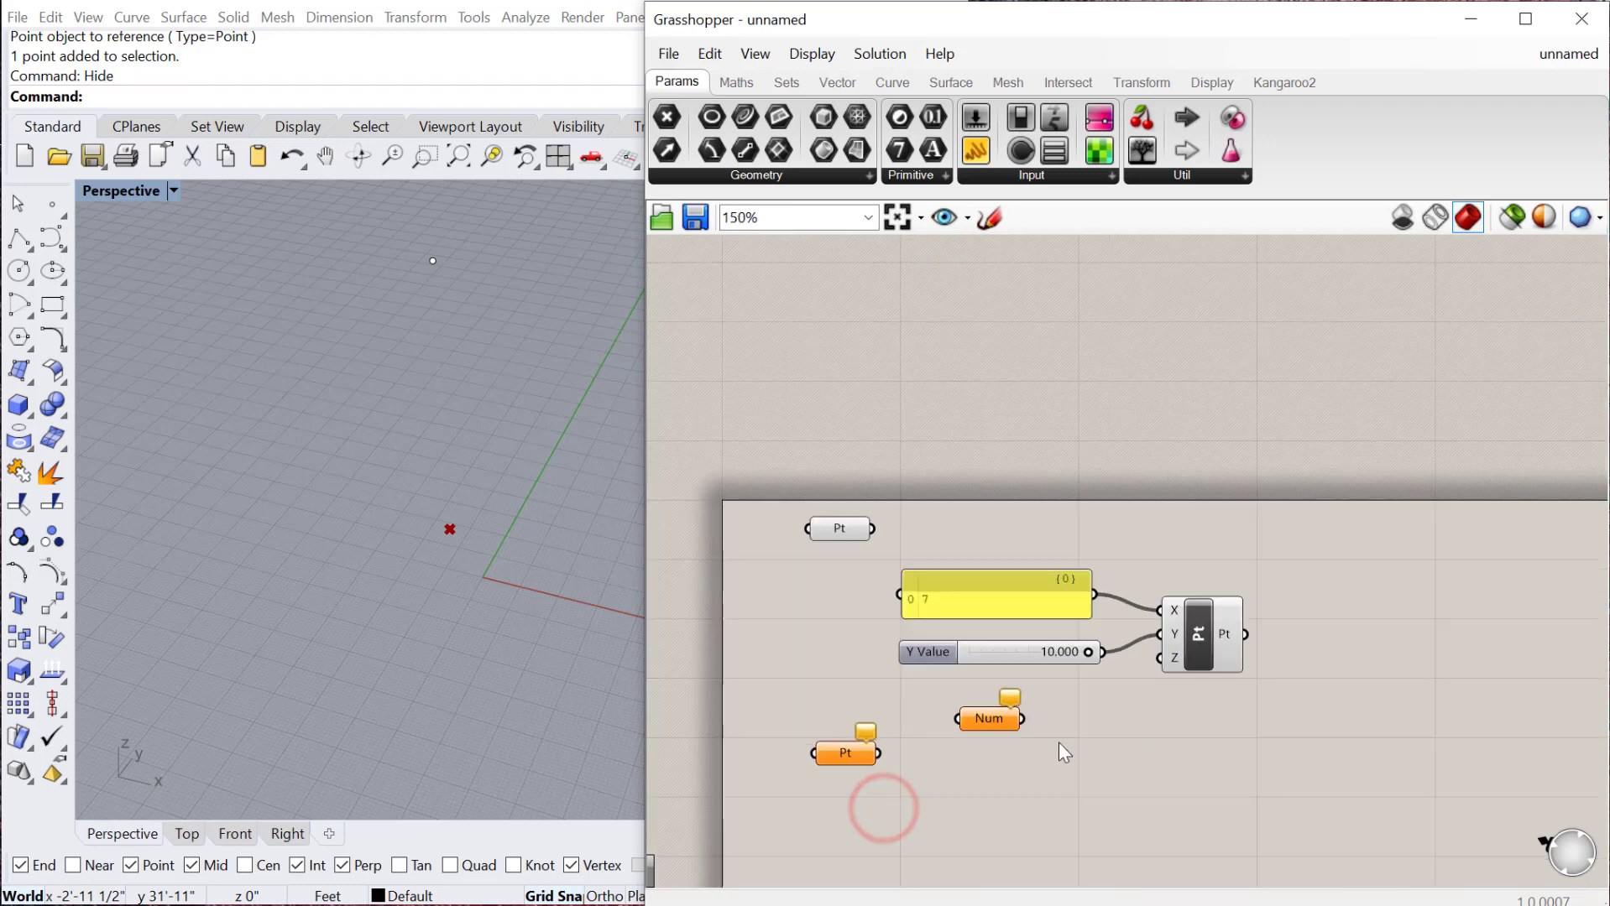
right_drag(1059, 743, 1024, 402)
right_click(961, 370)
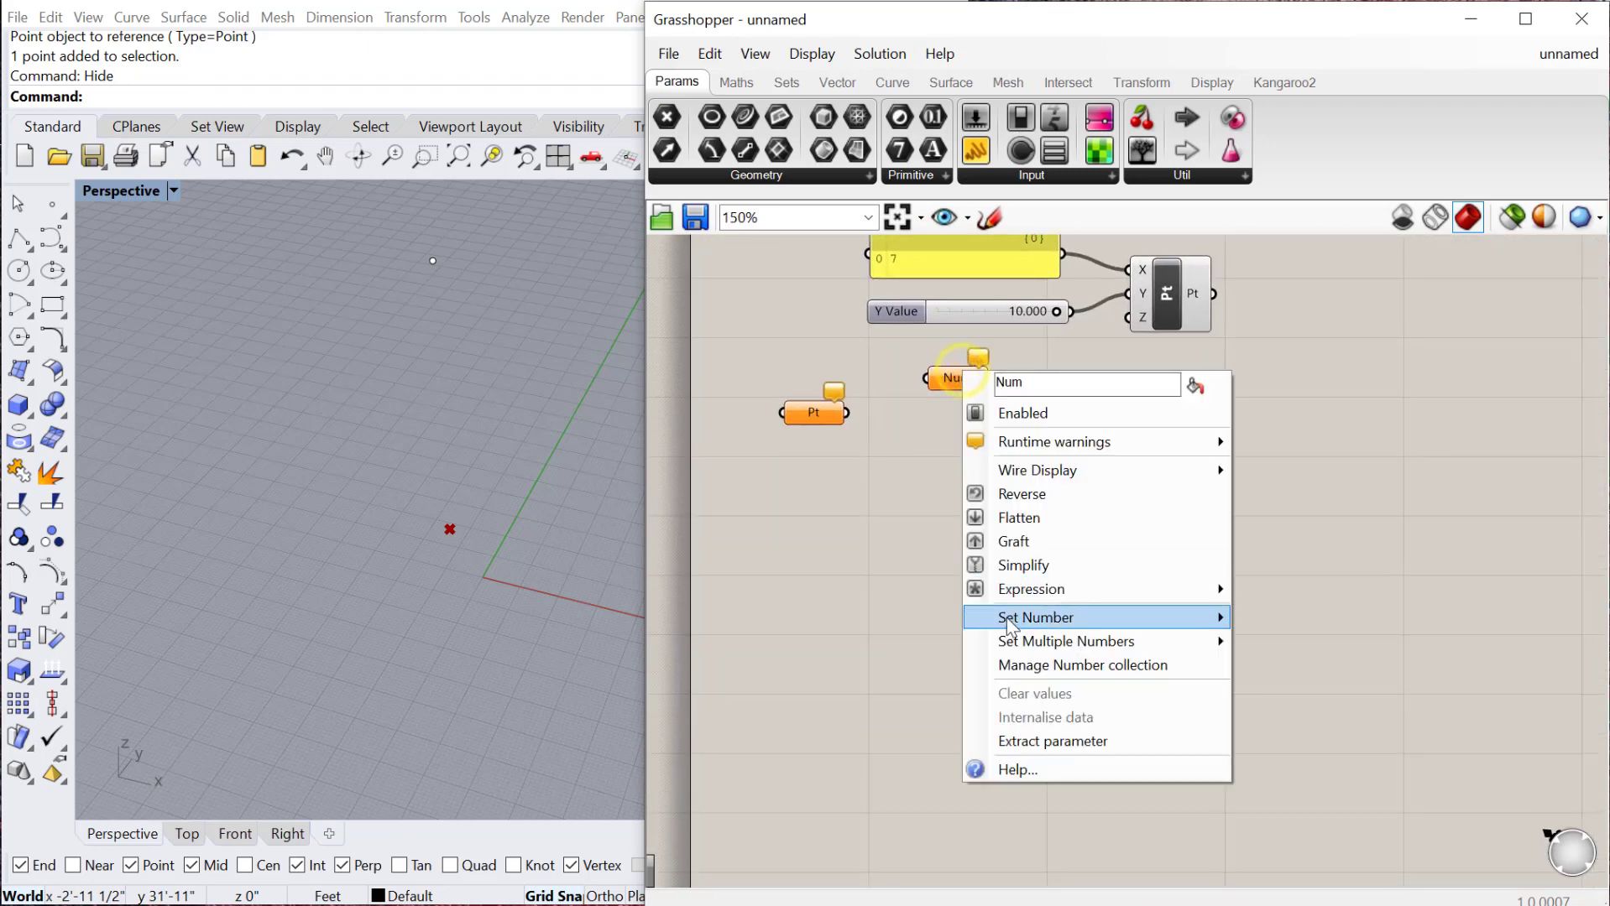
mouse_move(1006, 618)
click(1319, 620)
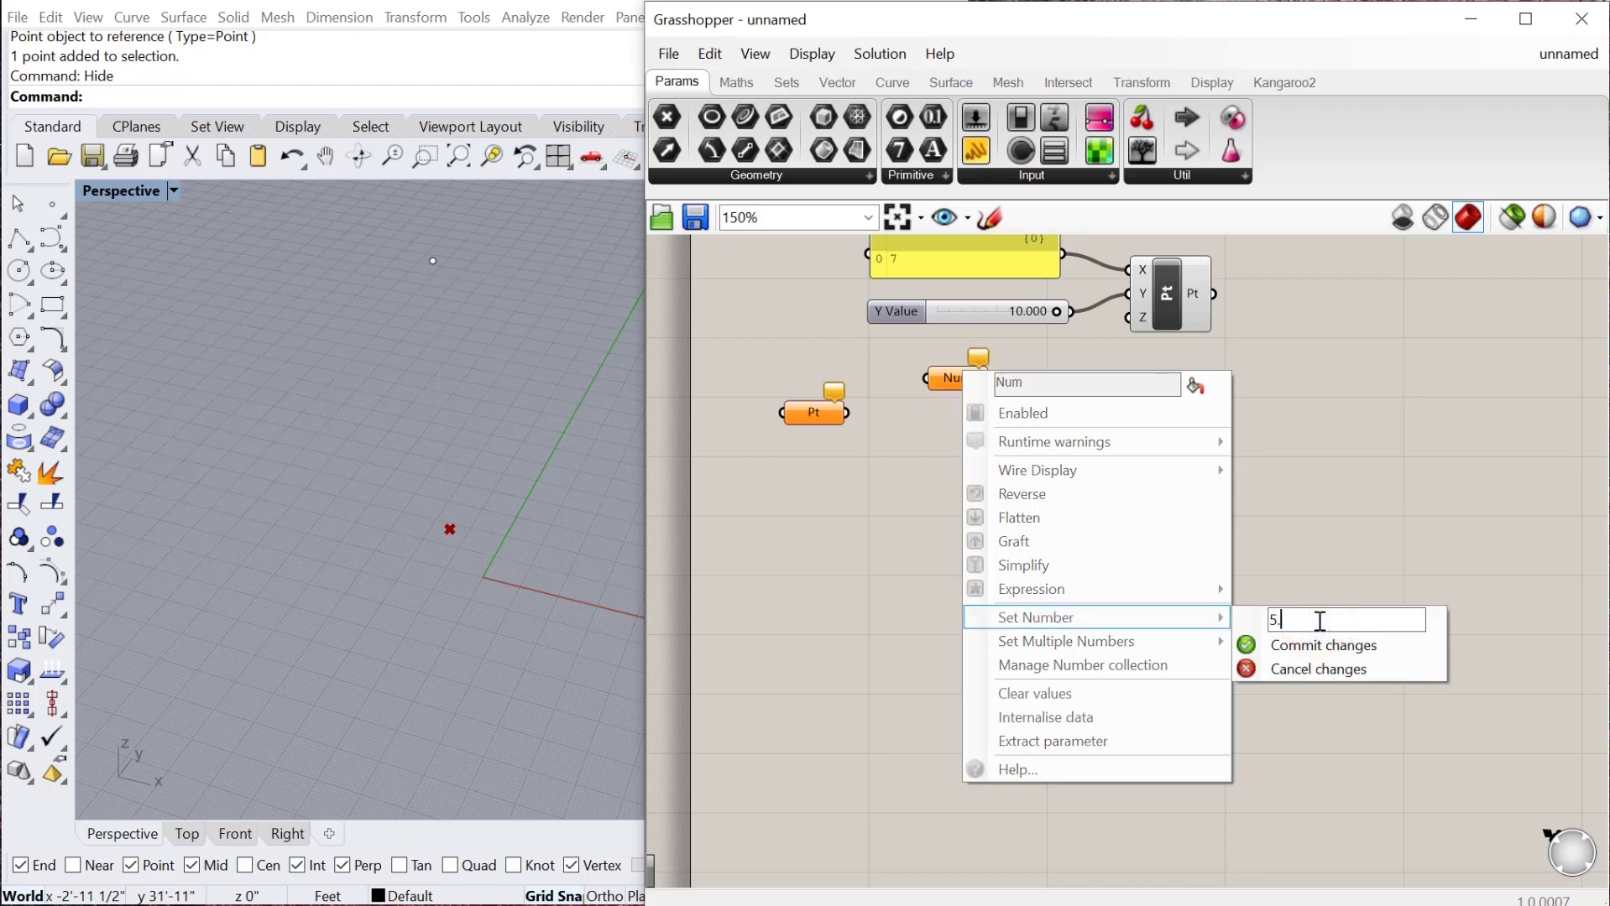
click(1357, 646)
scroll(940, 369, up, 4)
click(927, 373)
right_drag(868, 435, 838, 646)
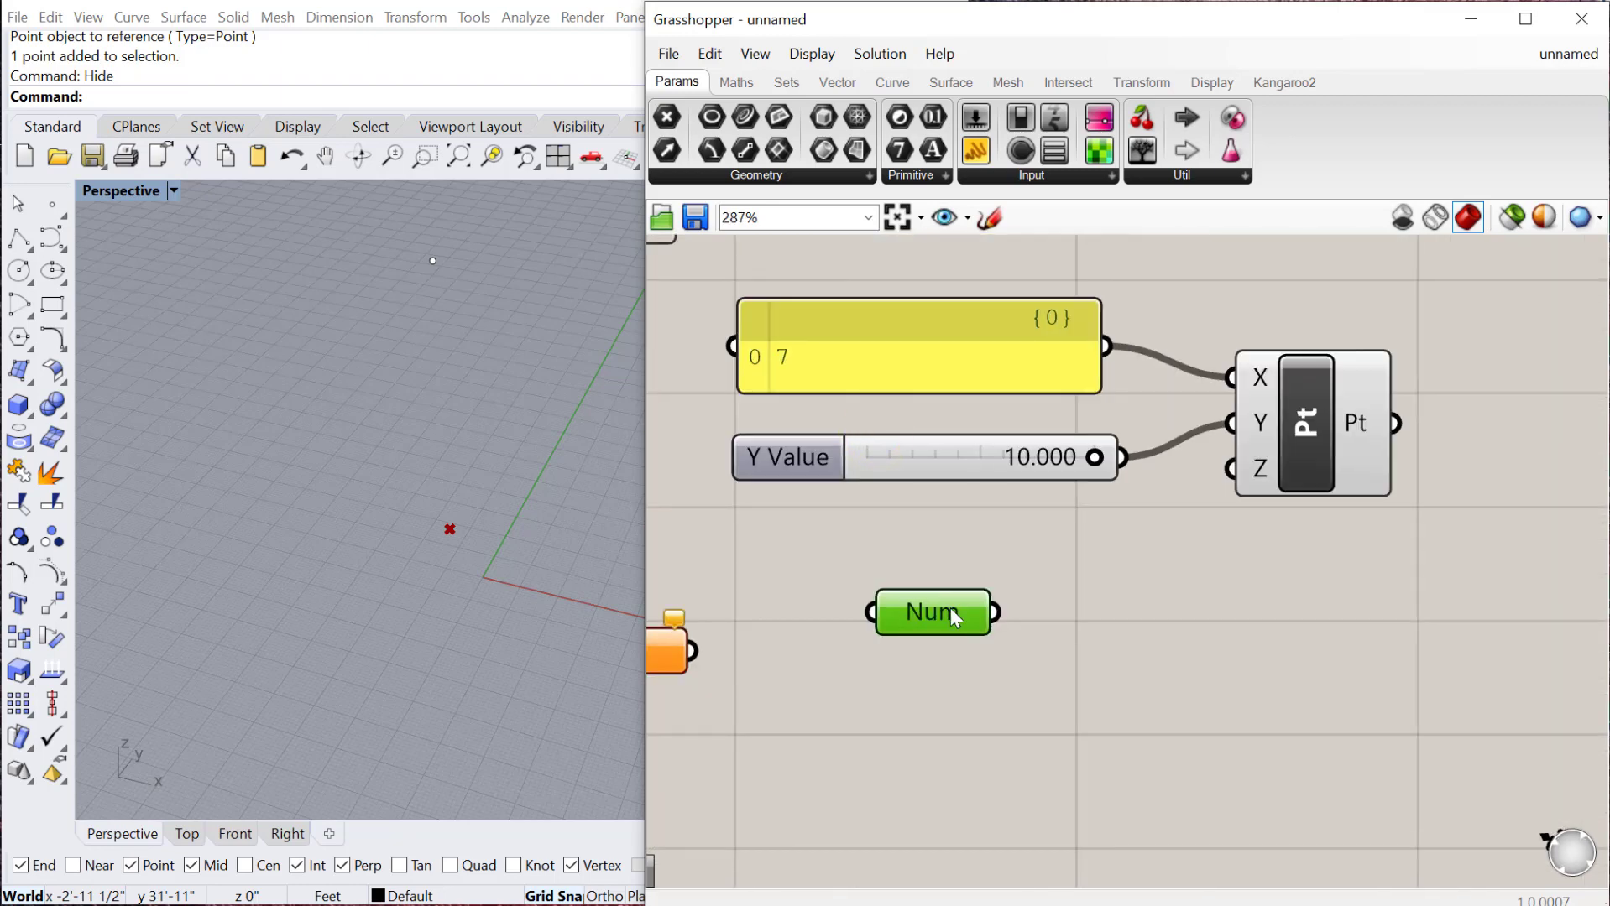
- Rename the Number parameter as 5.25 and place it just below the Y Value slider
drag(949, 608, 936, 578)
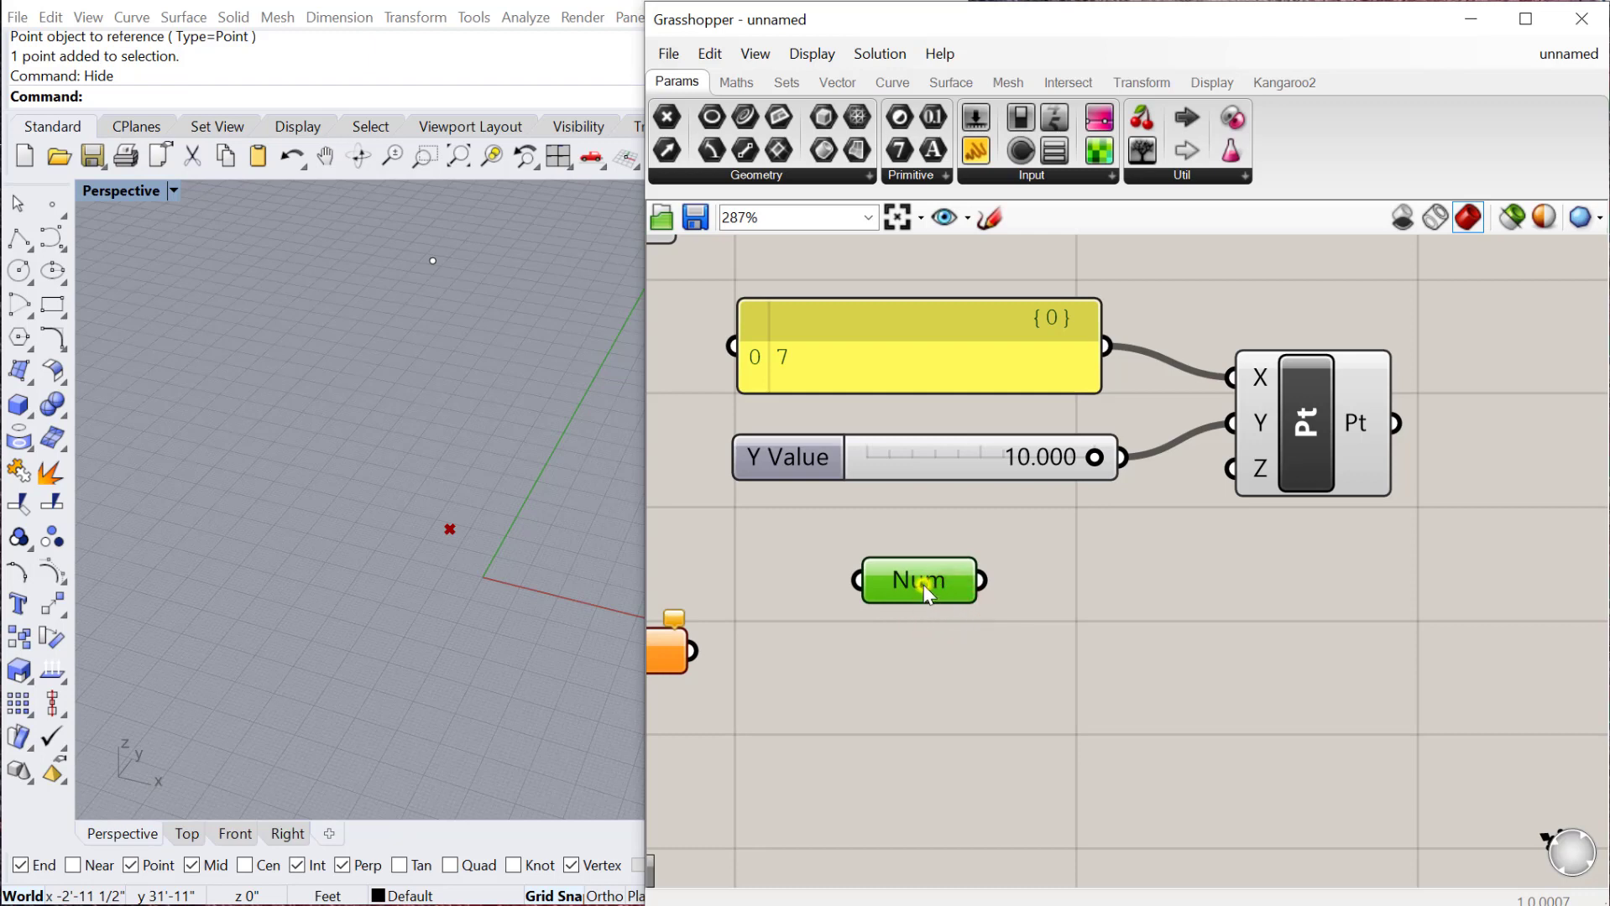
right_click(934, 588)
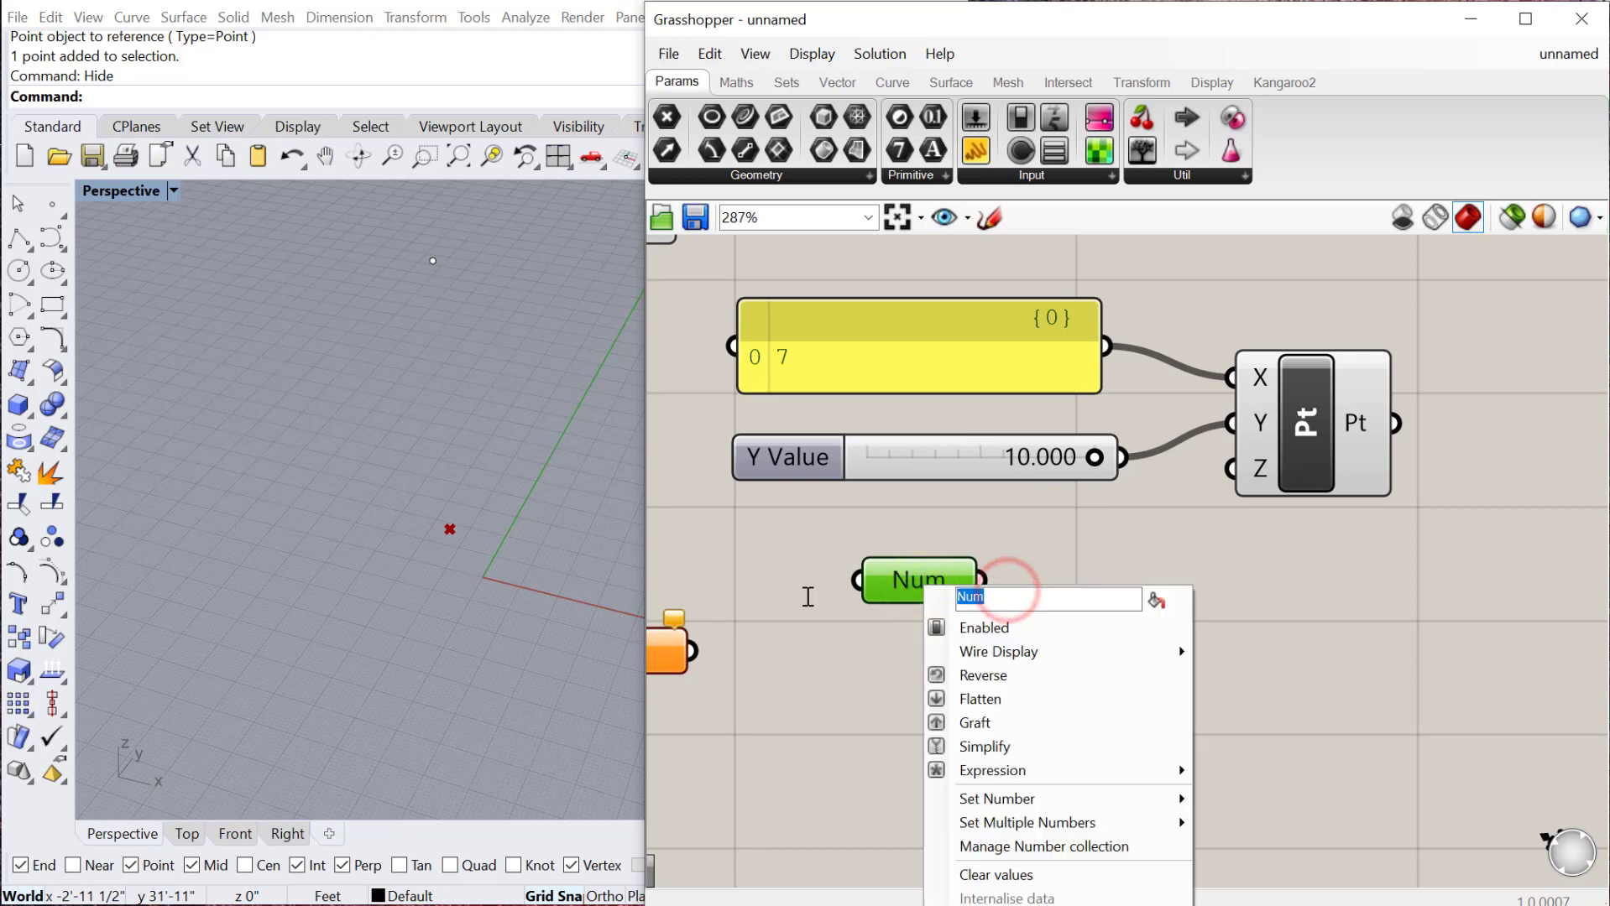
text(5.25)
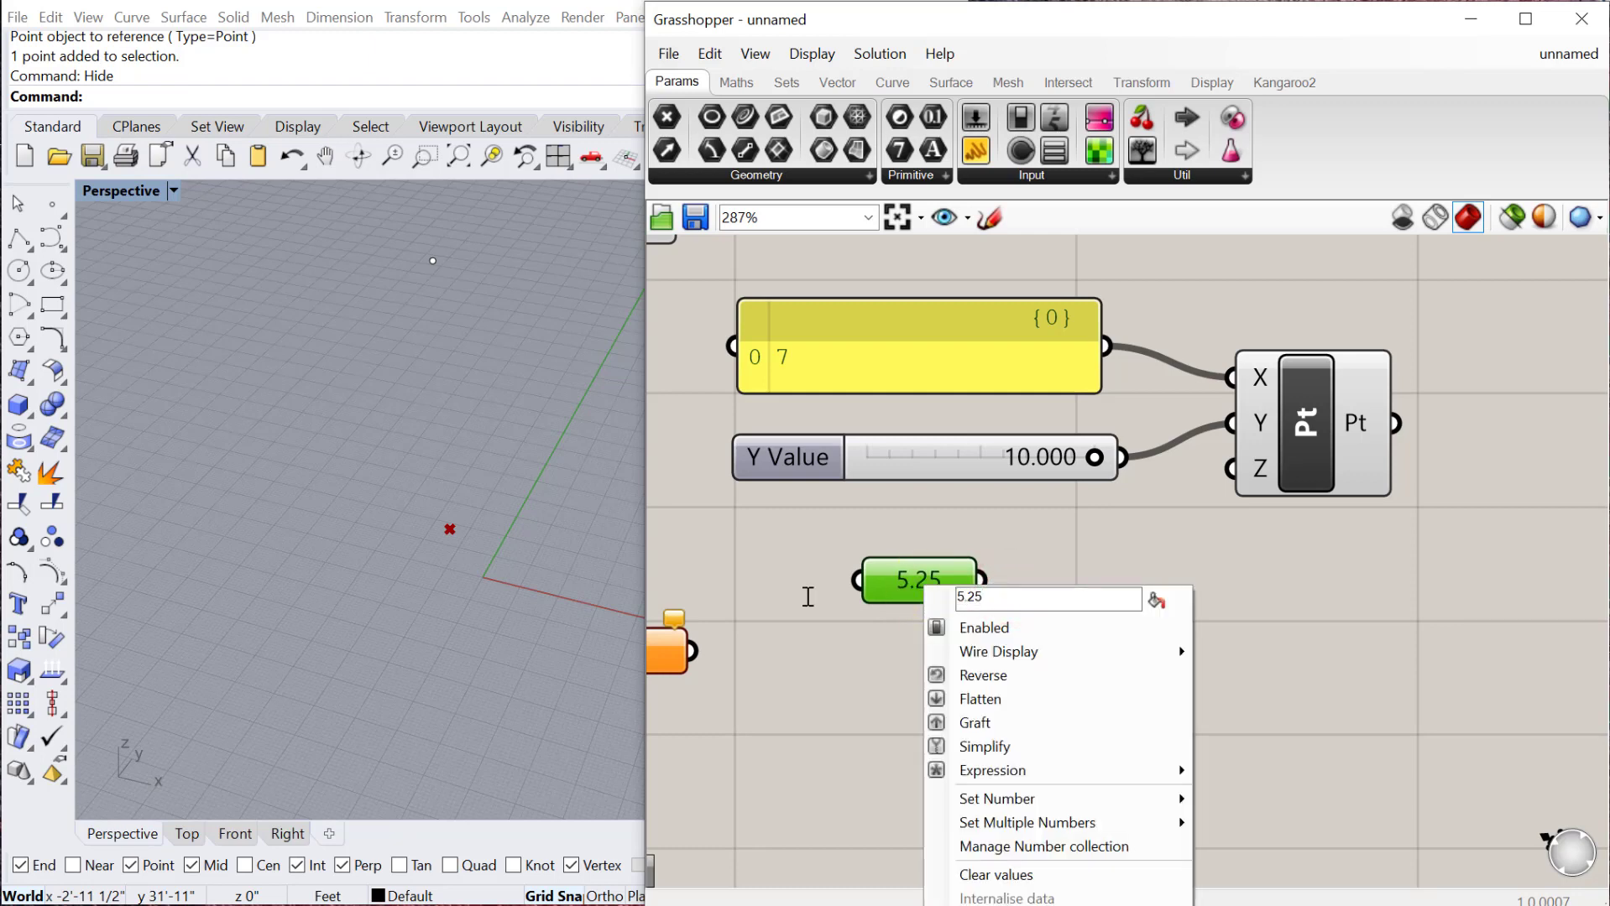
key(Return)
drag(909, 573, 916, 575)
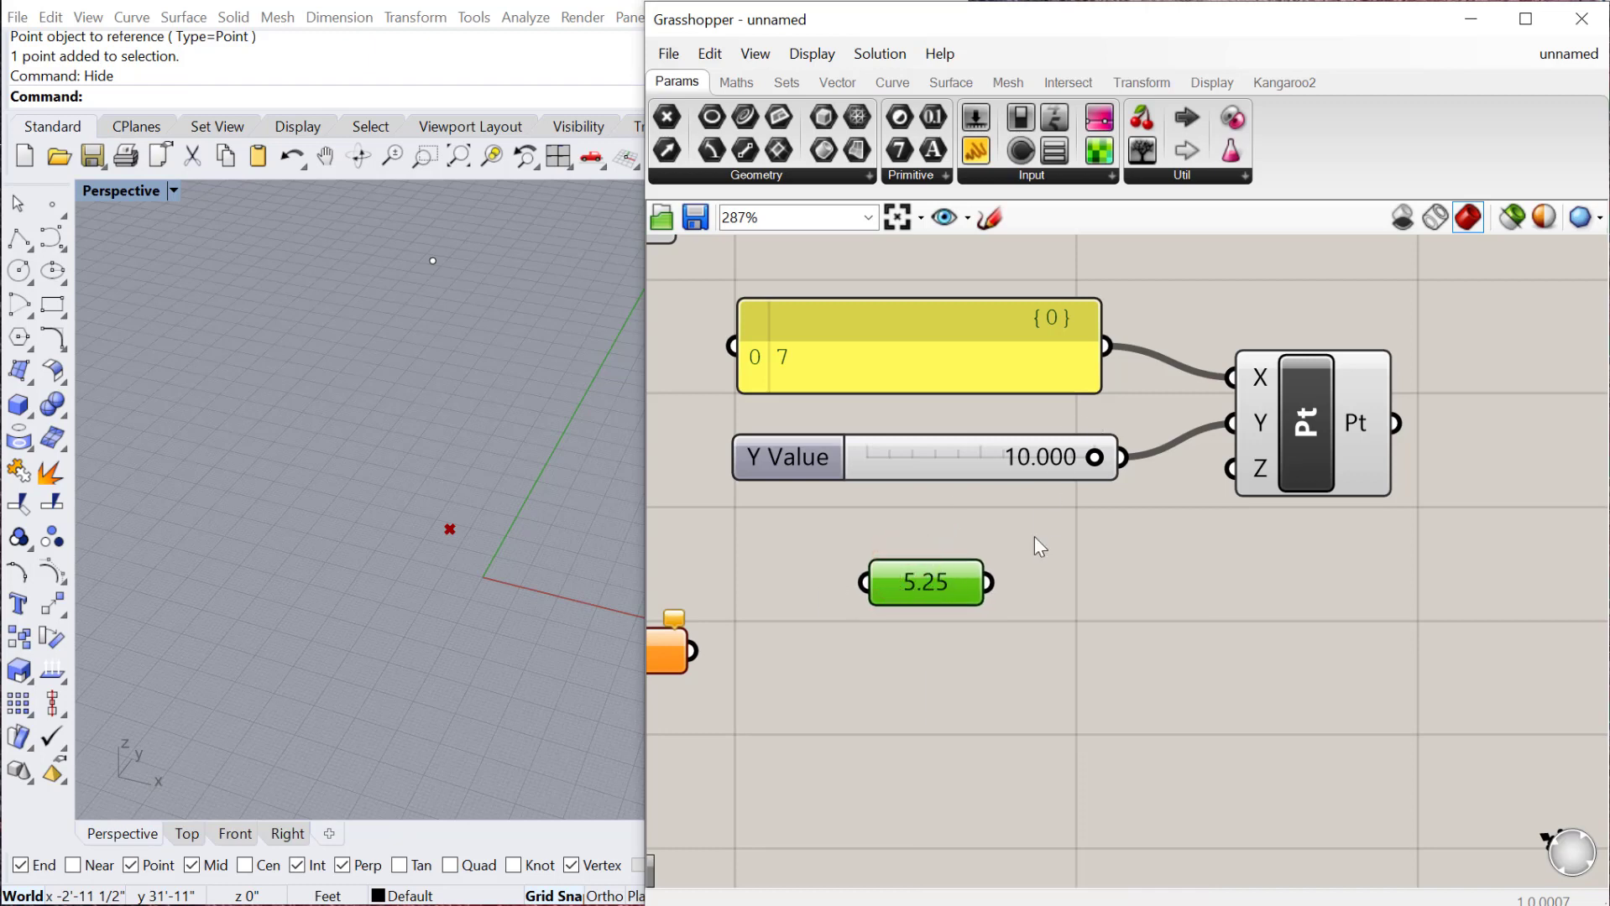
- Rename the Construct Point component as "My Point"
right_drag(1027, 564, 1053, 607)
right_click(1330, 451)
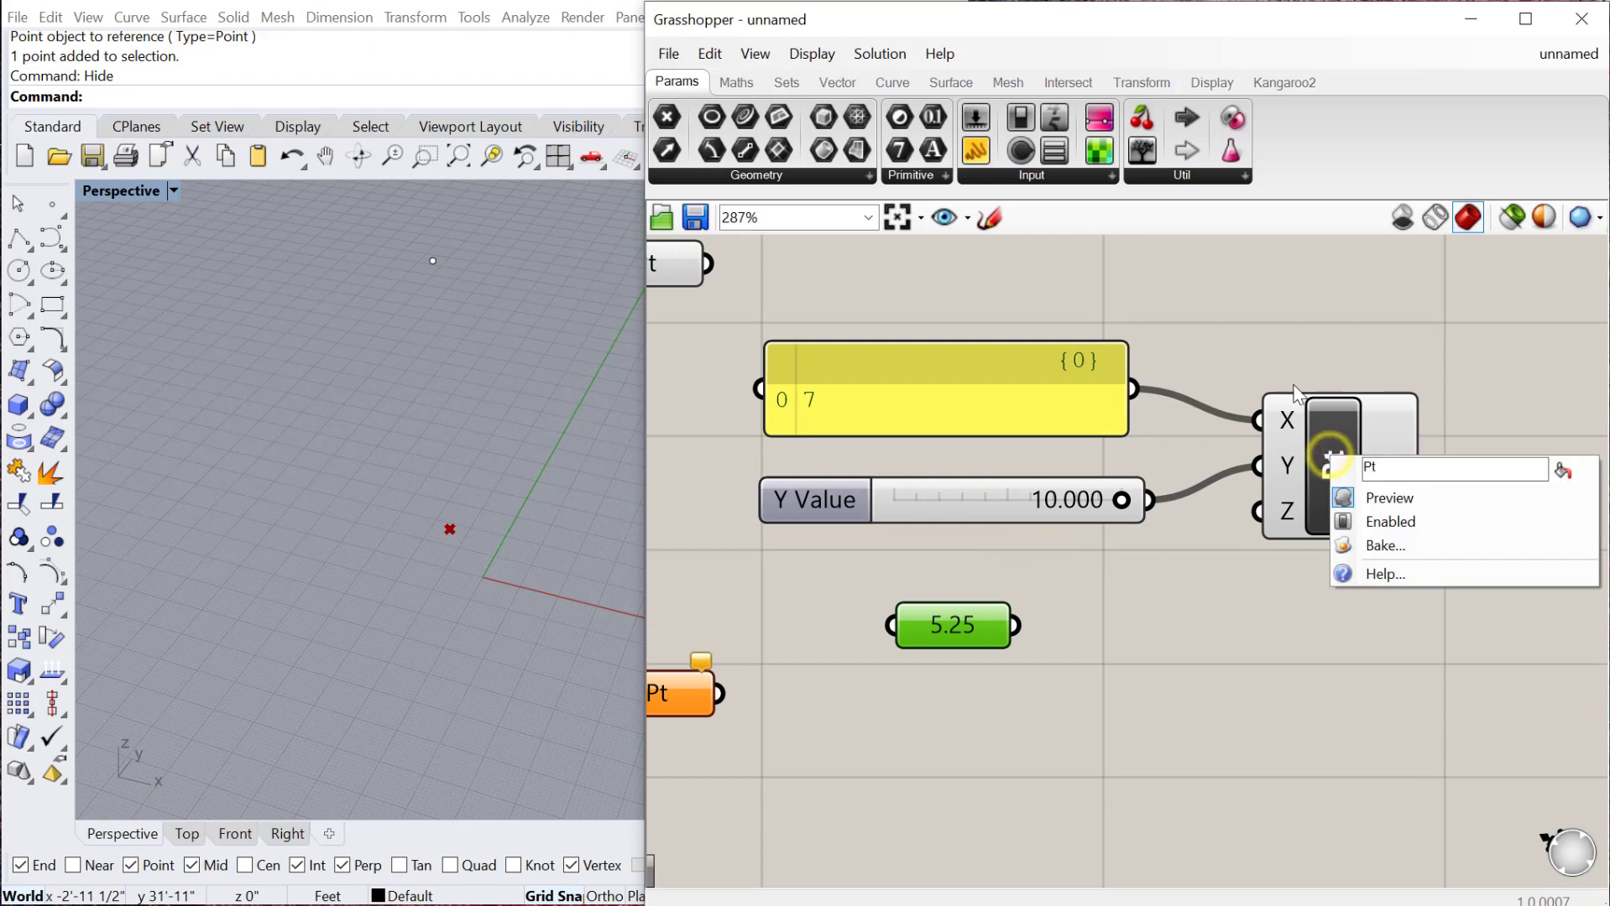
click(1300, 694)
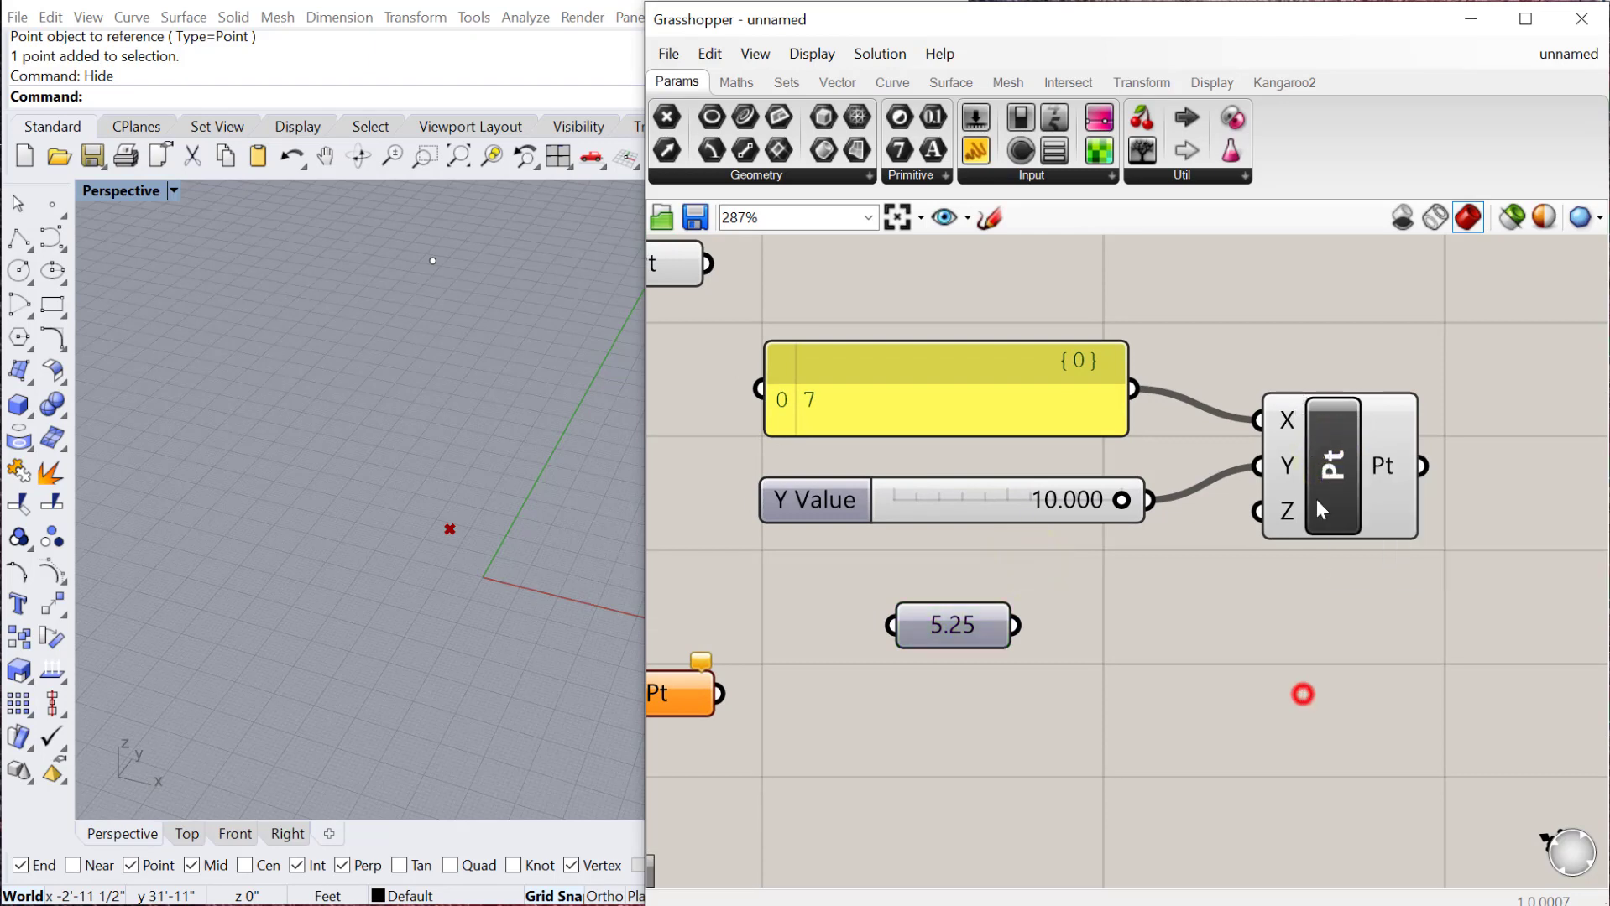
right_click(1330, 478)
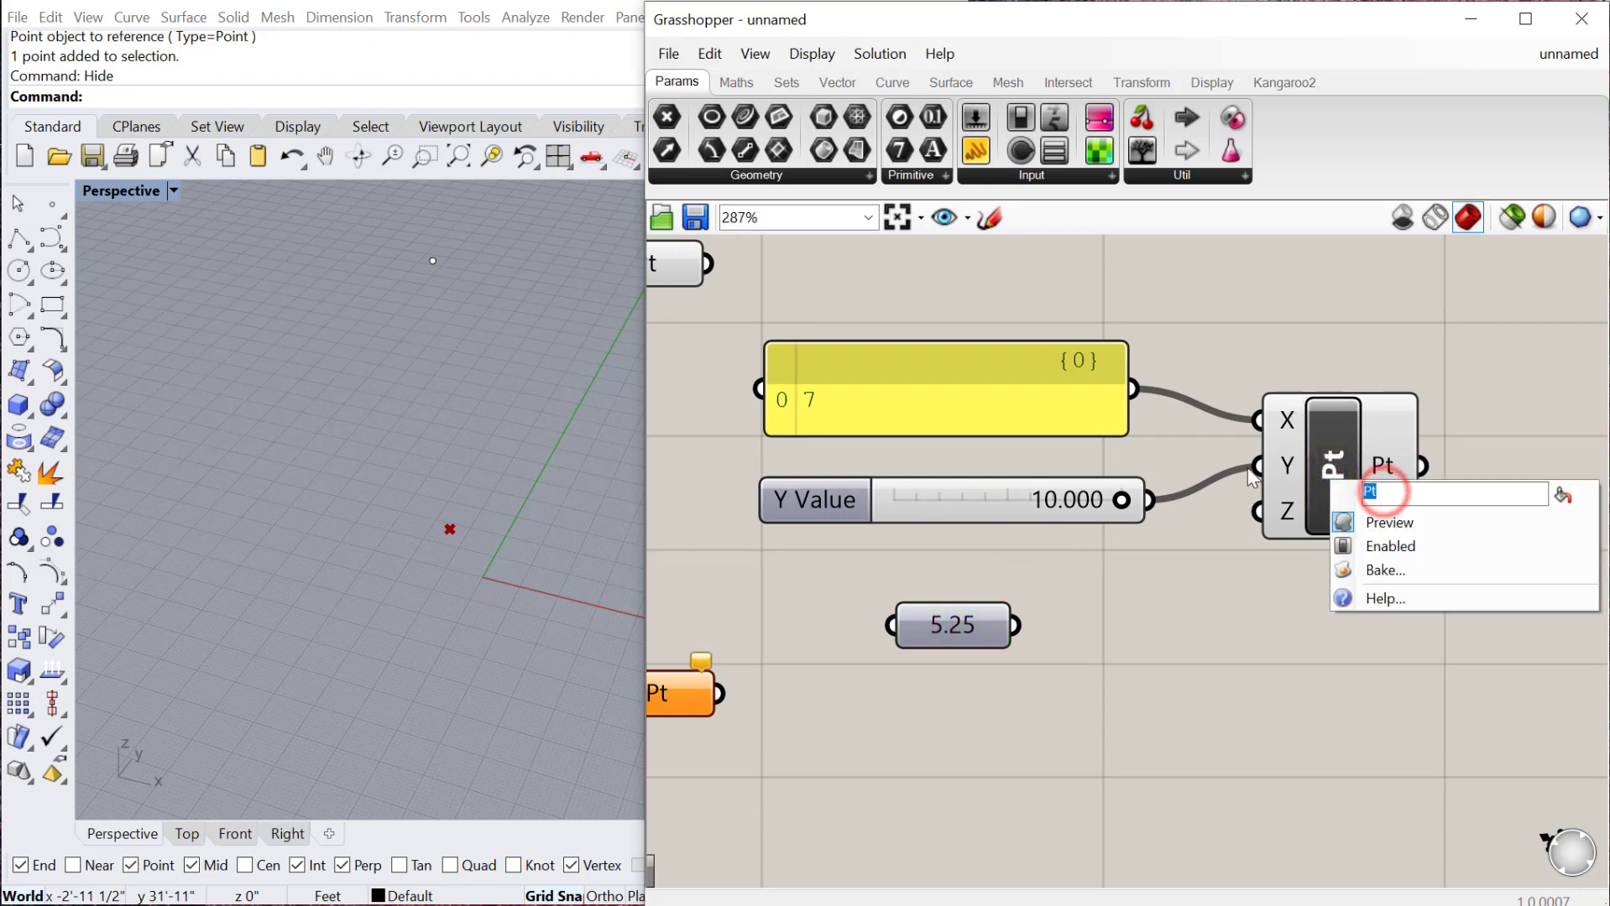
text(My Point)
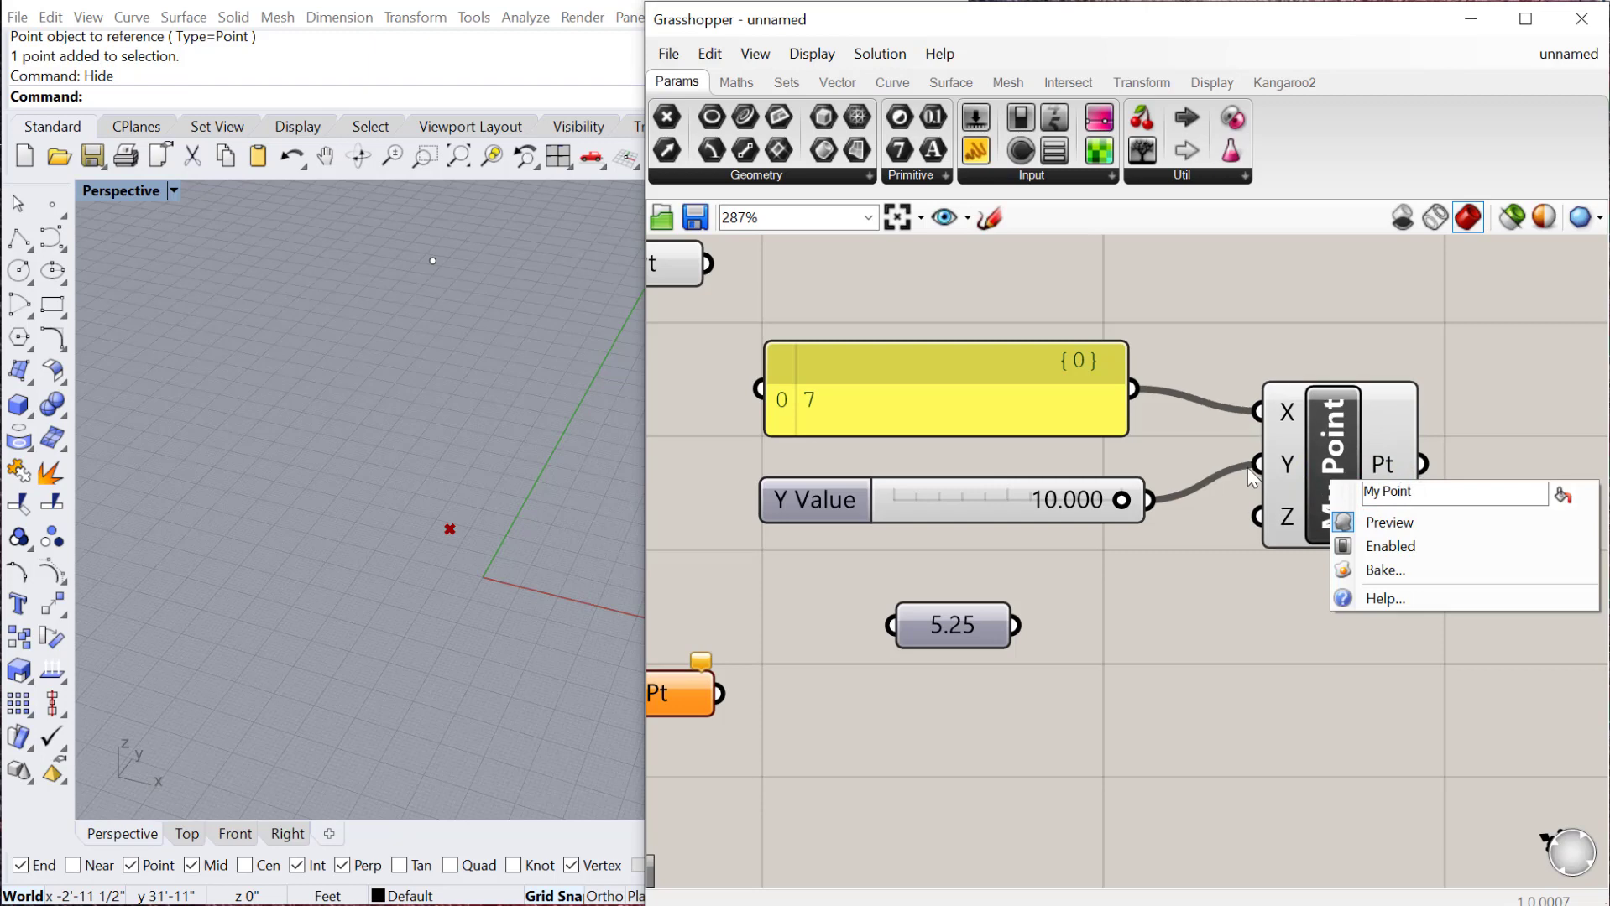
click(1229, 315)
click(1331, 457)
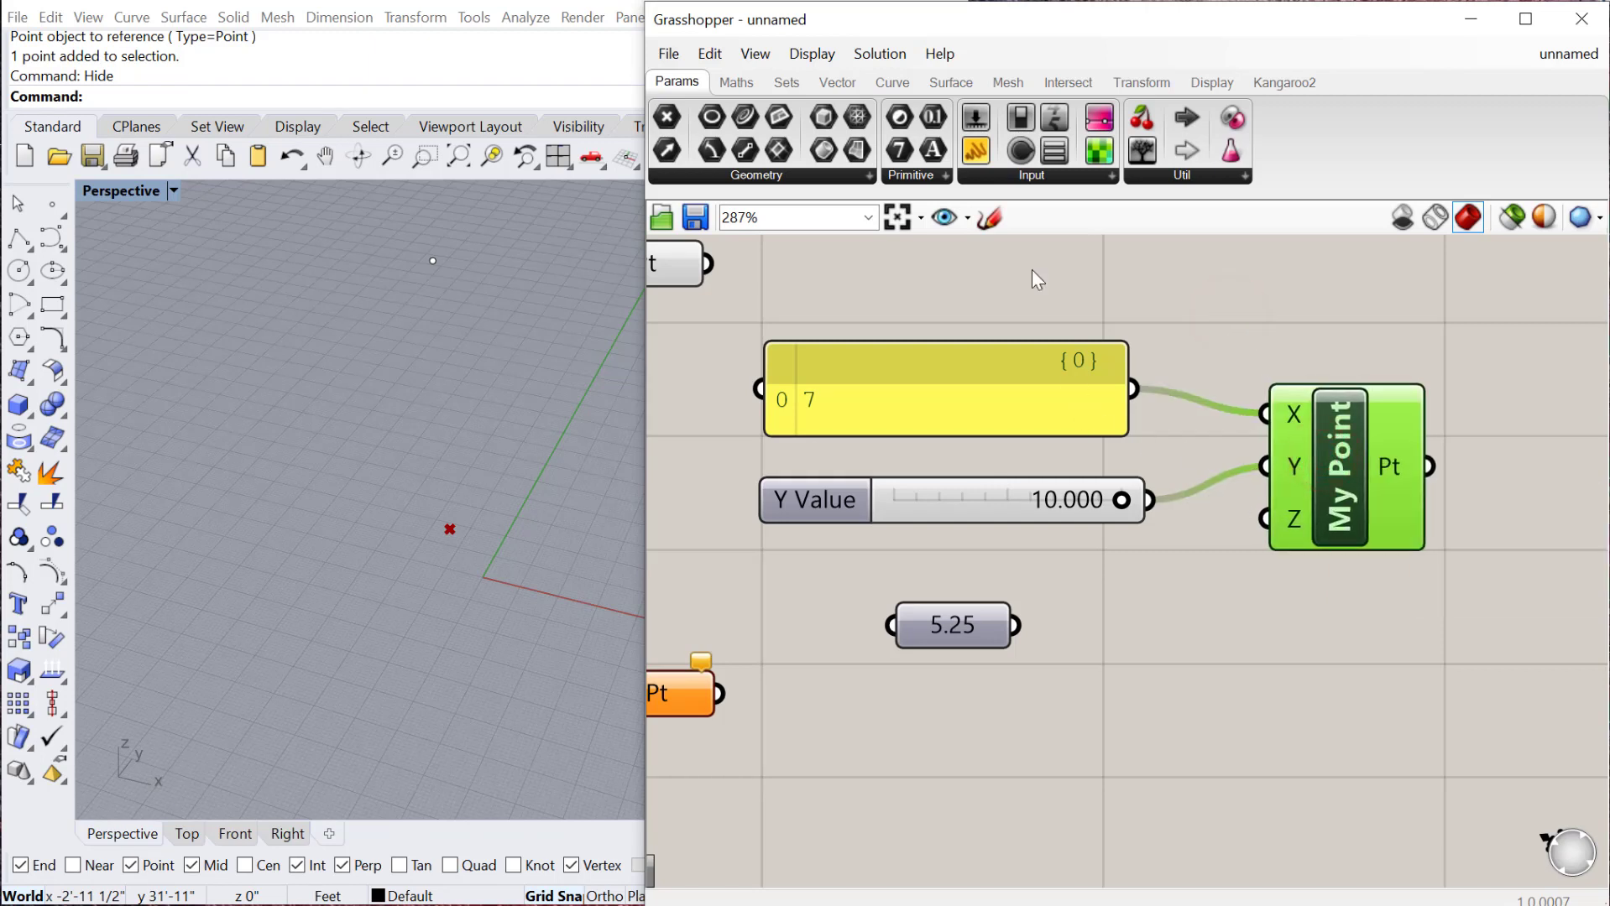
- Turn on Draw Icons and Draw Full Names for the canvas components
right_drag(1099, 538, 1087, 534)
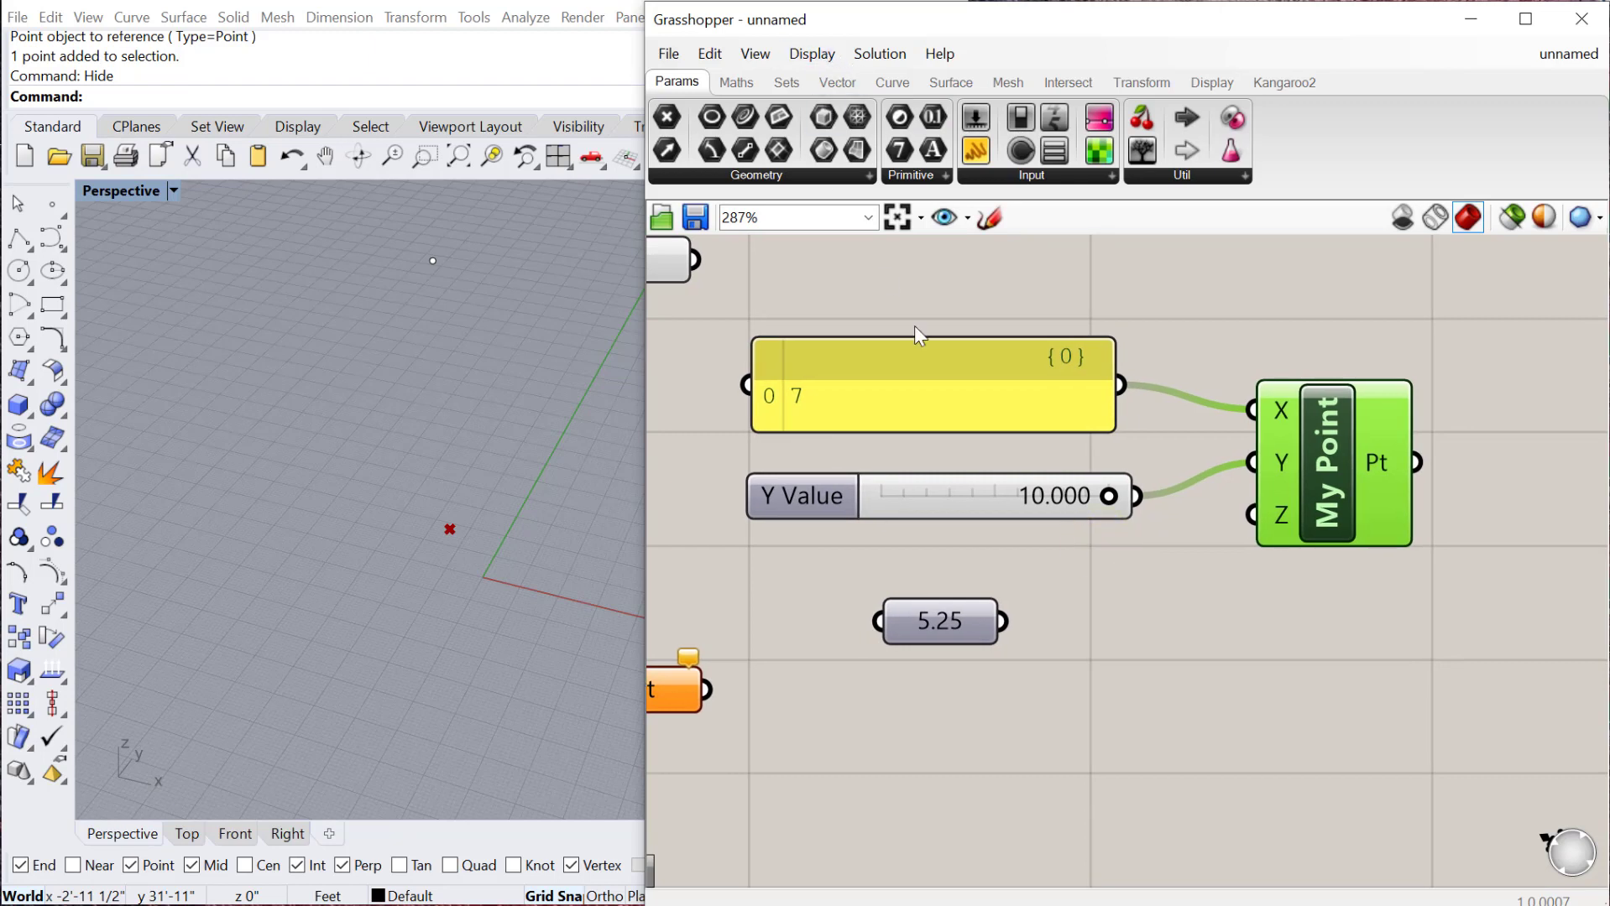
click(811, 53)
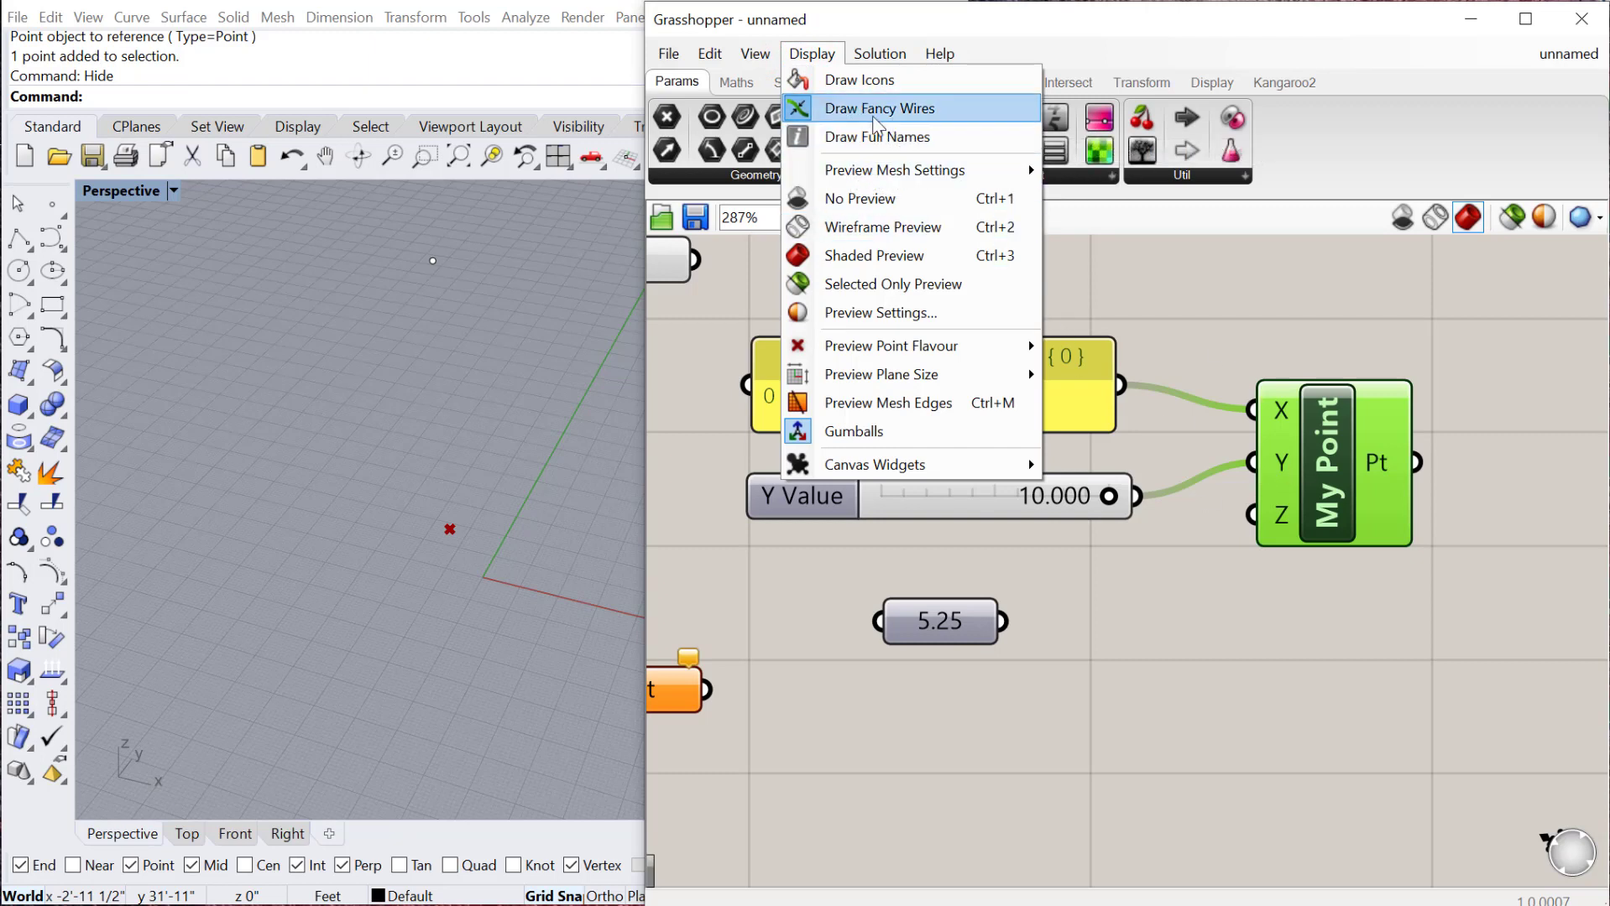
click(850, 87)
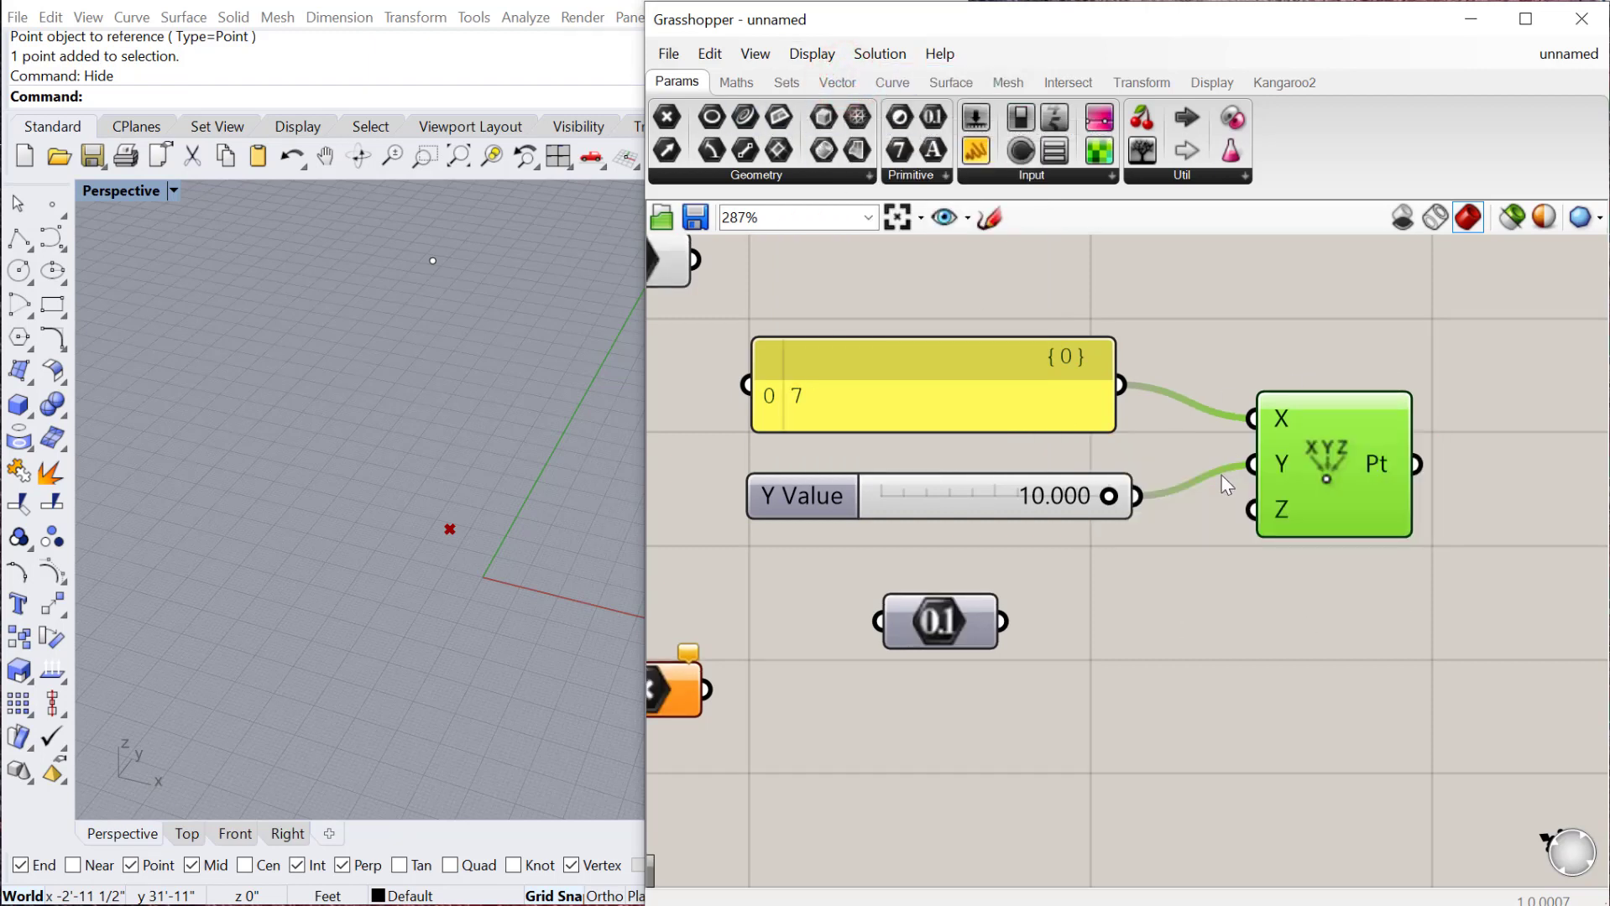
click(805, 63)
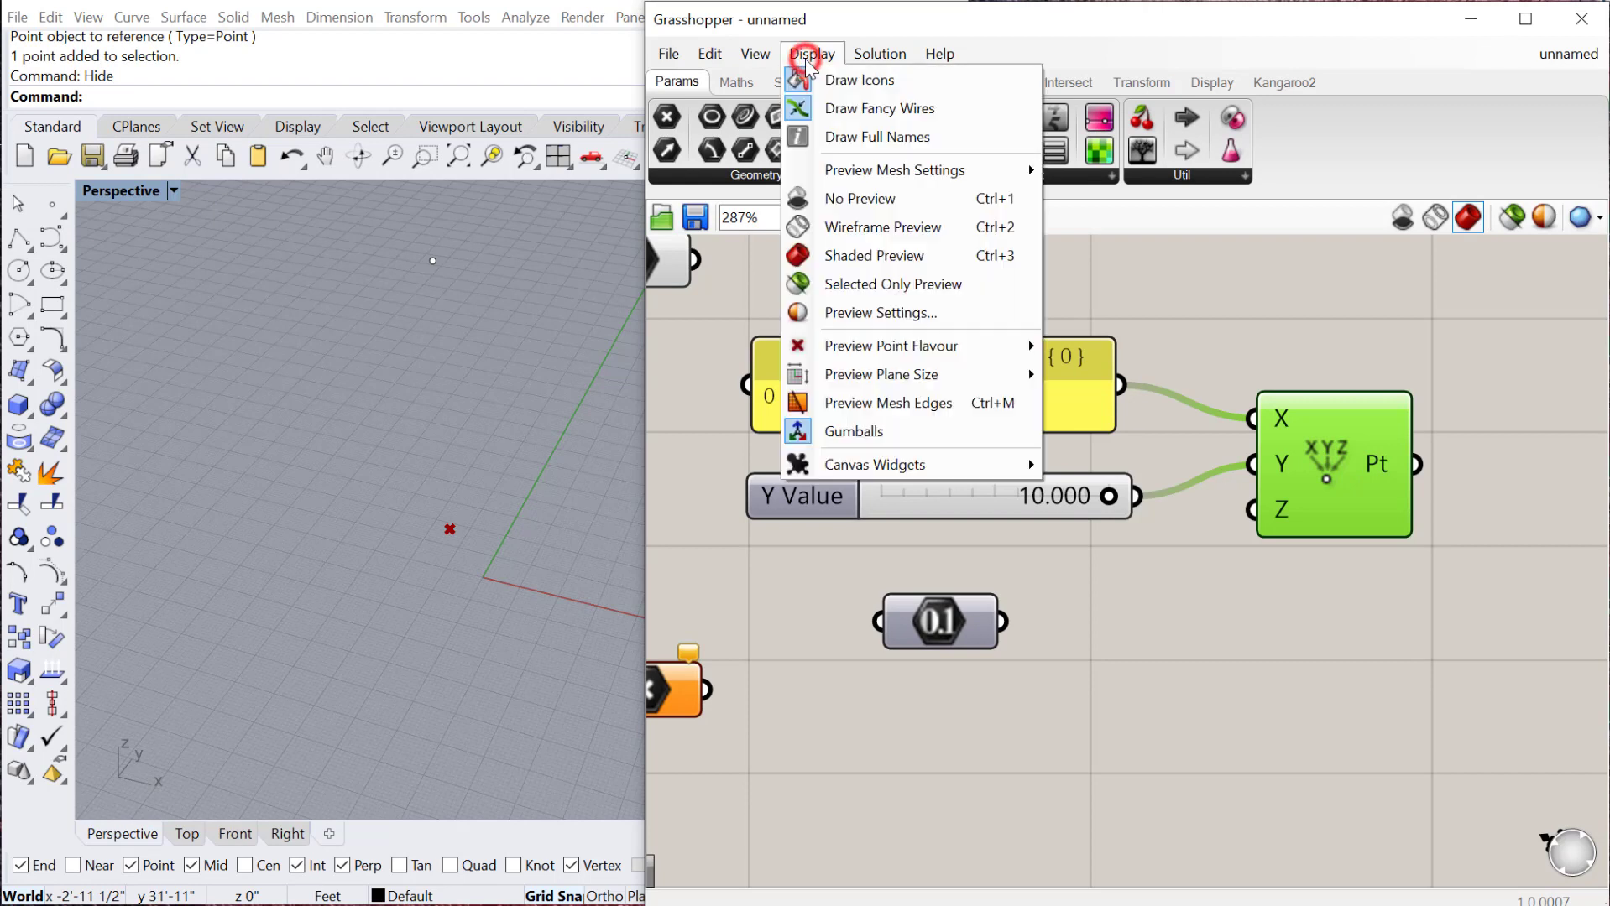
click(828, 136)
drag(1247, 456, 1373, 445)
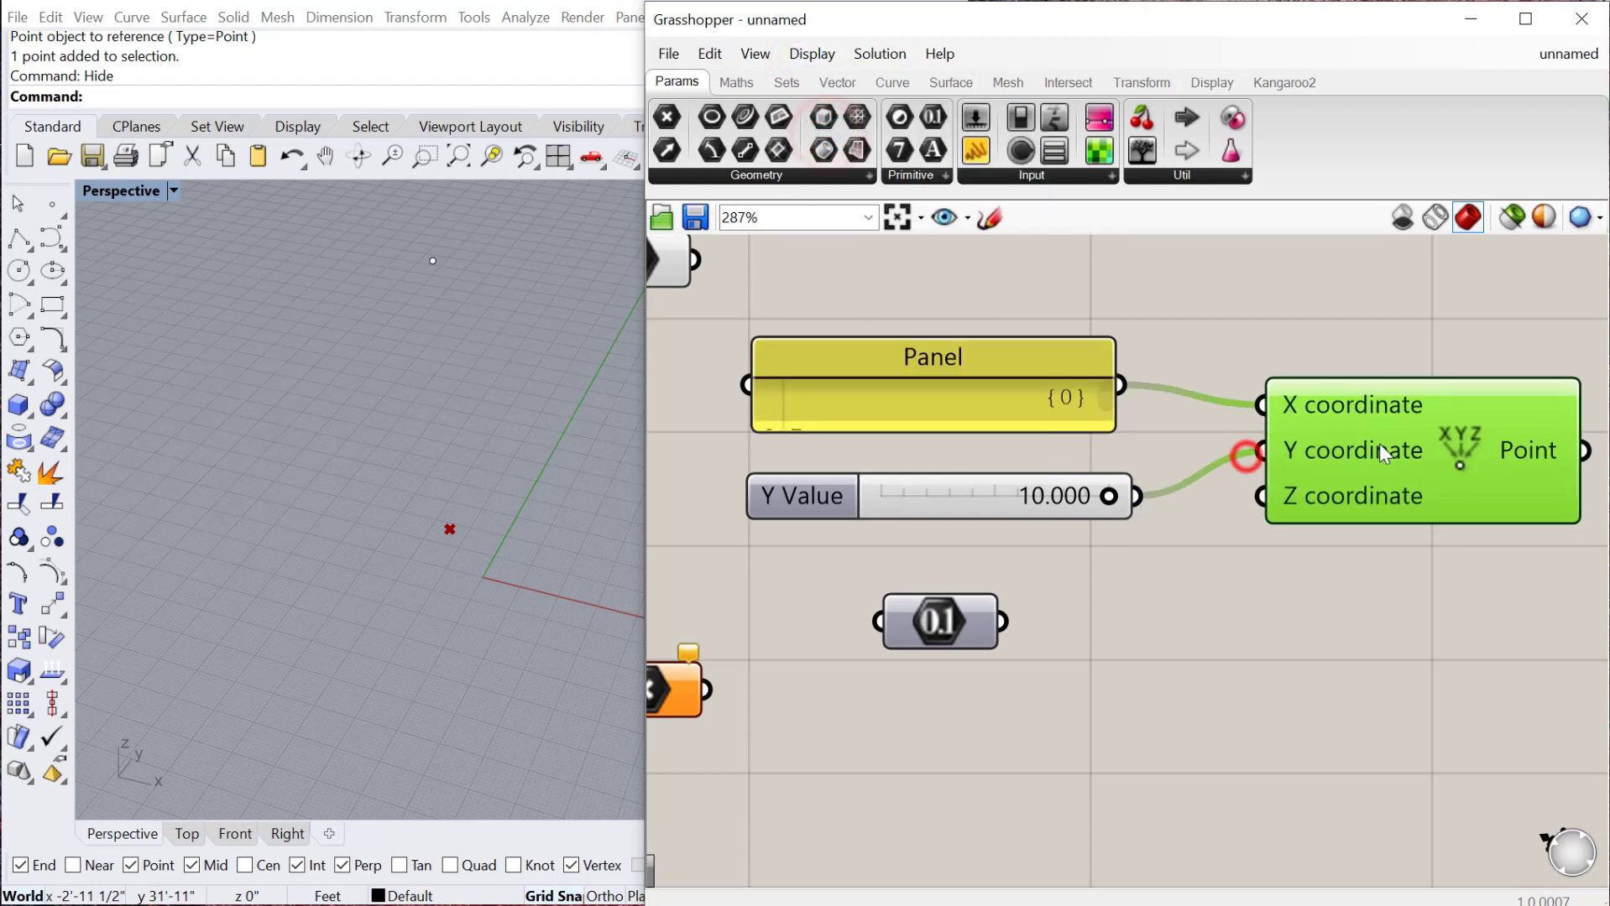
right_drag(1398, 638, 1304, 636)
scroll(1290, 567, down, 2)
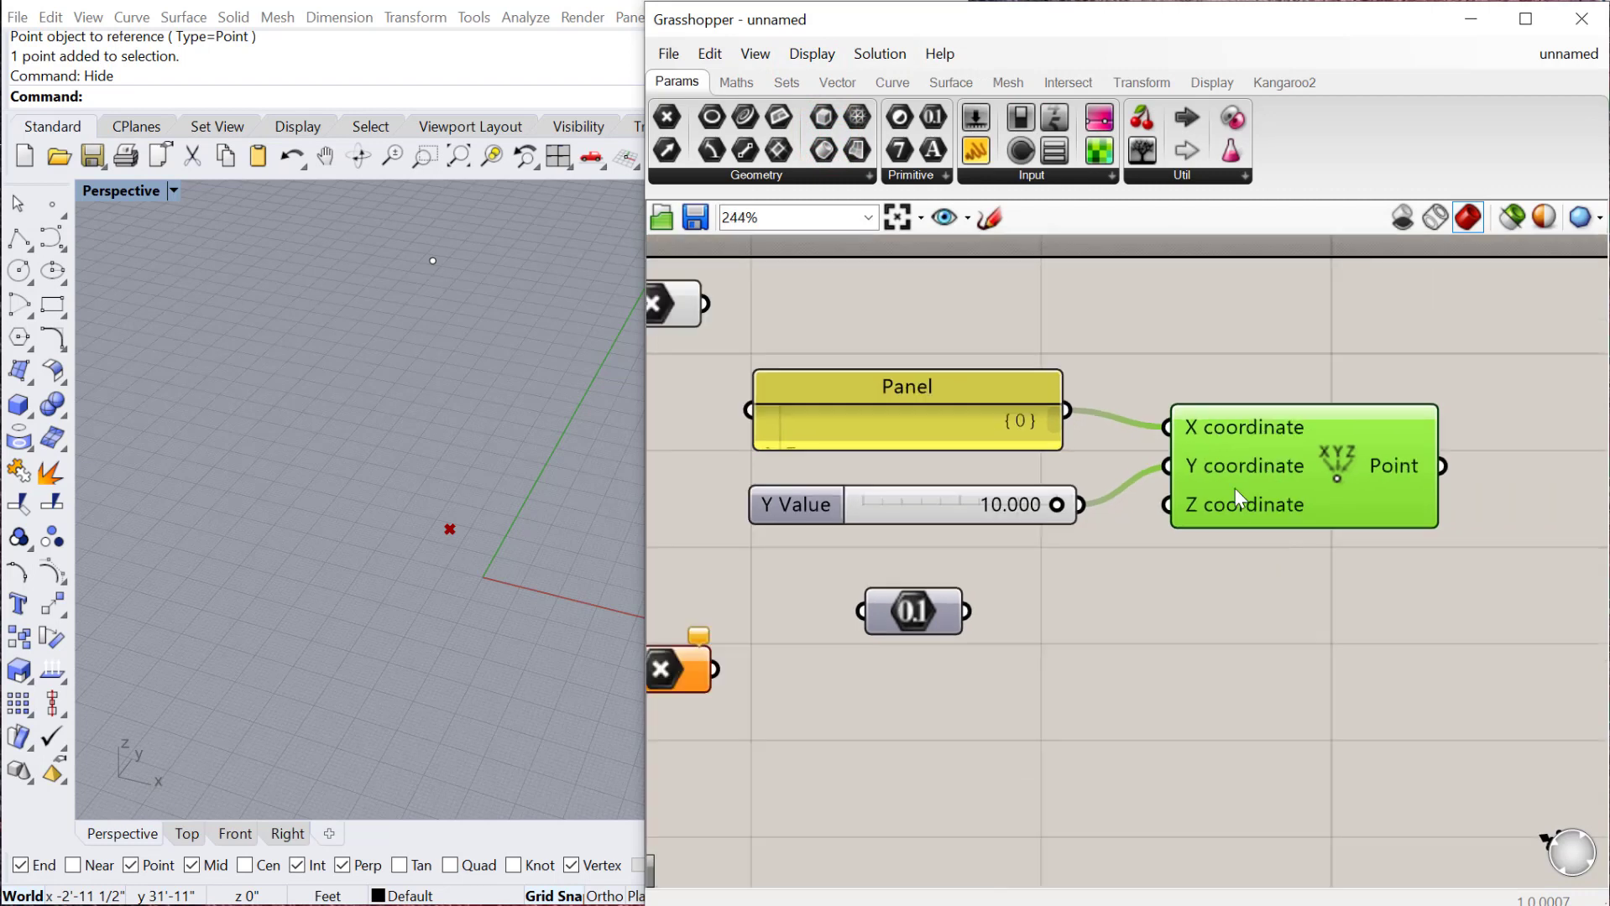
drag(1332, 482, 1323, 479)
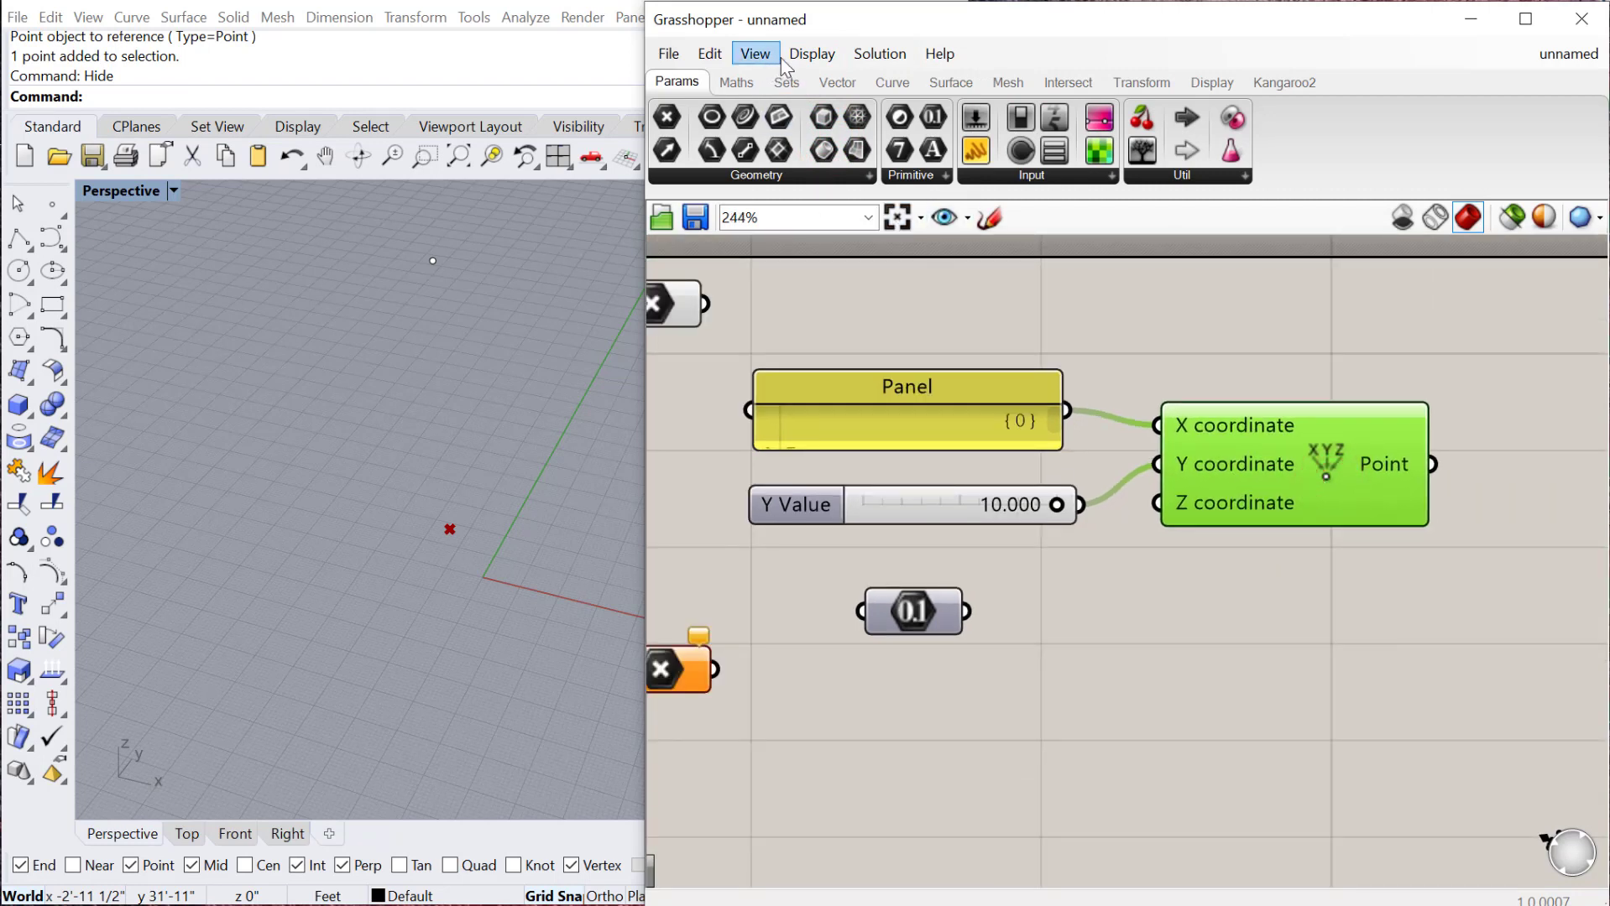
- Turn Draw Full Names and Draw Icons off to restore the abbreviated text labels
click(841, 59)
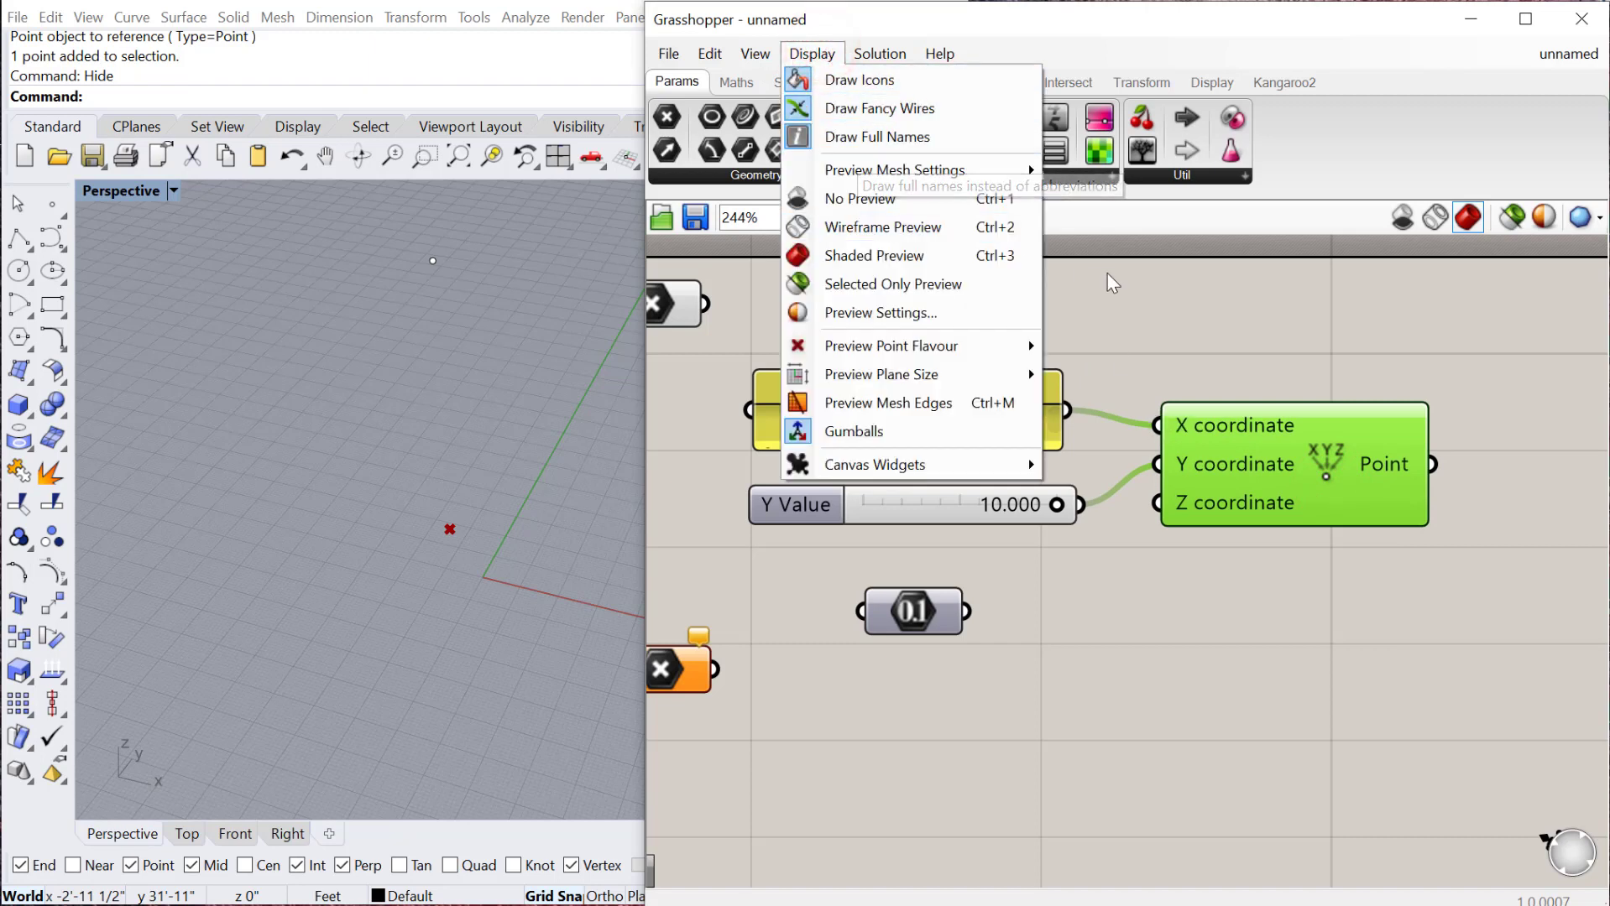
click(1221, 376)
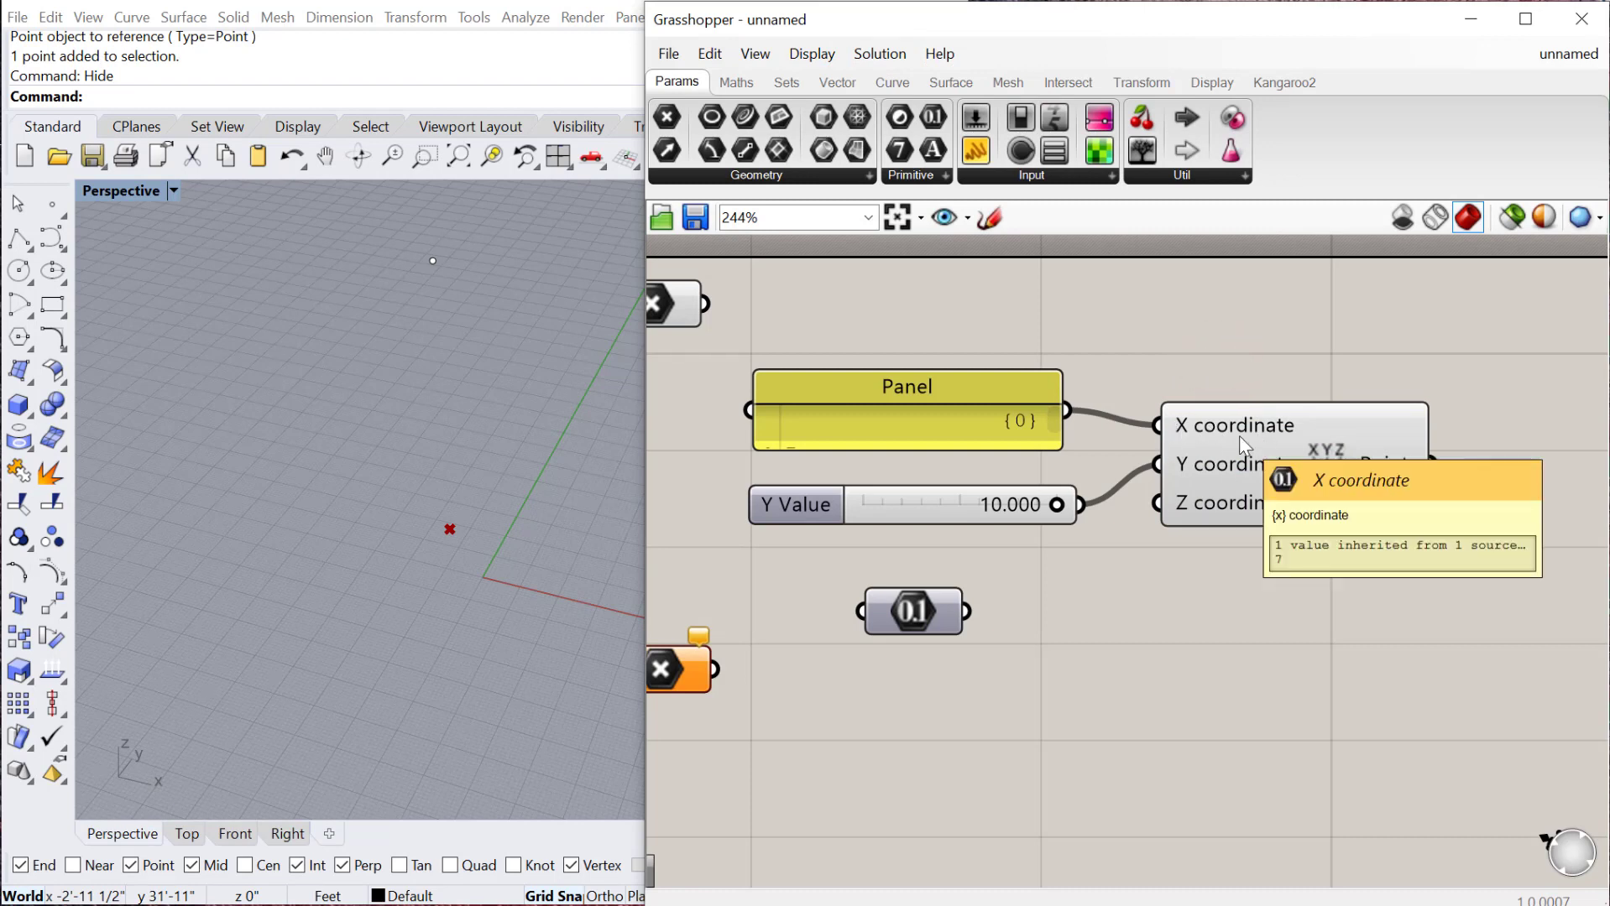
click(1001, 510)
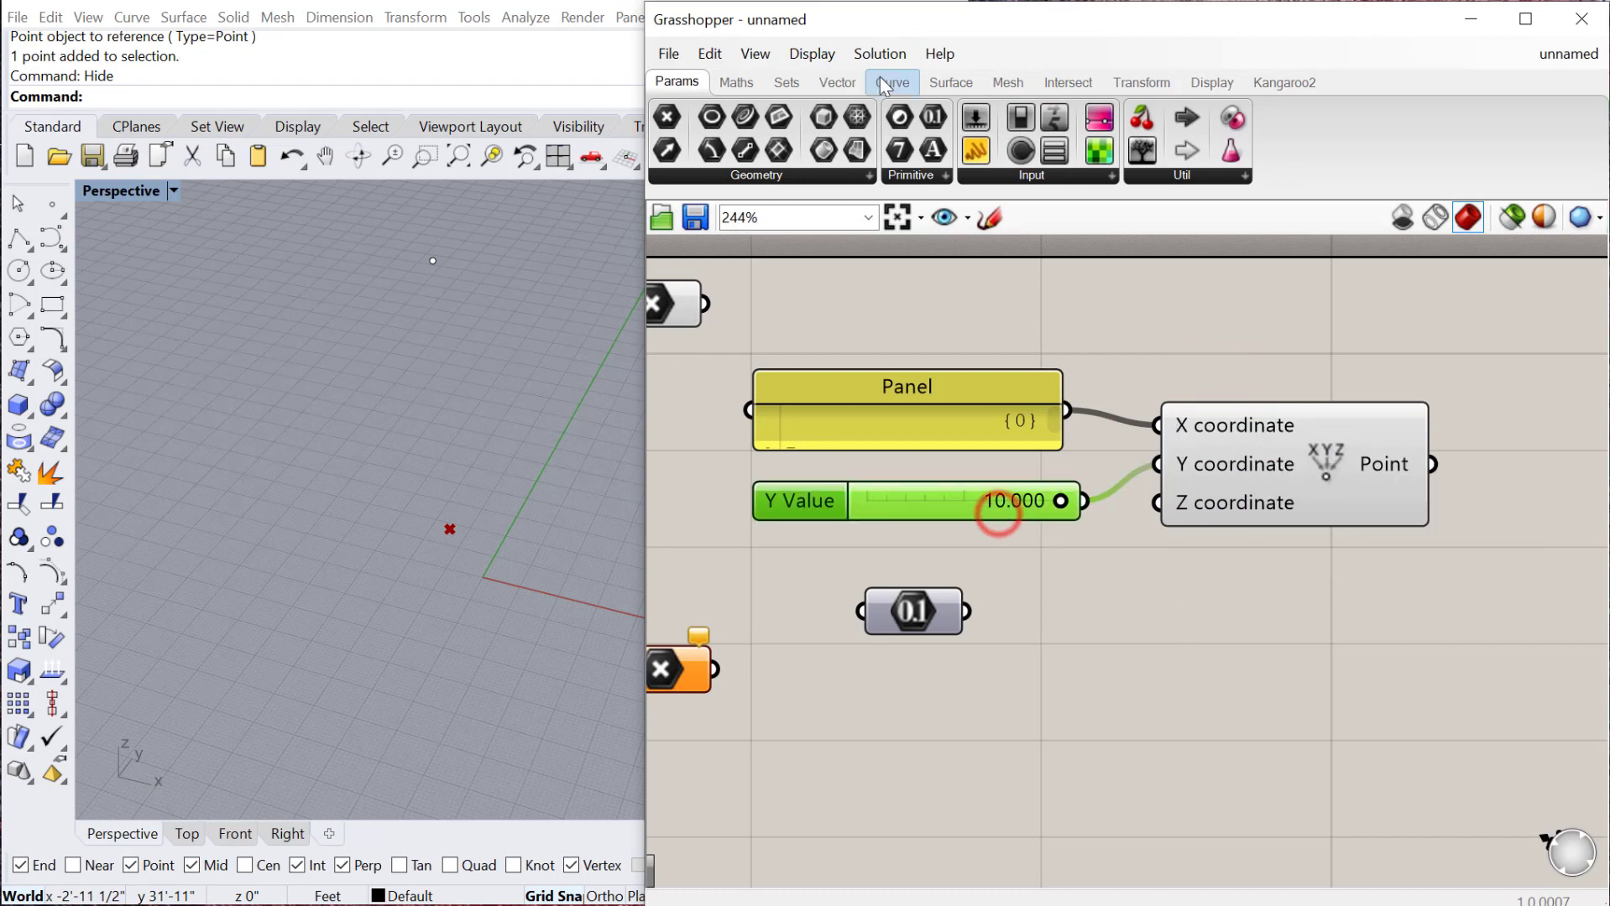
click(831, 52)
click(845, 134)
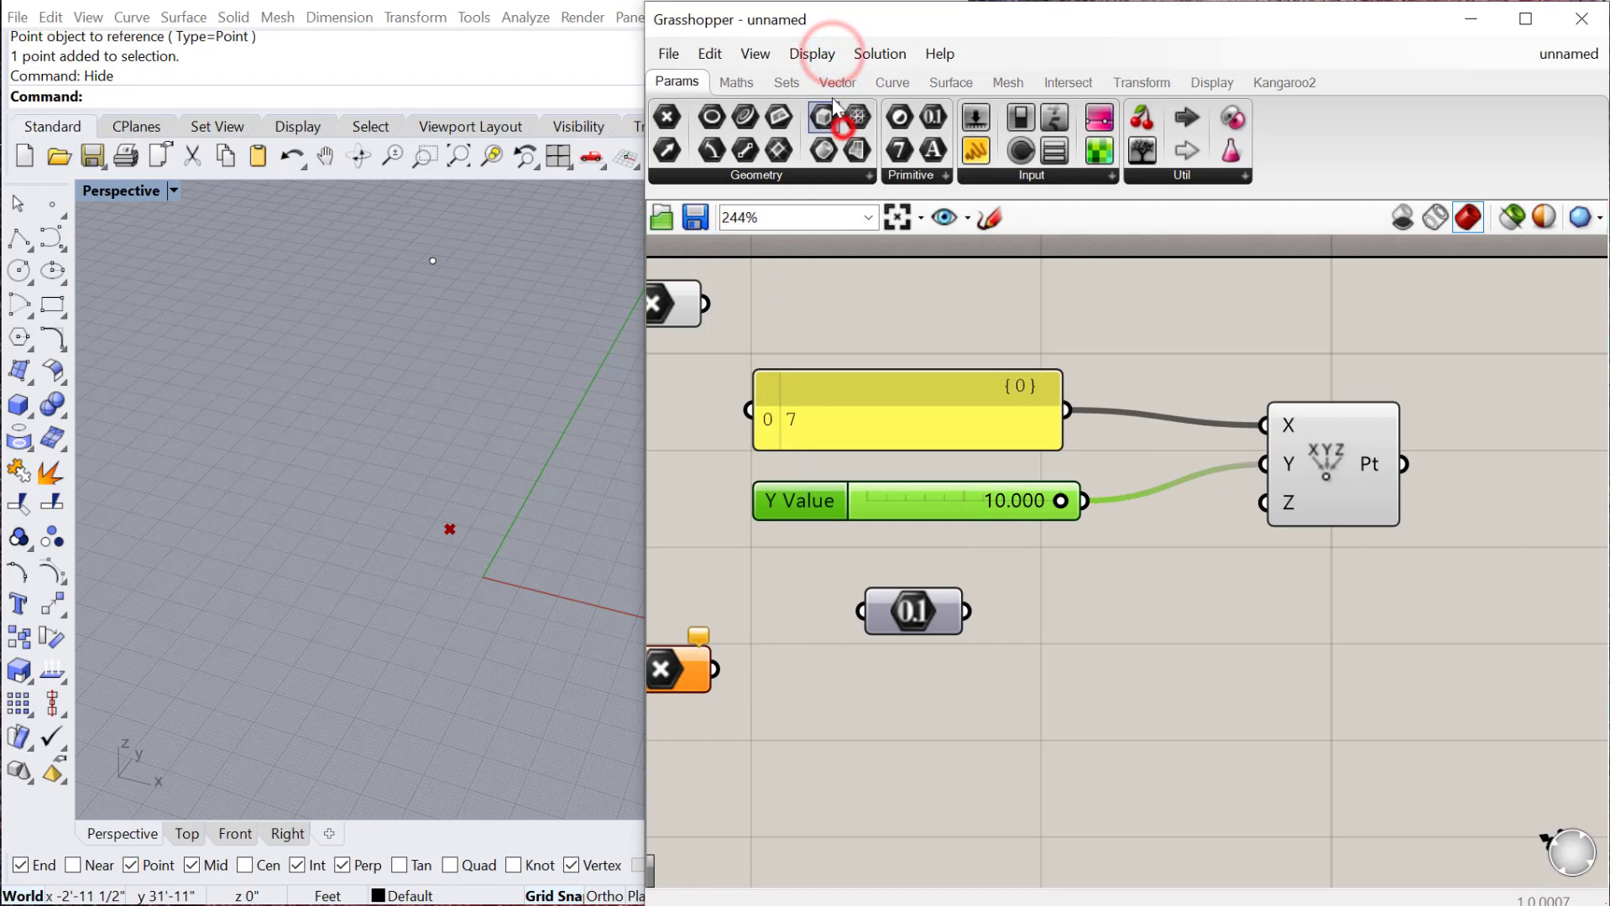
click(812, 53)
click(863, 83)
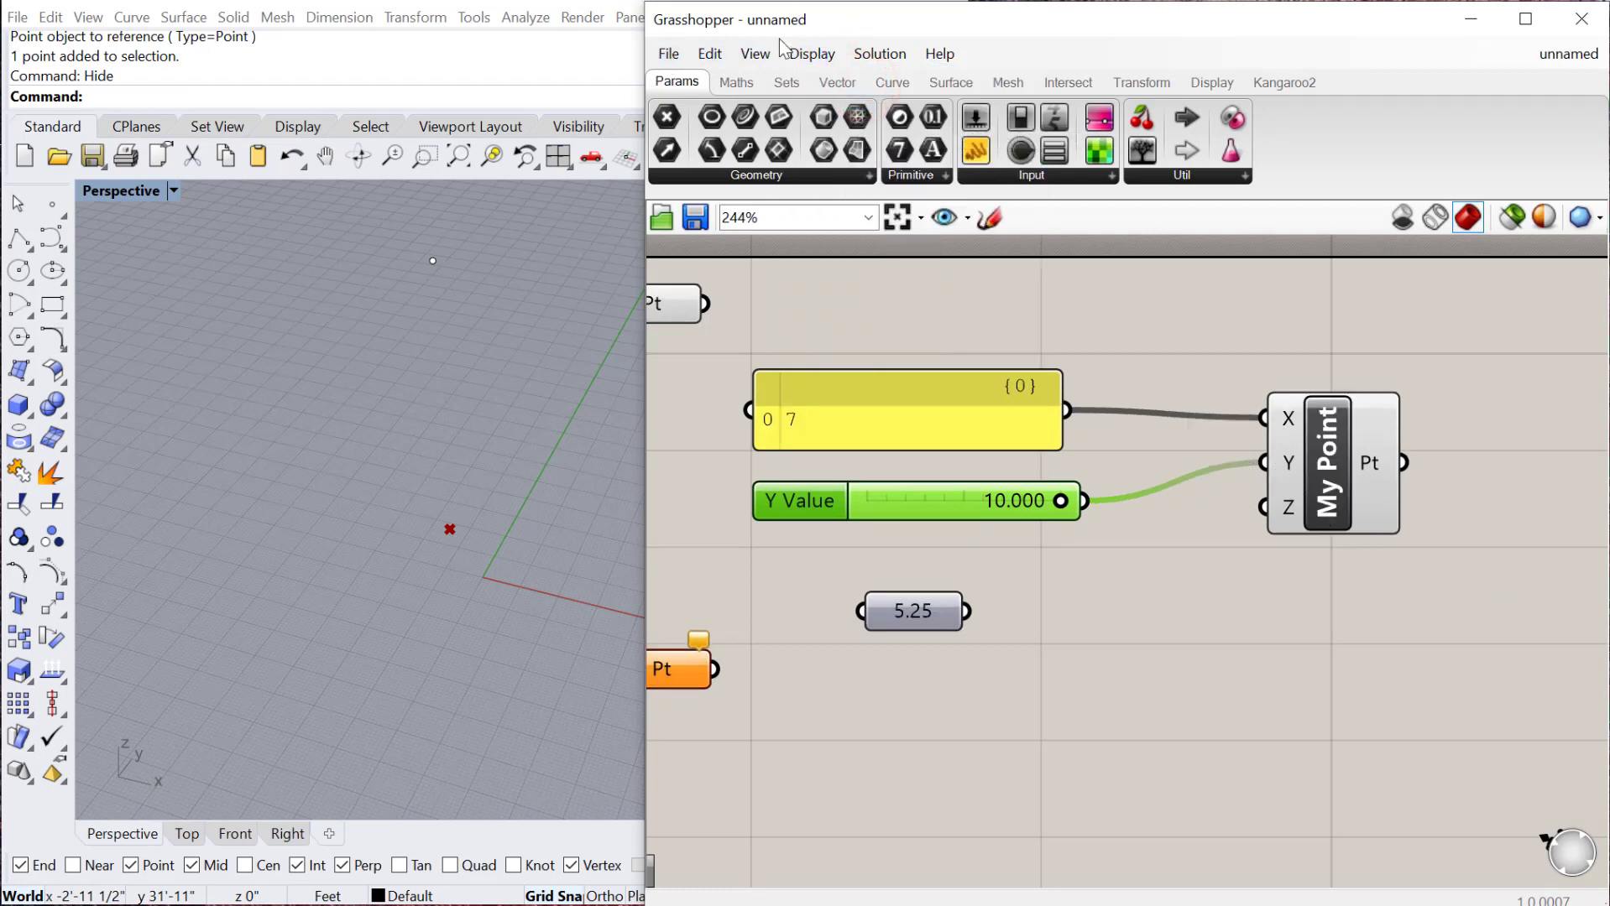
- Move the My Point component closer to the Panel and the Y Value slider
drag(1331, 455, 1310, 447)
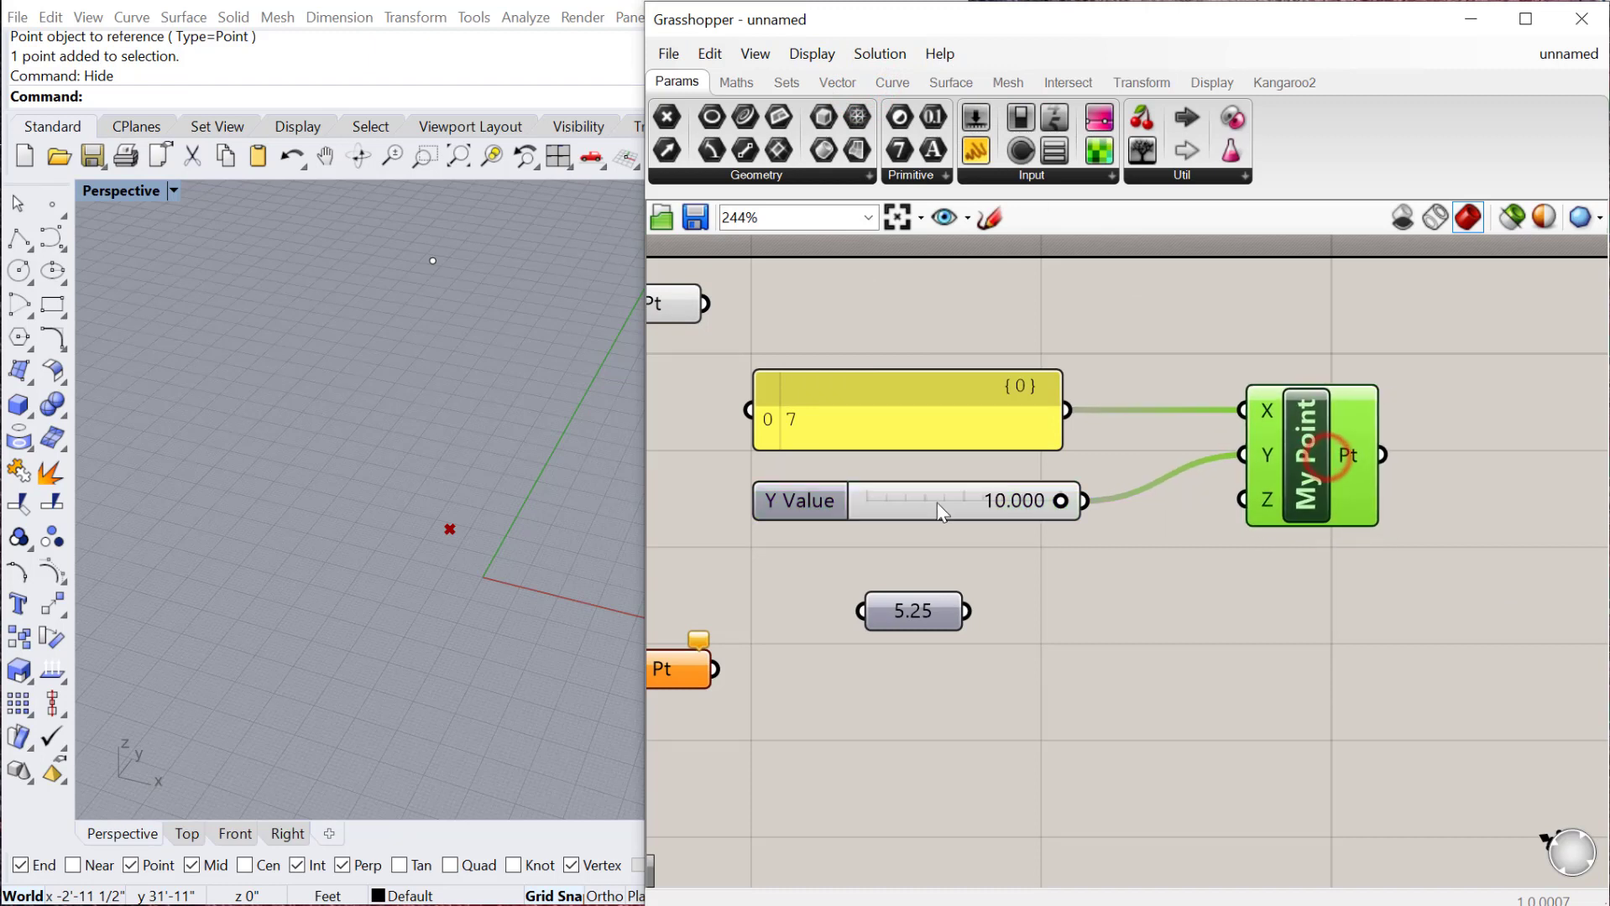
click(936, 502)
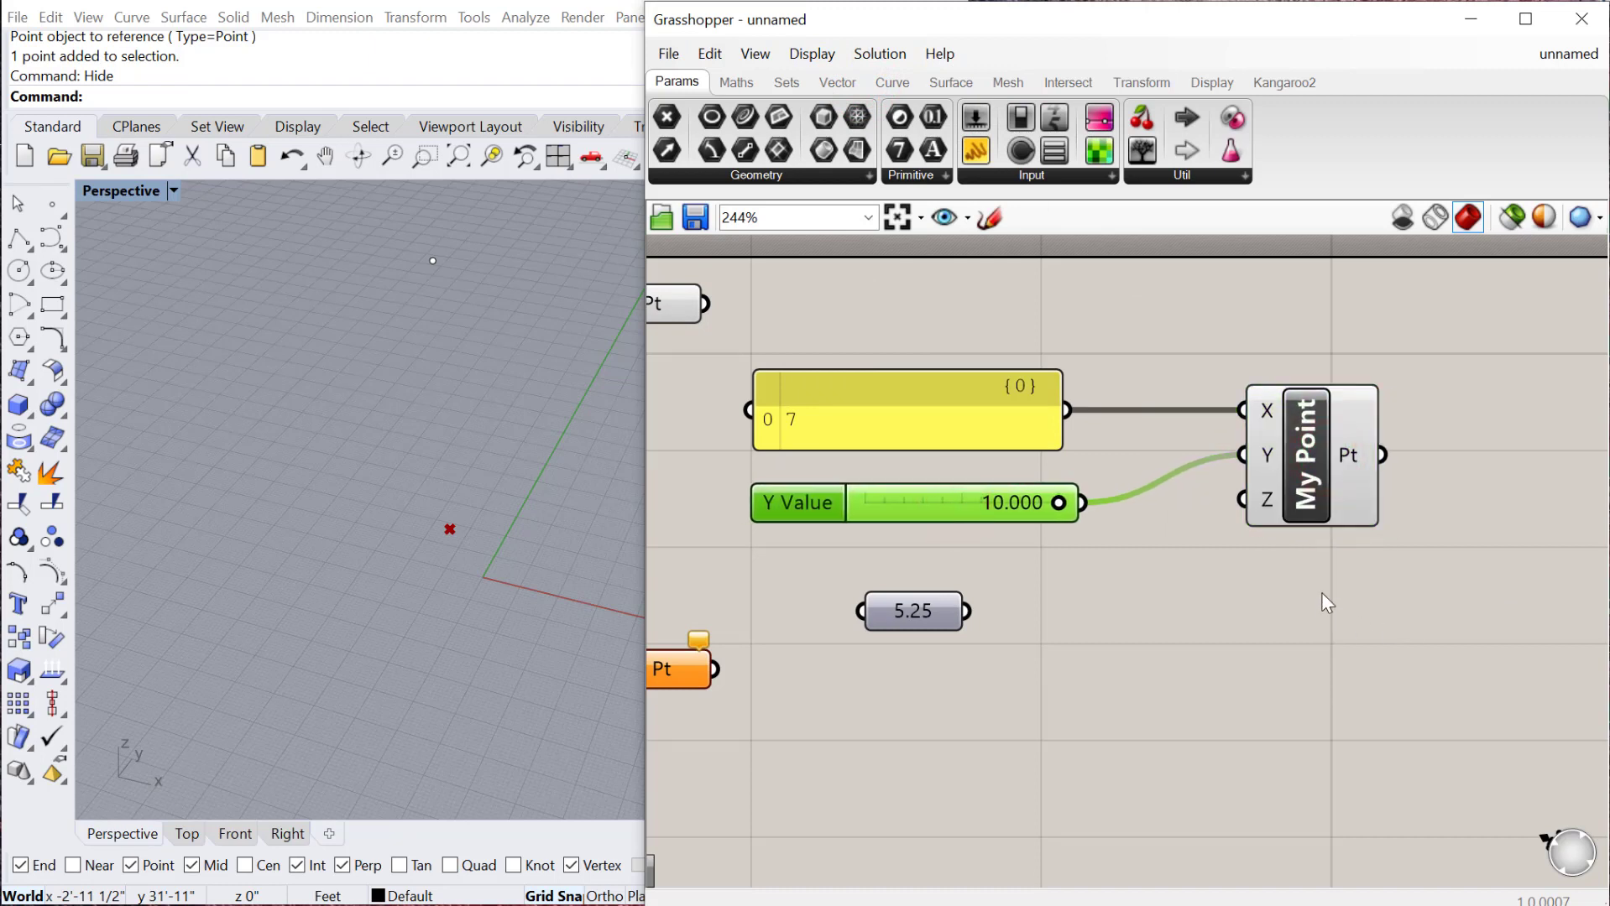
drag(1305, 472, 1282, 491)
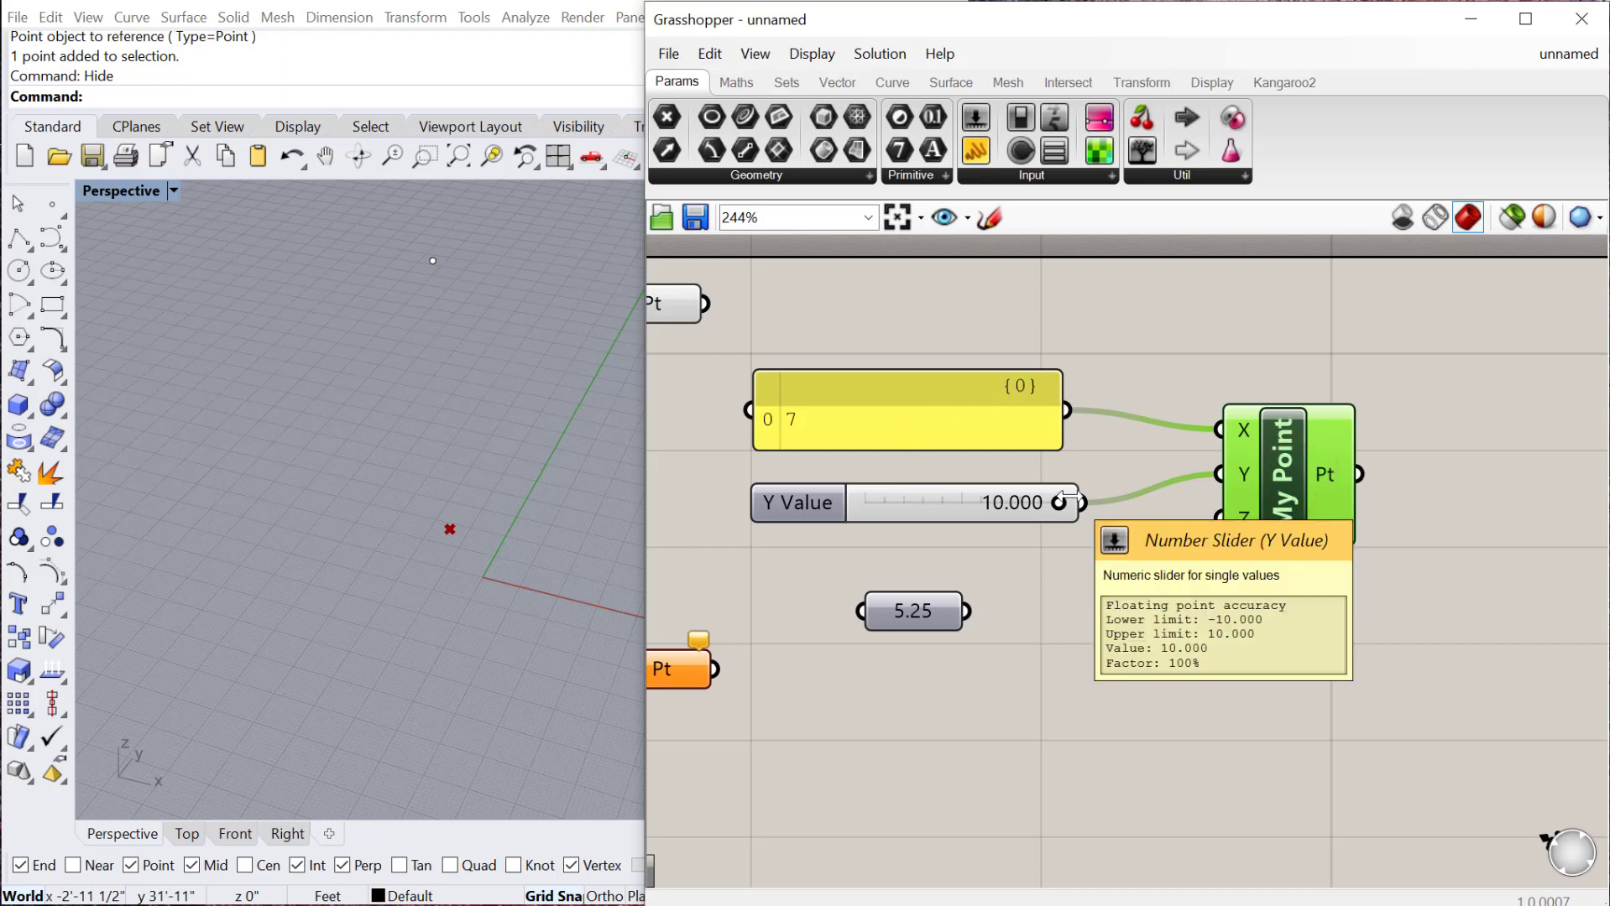
click(811, 53)
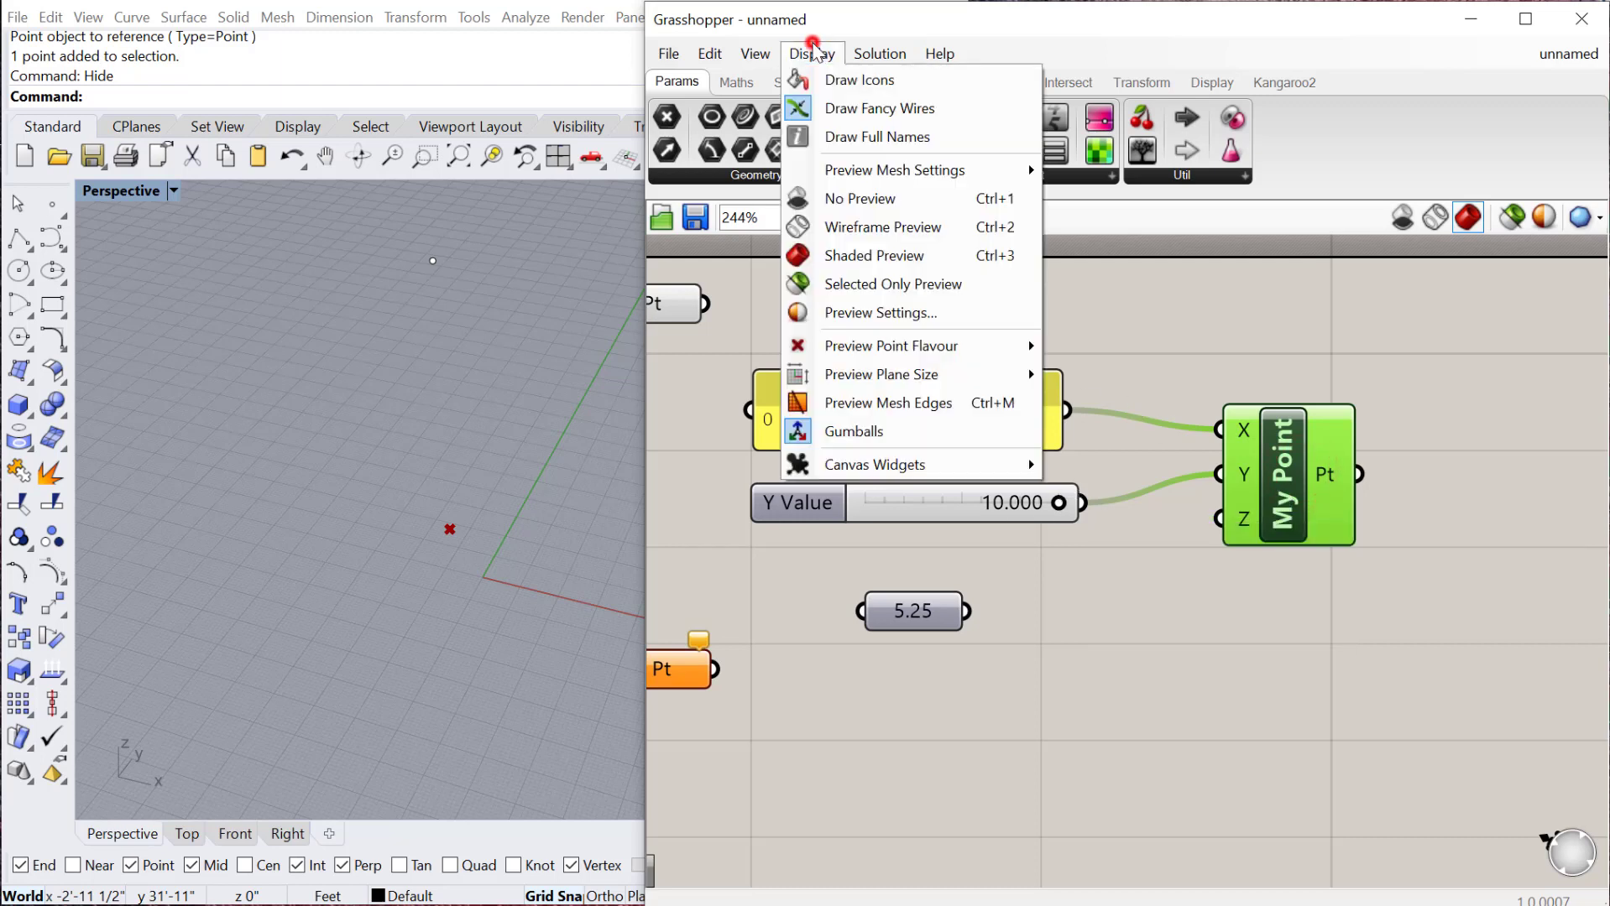
click(1245, 678)
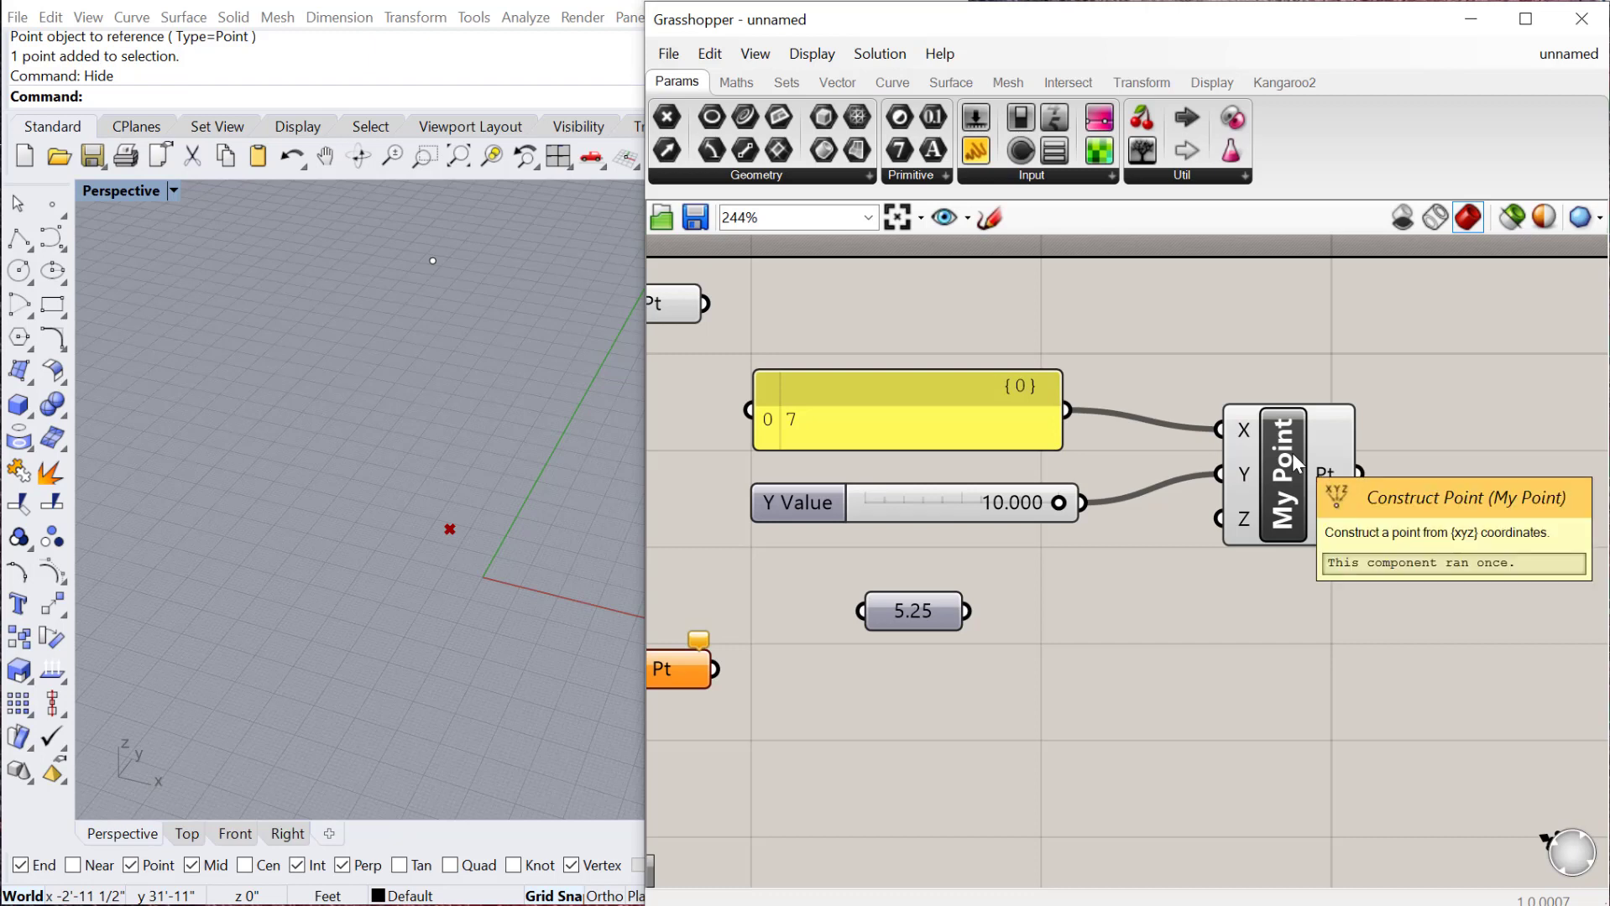
- Move My Point slightly closer to its inputs and wire the 5.25 Number parameter into its Z input
drag(1292, 460, 1279, 449)
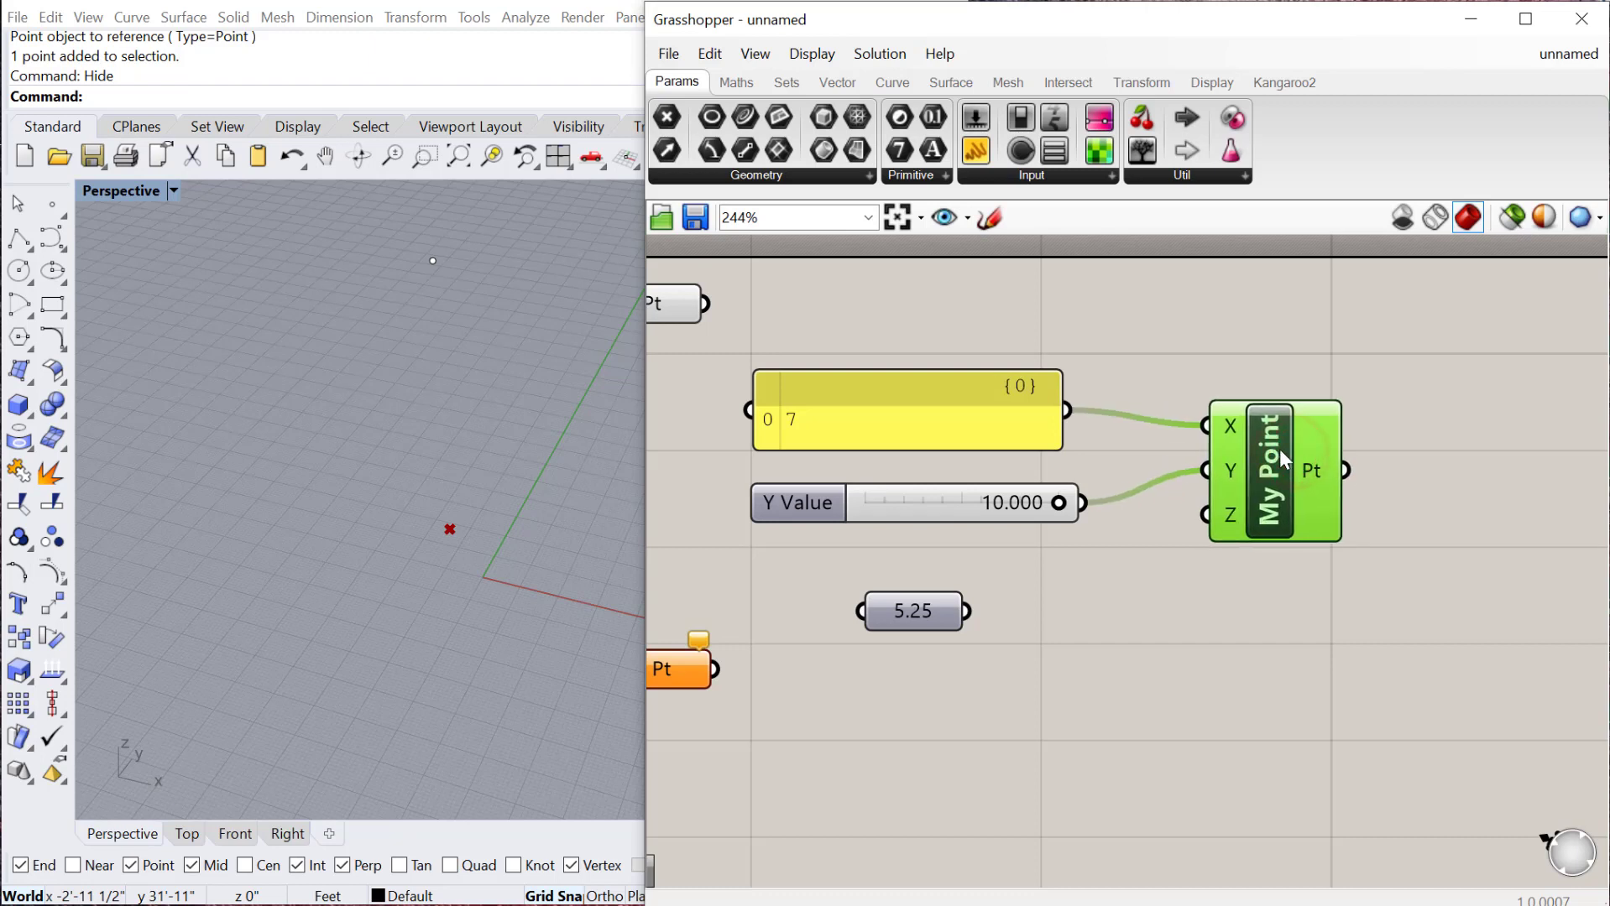
right_click(1270, 468)
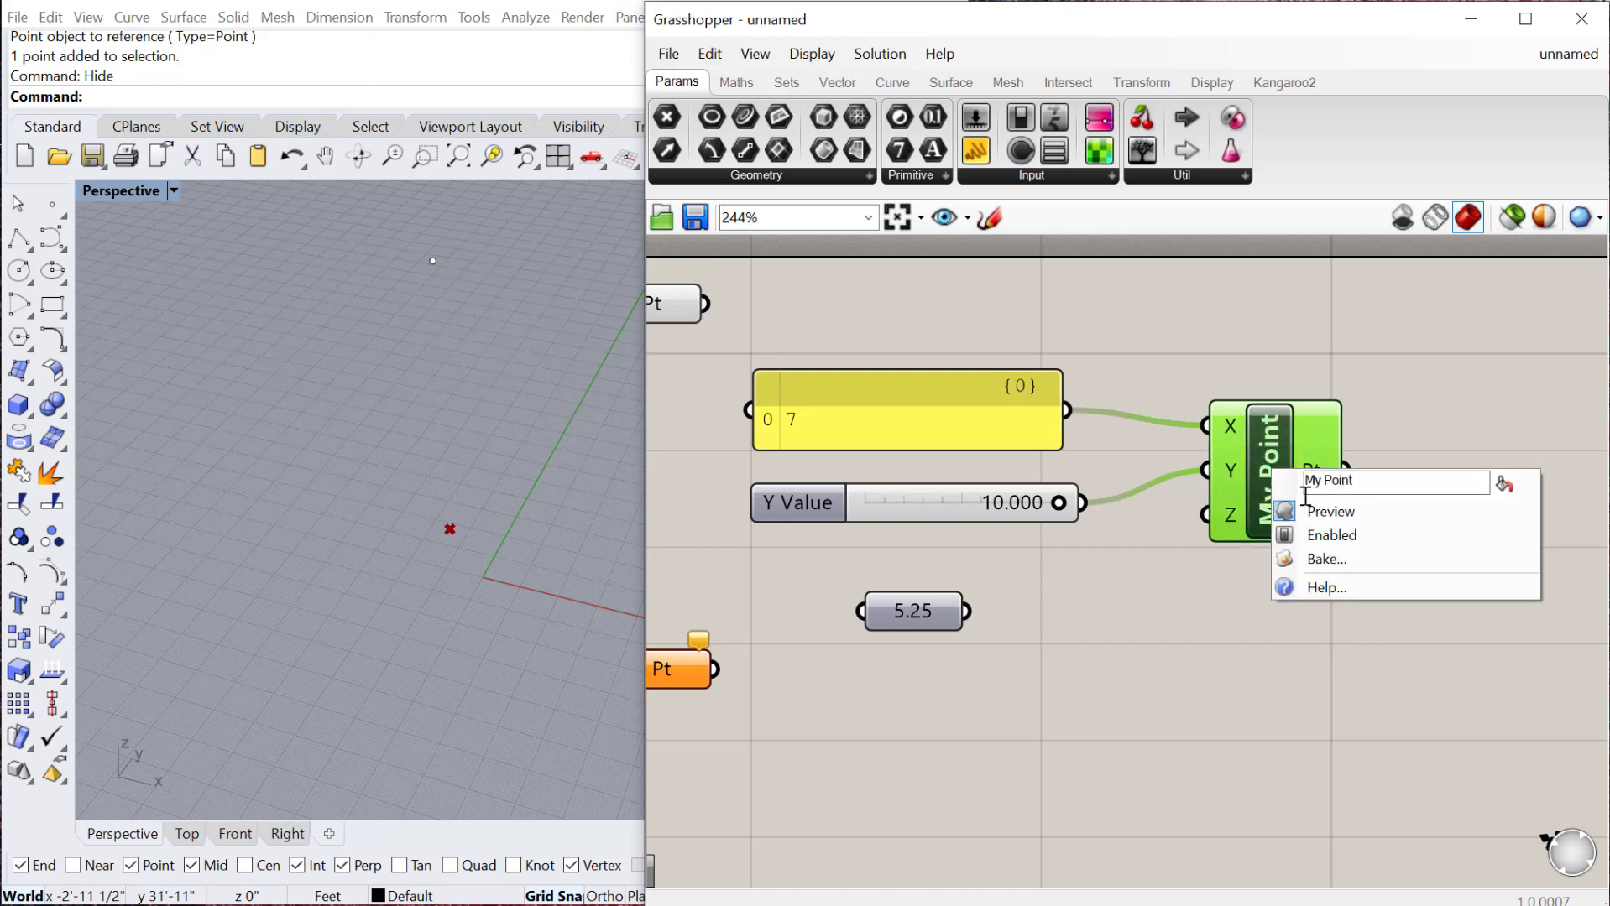
click(1179, 577)
click(912, 610)
drag(966, 608, 1206, 514)
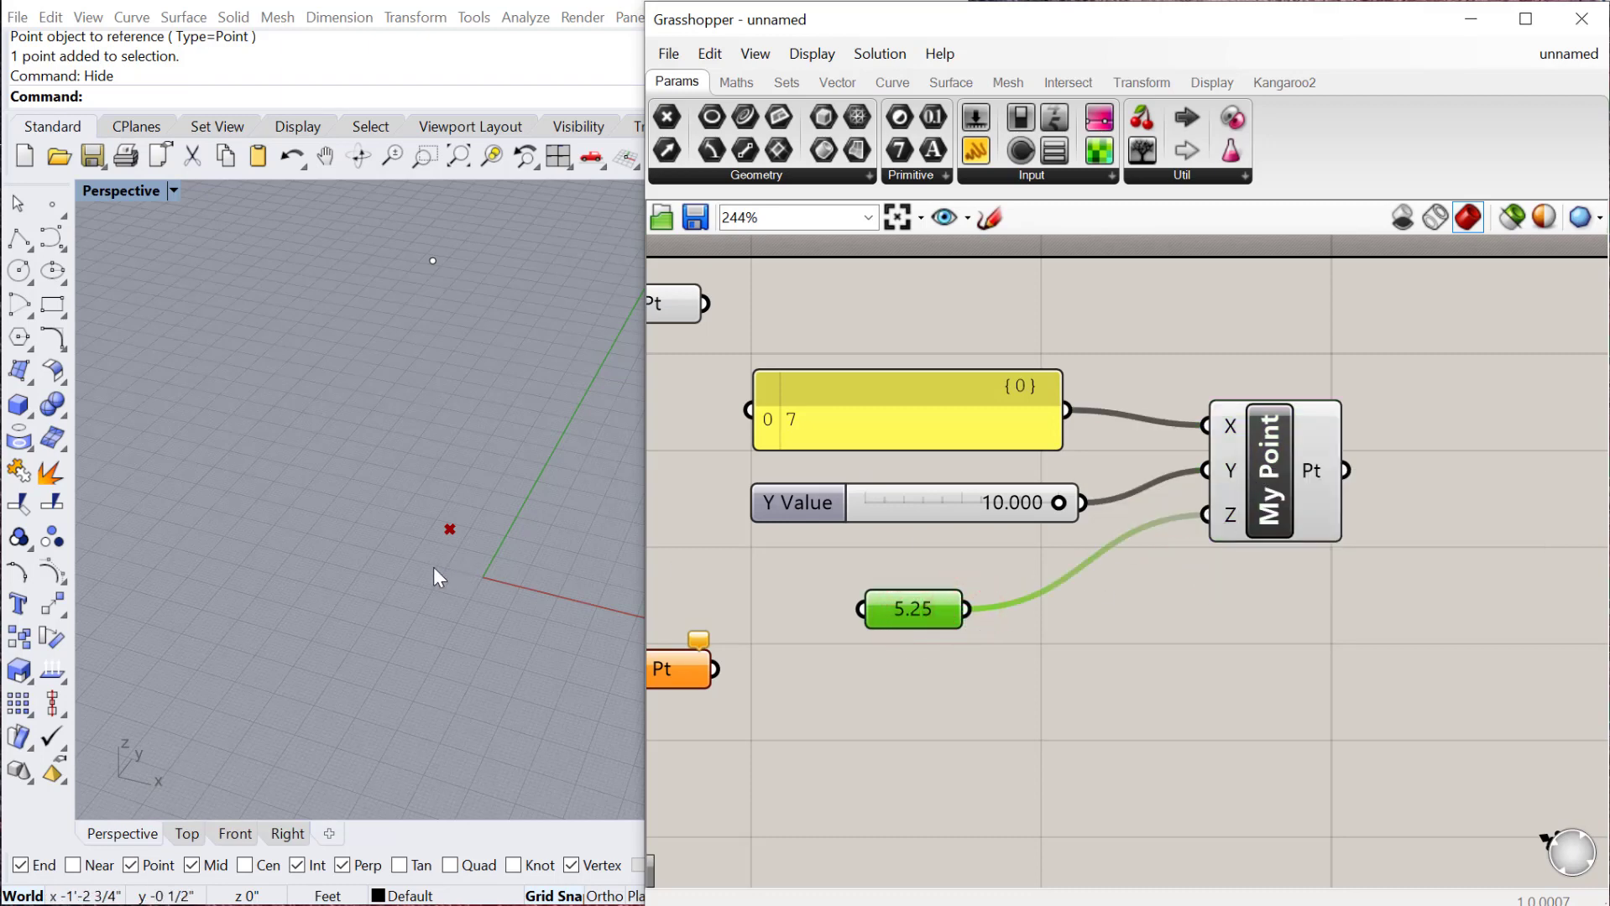
- Select the My Point component to identify its point in the Rhino Perspective viewport
right_drag(357, 541, 527, 432)
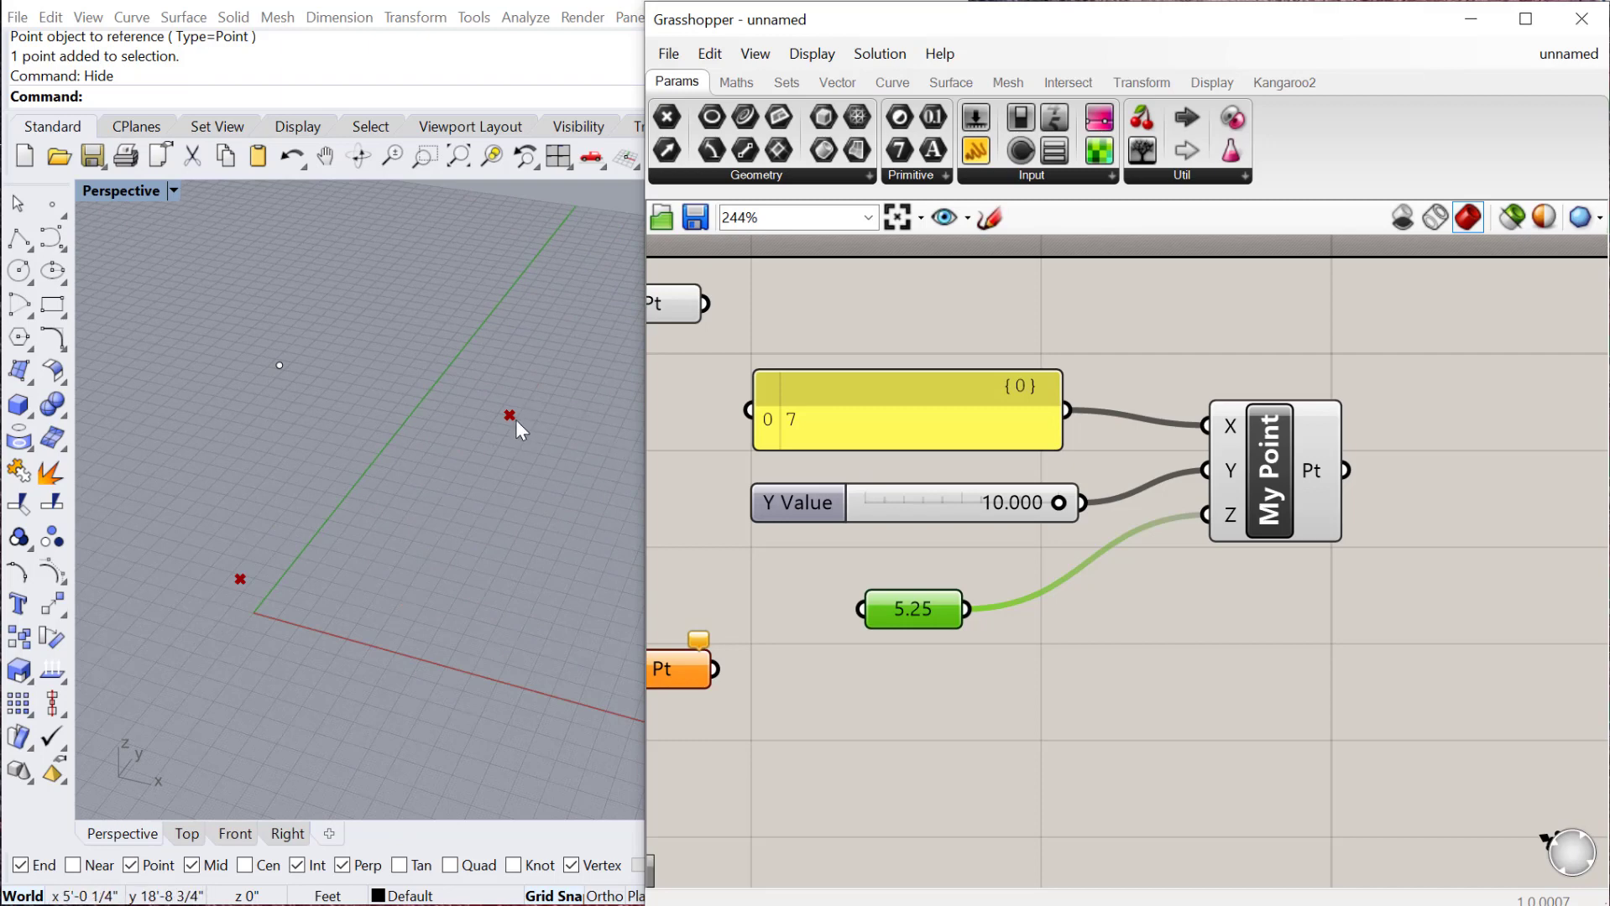
click(1284, 631)
click(1277, 469)
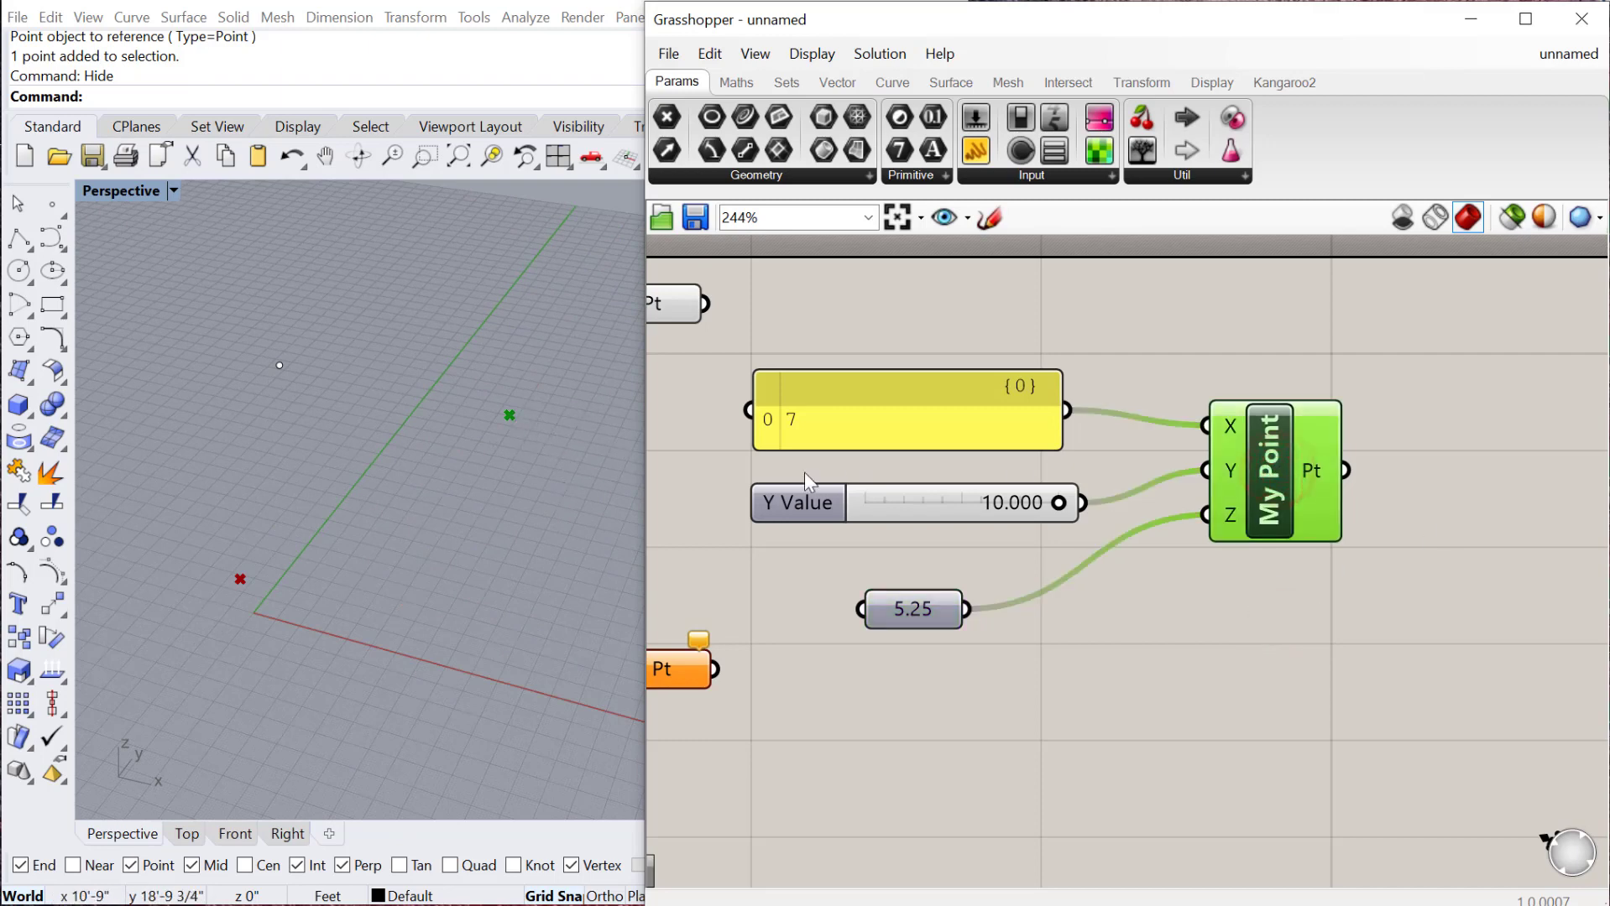
- Shift the X-value Panel slightly and set the Y Value slider to -1.464, with My Point selected to track its point
drag(877, 408, 887, 400)
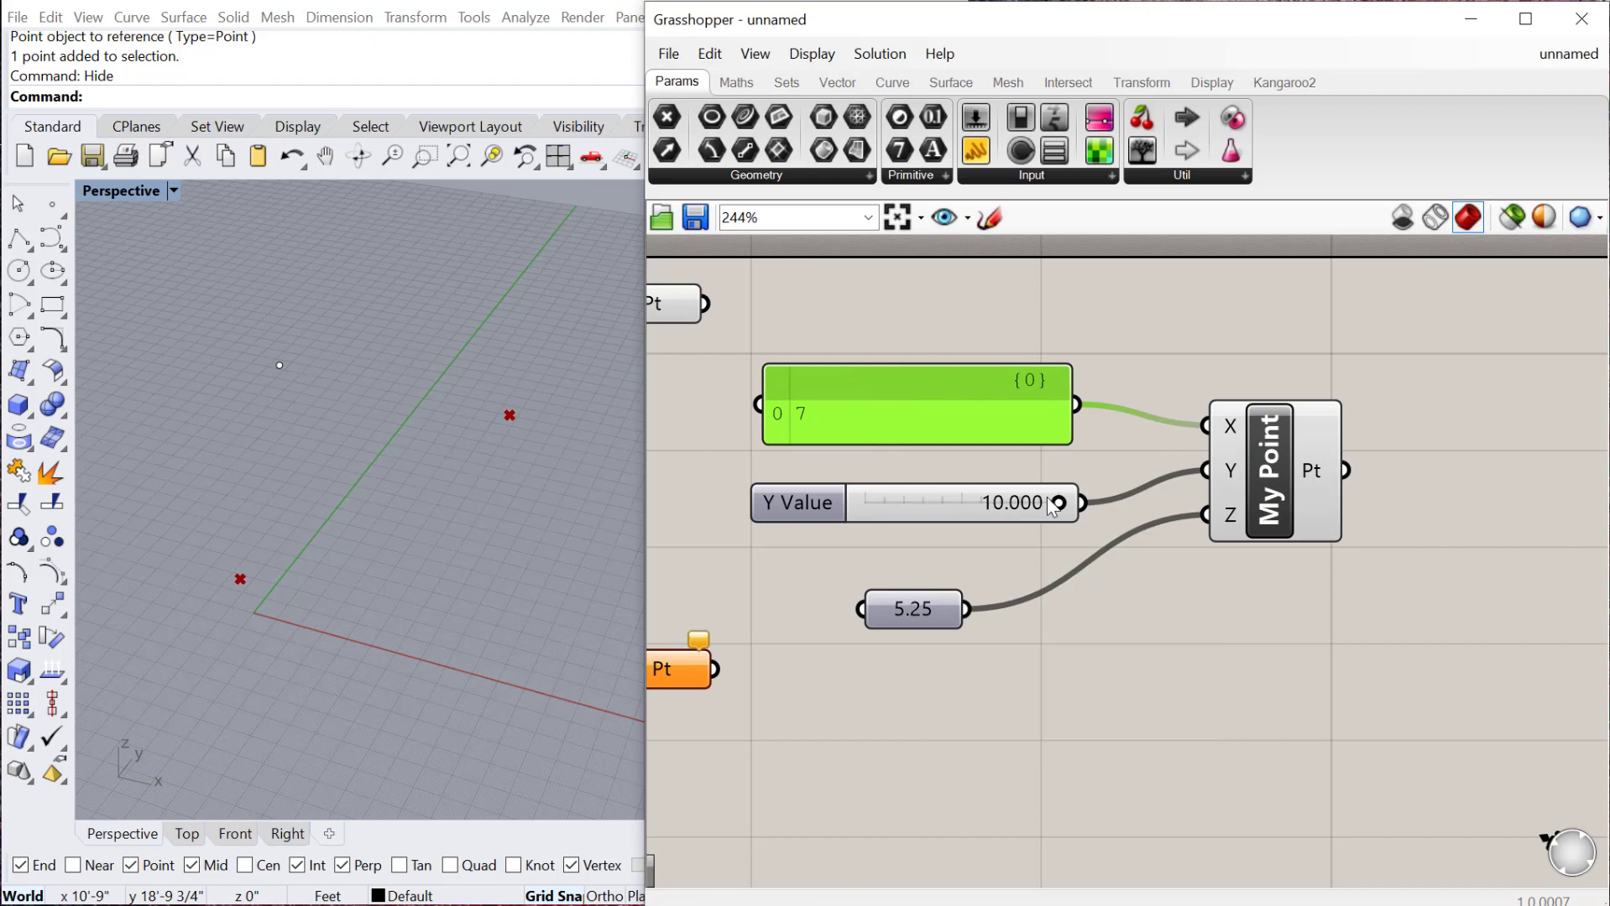
drag(1067, 508, 965, 524)
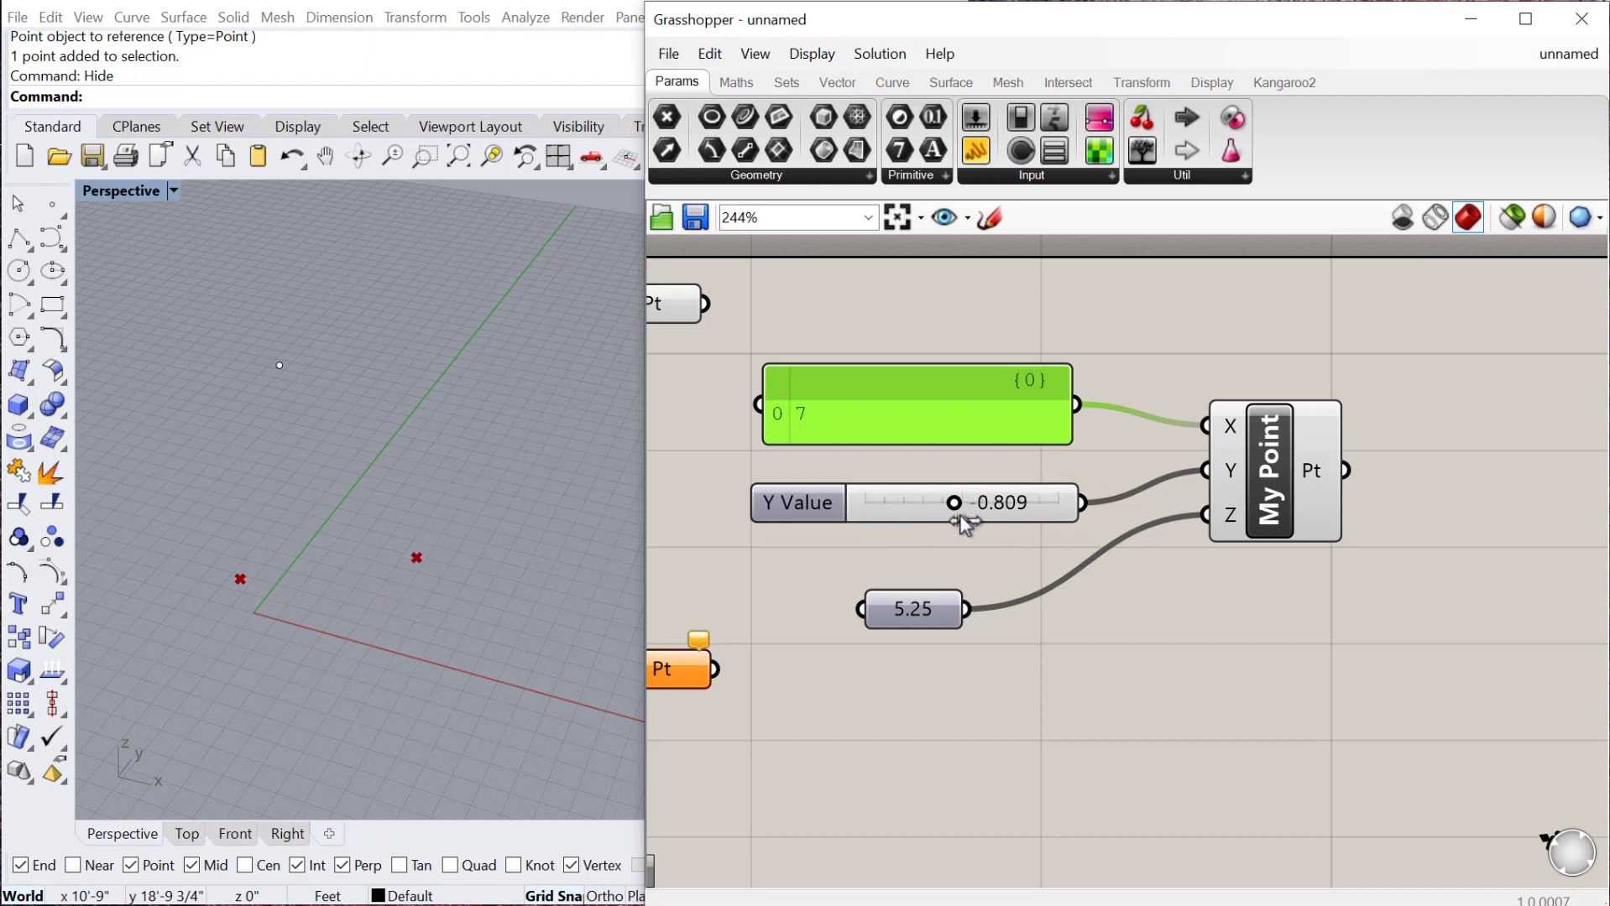
click(1272, 470)
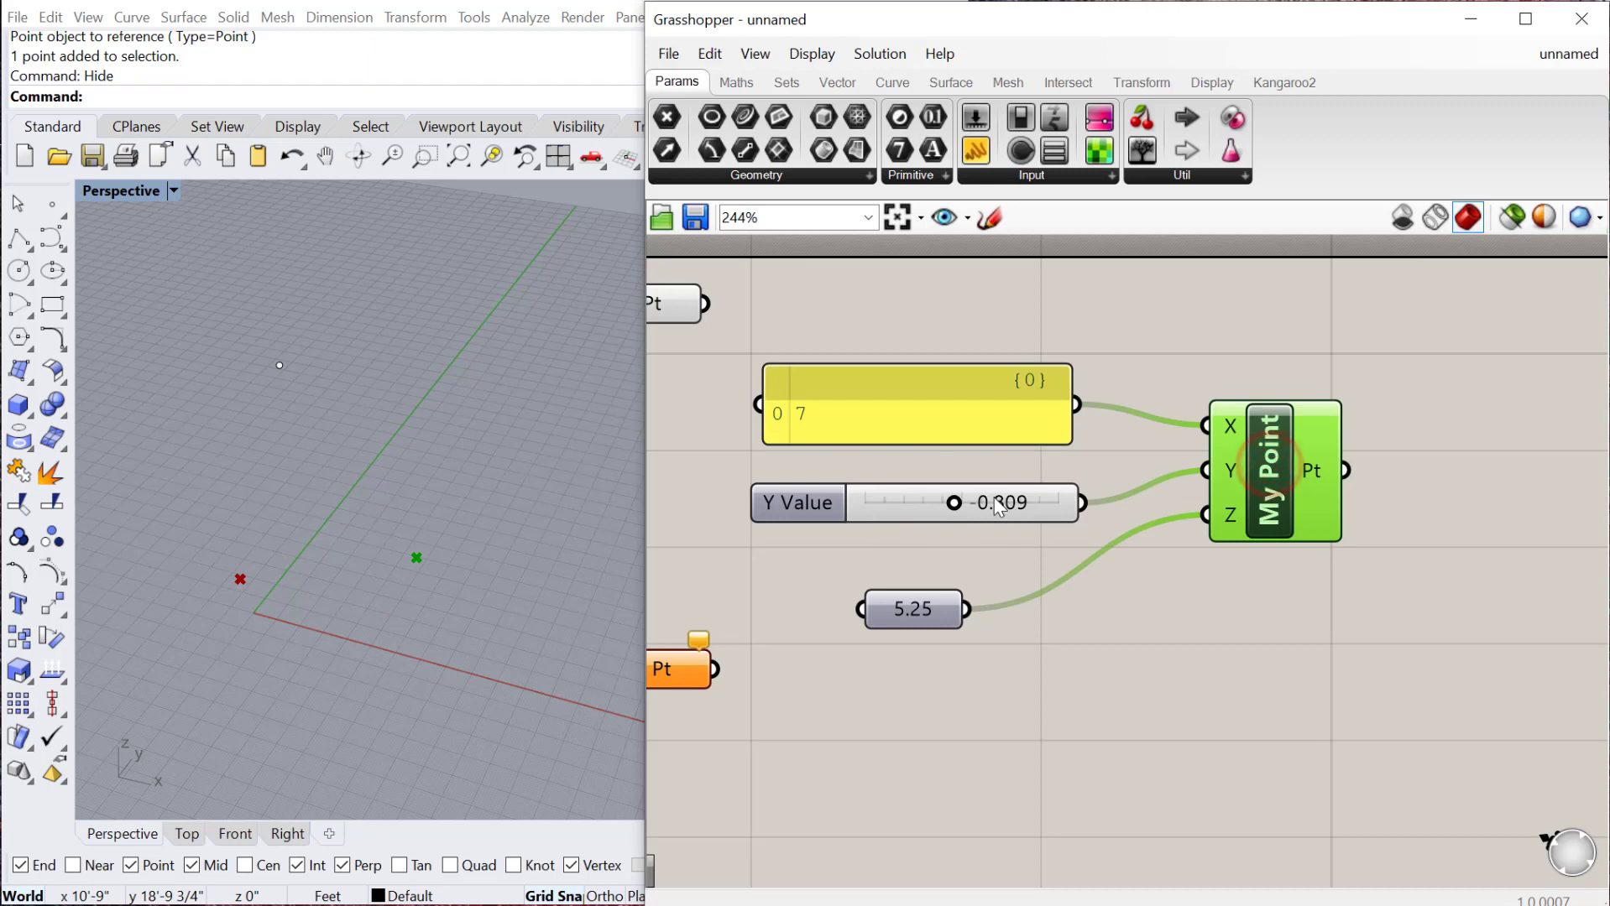
mouse_move(955, 503)
mouse_down()
mouse_move(1035, 506)
mouse_move(940, 503)
mouse_move(894, 528)
mouse_move(1001, 525)
mouse_move(933, 525)
mouse_move(983, 524)
mouse_move(980, 503)
mouse_move(943, 509)
mouse_up()
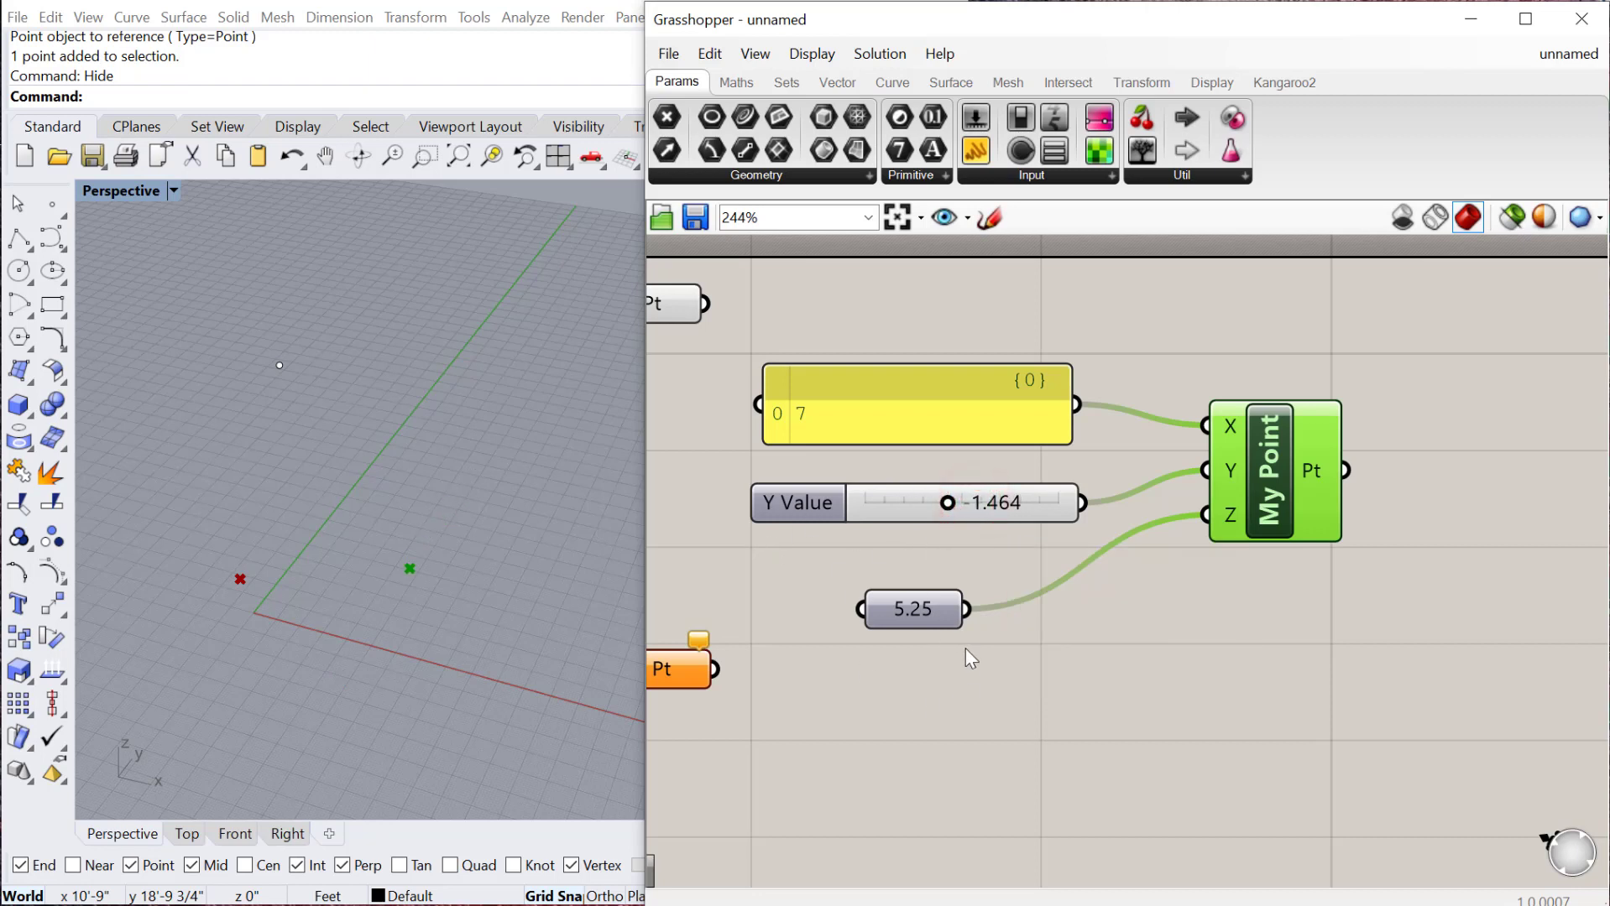
- Add a Number Slider below the 5.25 Number parameter, ranging from -20.25 to 32
right_drag(1147, 664, 1115, 631)
click(784, 472)
right_drag(1032, 687, 1067, 704)
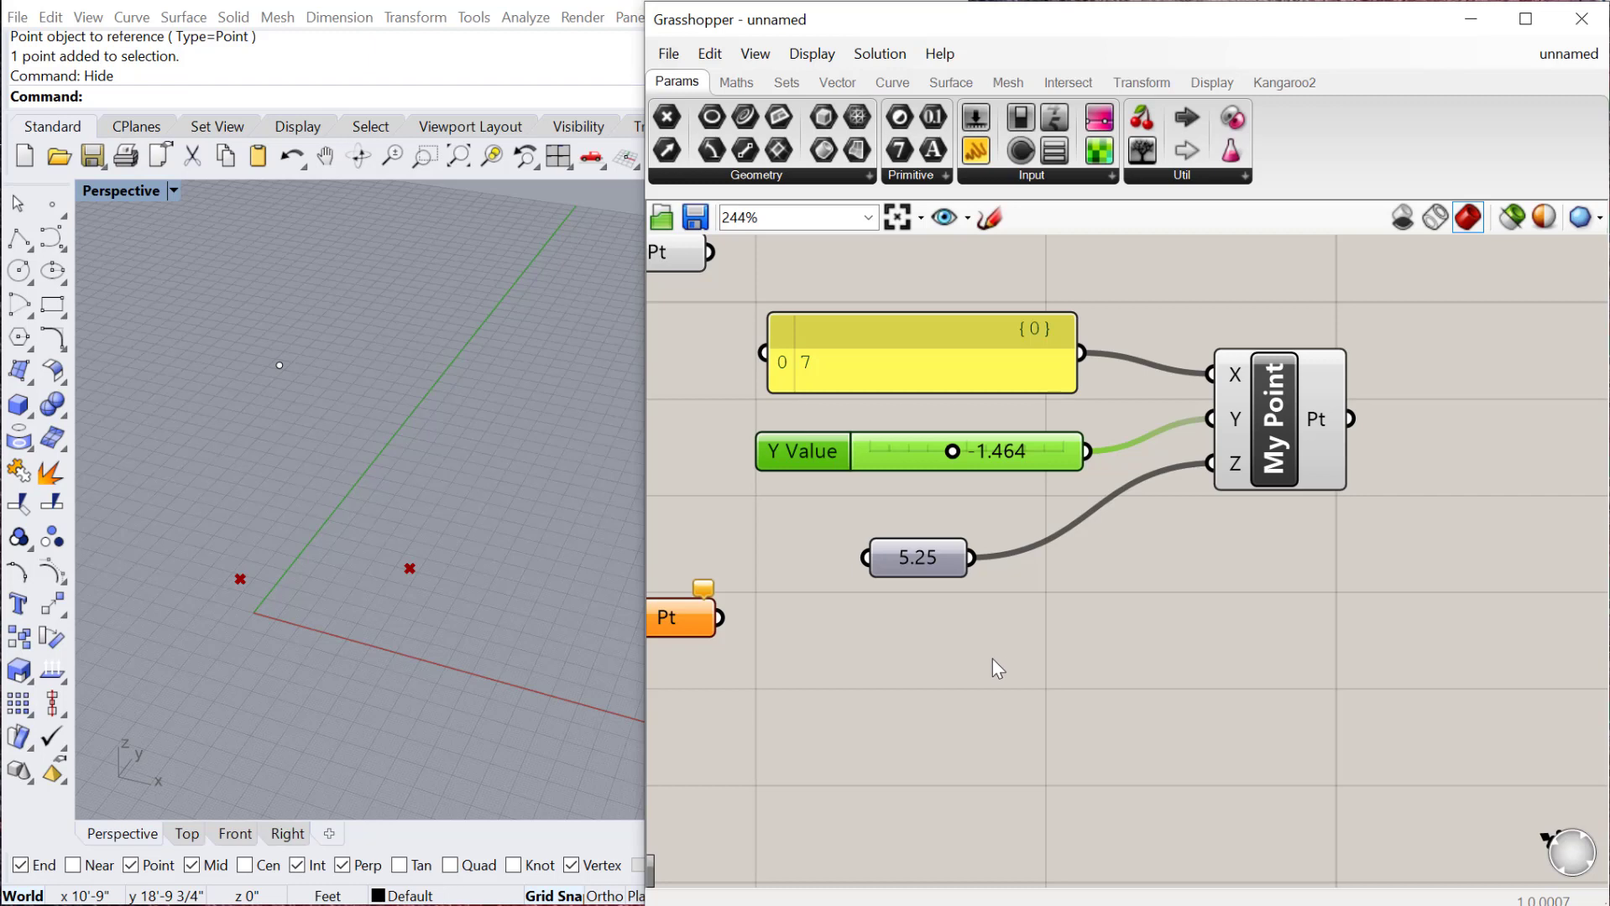
double_click(988, 664)
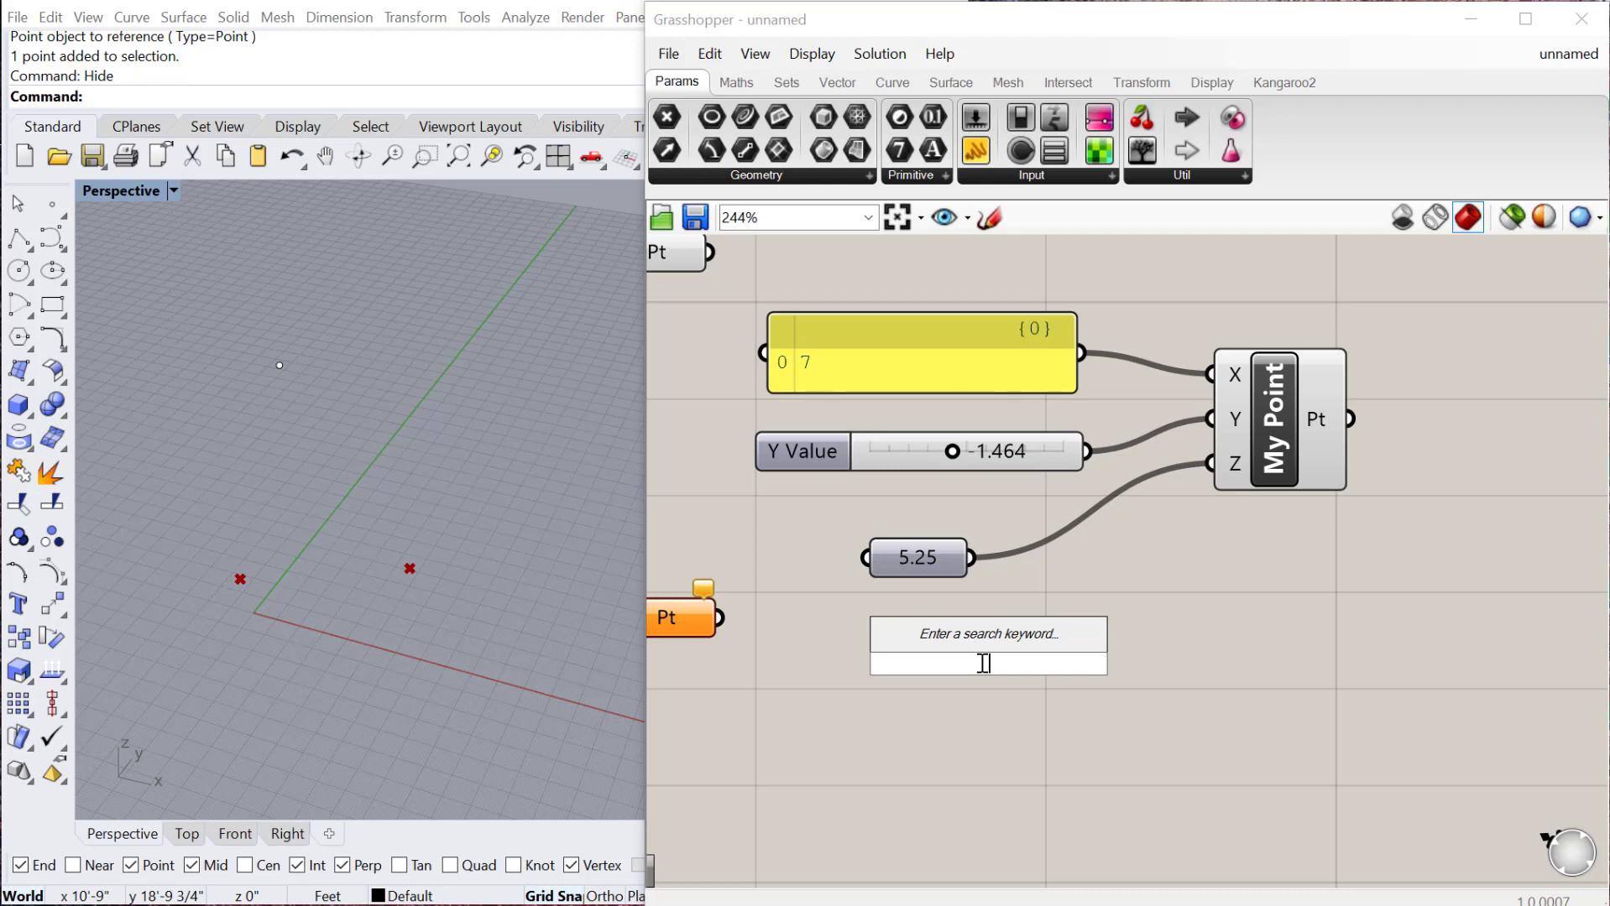
text(-20.25)
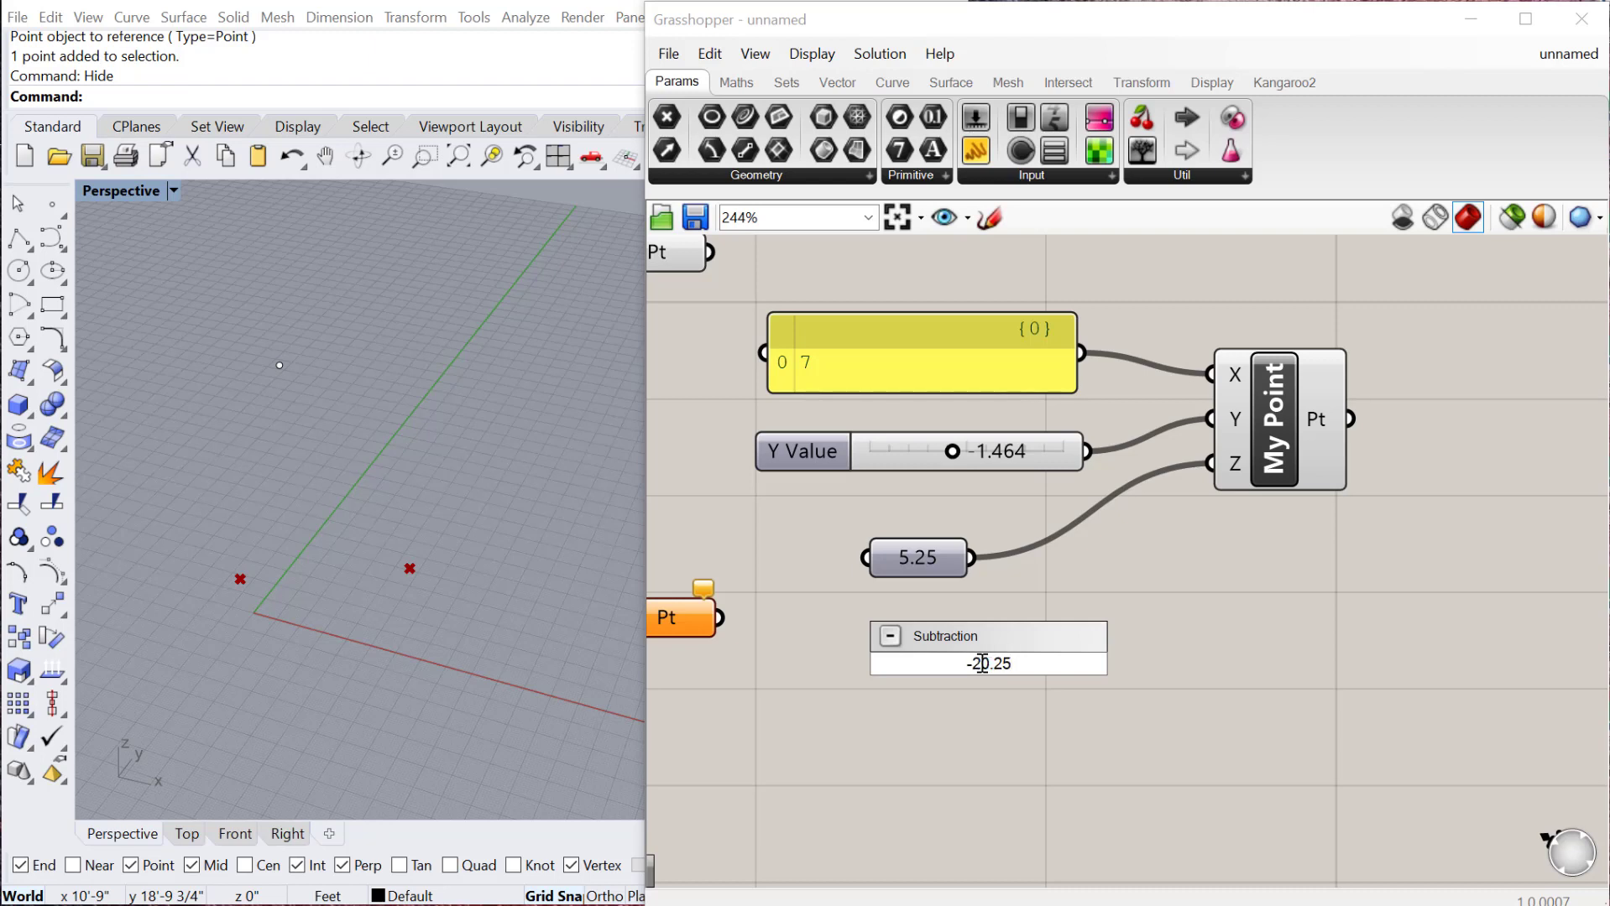
text(<)
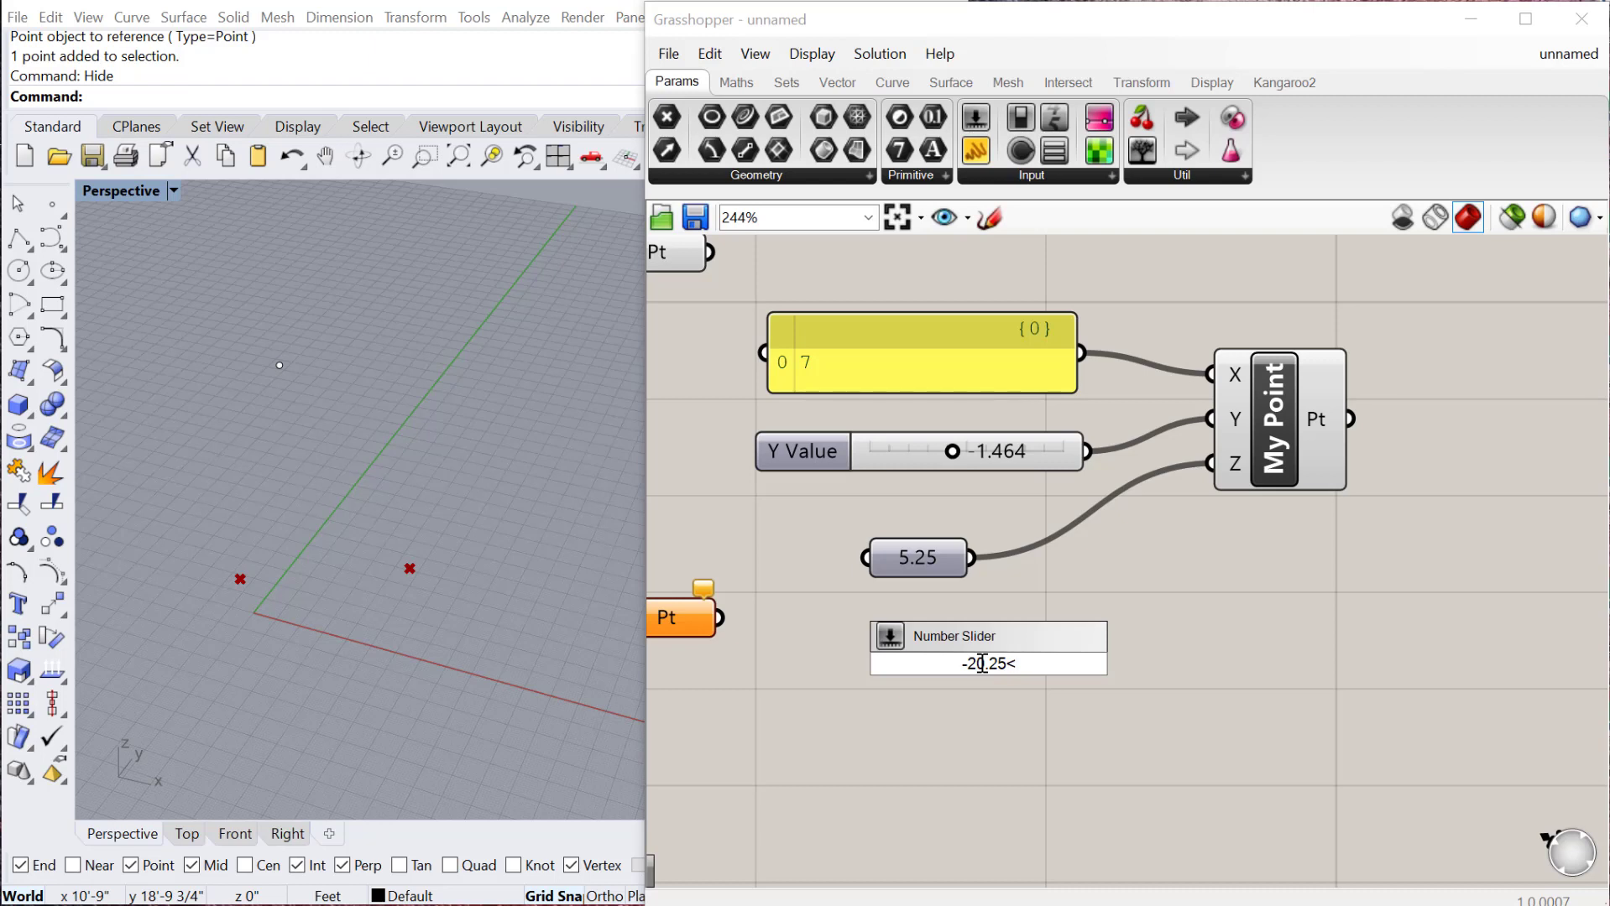
text(32)
double_click(986, 664)
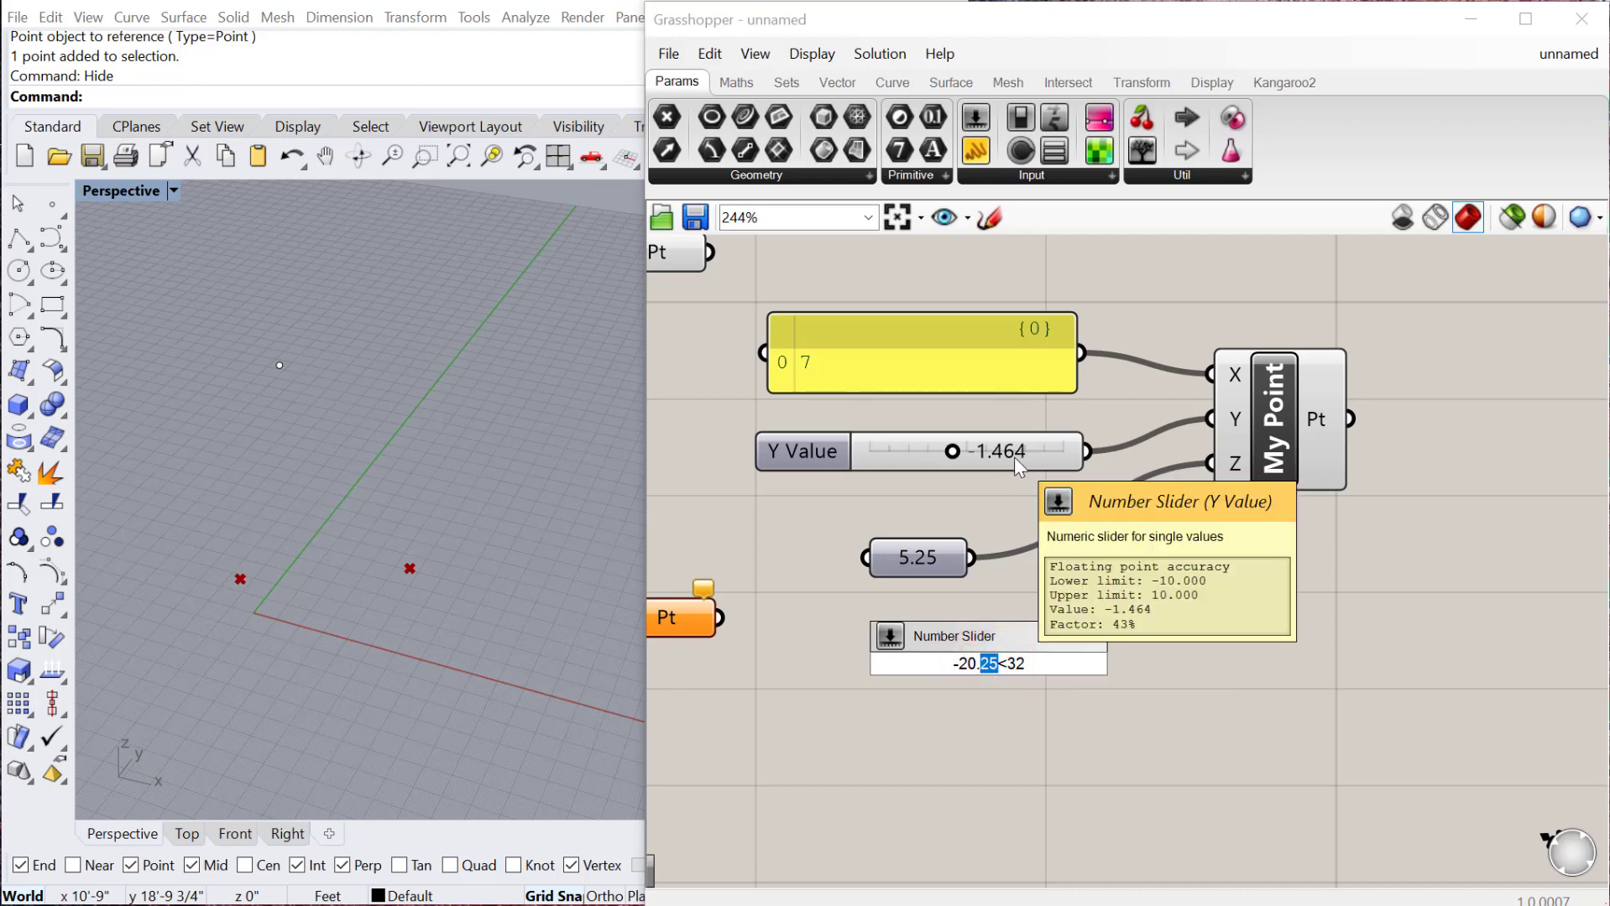
click(1031, 661)
key(Return)
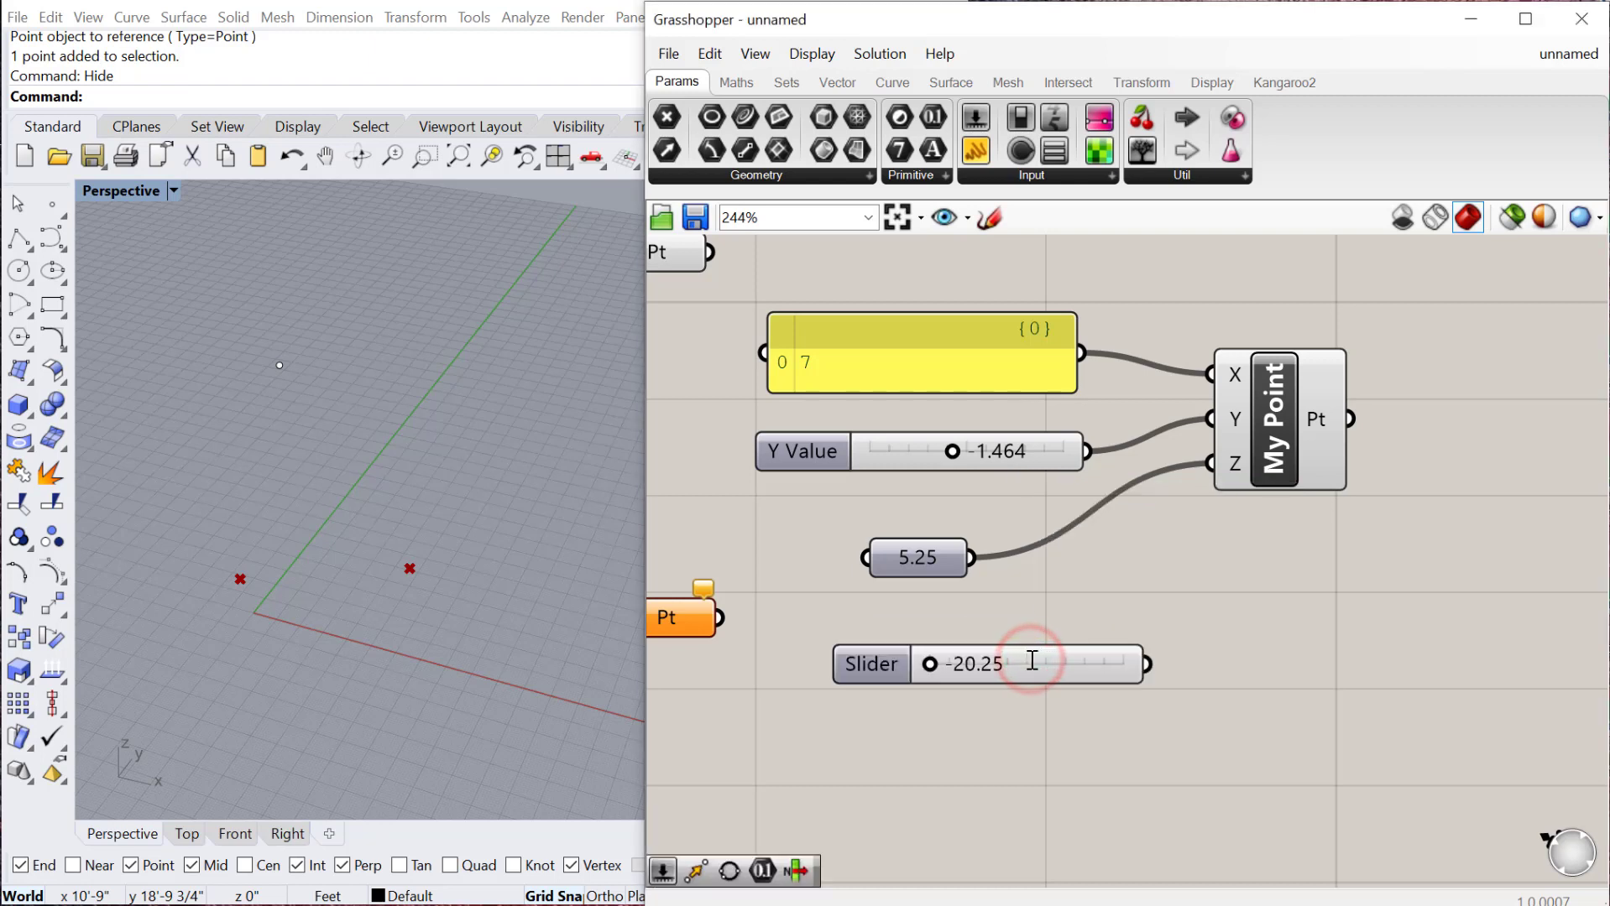
- Set the new slider to 11.62 and rename it "Z Value"
click(877, 653)
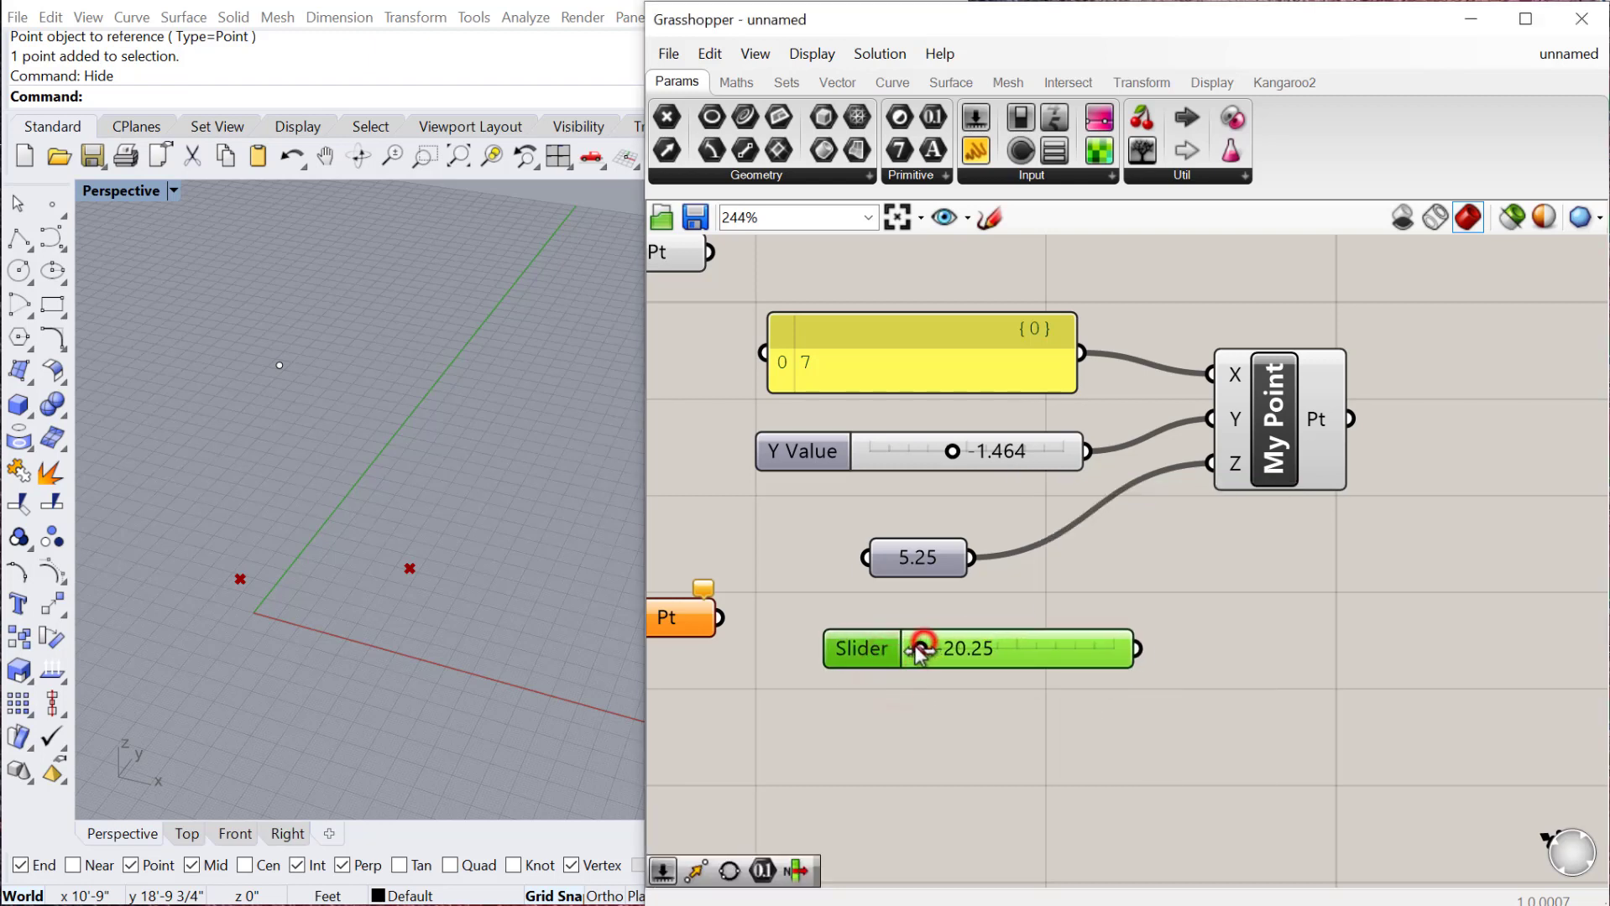
drag(920, 649, 1080, 652)
right_click(850, 657)
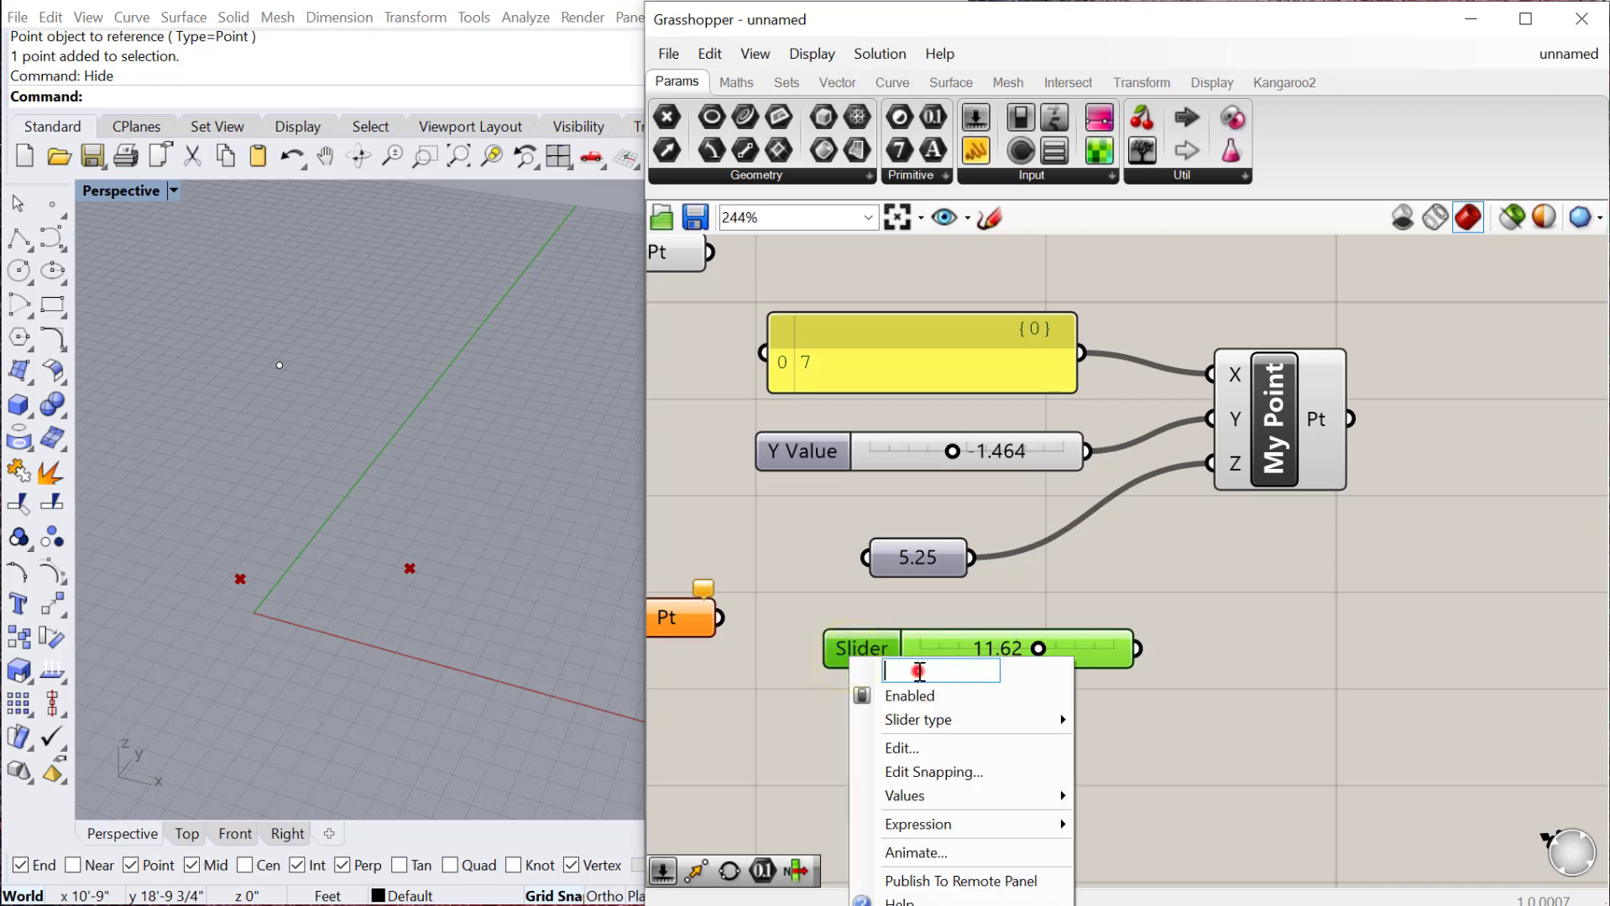
text(Z Value)
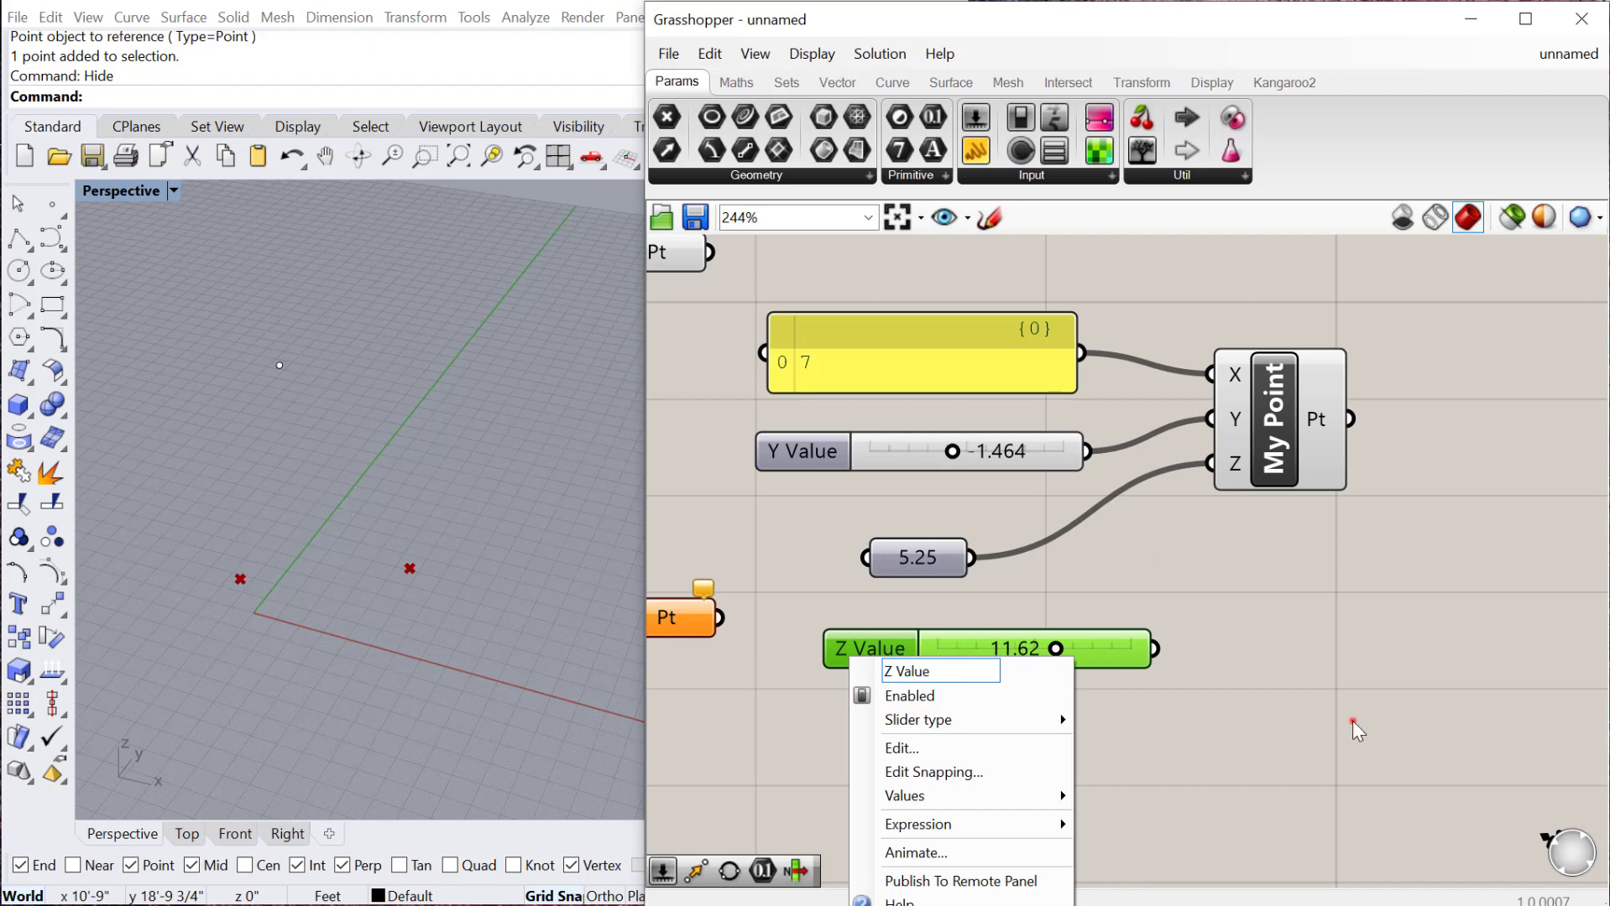
click(1353, 720)
- Wire both the 5.25 Number parameter and the Z Value slider into My Point's Z input
mouse_move(1154, 648)
mouse_down()
mouse_move(1203, 460)
mouse_move(1167, 522)
mouse_move(1129, 533)
mouse_move(1219, 465)
mouse_move(974, 559)
mouse_up()
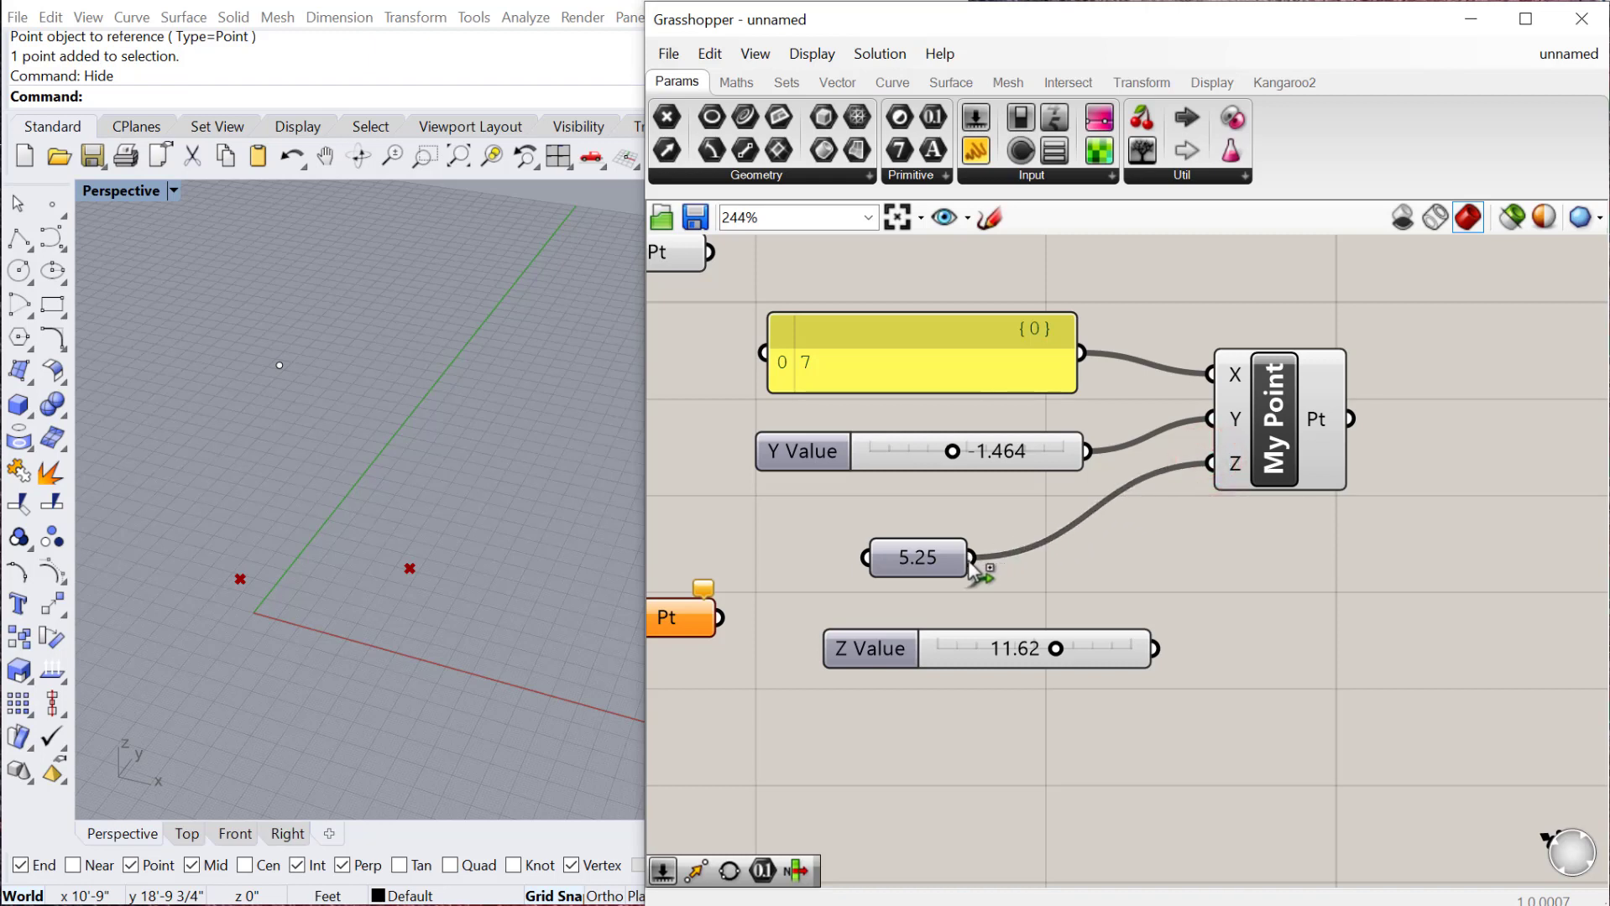
ctrl+drag(1209, 463, 970, 561)
drag(1156, 649, 1213, 467)
drag(974, 558, 1198, 470)
drag(1156, 648, 1209, 464)
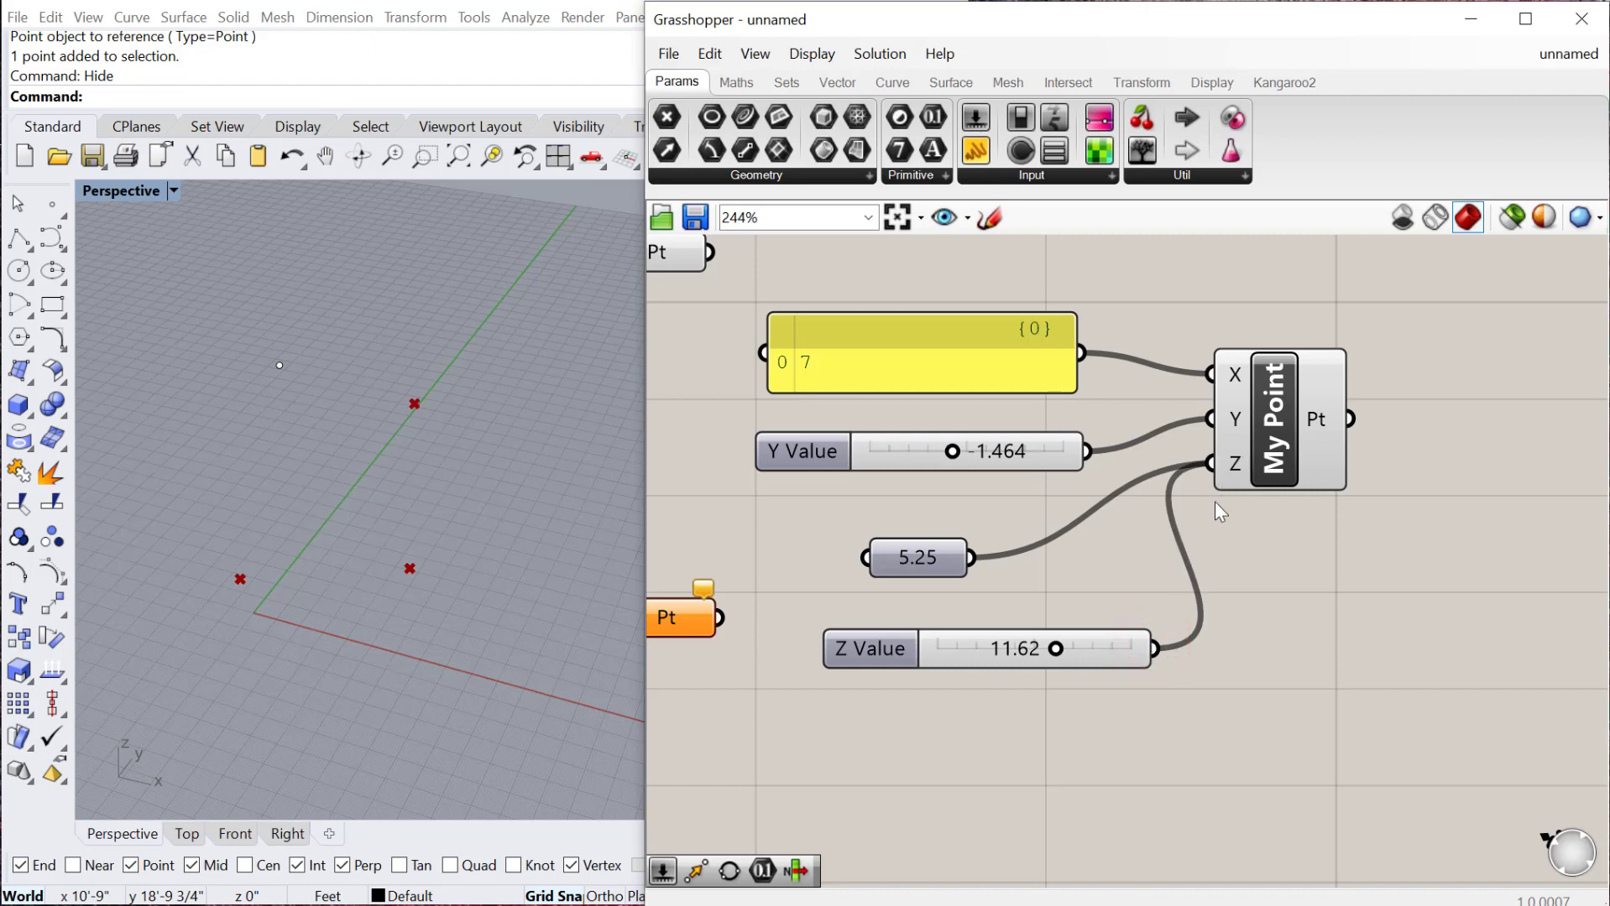
- Rearrange the 5.25 Number parameter and the Z Value slider so their wires into My Point are easier to follow
drag(937, 568, 922, 570)
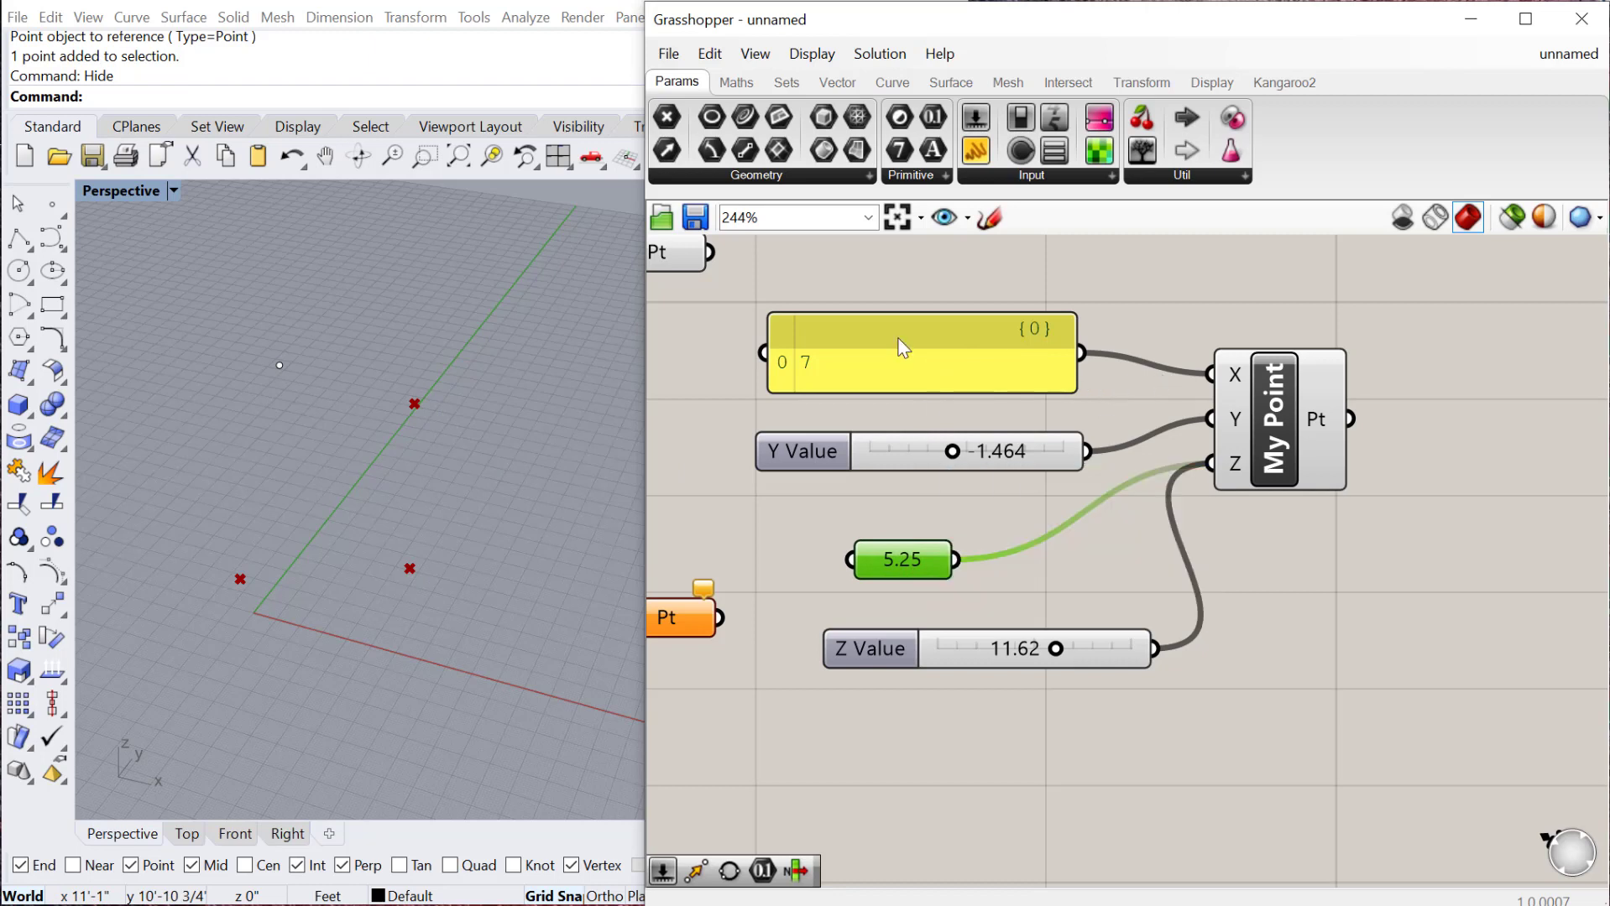
drag(901, 552, 936, 554)
drag(955, 652, 936, 653)
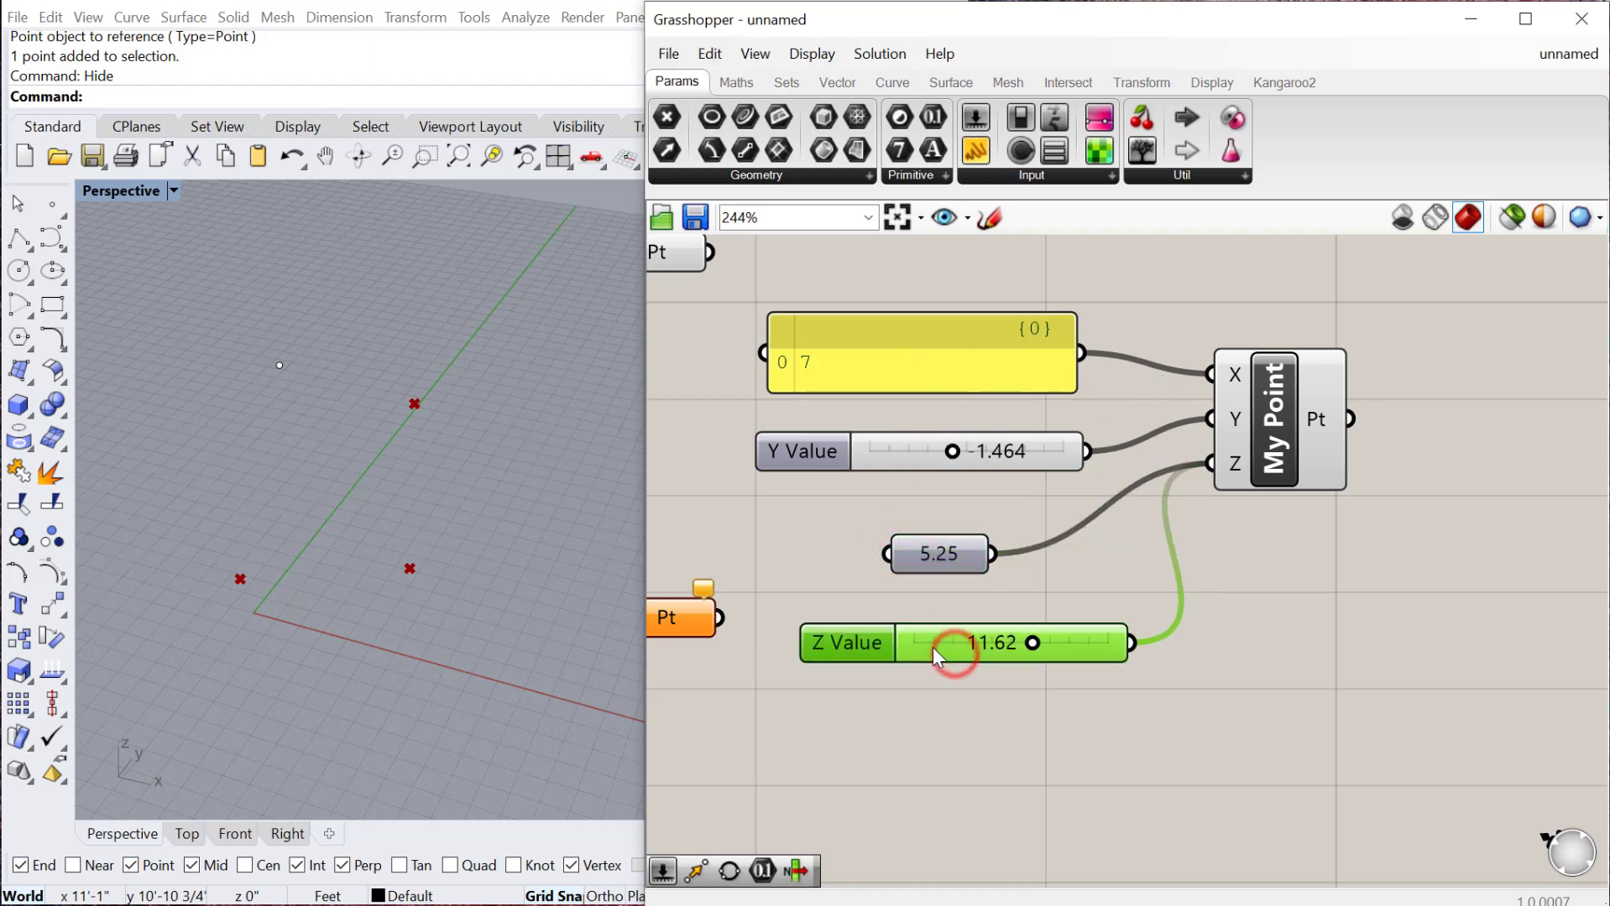
- Add a Panel, wire My Point's Pt output into it, and place it beside the component
right_drag(1313, 612, 1027, 654)
right_drag(844, 445, 885, 416)
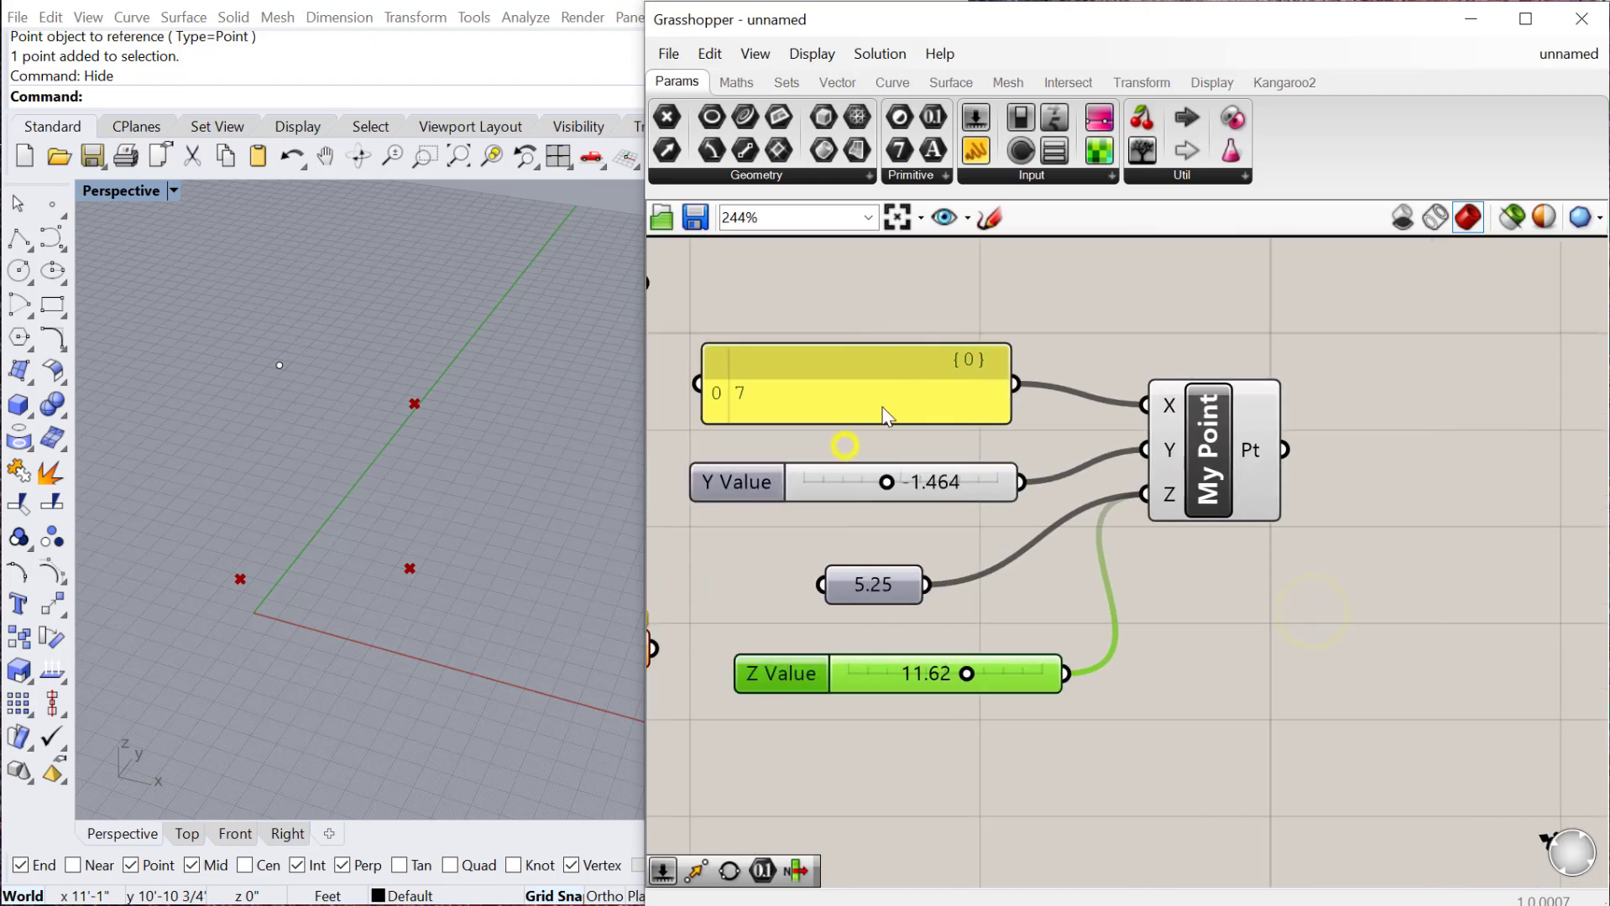
double_click(1397, 638)
text(panell)
click(1352, 607)
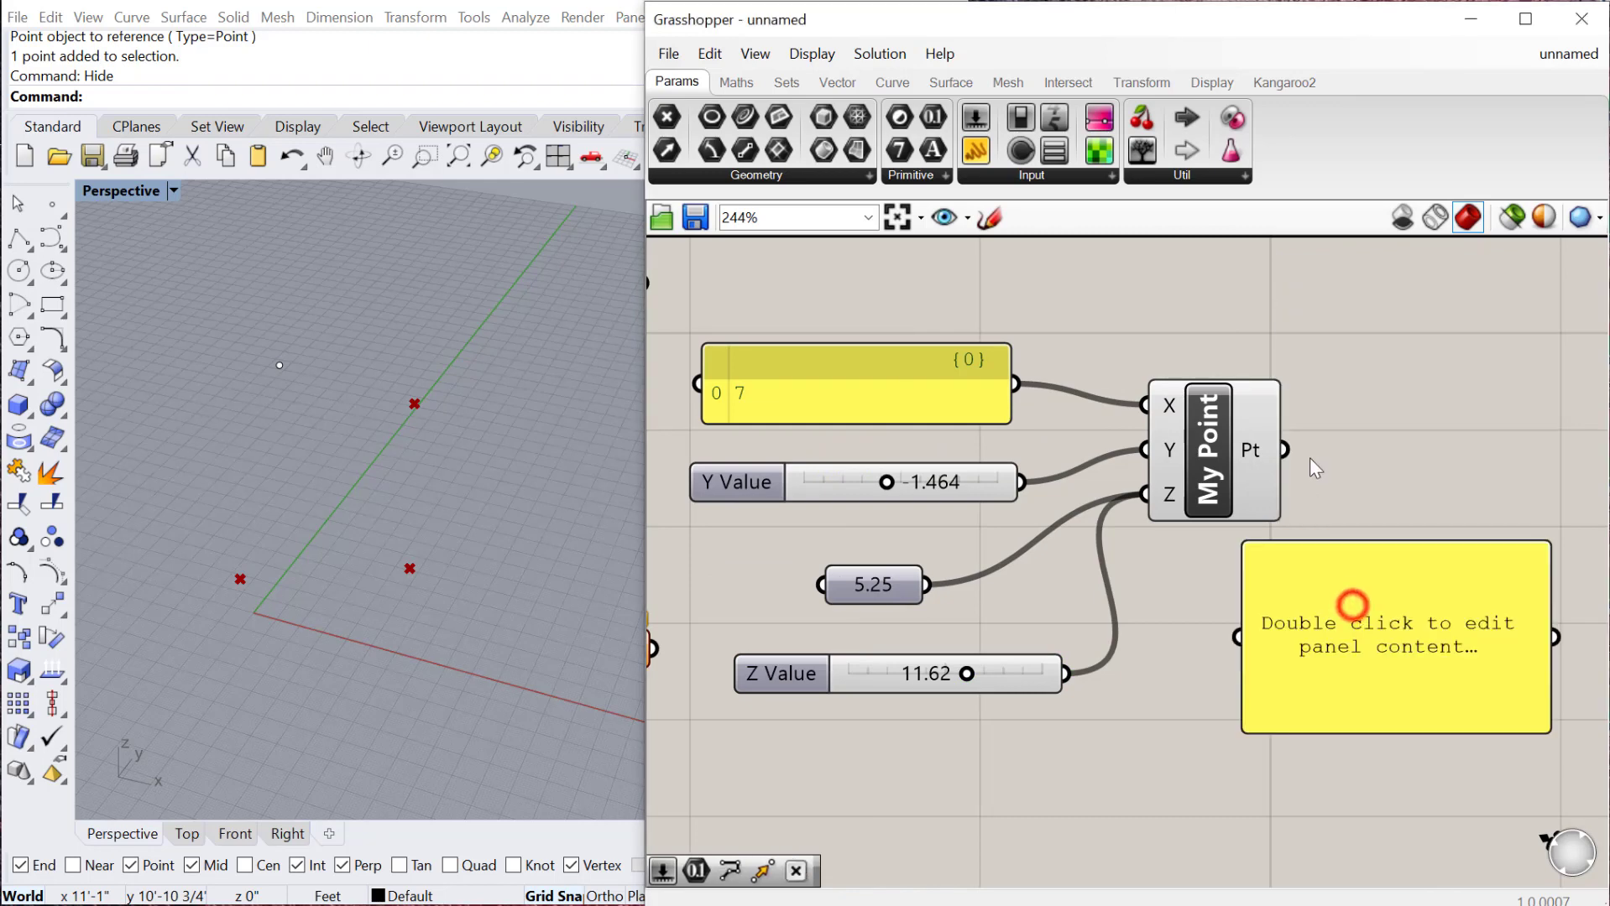
drag(1282, 450, 1237, 638)
right_drag(1301, 621, 998, 621)
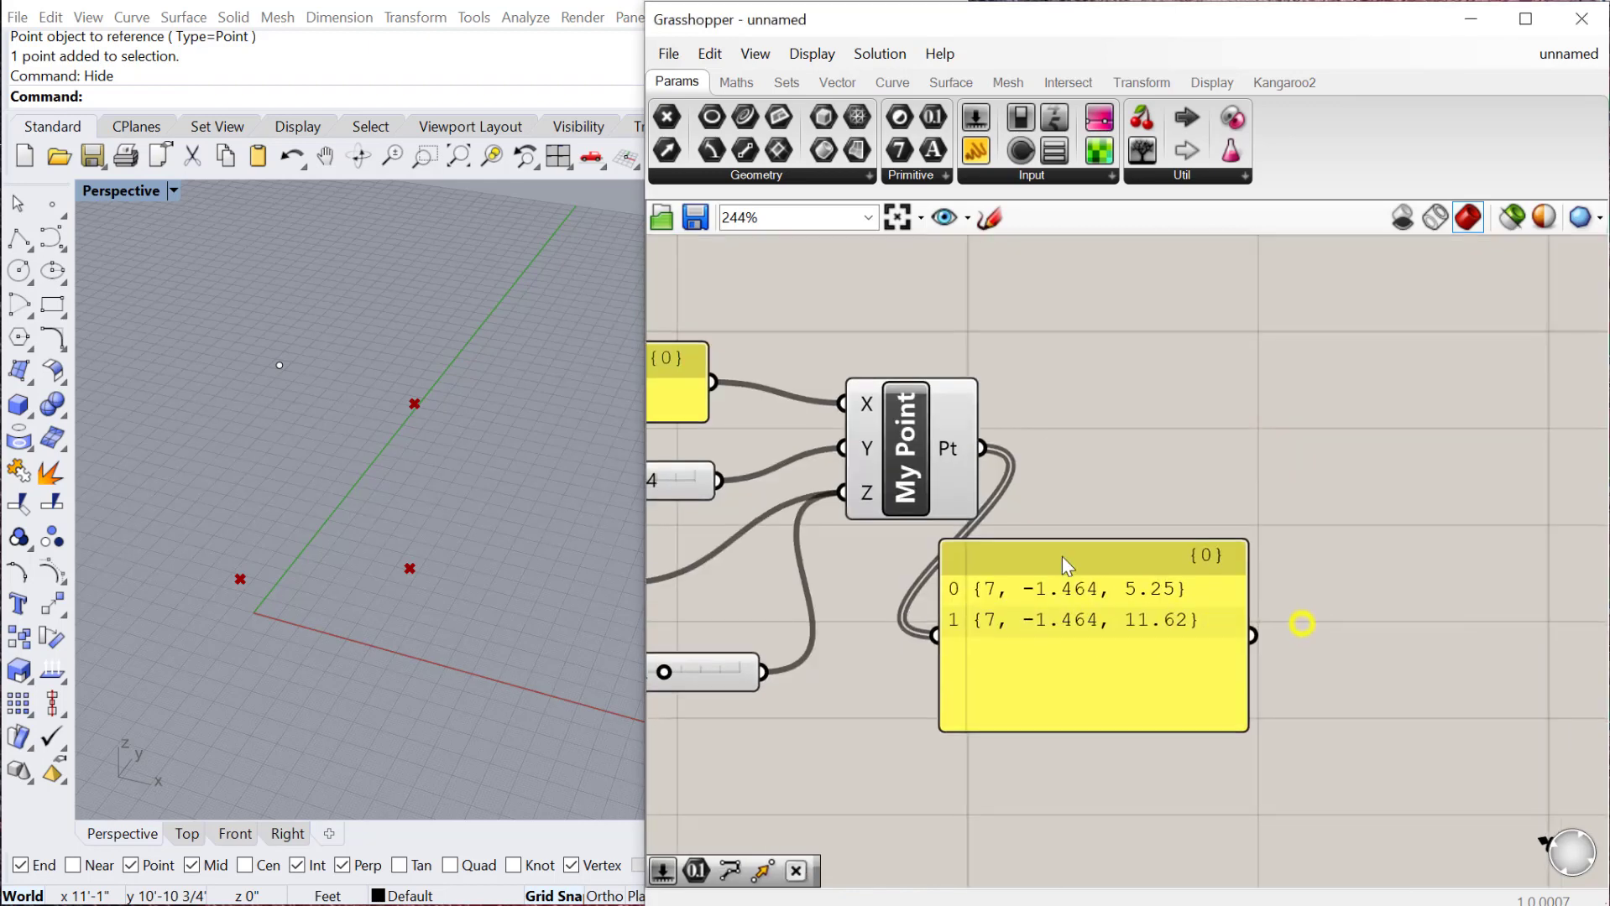
drag(1072, 555, 1172, 393)
right_drag(1059, 550, 1243, 592)
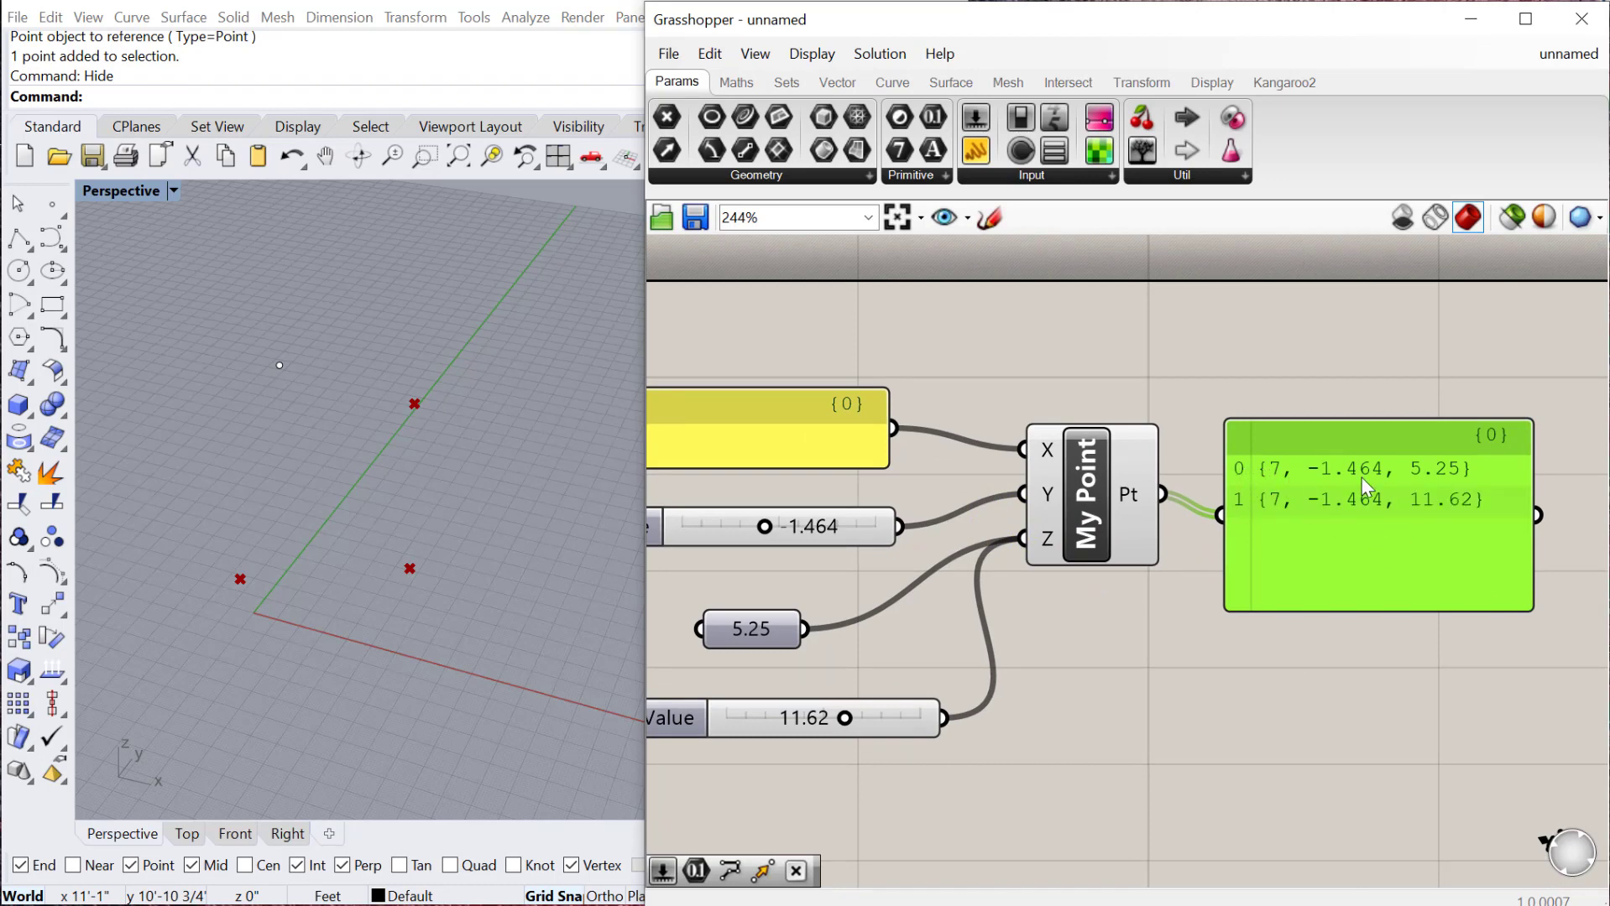
- Look up where the My Point component's type is located in the Grasshopper component palette
scroll(1112, 580, down, 1)
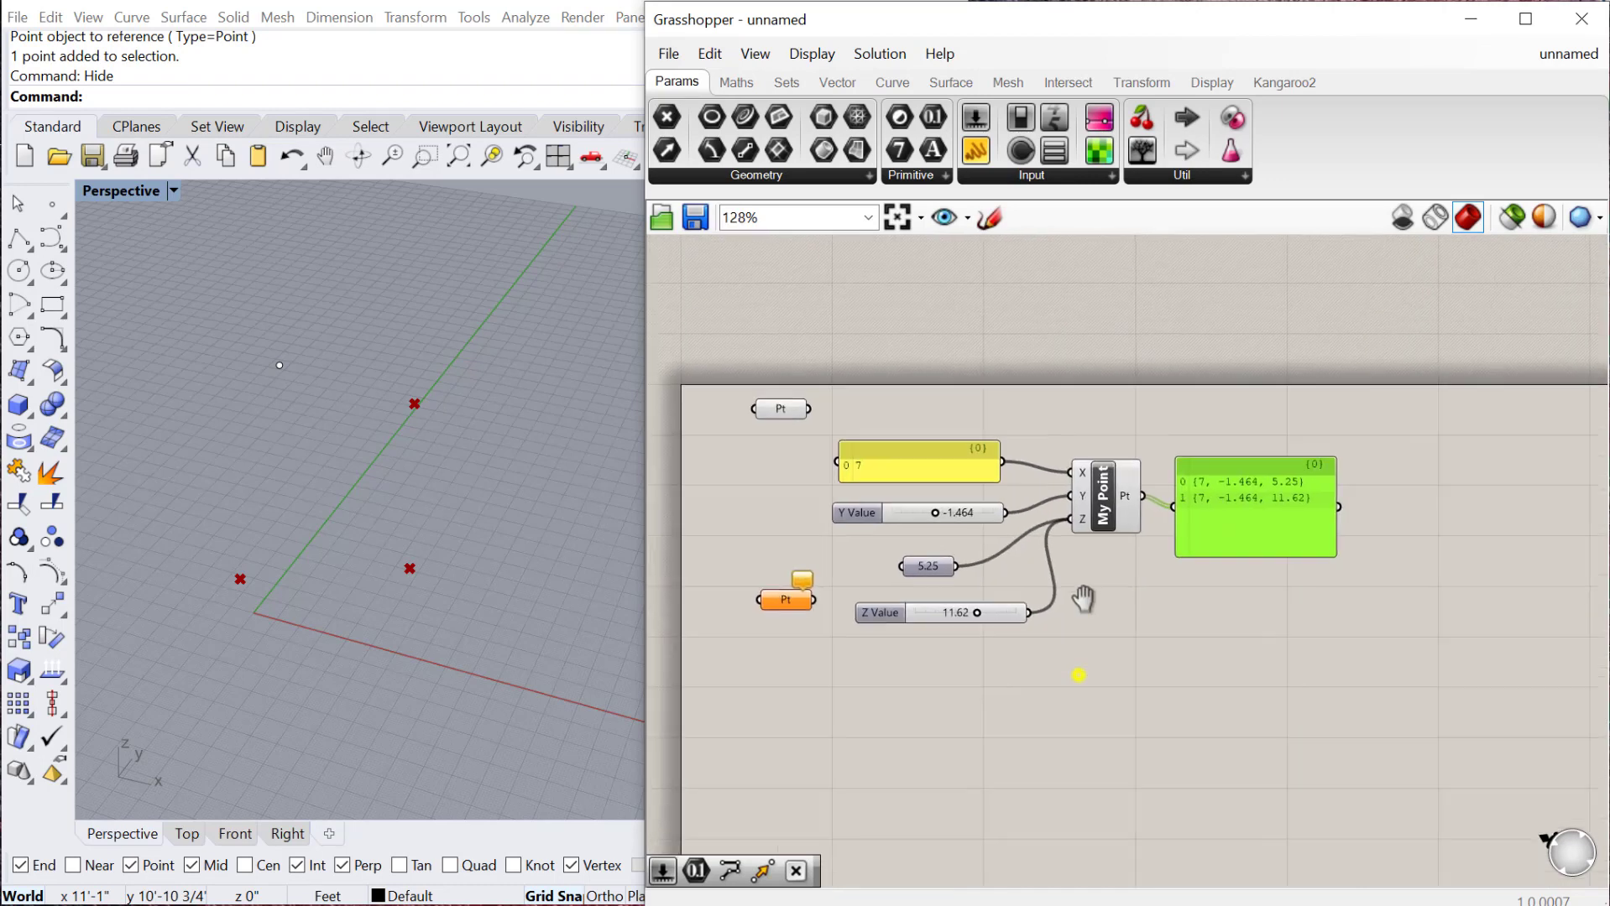
scroll(1070, 617, up, 3)
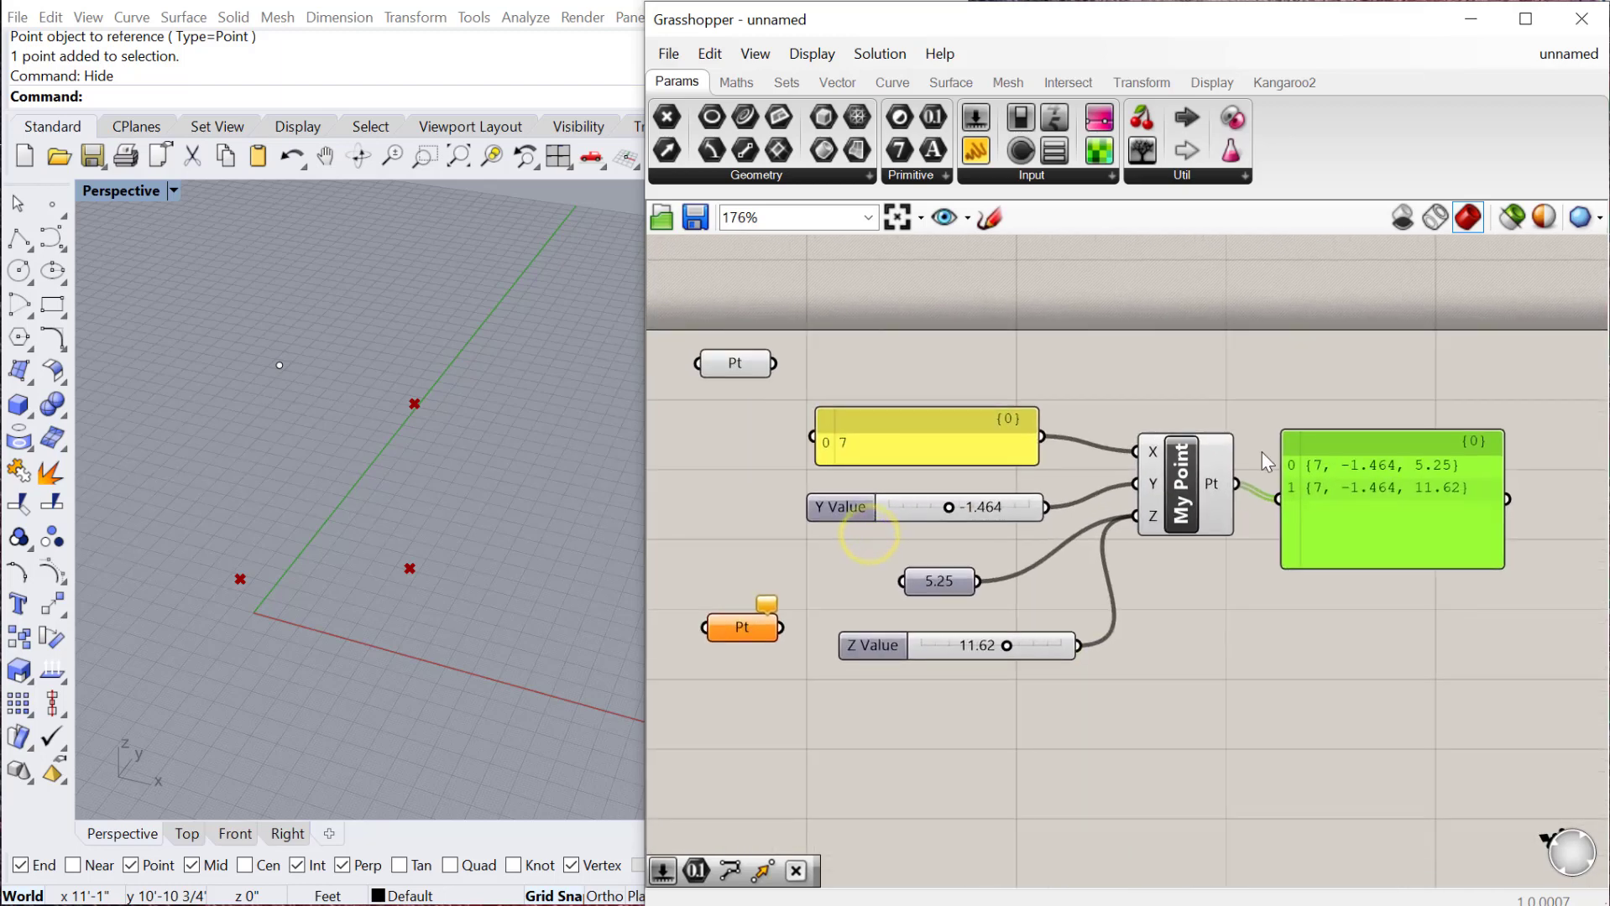
click(1179, 500)
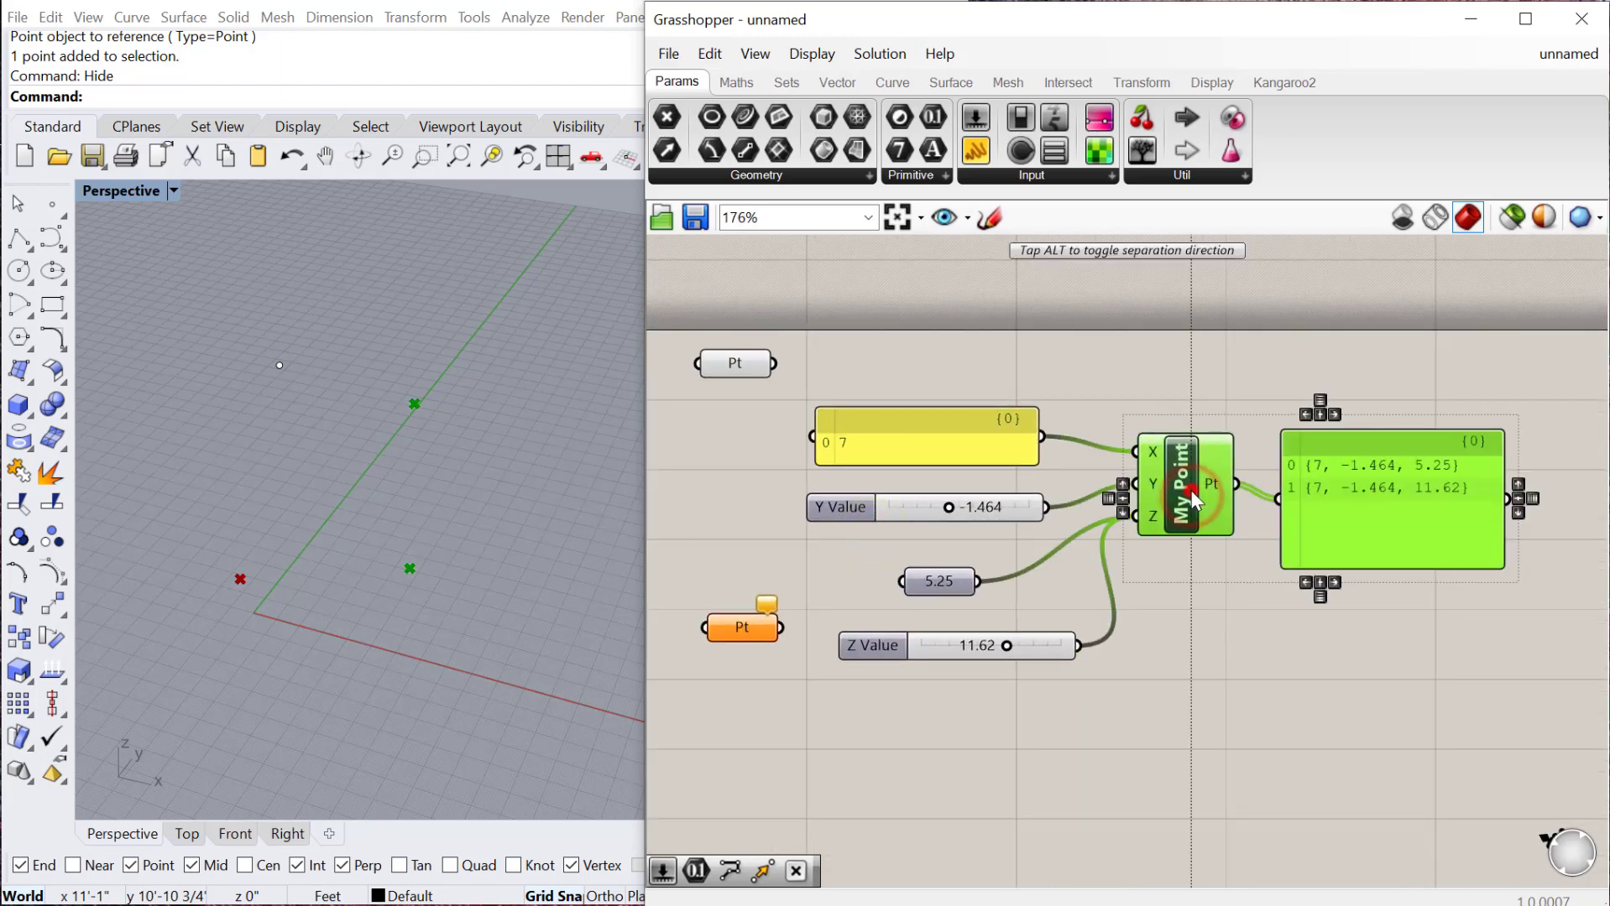
click(1188, 495)
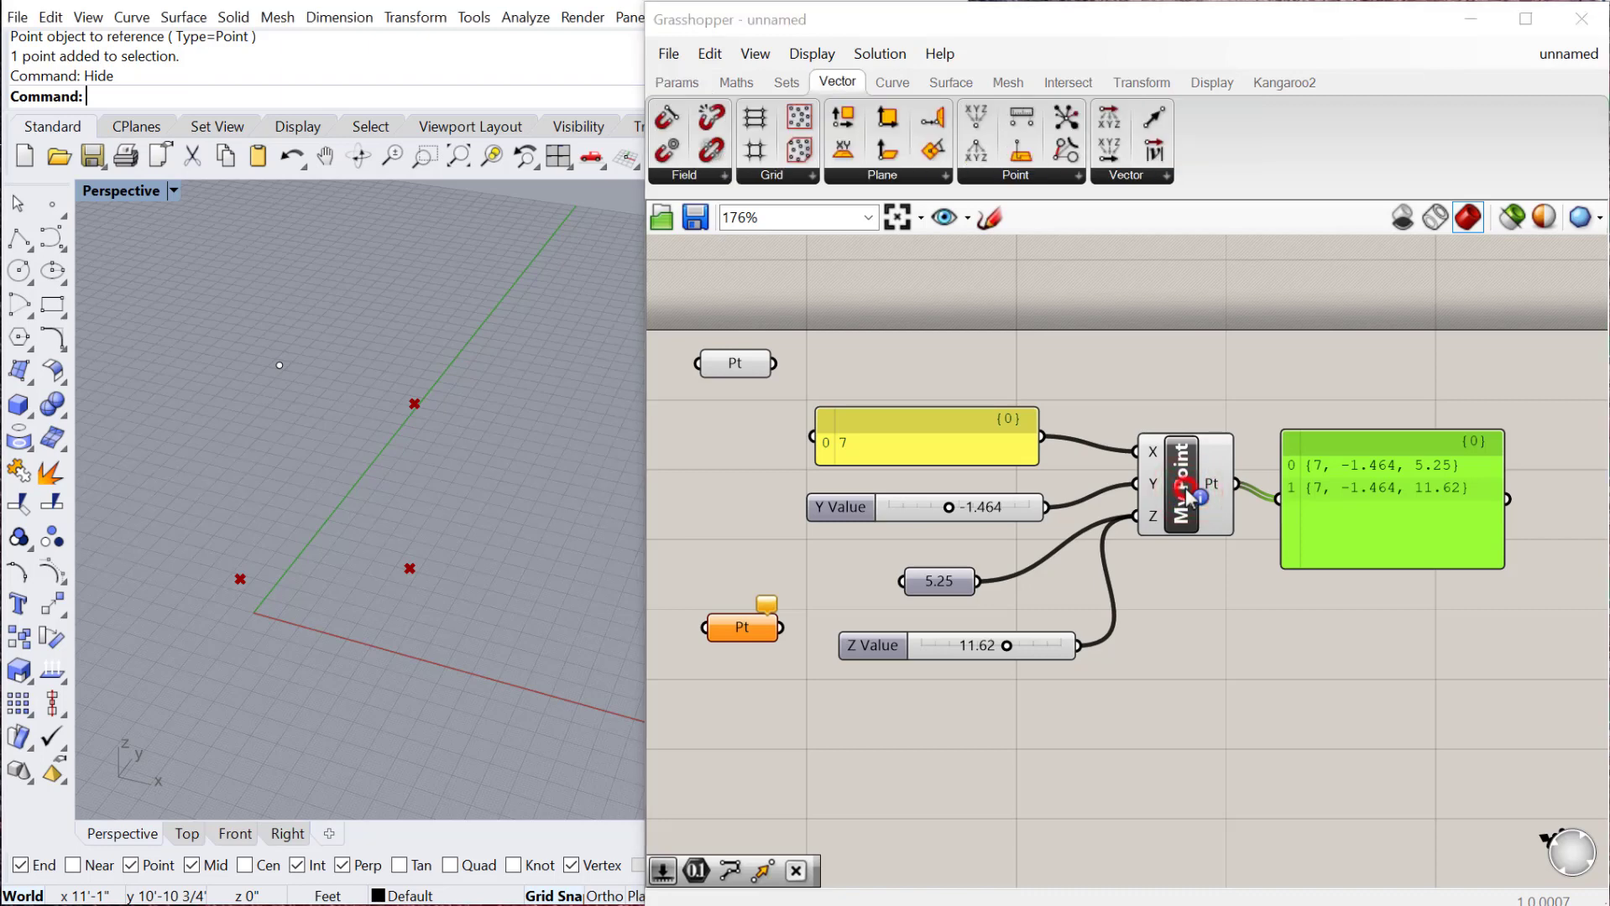
key(ctrl+shift+q)
click(1588, 581)
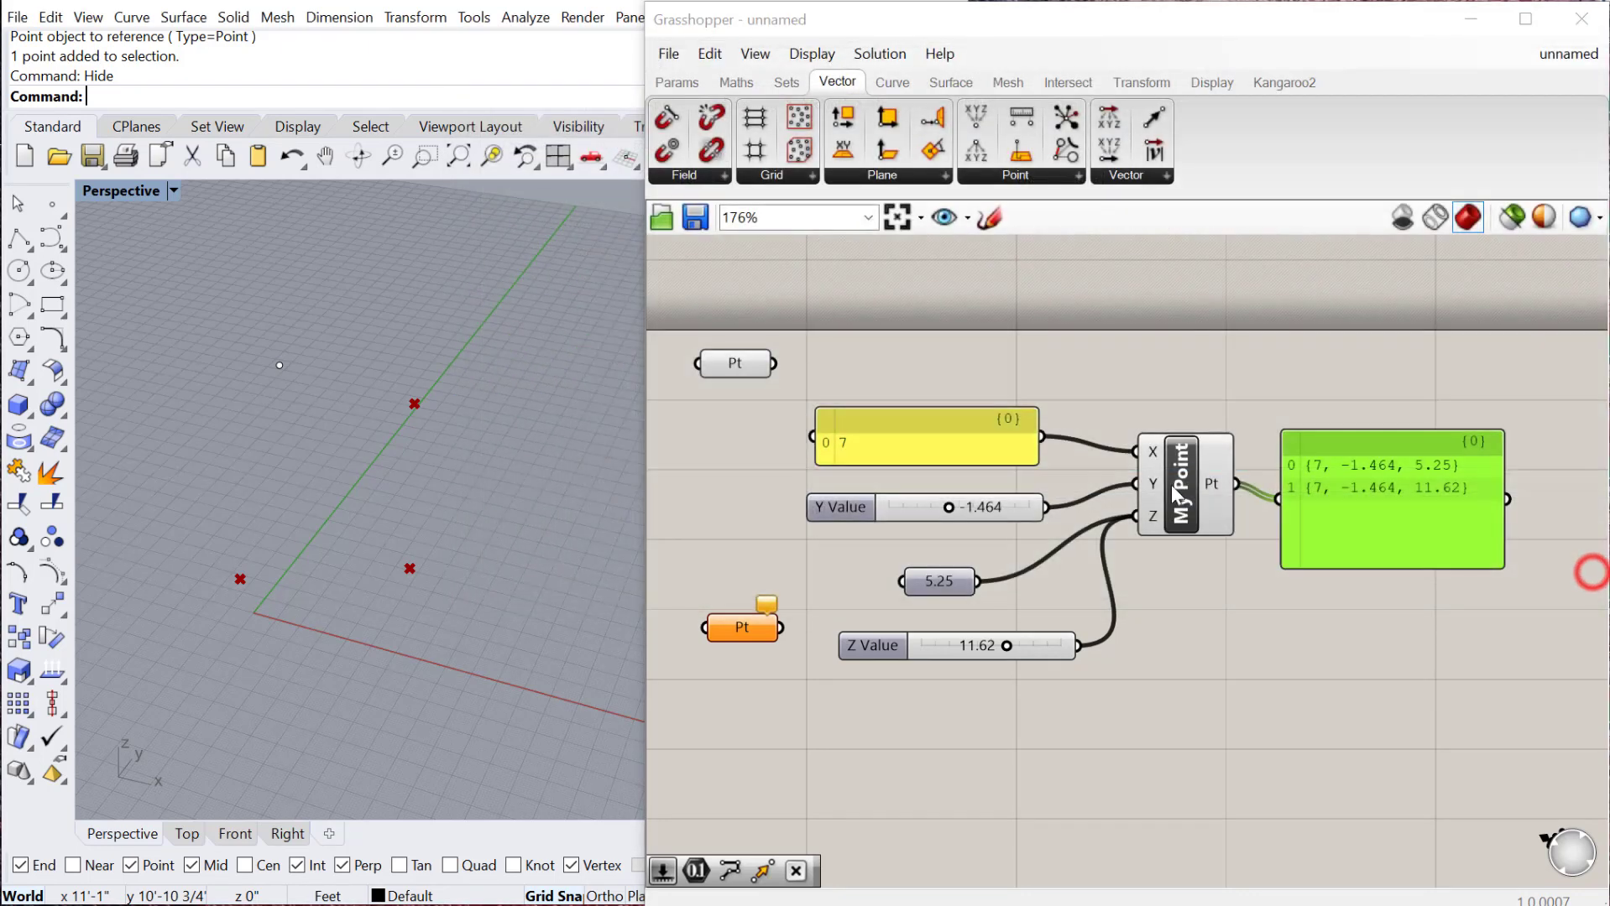